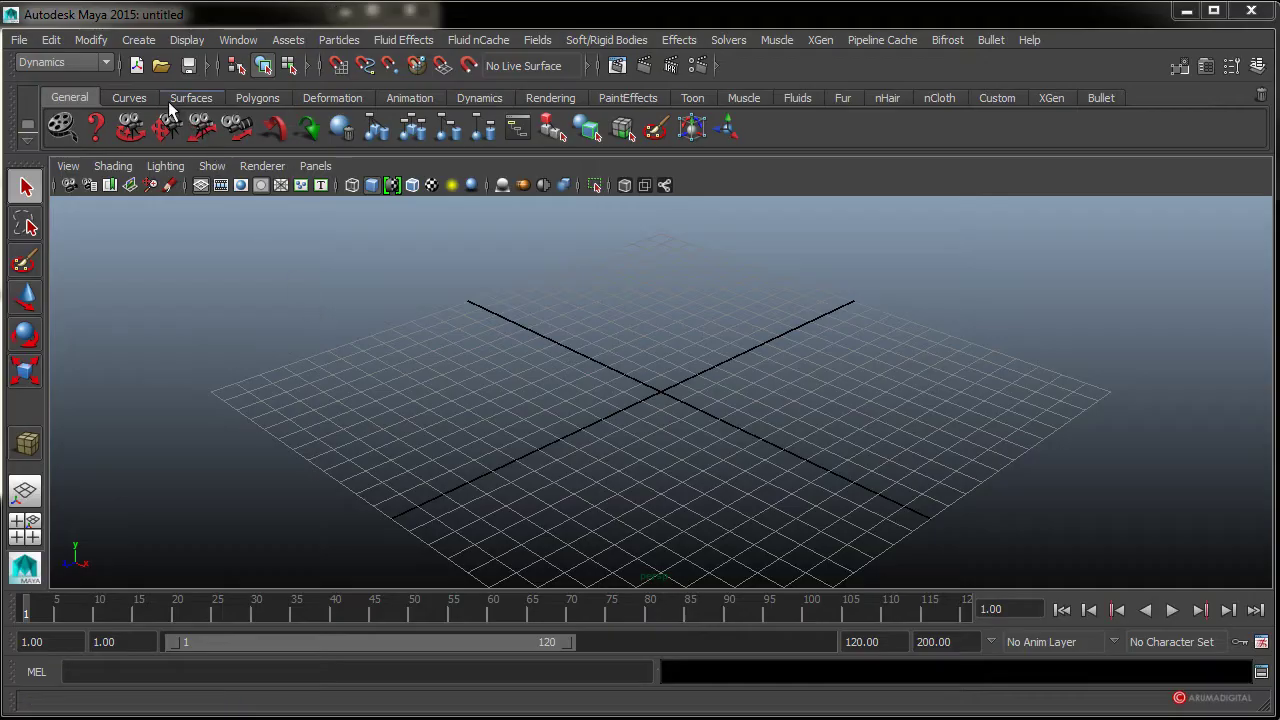
- Create a NURBS sphere at the grid origin
left_click(144, 44)
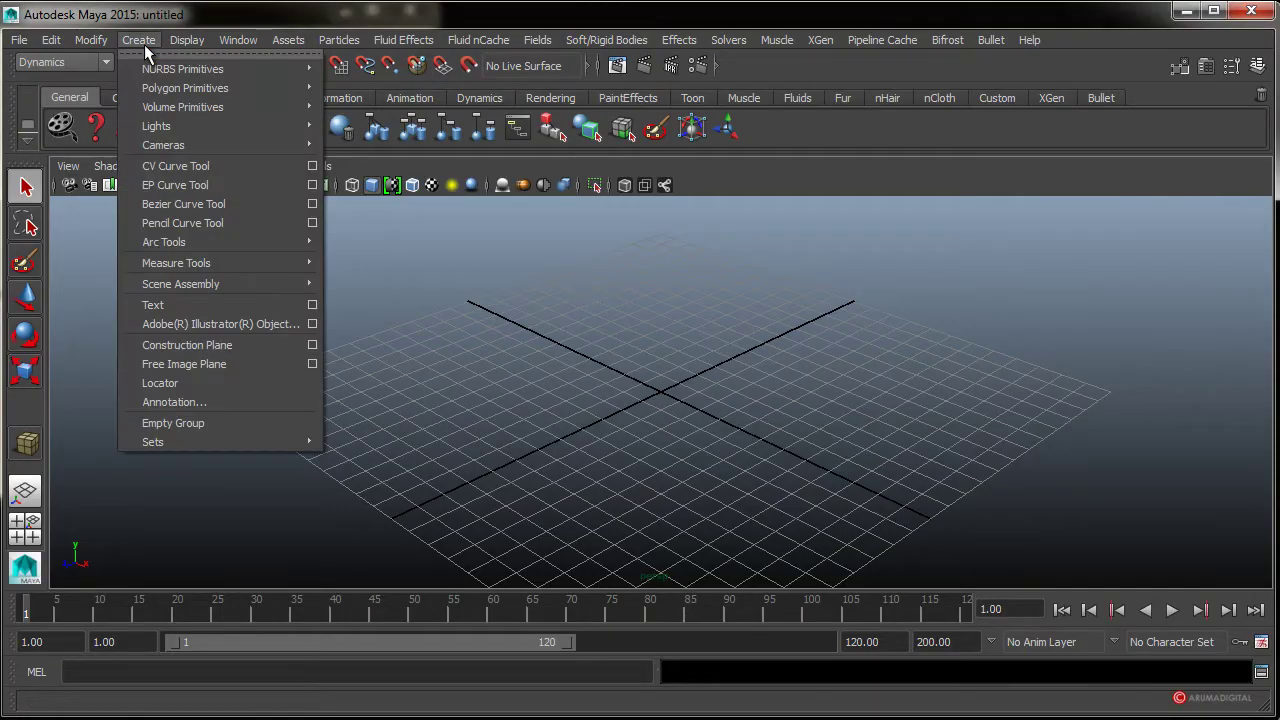
mouse_move(183, 69)
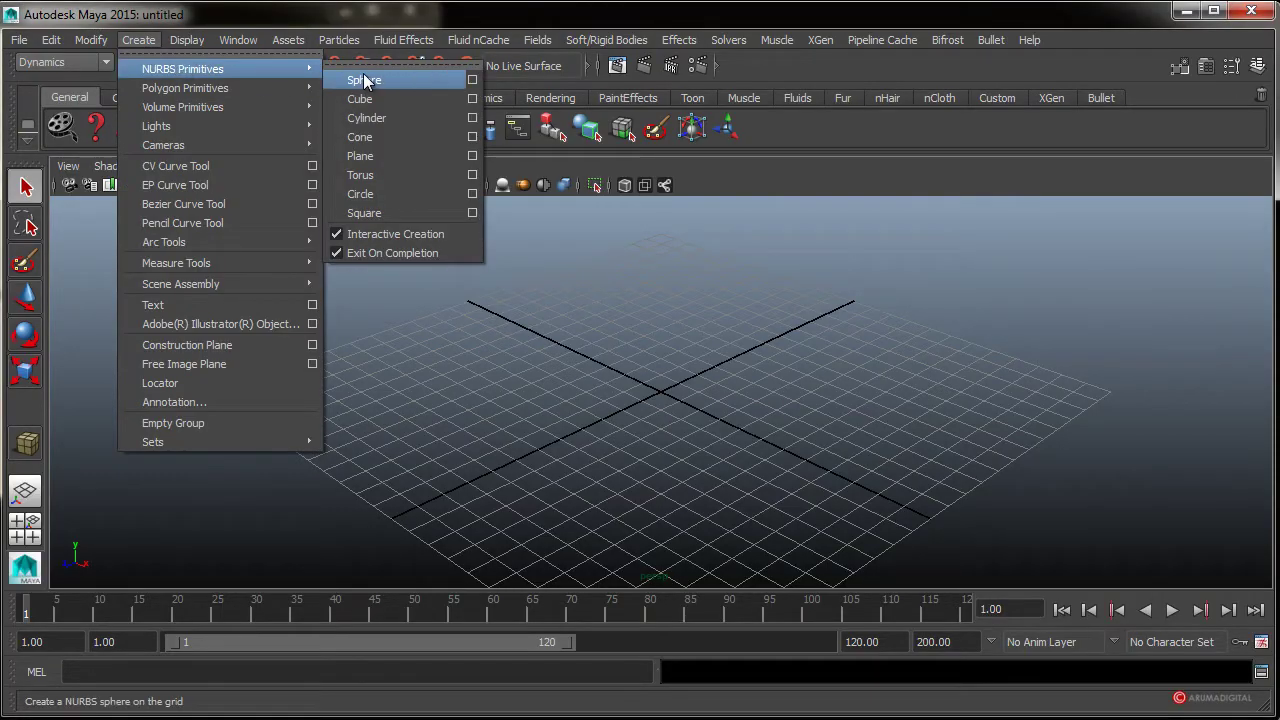
left_click(375, 82)
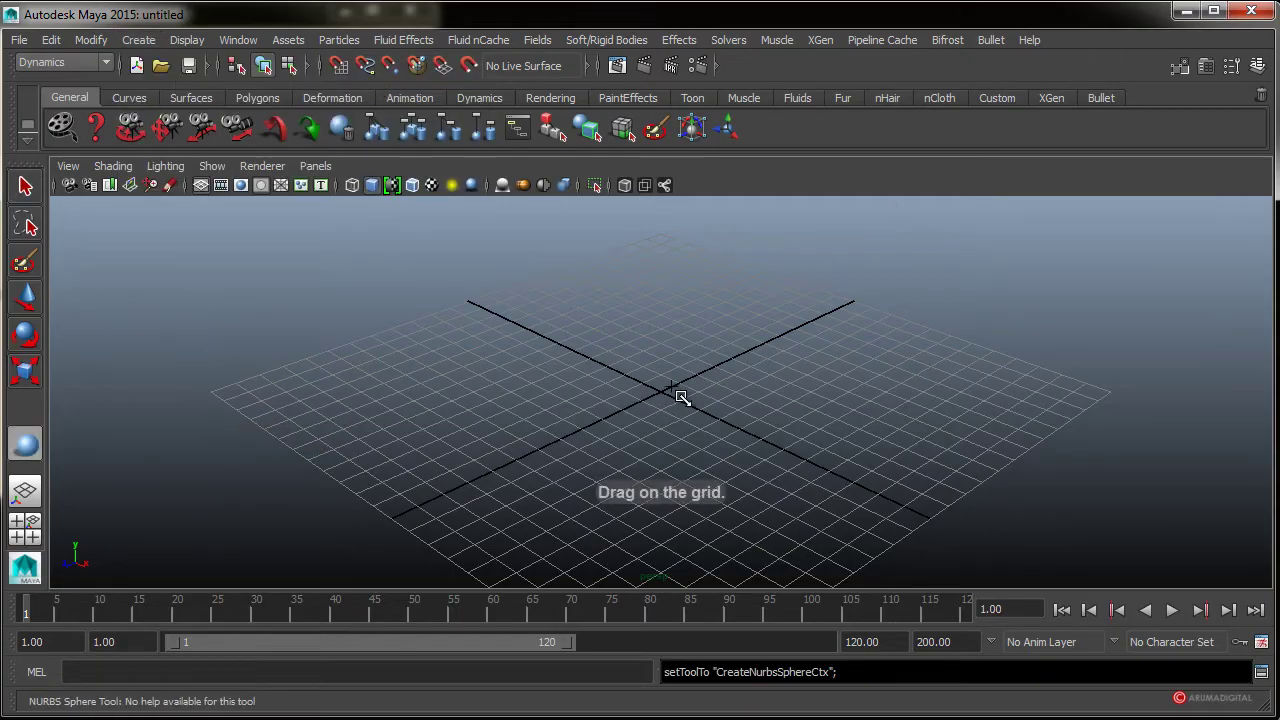
mouse_move(666, 398)
left_mouse_down()
mouse_move(730, 386)
mouse_move(732, 401)
mouse_move(640, 409)
mouse_move(646, 486)
mouse_move(607, 461)
left_mouse_up()
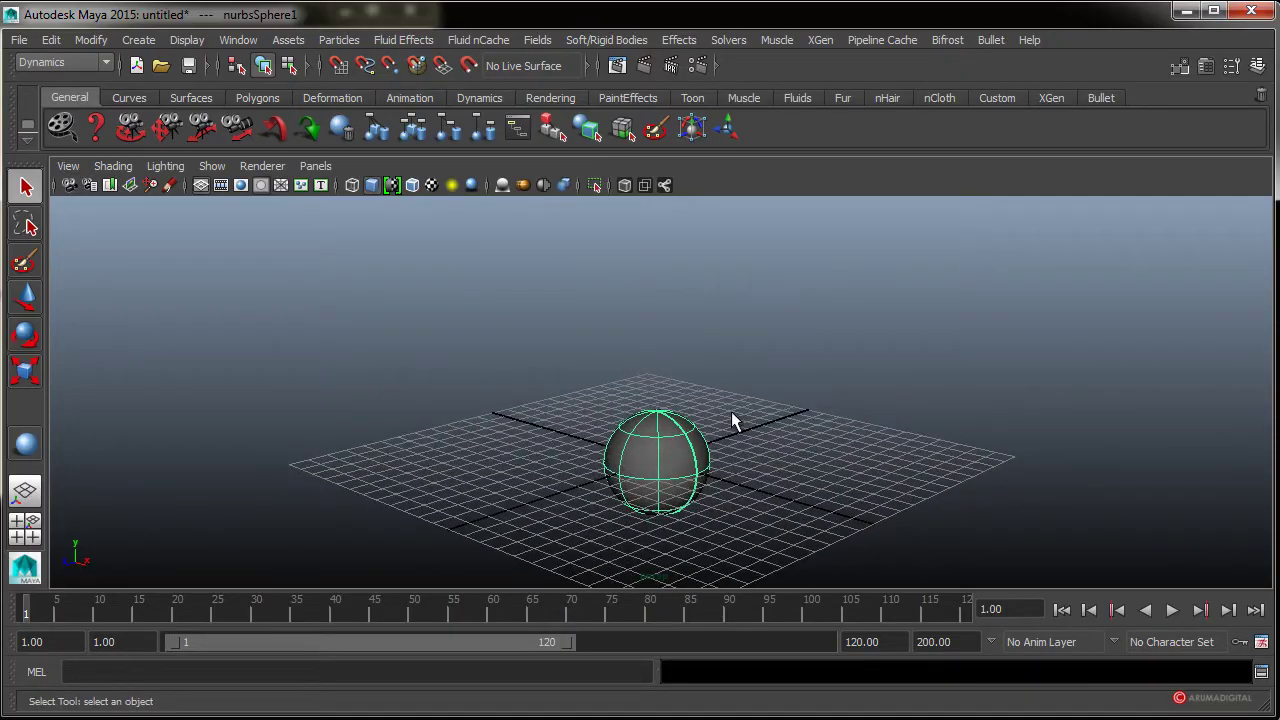
- Move nurbsSphere1 up along Y, well above the grid, and zoom out to view it
key("w")
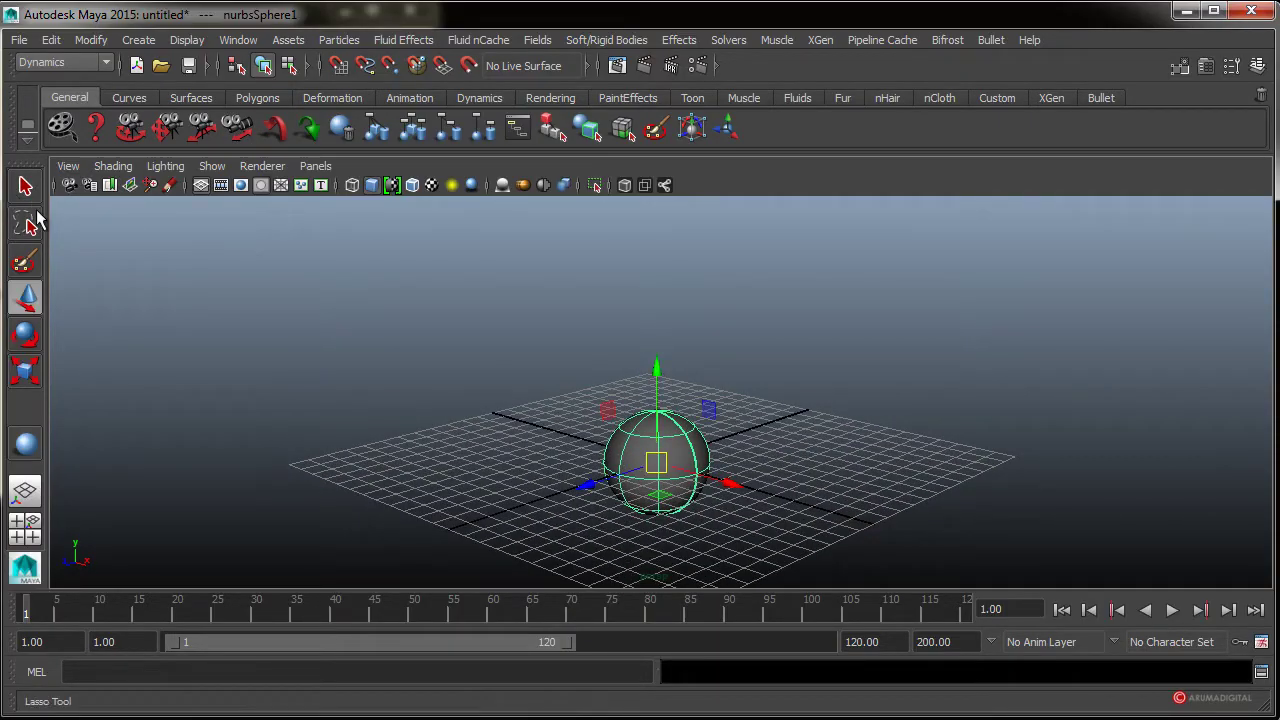
left_click_drag(660, 401, 670, 10)
scroll(814, 371, "down", 3)
scroll(594, 400, "down", 1)
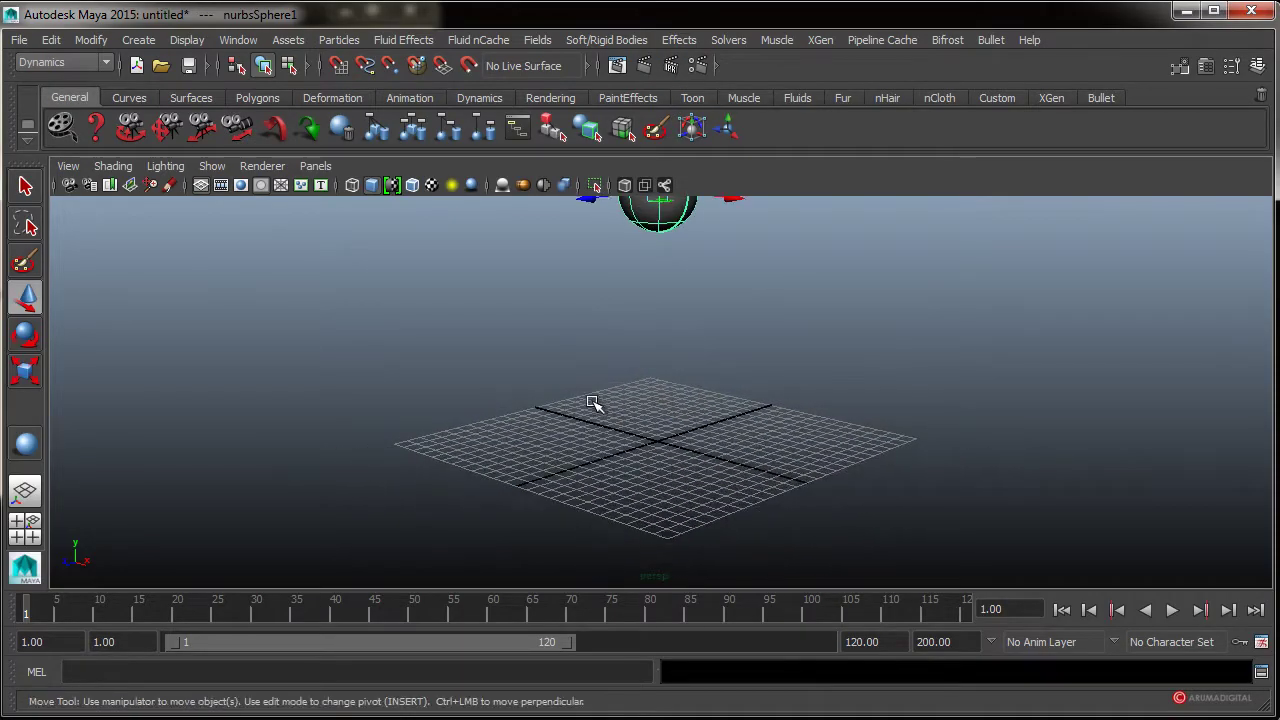
scroll(614, 434, "down", 1)
scroll(540, 440, "down", 1)
left_click_drag(540, 440, 651, 451, "alt")
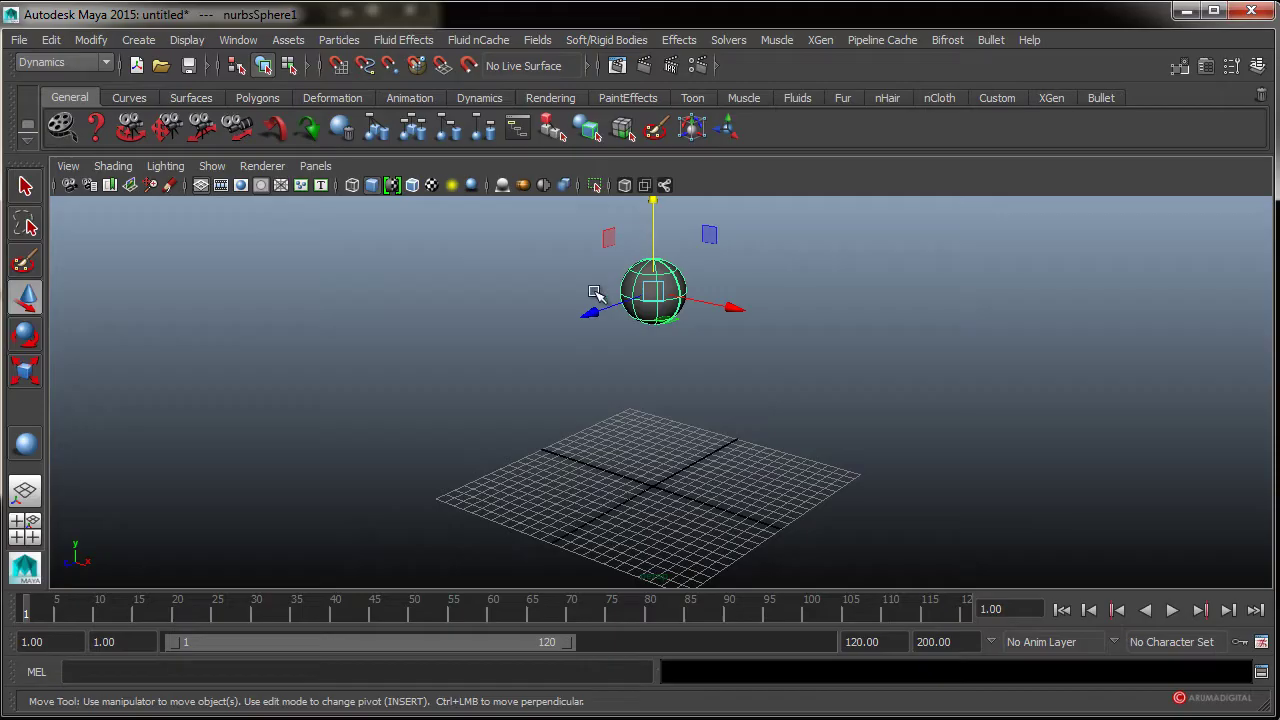
left_click(238, 40)
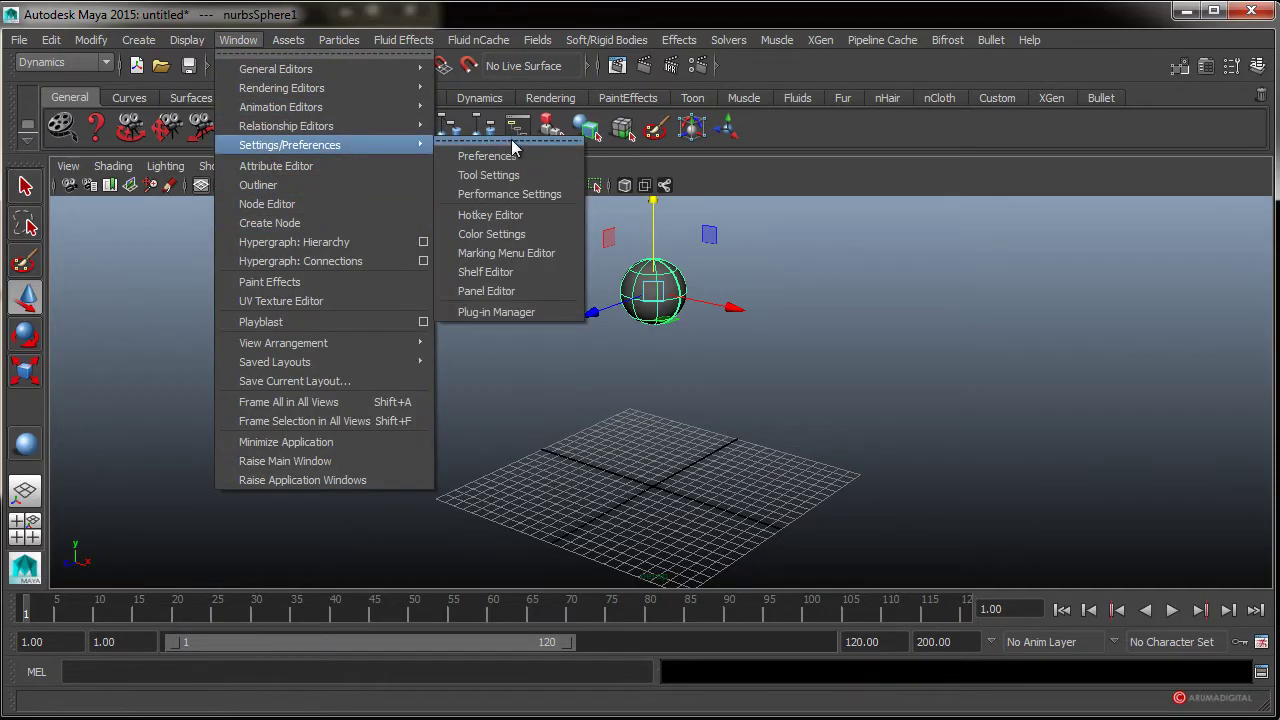
left_click(489, 316)
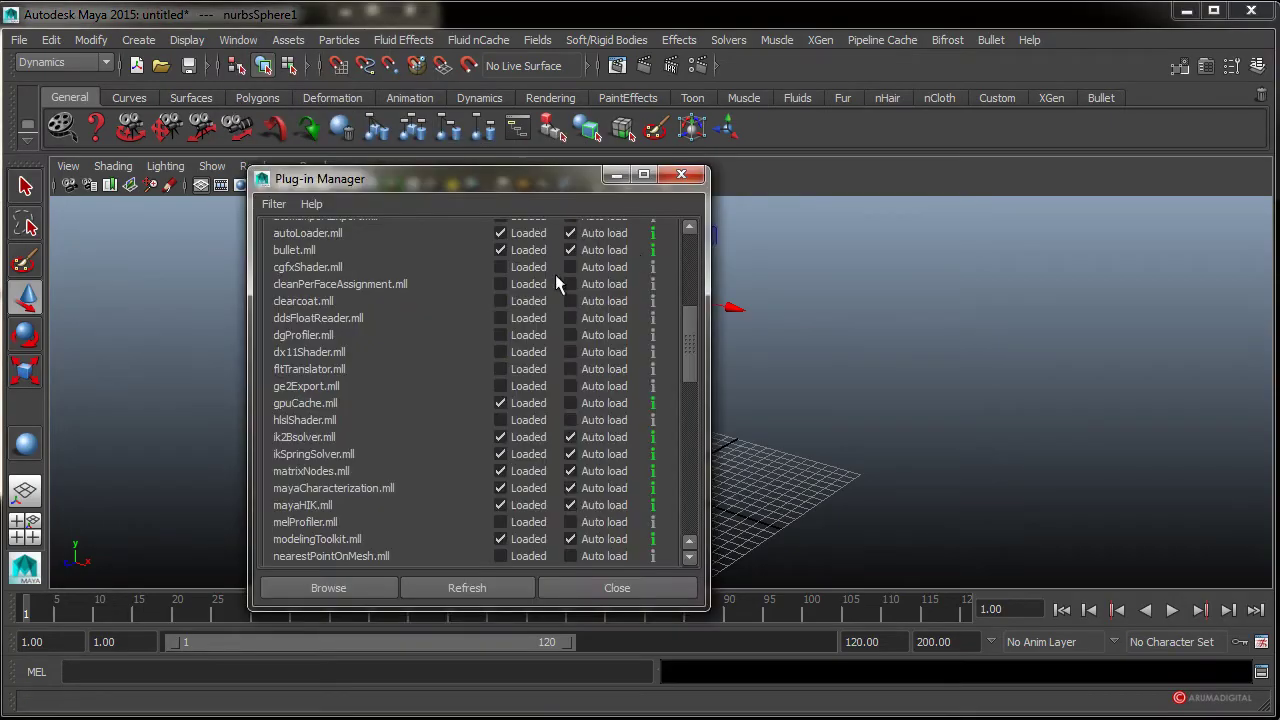
scroll(681, 339, "up", 1)
scroll(686, 336, "up", 2)
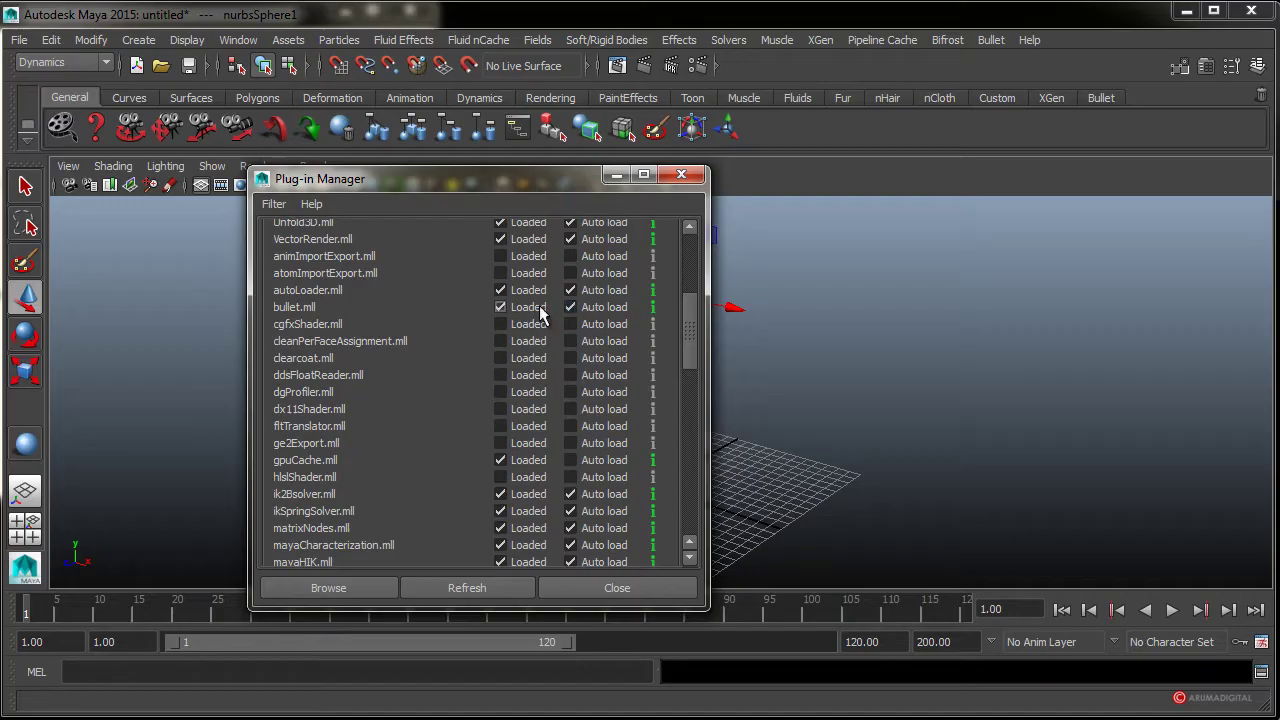
left_click_drag(693, 319, 700, 279)
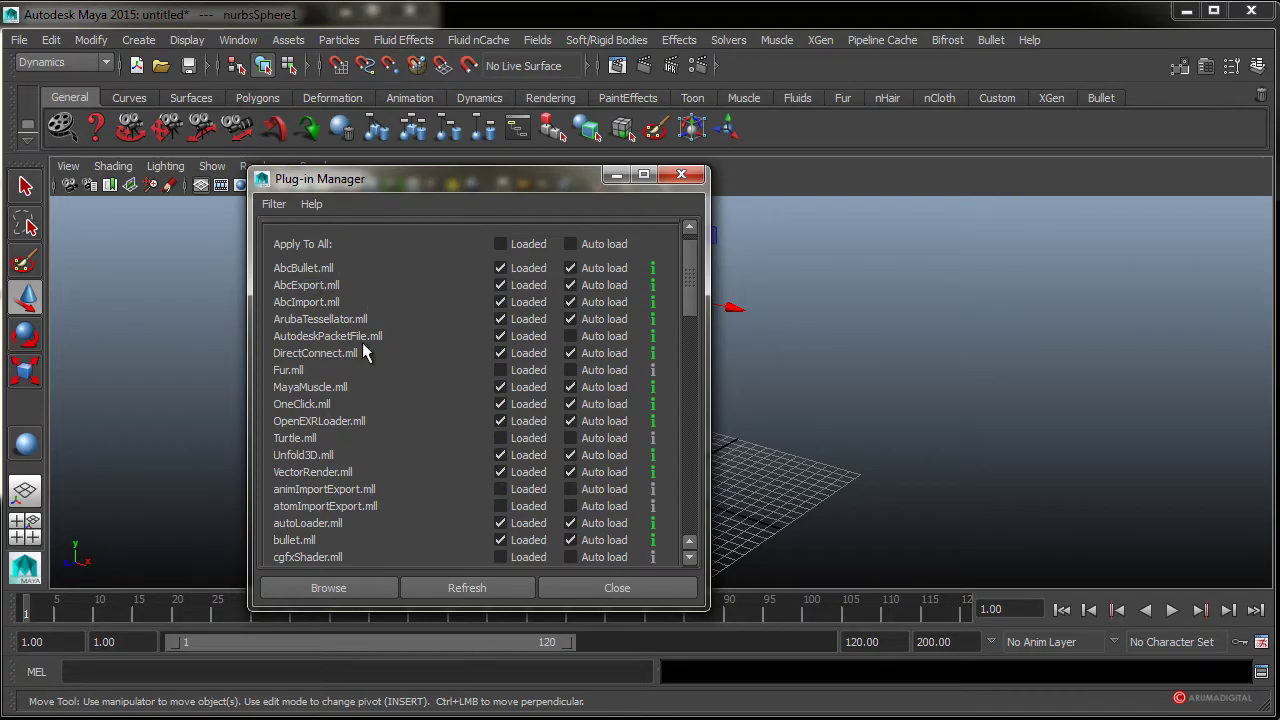
left_click(681, 175)
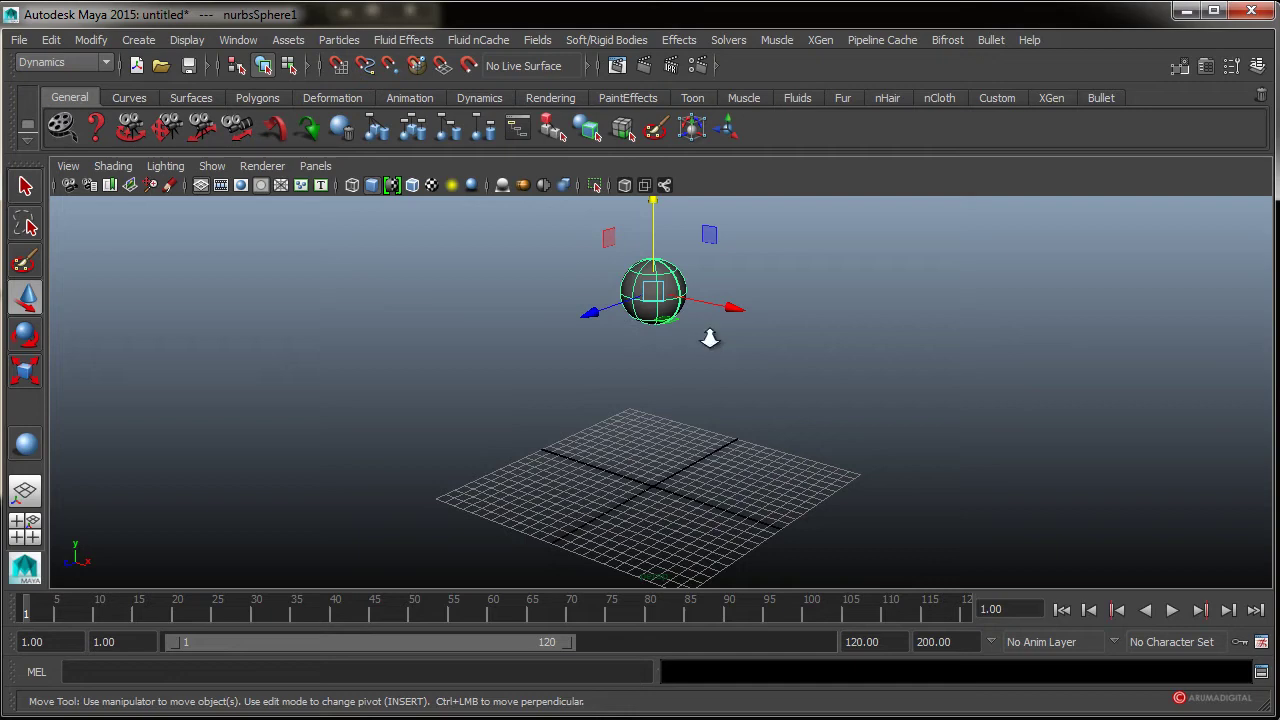
- In the Dynamics menu set, bring up the Create Shatter options on the Solid Shatter tab
mouse_move(710, 340)
left_mouse_down("alt")
mouse_move(668, 337)
mouse_move(779, 332)
mouse_move(771, 317)
left_mouse_up("alt")
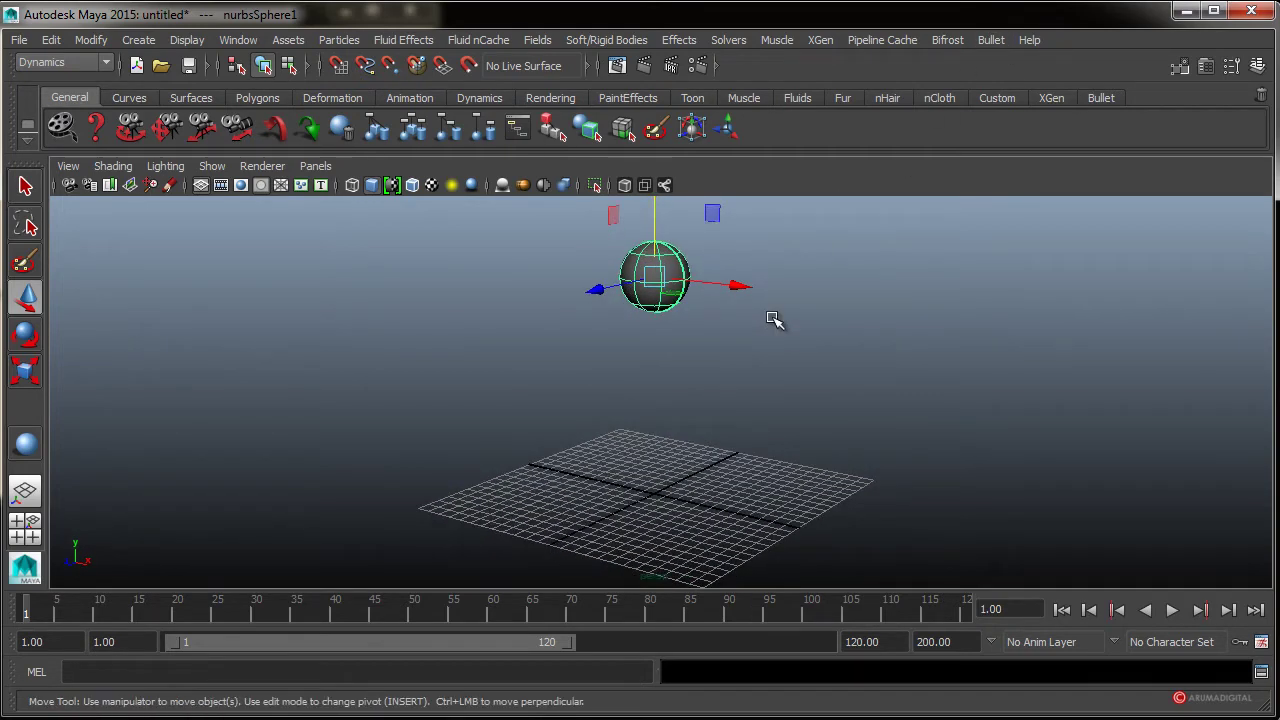
left_click(55, 62)
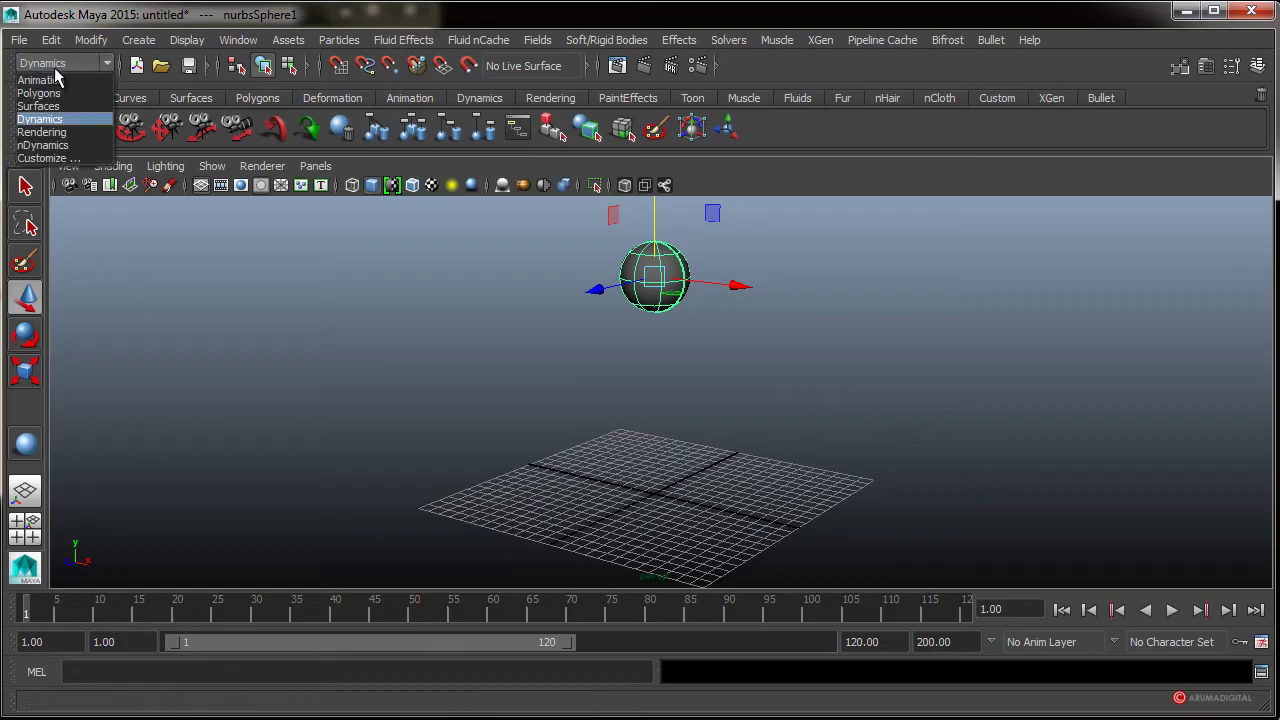
left_click(40, 119)
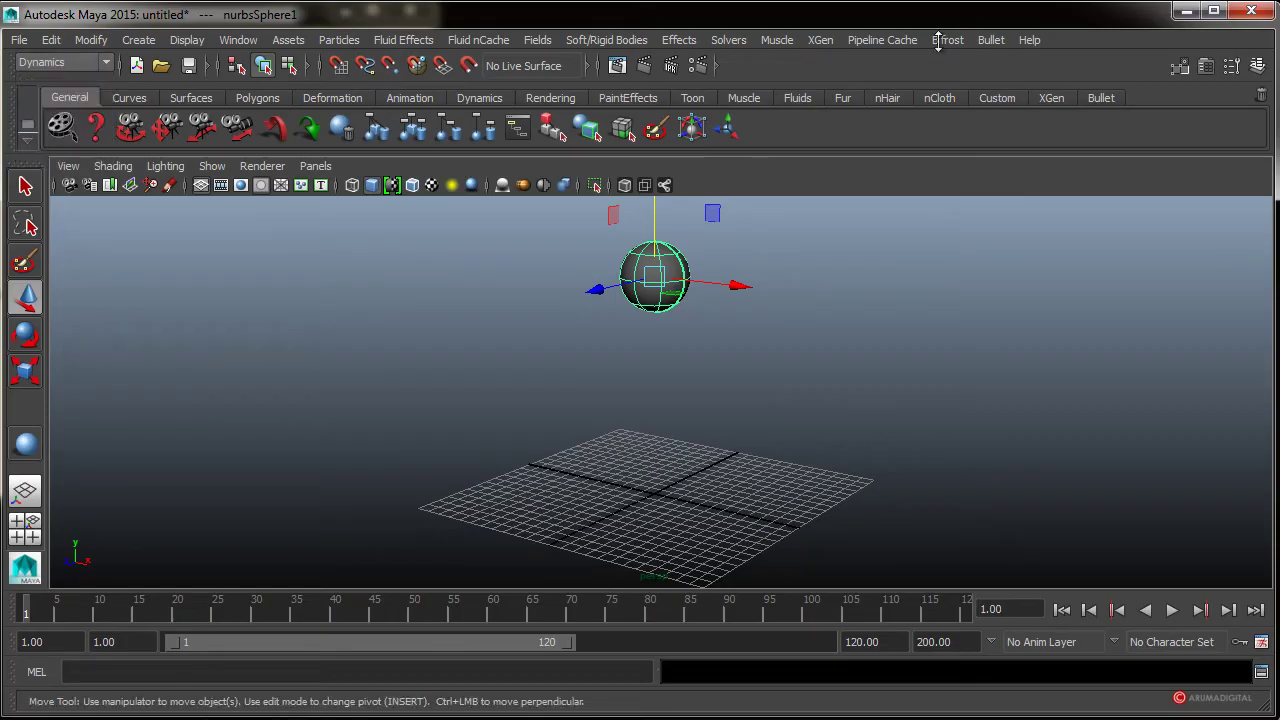
left_click(678, 40)
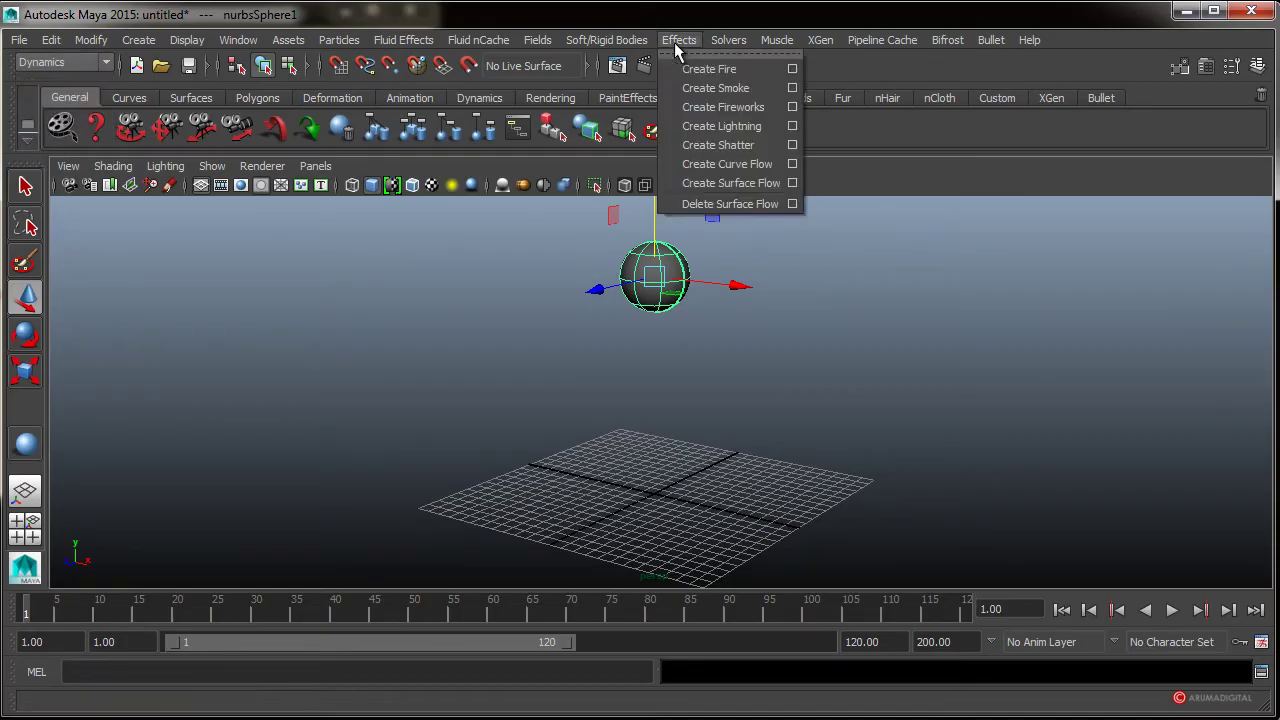
left_click(792, 147)
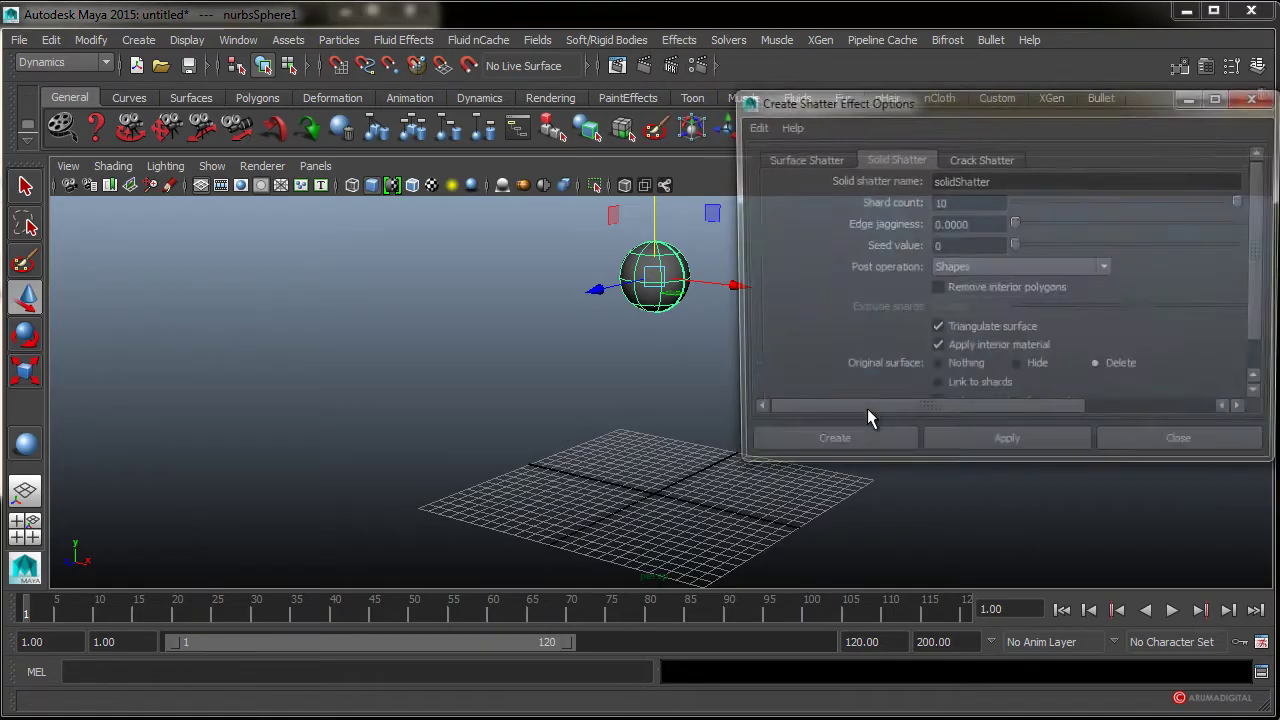
left_click_drag(960, 101, 974, 91)
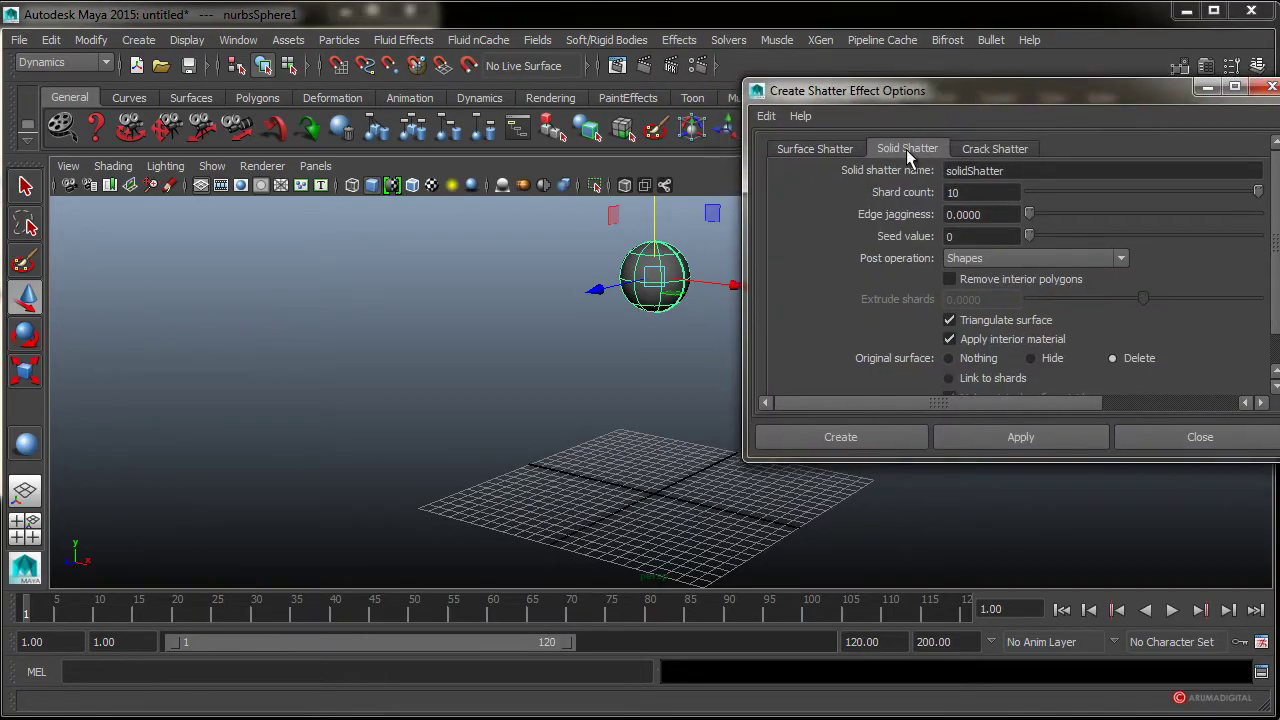
left_click(815, 148)
left_click(993, 150)
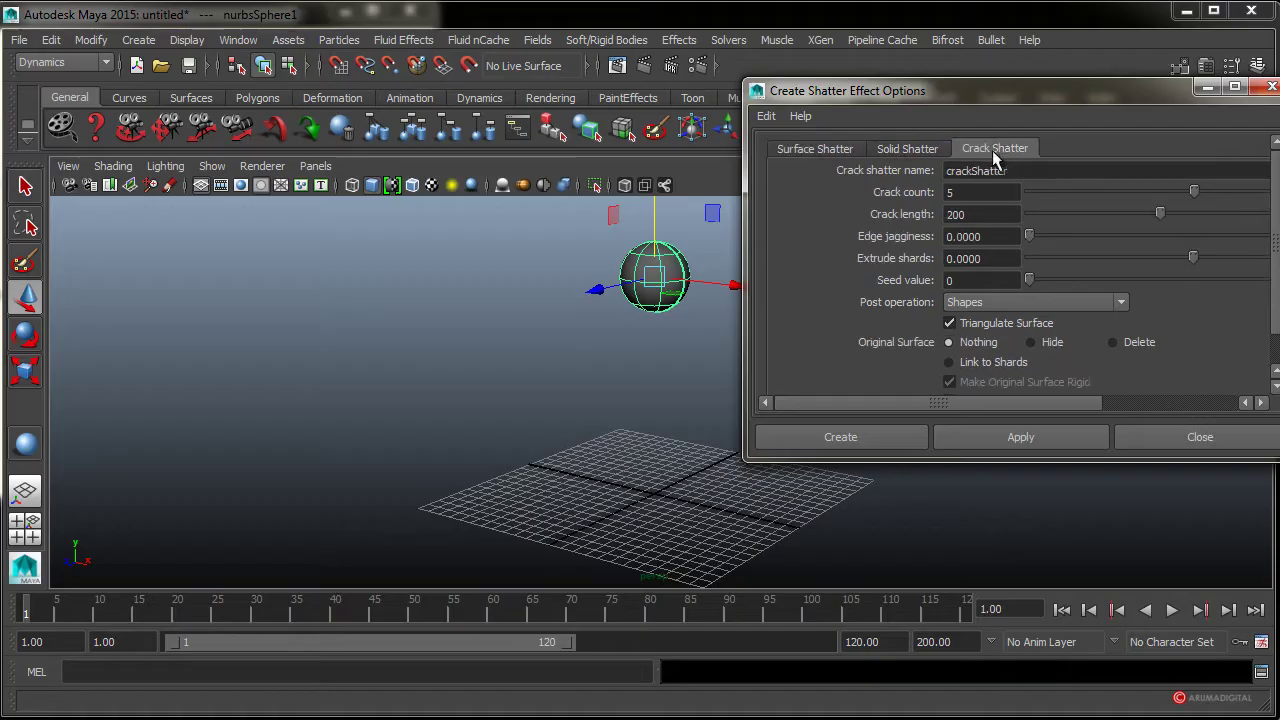
left_click(906, 151)
- Create a 5-shard solid shatter of the sphere, deleting the original surface
double_click(978, 192)
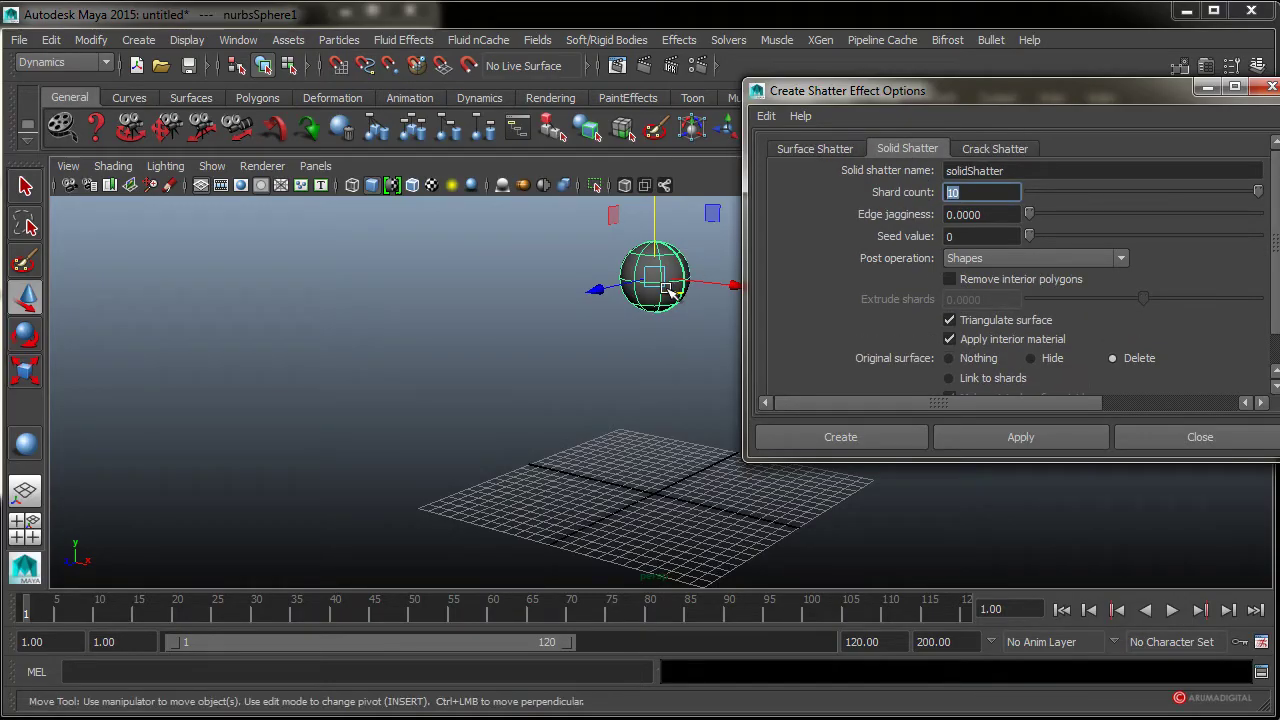
left_click_drag(486, 363, 643, 366, "alt")
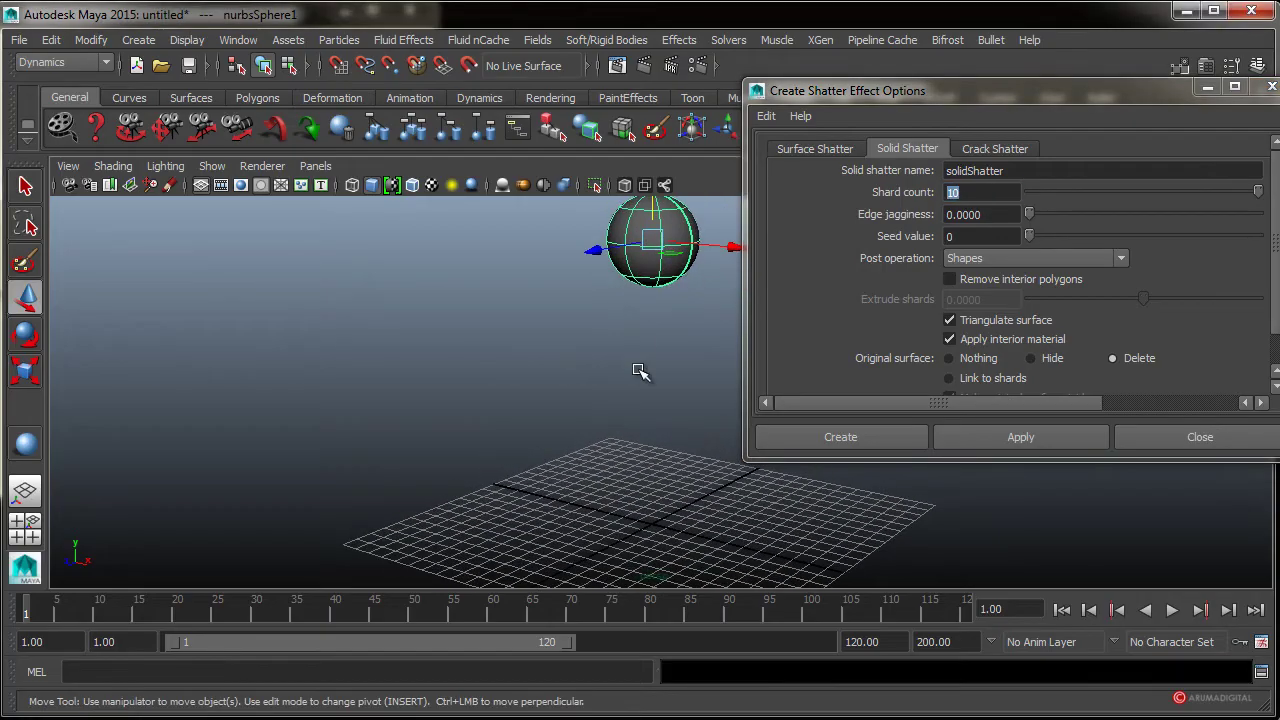
type("5")
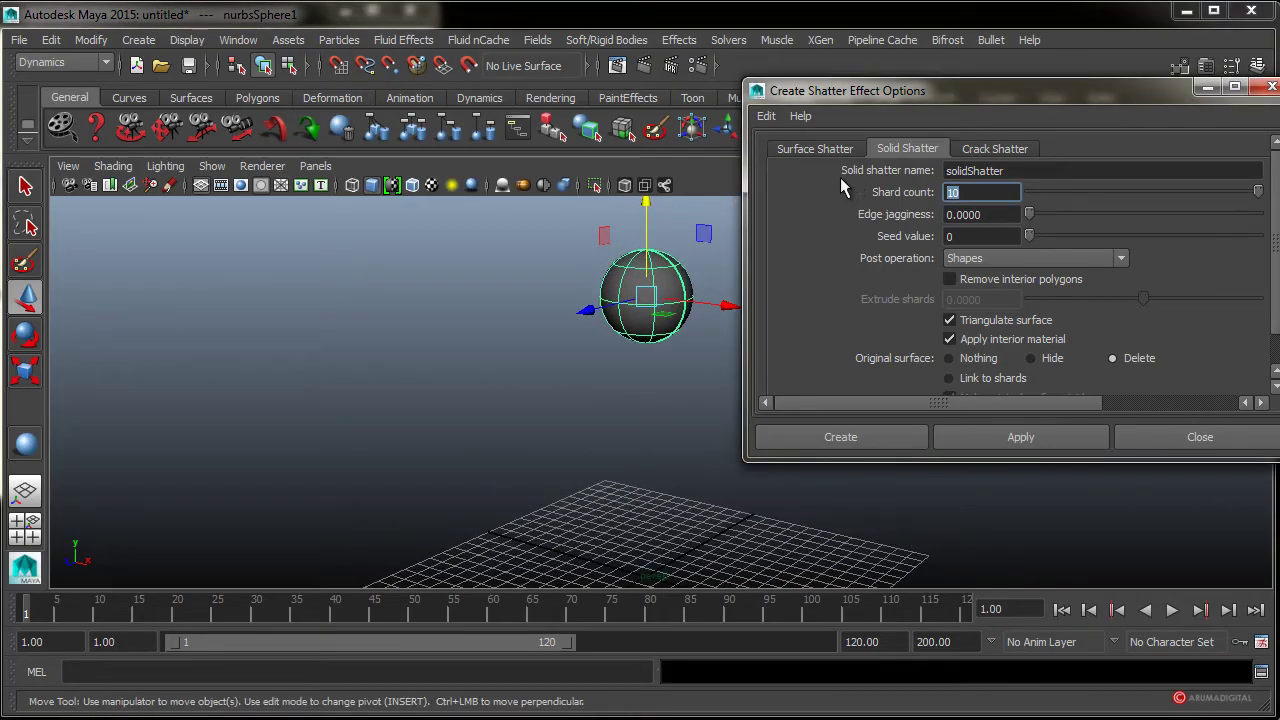
key("Tab")
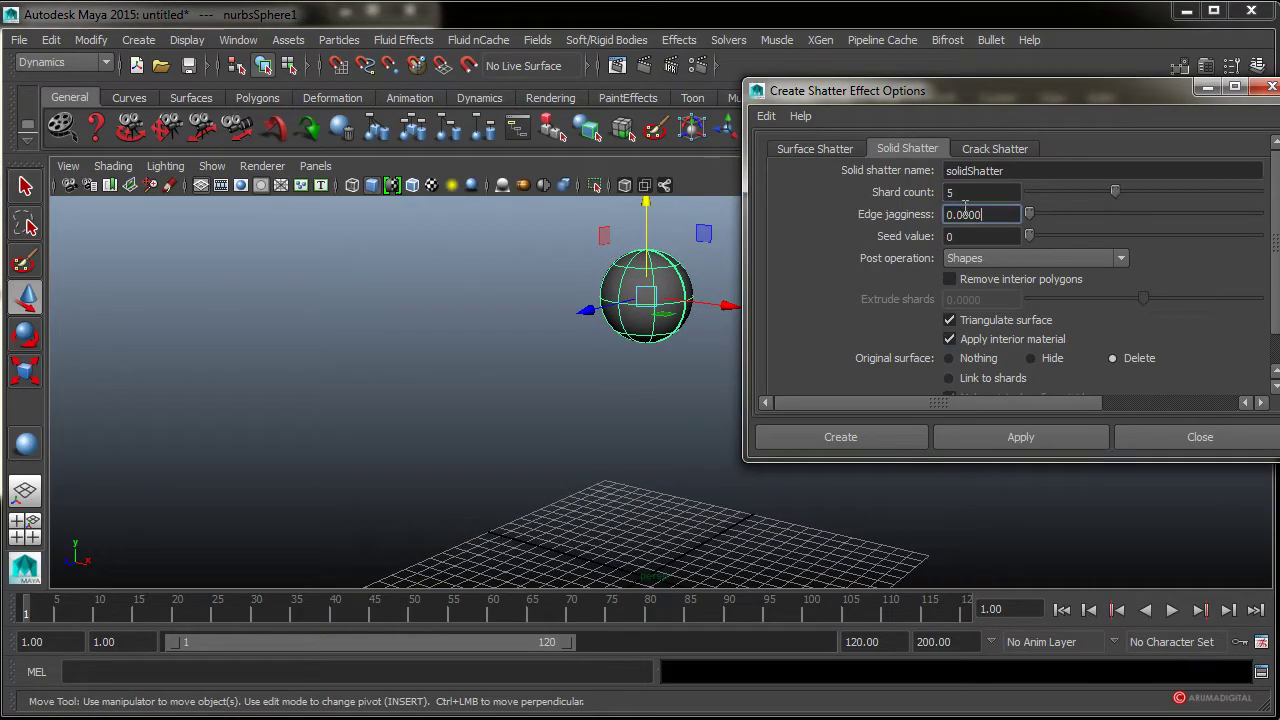
scroll(1247, 300, "down", 2)
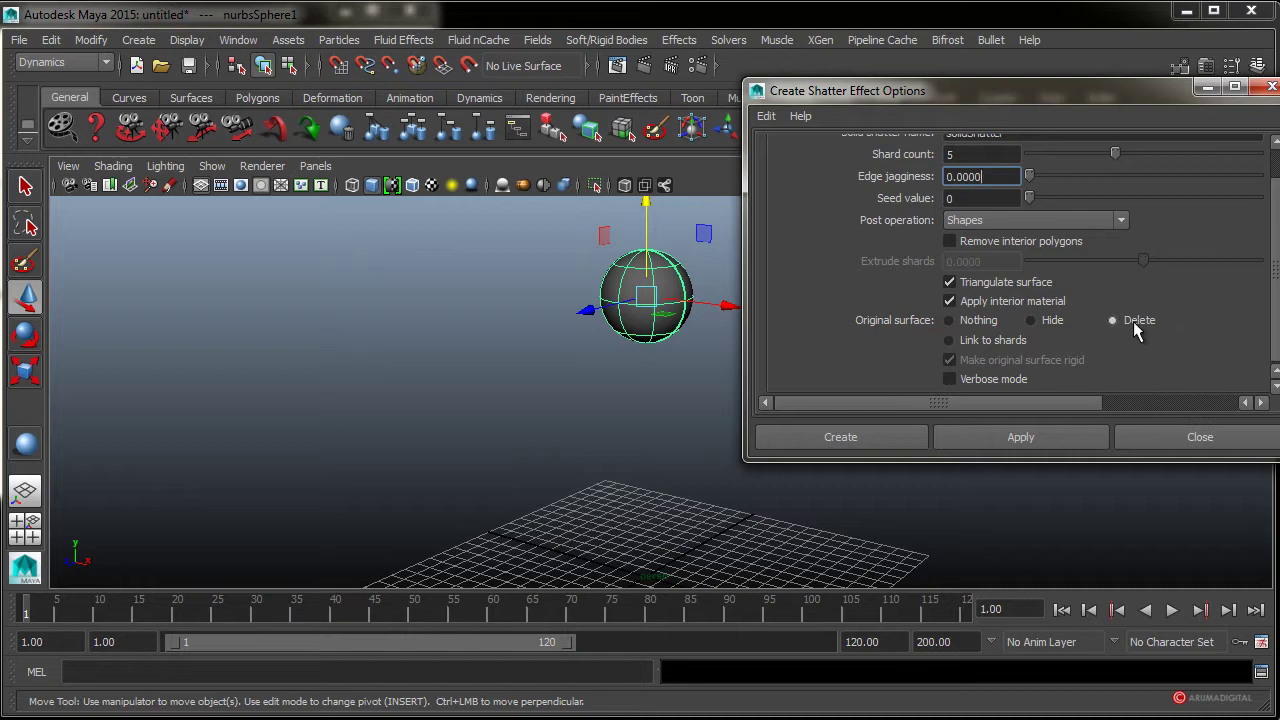
left_click_drag(705, 322, 589, 354, "alt")
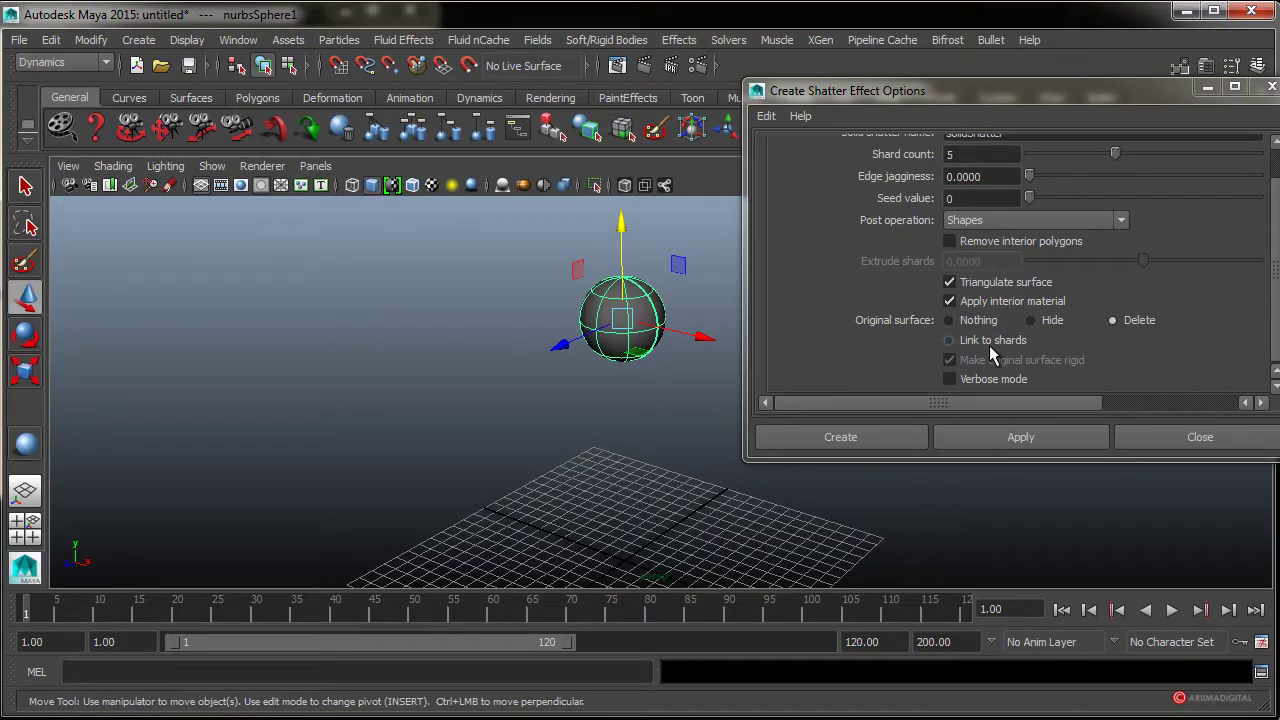
left_click(900, 447)
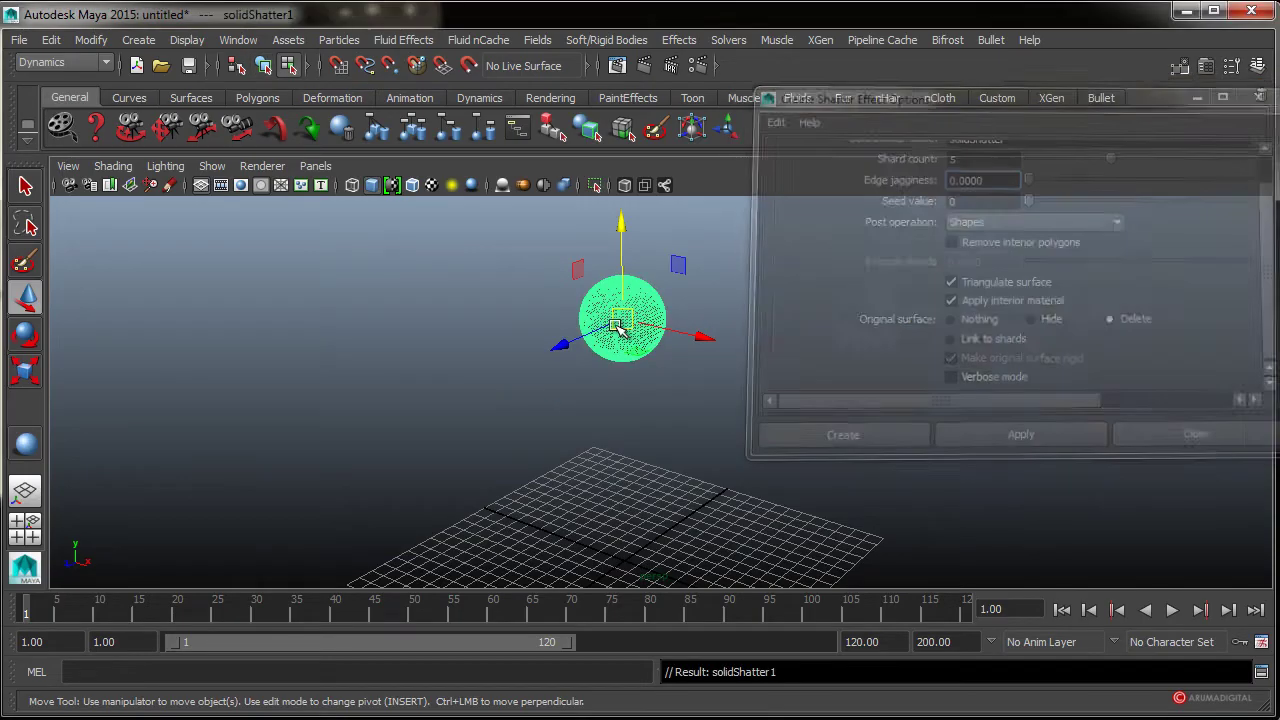
- Inspect individual shards and switch selection from faces to Object Mode
right_click_drag(620, 363, 877, 359, "alt")
left_click_drag(877, 359, 746, 363, "alt")
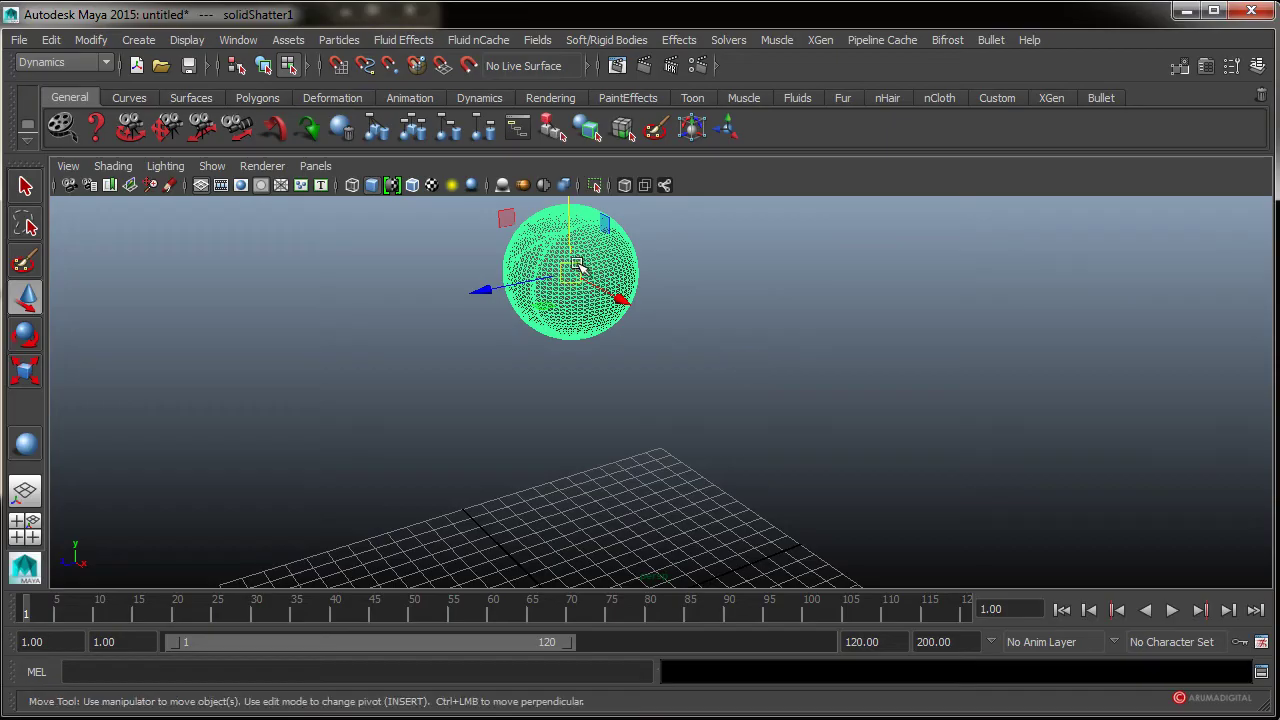
left_click(610, 265)
mouse_move(610, 265)
left_mouse_down("alt")
mouse_move(603, 406)
mouse_move(608, 280)
left_mouse_up("alt")
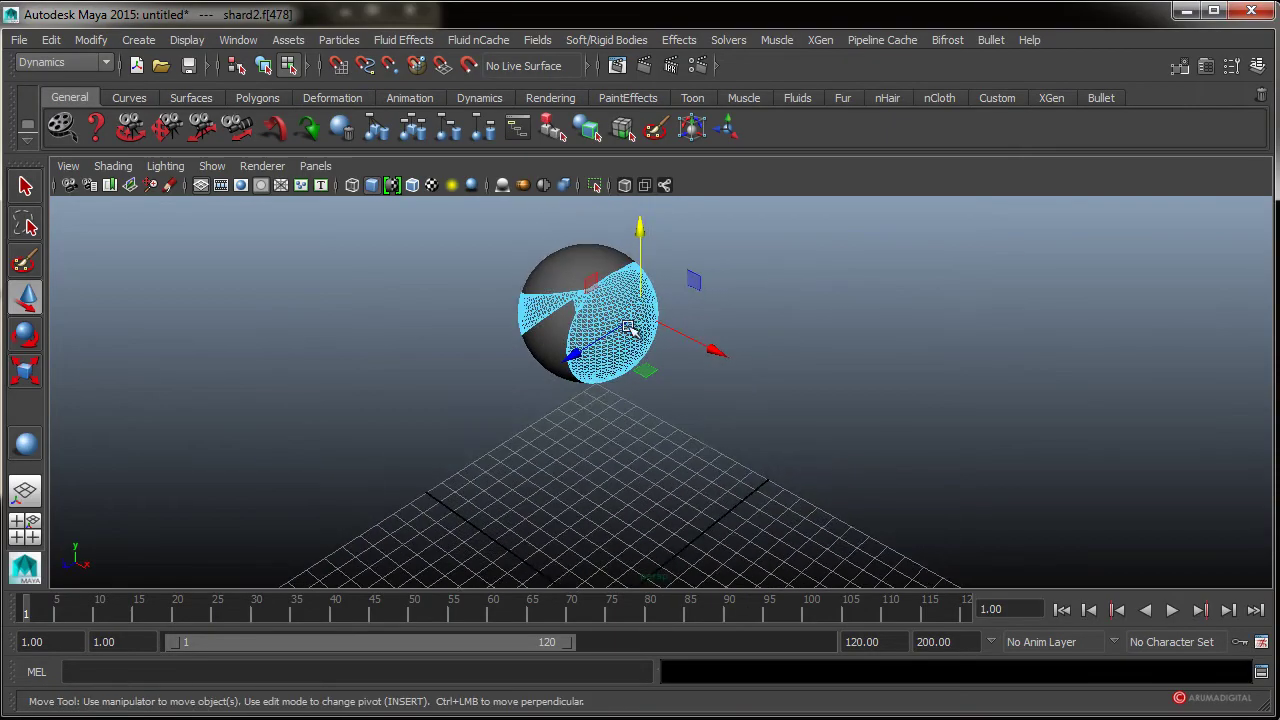
left_click(617, 334)
right_click_drag(617, 334, 715, 330)
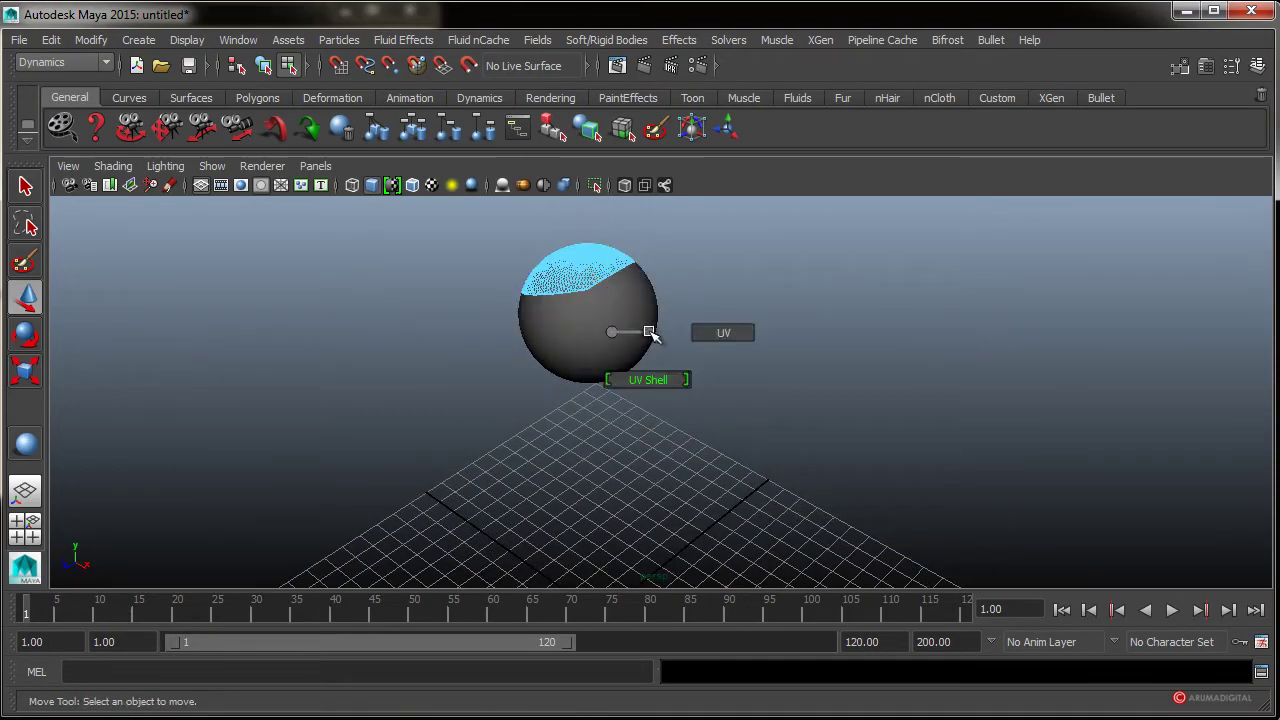
left_click(624, 314)
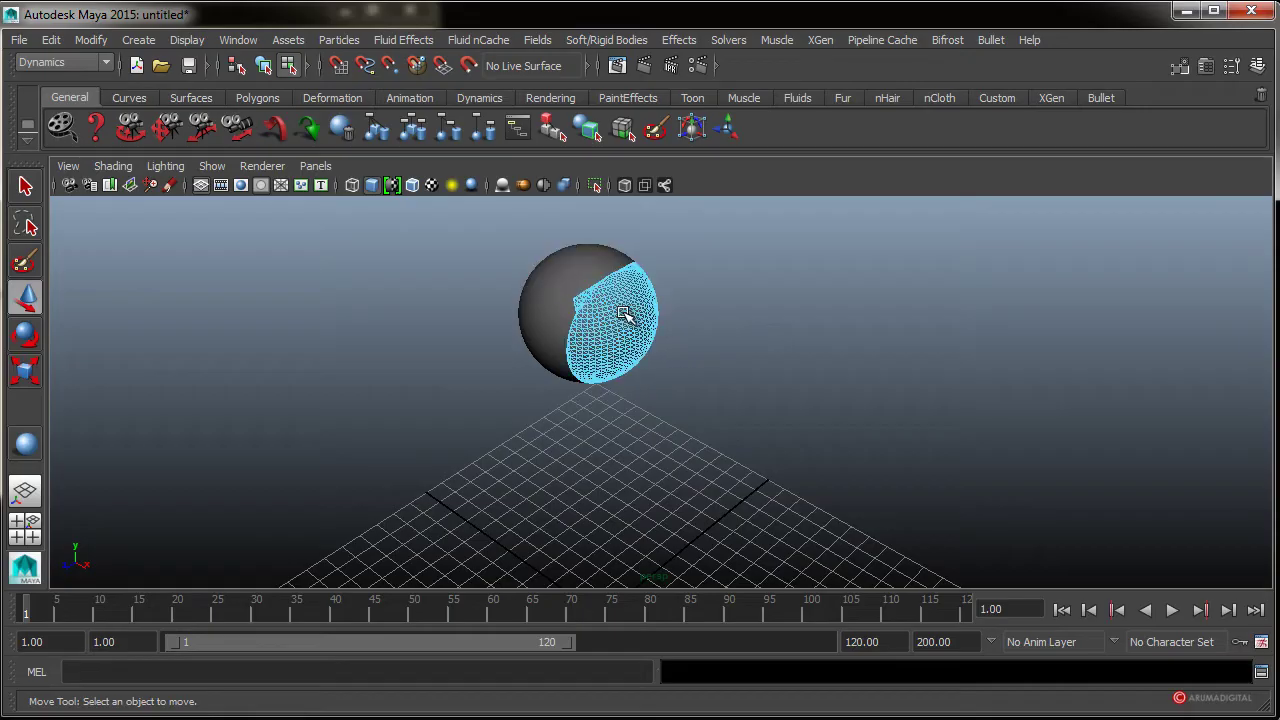
left_click_drag(624, 314, 646, 317, "alt")
left_click(615, 316)
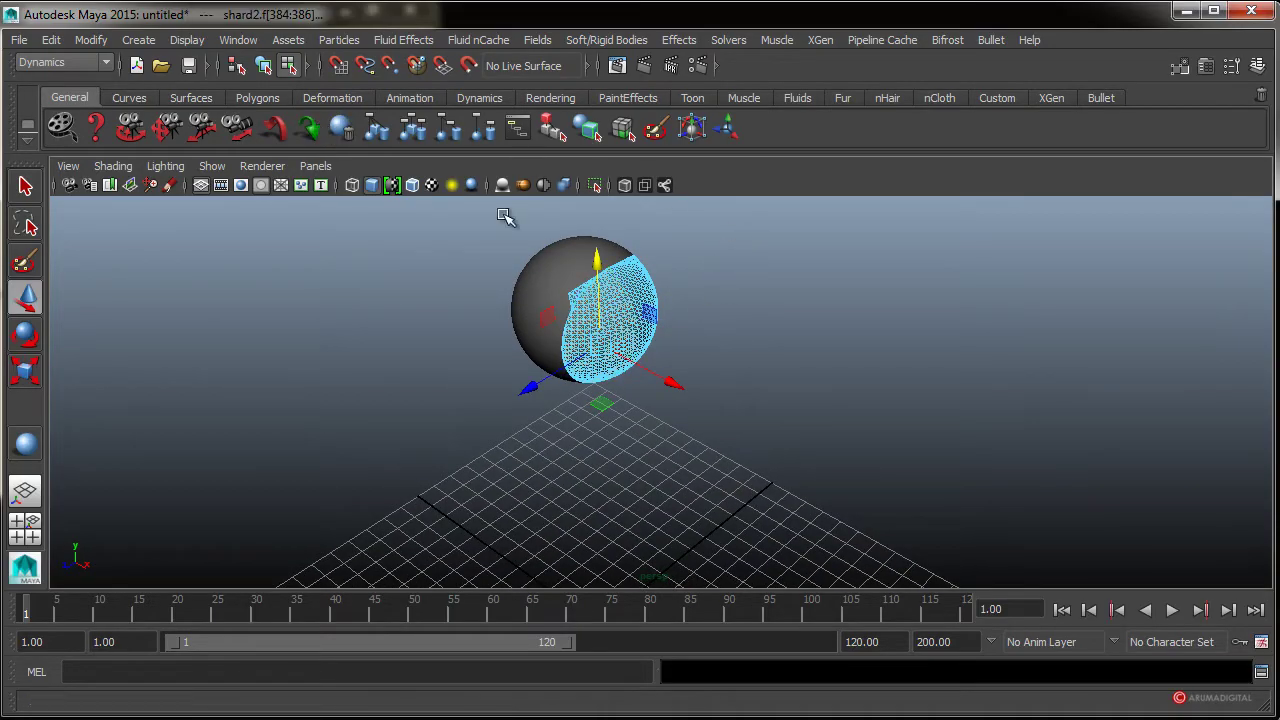
right_click_drag(619, 288, 686, 263)
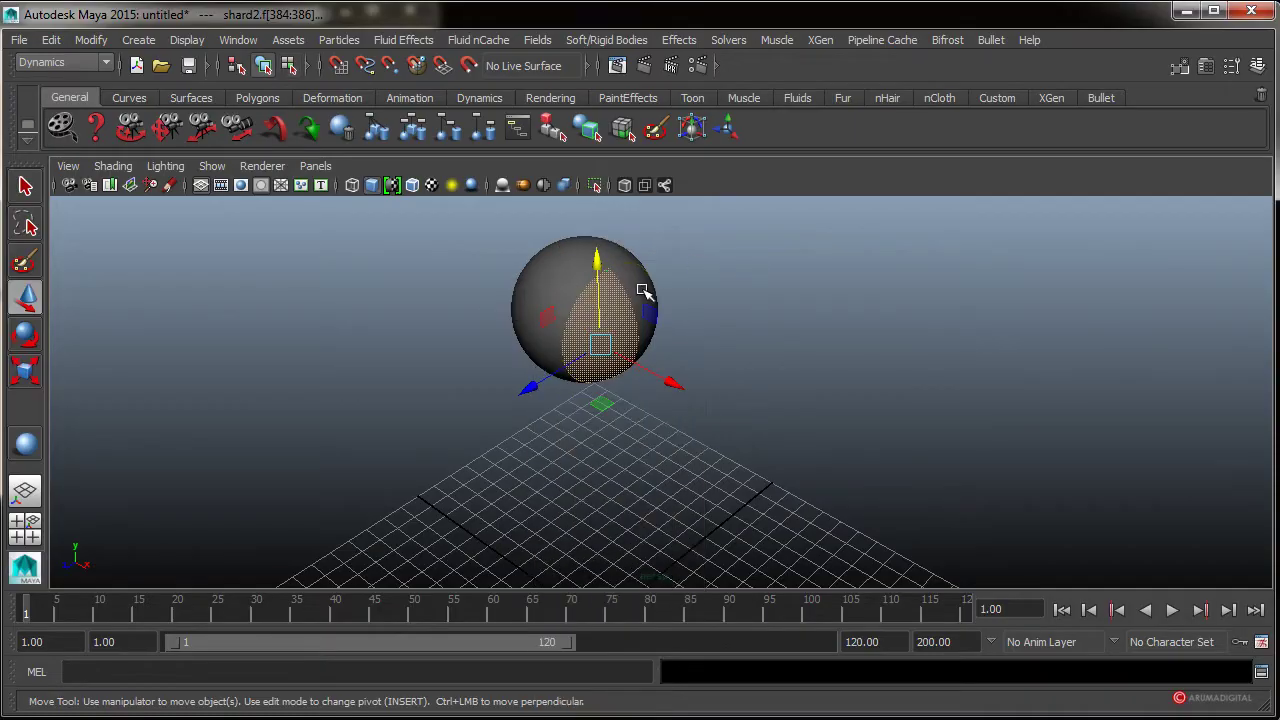
- Marquee-select all the sphere's shards as whole objects
left_click(576, 262)
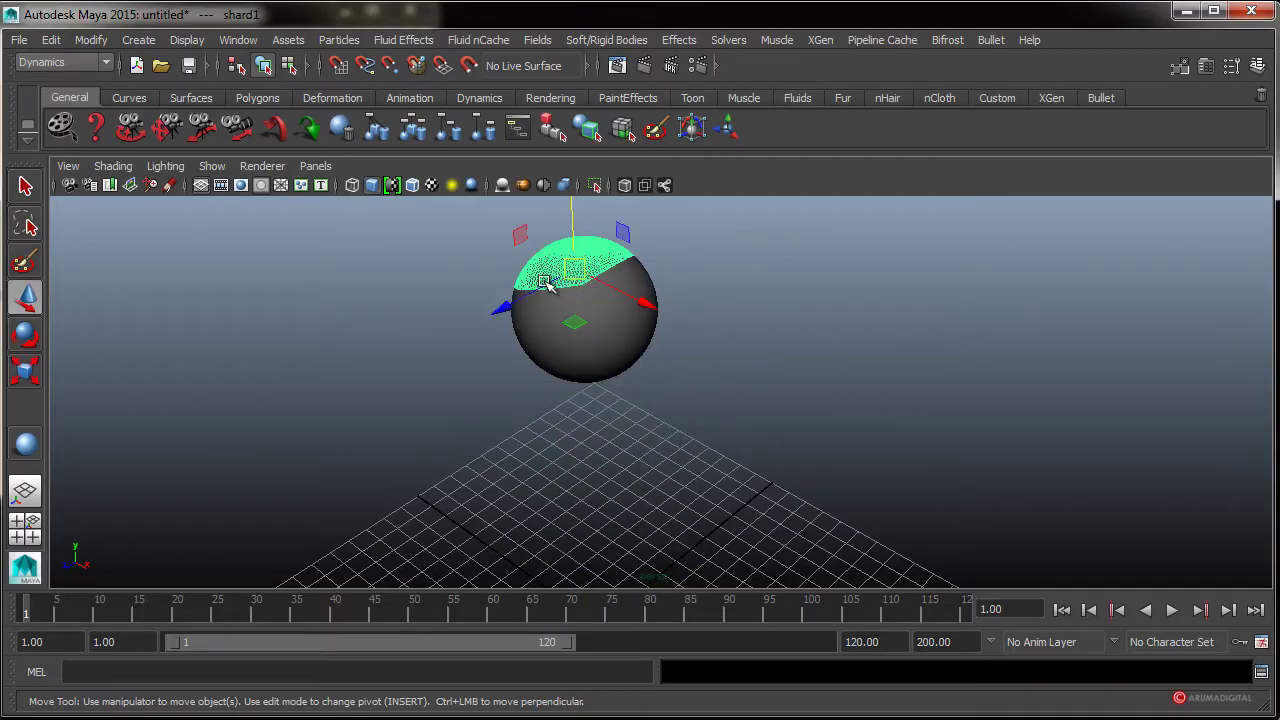
left_click(530, 330)
mouse_move(648, 404)
right_mouse_down("alt")
mouse_move(523, 371)
mouse_move(686, 391)
right_mouse_up("alt")
mouse_move(686, 391)
left_mouse_down("alt")
mouse_move(646, 443)
mouse_move(768, 401)
left_mouse_up("alt")
left_click(768, 401)
left_click_drag(743, 277, 508, 404)
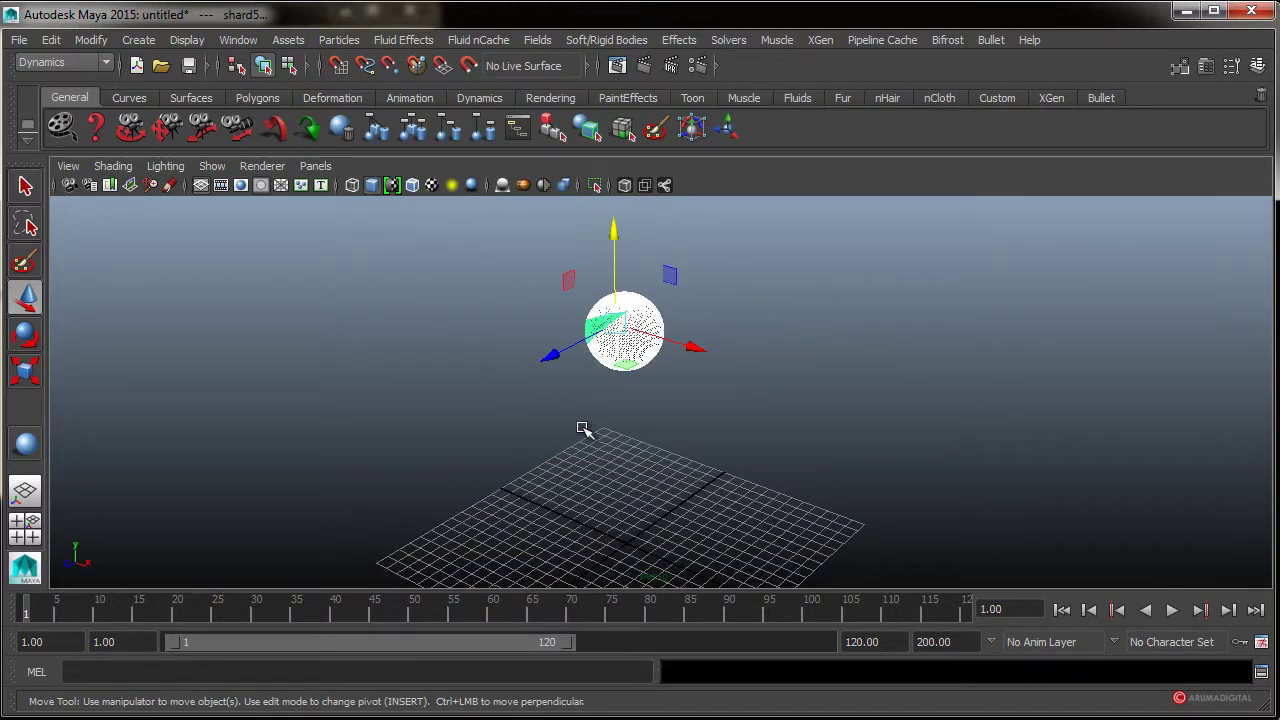
mouse_move(617, 423)
left_mouse_down("alt")
mouse_move(846, 386)
mouse_move(833, 386)
left_mouse_up("alt")
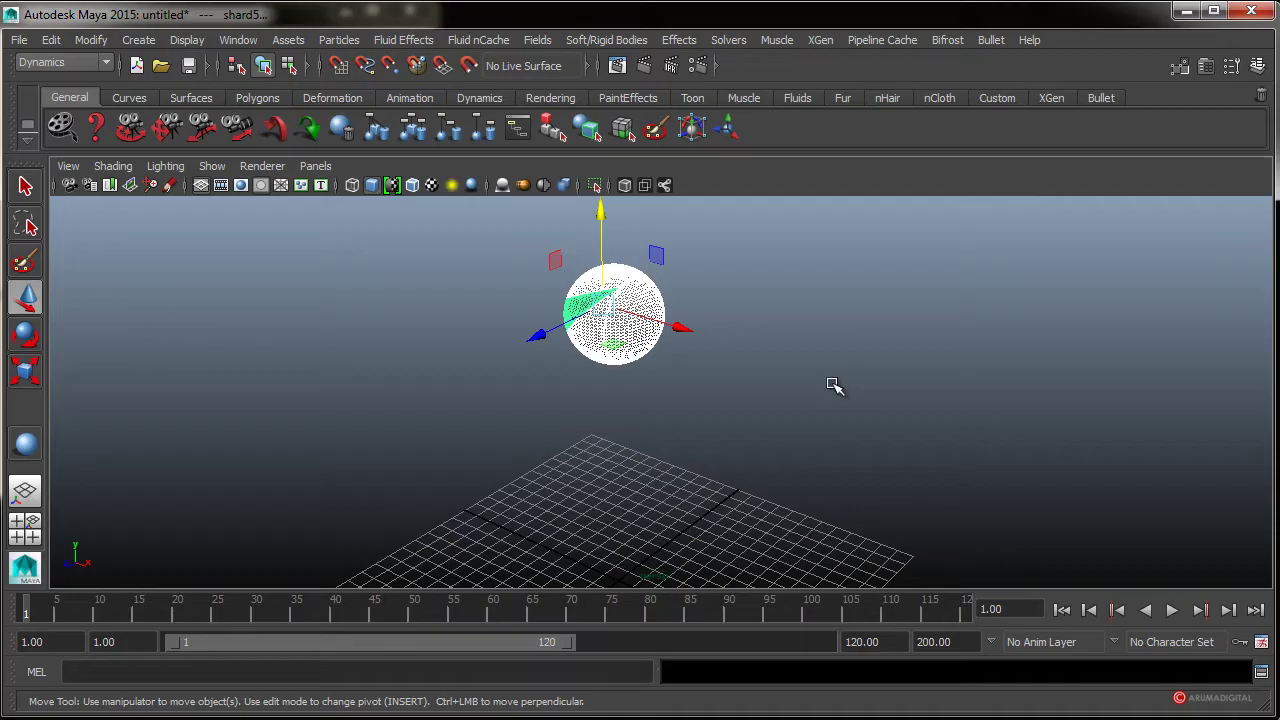
left_click_drag(603, 397, 690, 403, "alt")
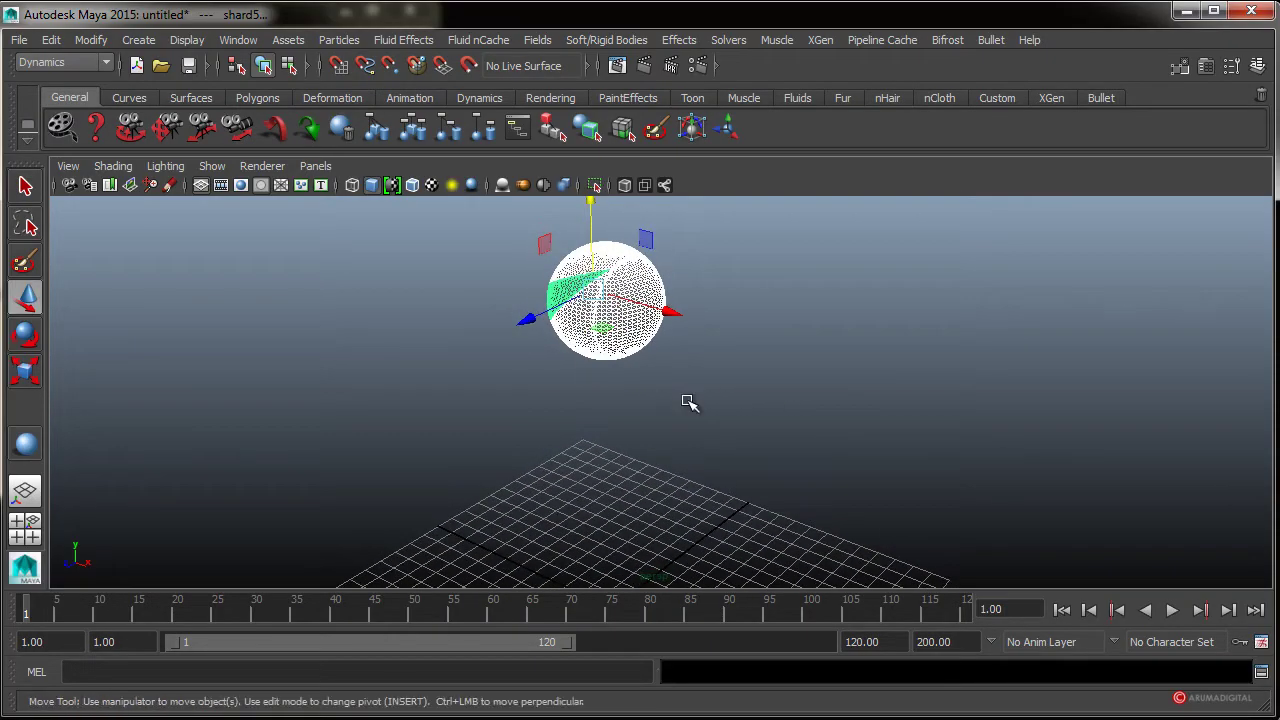
- Apply Bullet > Rigid Sets > Create Rigid Set from Selected Objects to the shards
left_click(1001, 42)
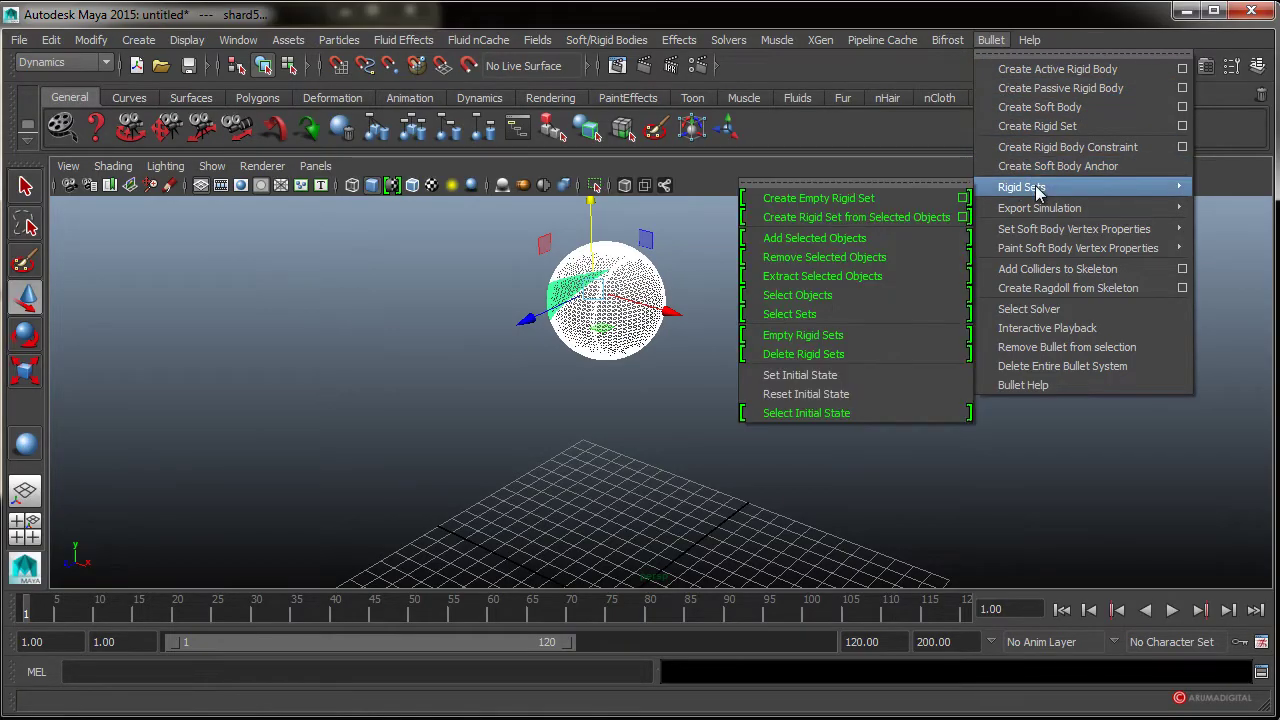
mouse_move(1022, 187)
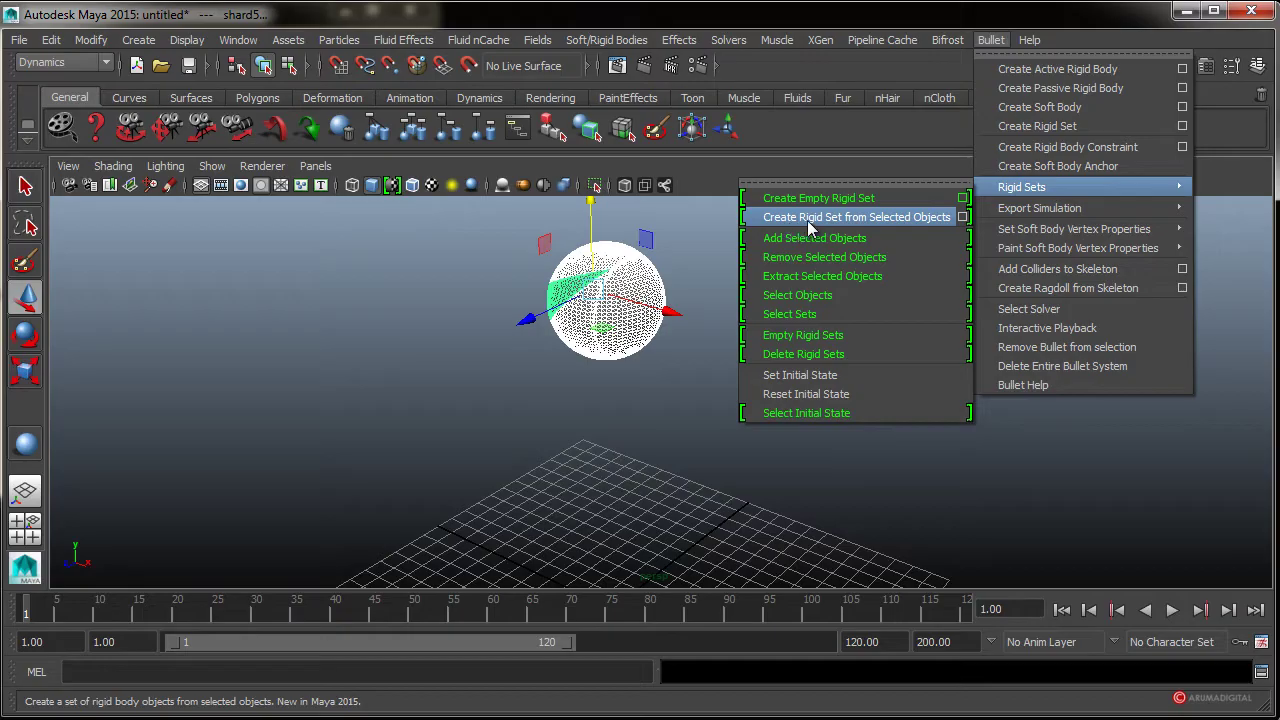
left_click(908, 217)
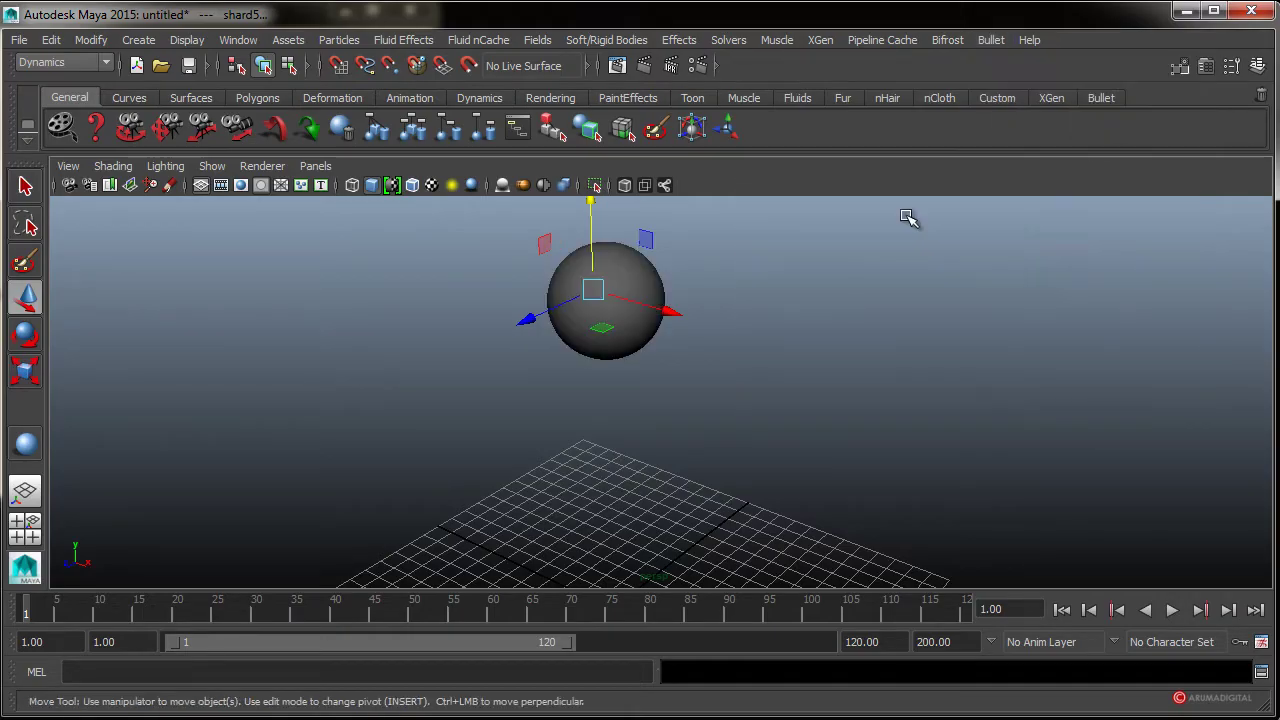
mouse_move(706, 400)
left_mouse_down("alt")
mouse_move(477, 429)
mouse_move(690, 405)
mouse_move(551, 354)
mouse_move(617, 363)
mouse_move(506, 403)
mouse_move(510, 393)
left_mouse_up("alt")
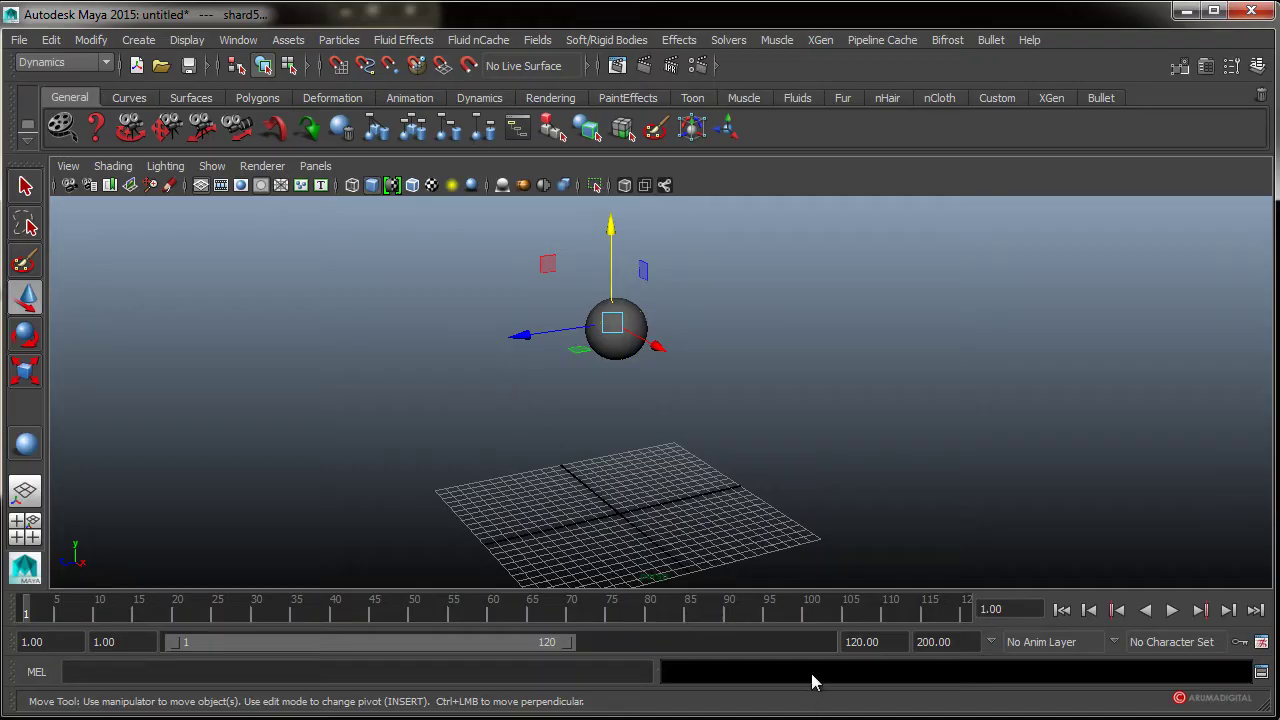
- Set the playback end frame to 500
left_click(862, 641)
type("500")
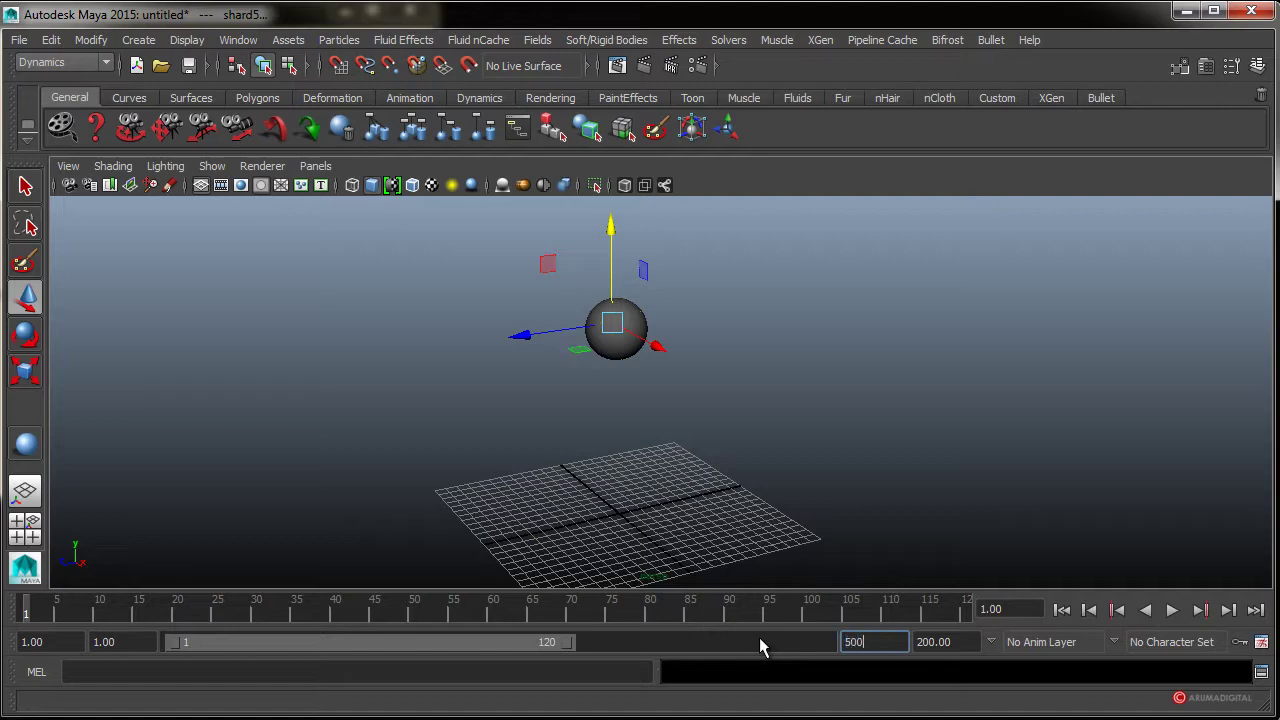
key("Return")
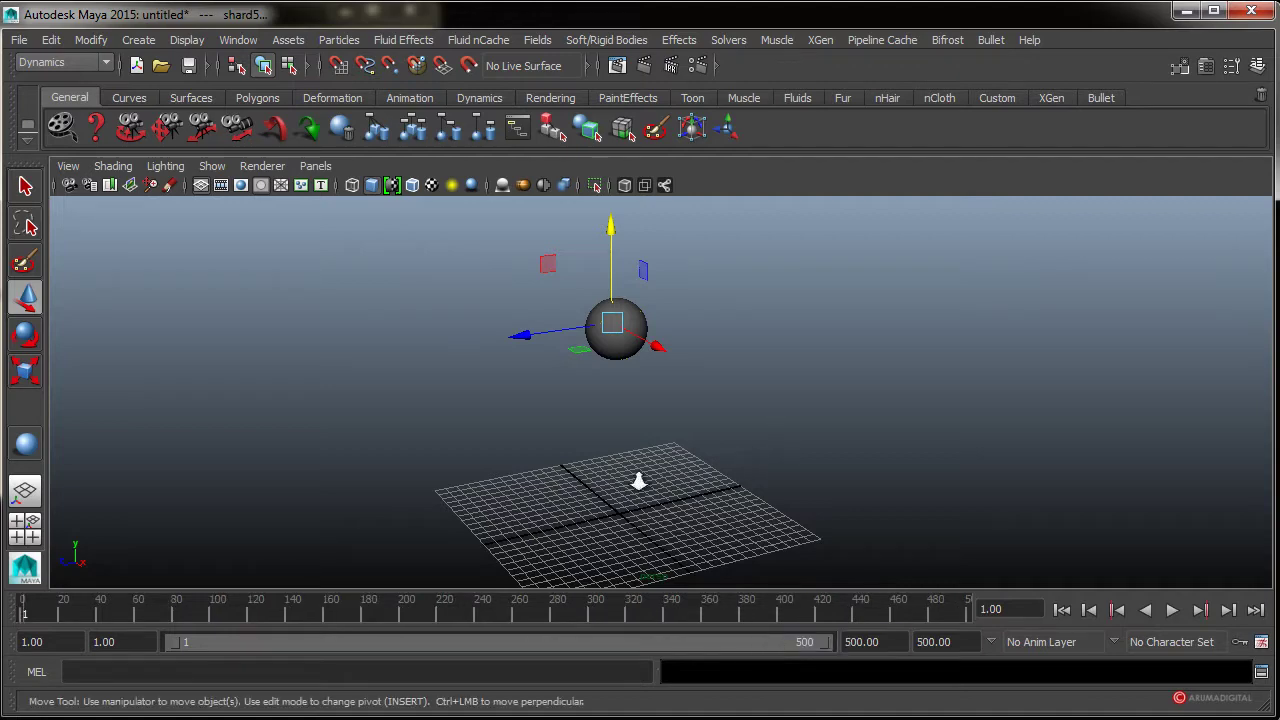
left_click_drag(640, 480, 791, 486, "alt")
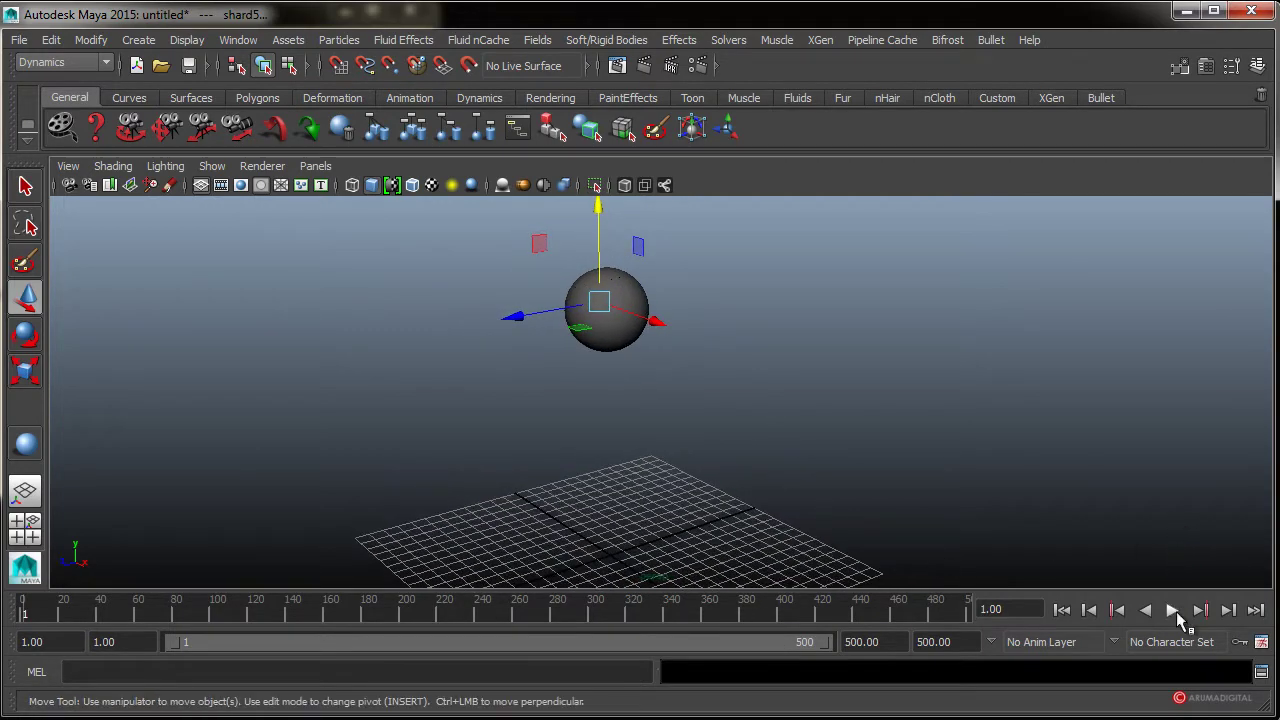
- Play the simulation, stop at frame 28, and inspect the scattered shards
left_click(1172, 610)
left_click(1172, 610)
mouse_move(871, 457)
left_mouse_down("alt")
mouse_move(548, 475)
mouse_move(620, 486)
mouse_move(557, 480)
mouse_move(578, 482)
left_mouse_up("alt")
scroll(548, 475, "down", 3)
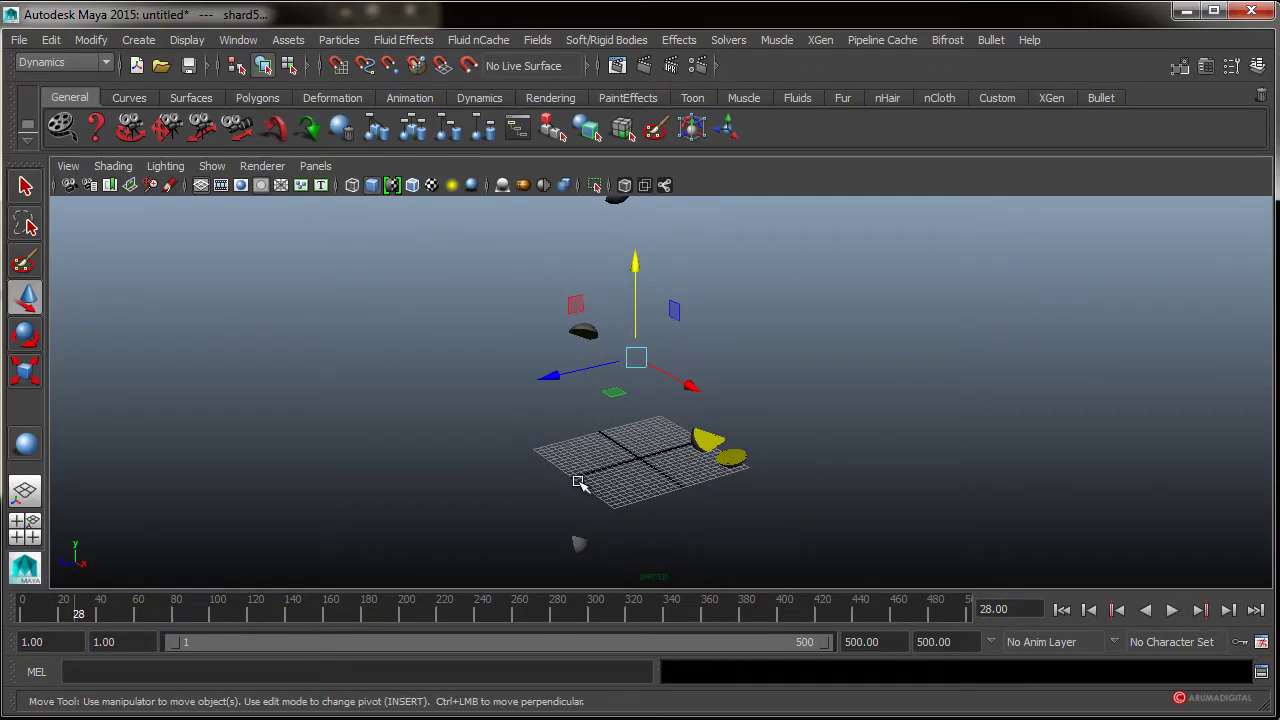
mouse_move(626, 449)
right_mouse_down("alt")
mouse_move(811, 403)
mouse_move(968, 389)
mouse_move(861, 387)
right_mouse_up("alt")
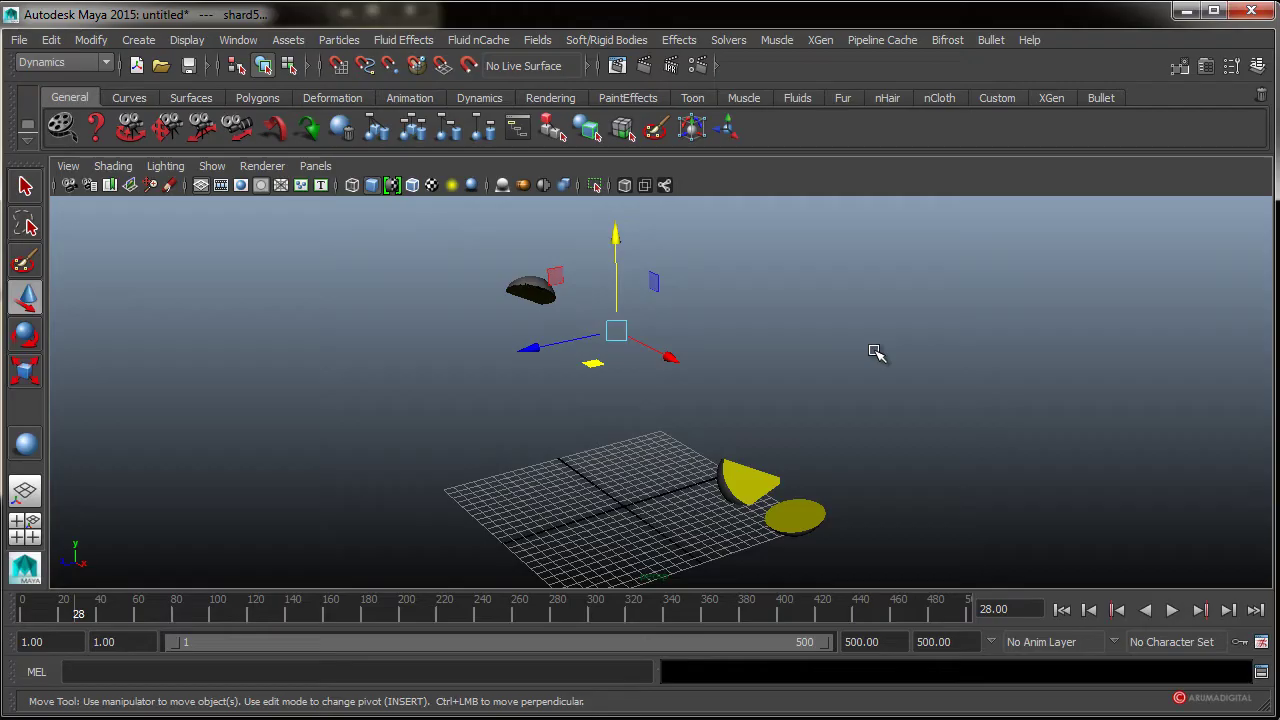
mouse_move(875, 352)
left_mouse_down("alt")
mouse_move(808, 437)
mouse_move(851, 449)
mouse_move(840, 443)
left_mouse_up("alt")
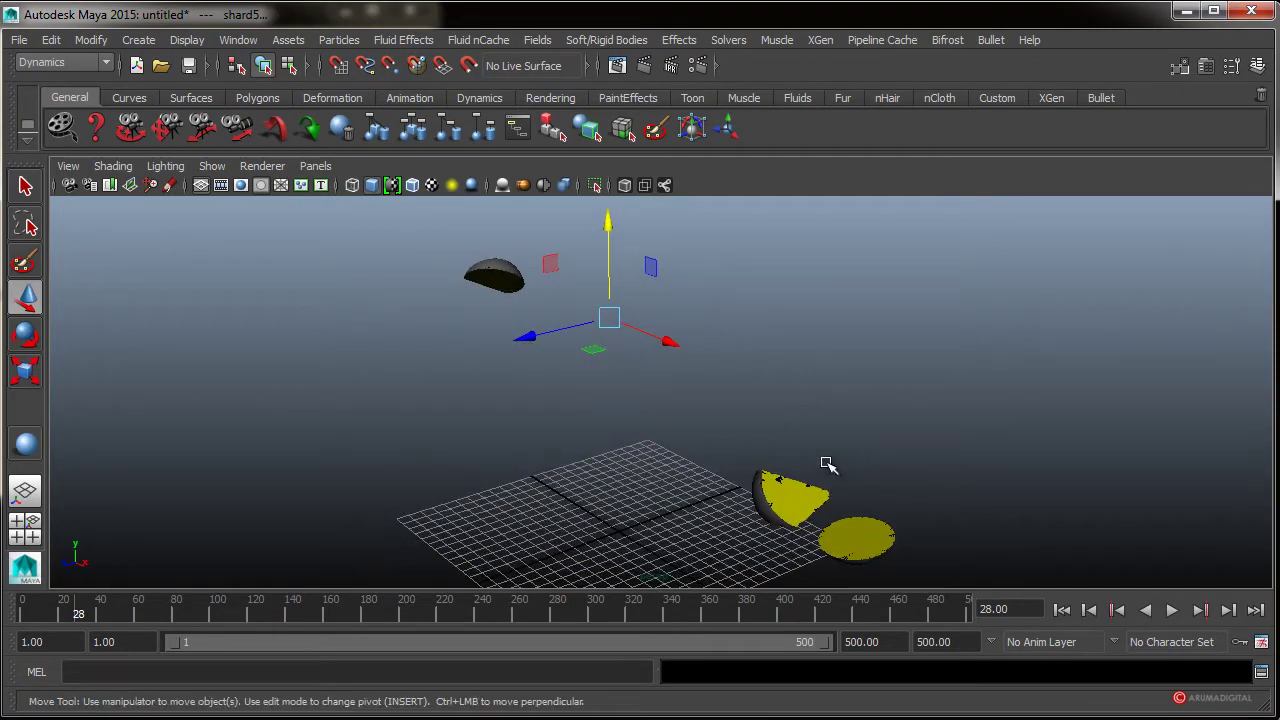
mouse_move(737, 491)
middle_mouse_down("alt")
mouse_move(889, 500)
mouse_move(829, 457)
middle_mouse_up("alt")
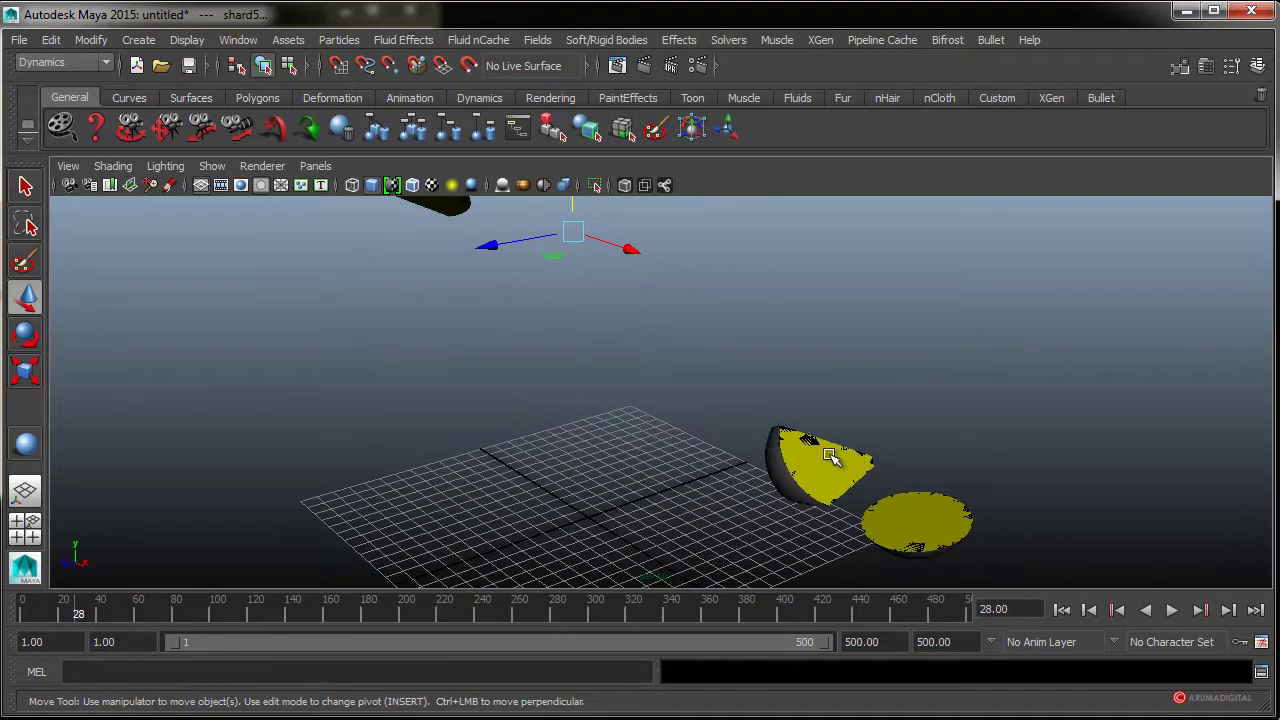
mouse_move(829, 457)
right_mouse_down("alt")
mouse_move(803, 492)
mouse_move(808, 457)
right_mouse_up("alt")
left_click(858, 445)
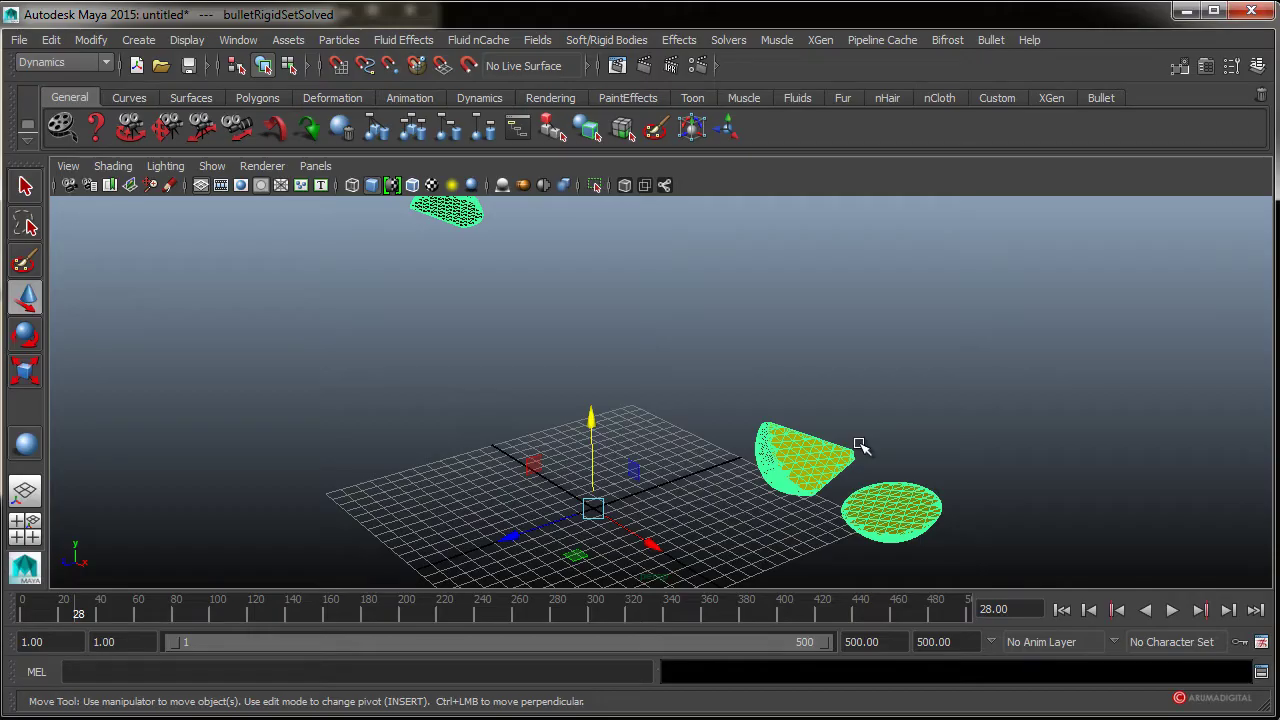
mouse_move(868, 452)
left_mouse_down("alt")
mouse_move(633, 442)
mouse_move(737, 451)
mouse_move(641, 498)
left_mouse_up("alt")
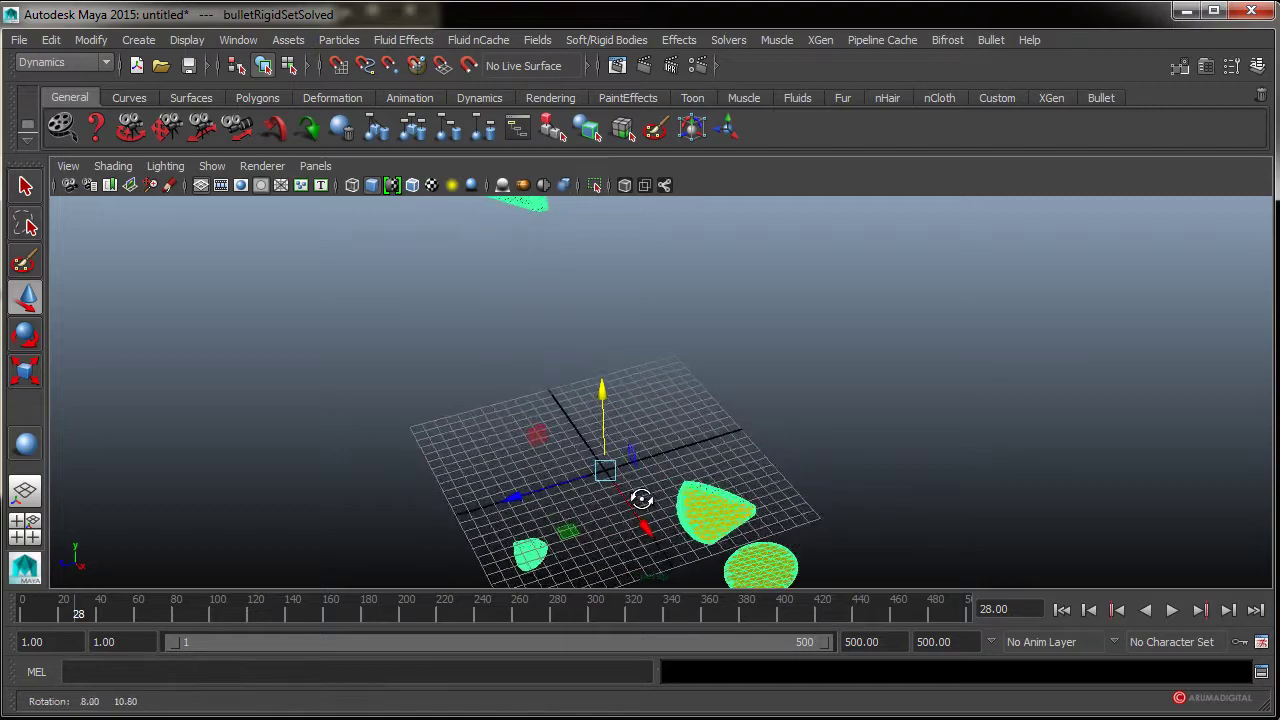
right_click_drag(641, 498, 614, 466, "alt")
mouse_move(614, 466)
left_mouse_down("alt")
mouse_move(634, 443)
mouse_move(611, 437)
left_mouse_up("alt")
right_click_drag(611, 437, 624, 468, "alt")
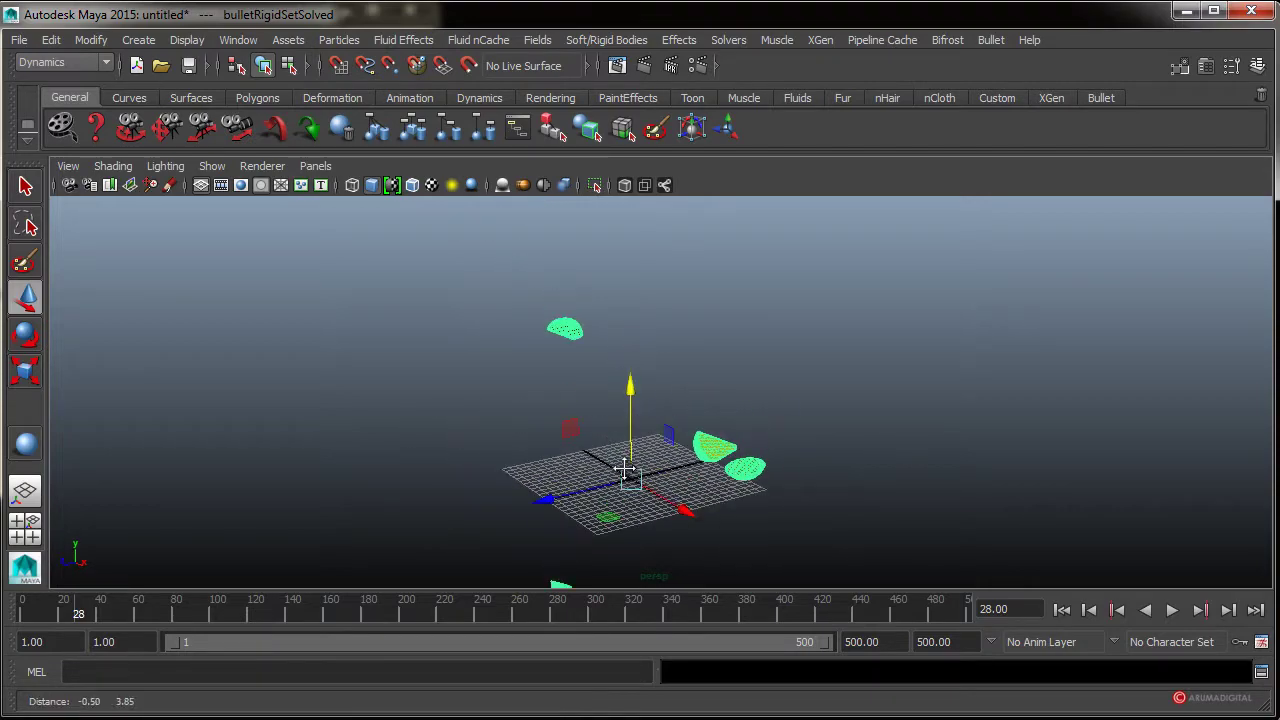
mouse_move(624, 468)
left_mouse_down("alt")
mouse_move(817, 457)
mouse_move(820, 389)
mouse_move(714, 429)
mouse_move(723, 442)
mouse_move(760, 430)
left_mouse_up("alt")
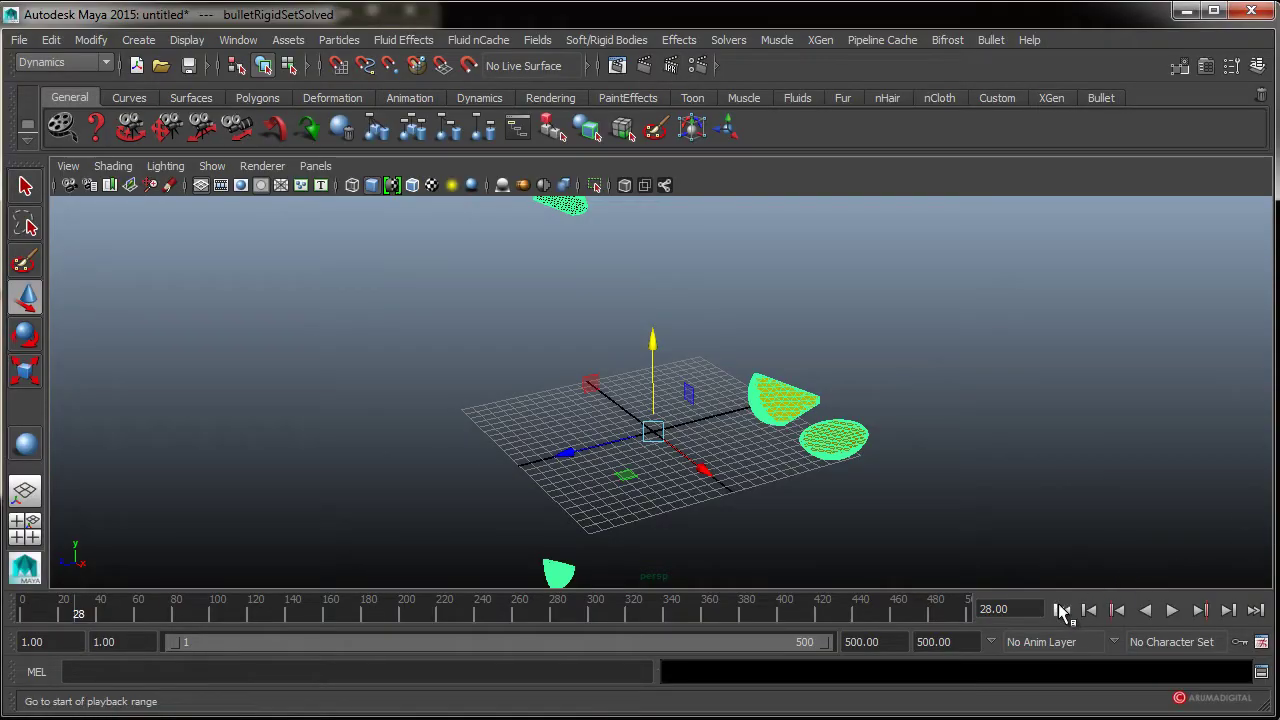
- Rewind the timeline to frame 1 so the sphere is whole again
left_click(1062, 609)
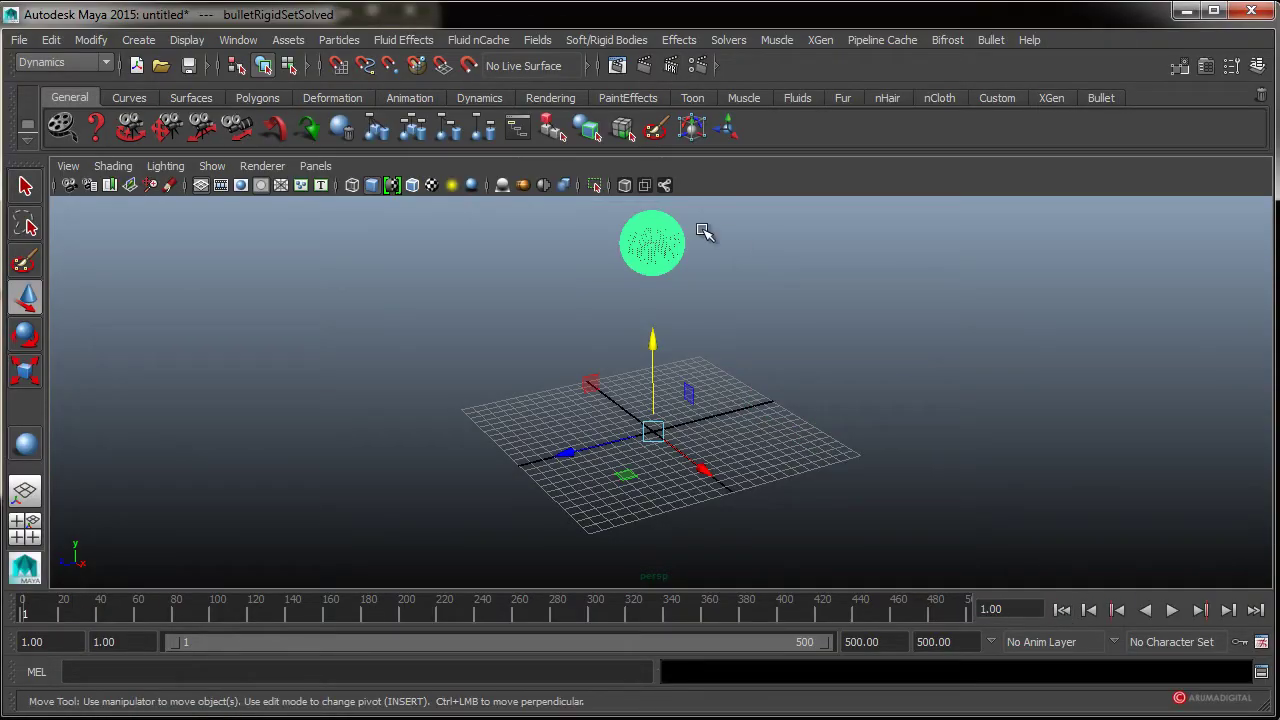
mouse_move(705, 232)
left_mouse_down("alt")
mouse_move(786, 371)
mouse_move(737, 376)
left_mouse_up("alt")
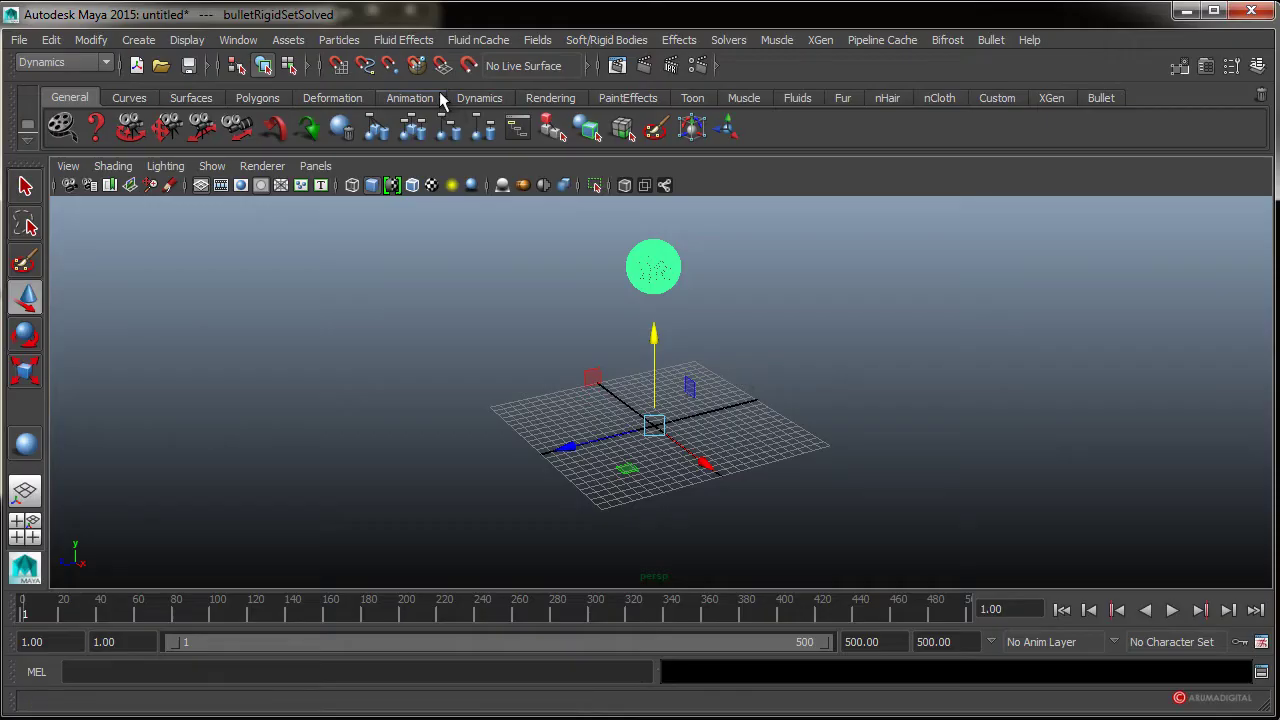
left_click(236, 40)
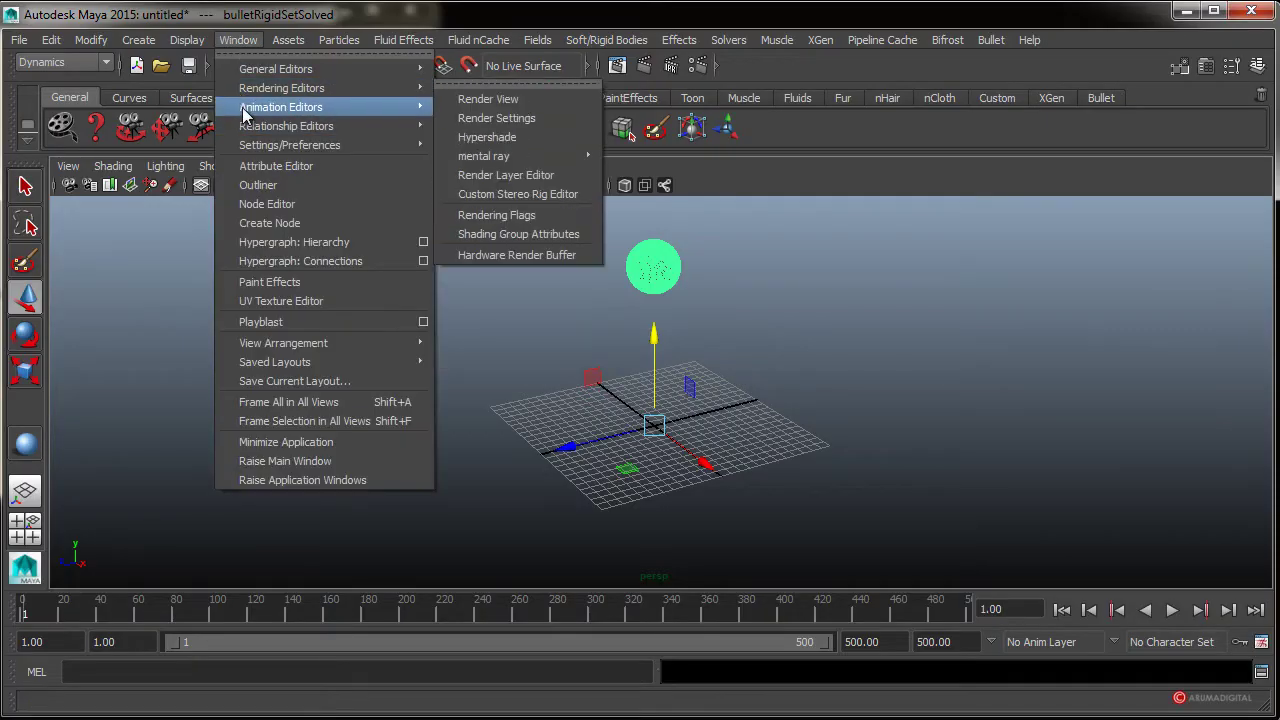
- Open the Outliner, browse solidShatter1's five shards, and select bulletSolver1
left_click(258, 193)
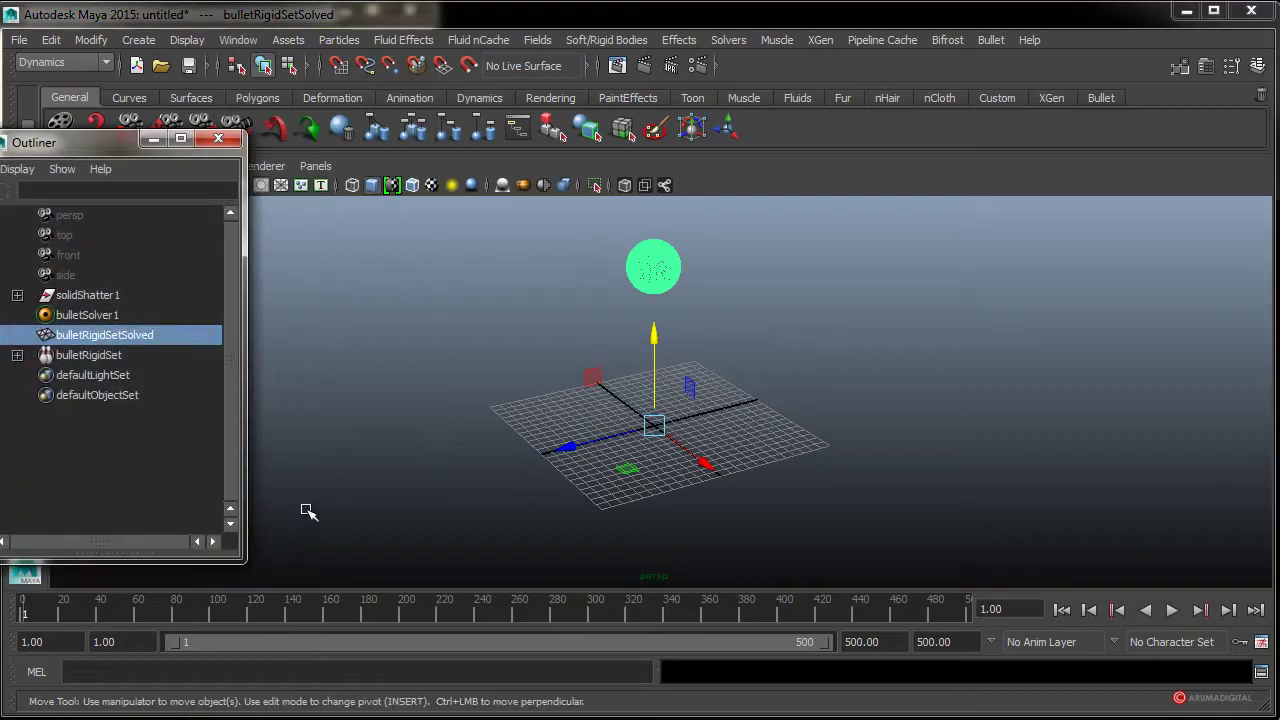
left_click(78, 315)
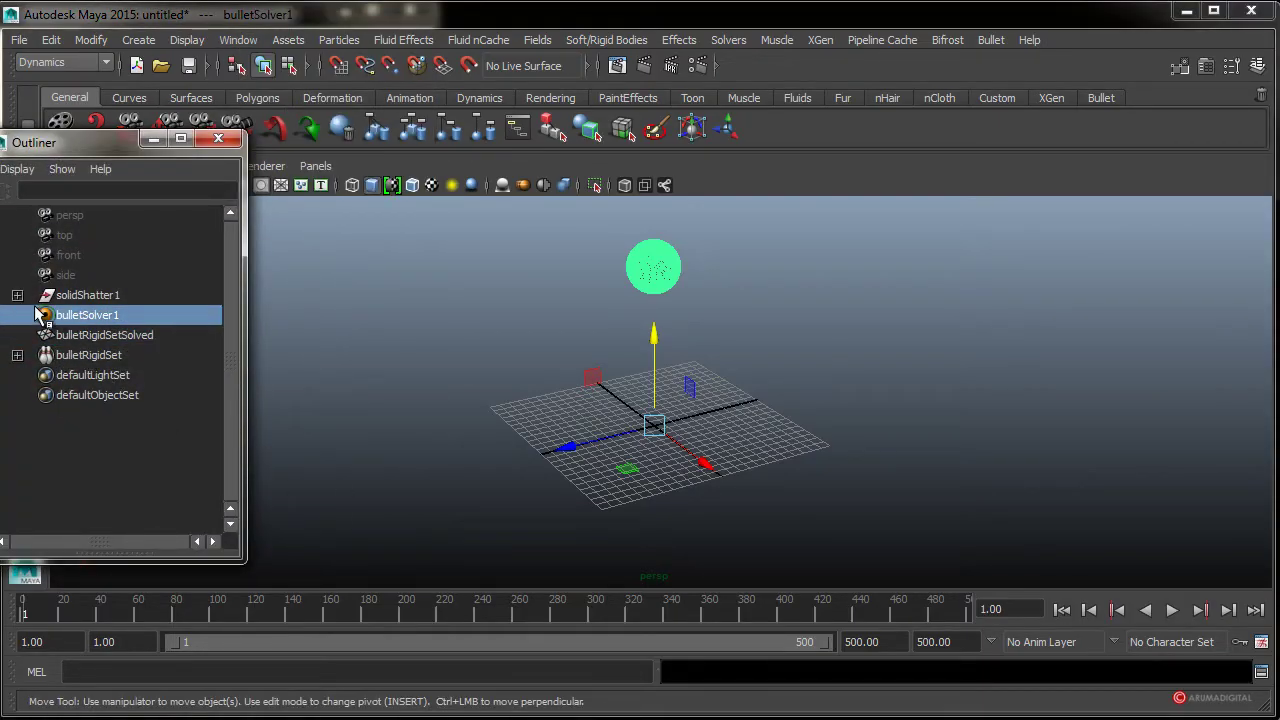
left_click(17, 295)
left_click(90, 318)
left_click(89, 355)
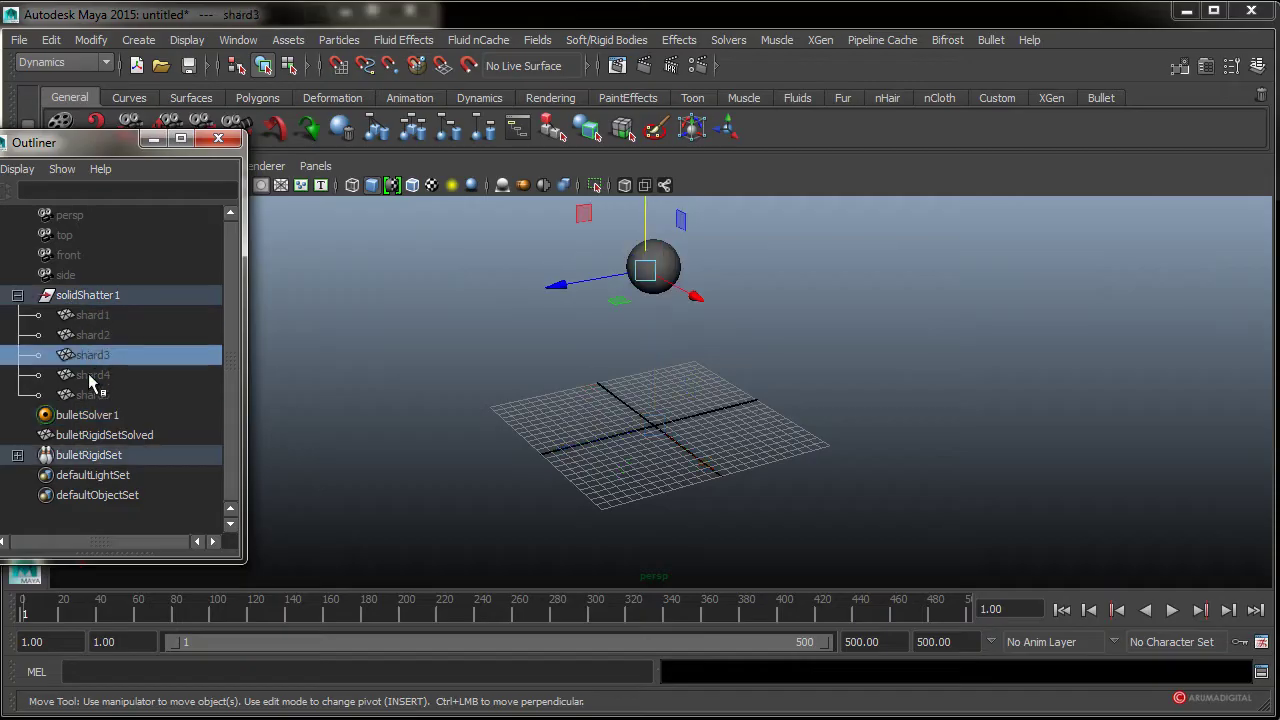
left_click(89, 377)
left_click(90, 395)
left_click(17, 295)
left_click(80, 296)
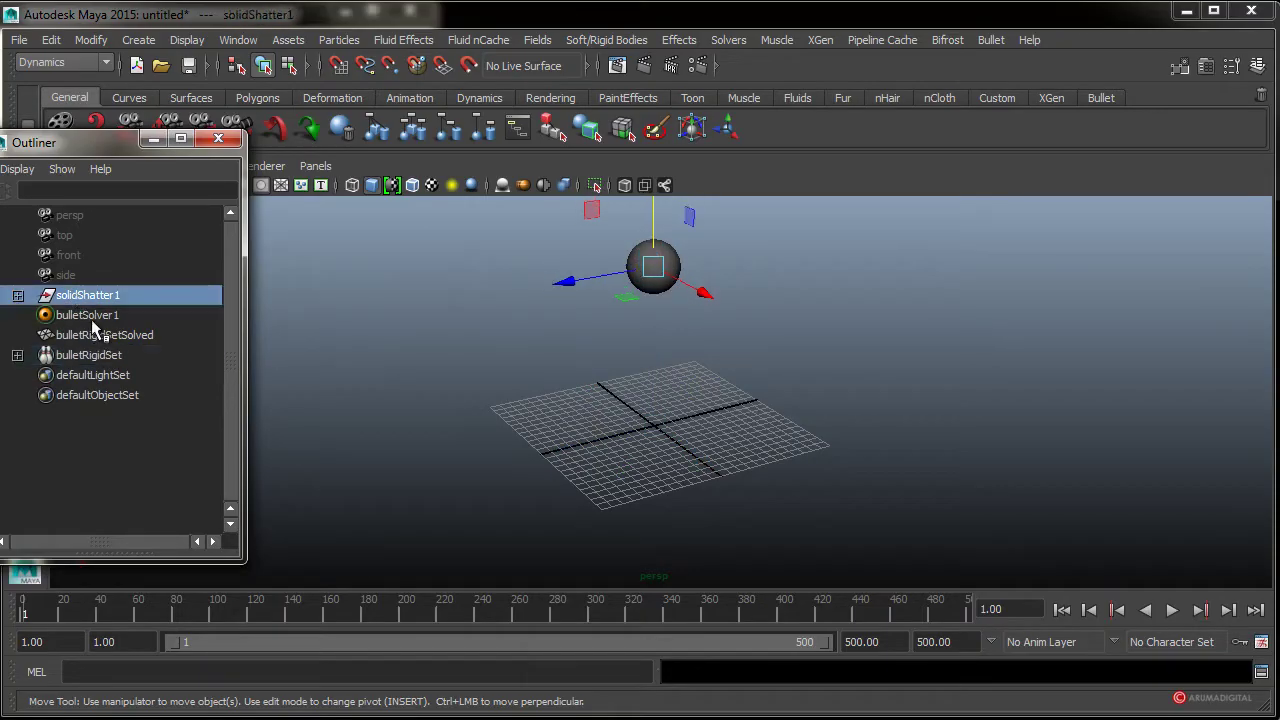
left_click(90, 316)
left_click_drag(663, 309, 813, 368, "alt")
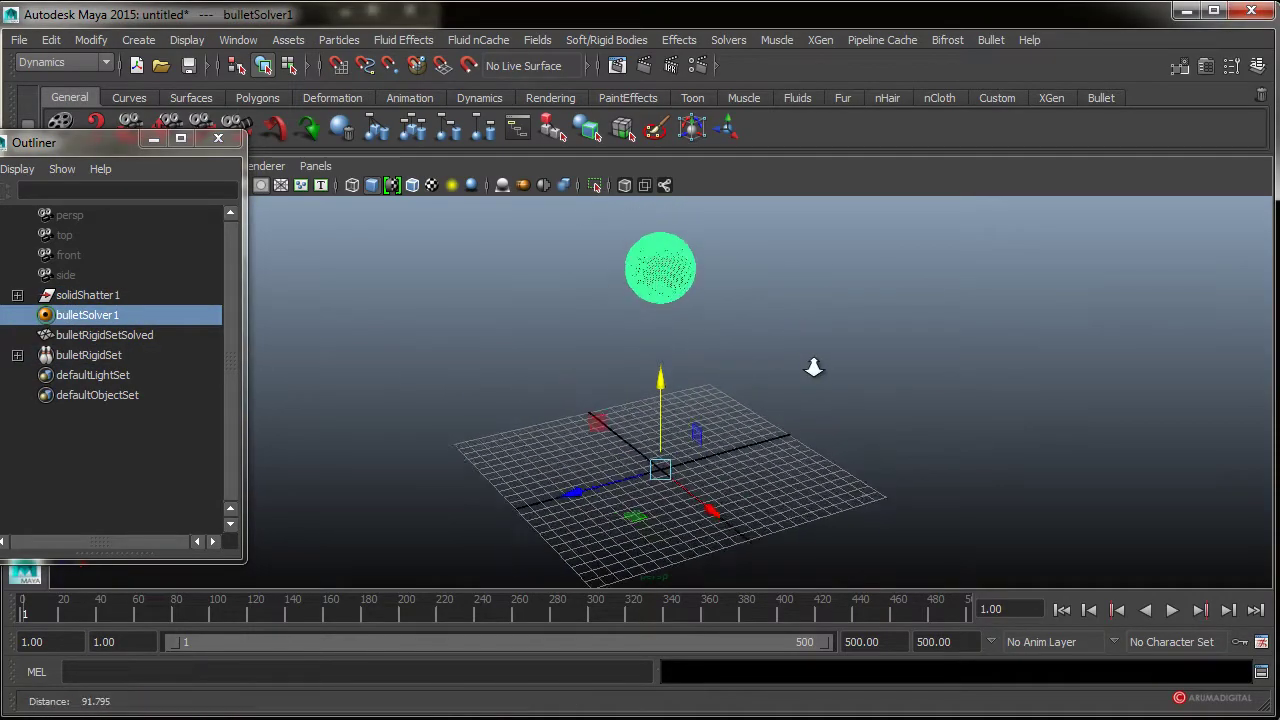
- Set bulletSolverShape1's Solver Acceleration to OpenCL GPU
left_click(1205, 65)
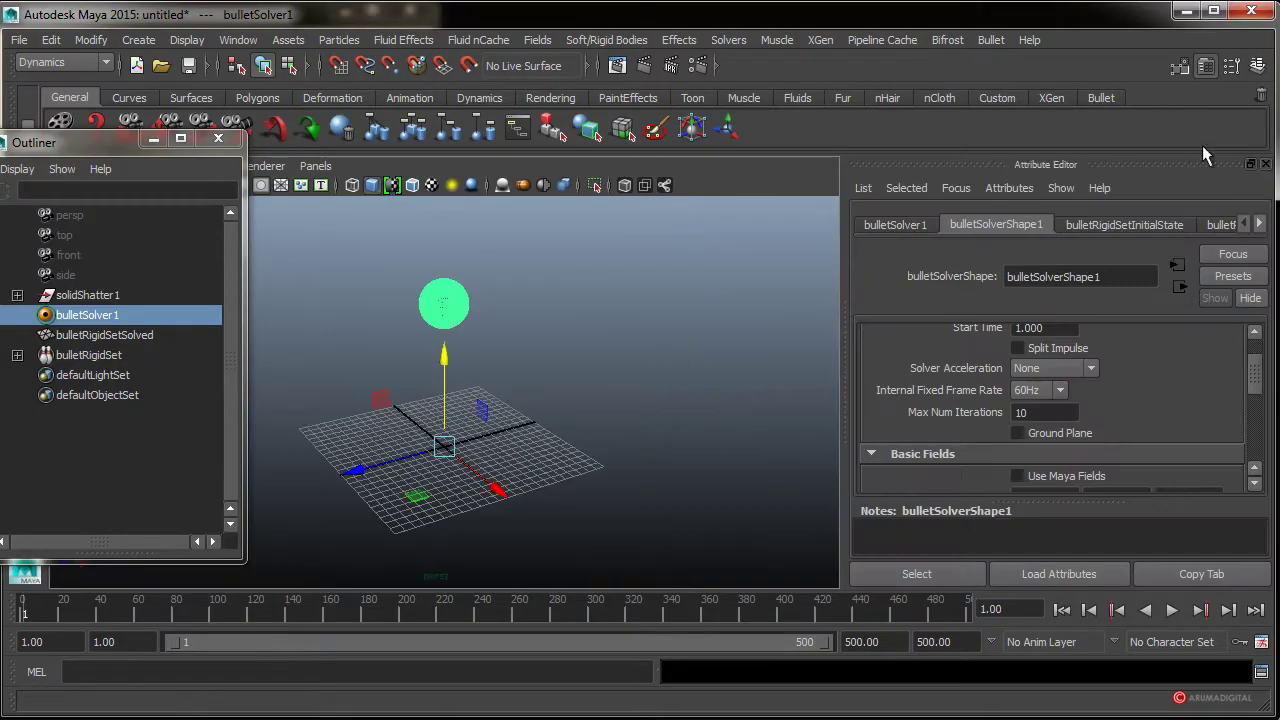
left_click_drag(1256, 388, 1258, 355)
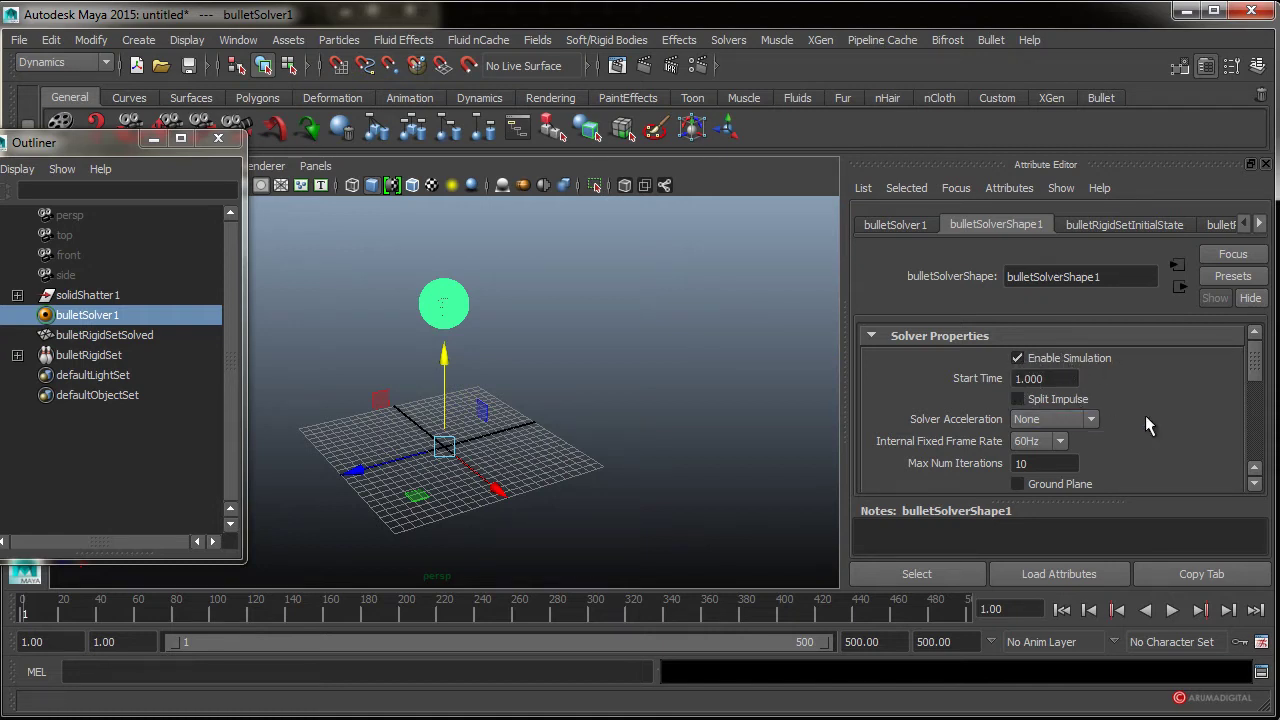
left_click(1091, 420)
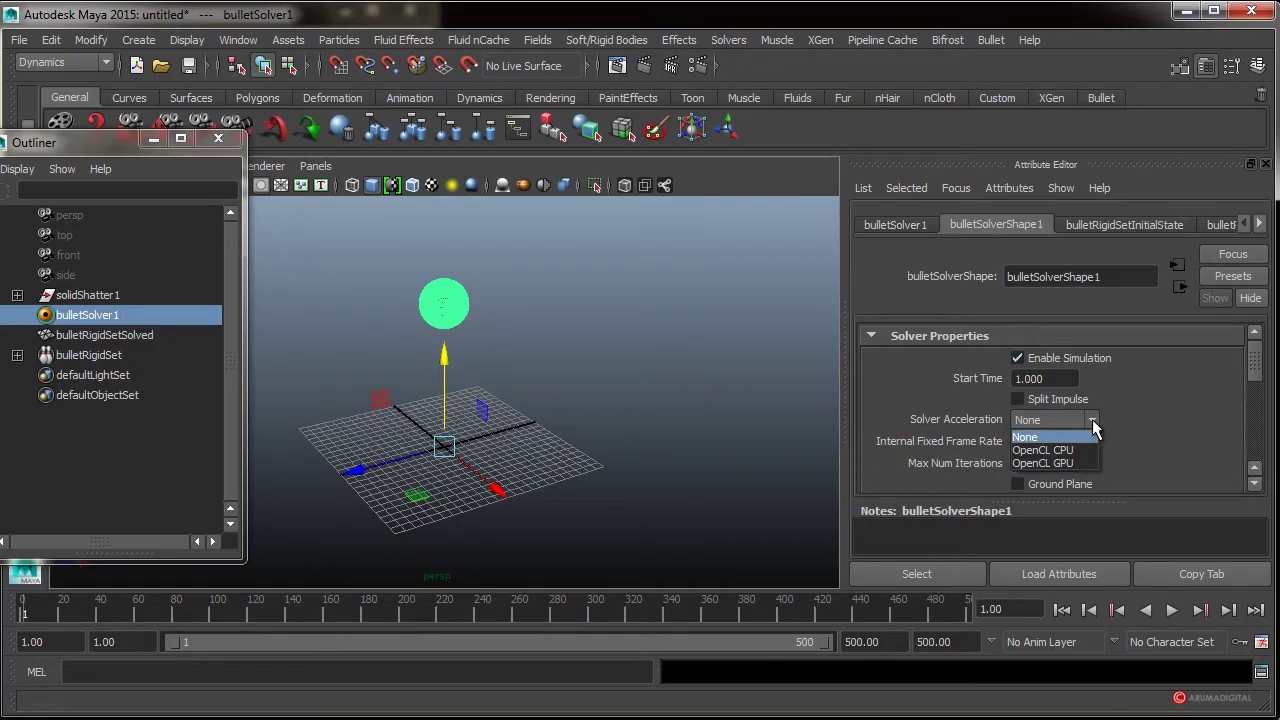
left_click(1065, 462)
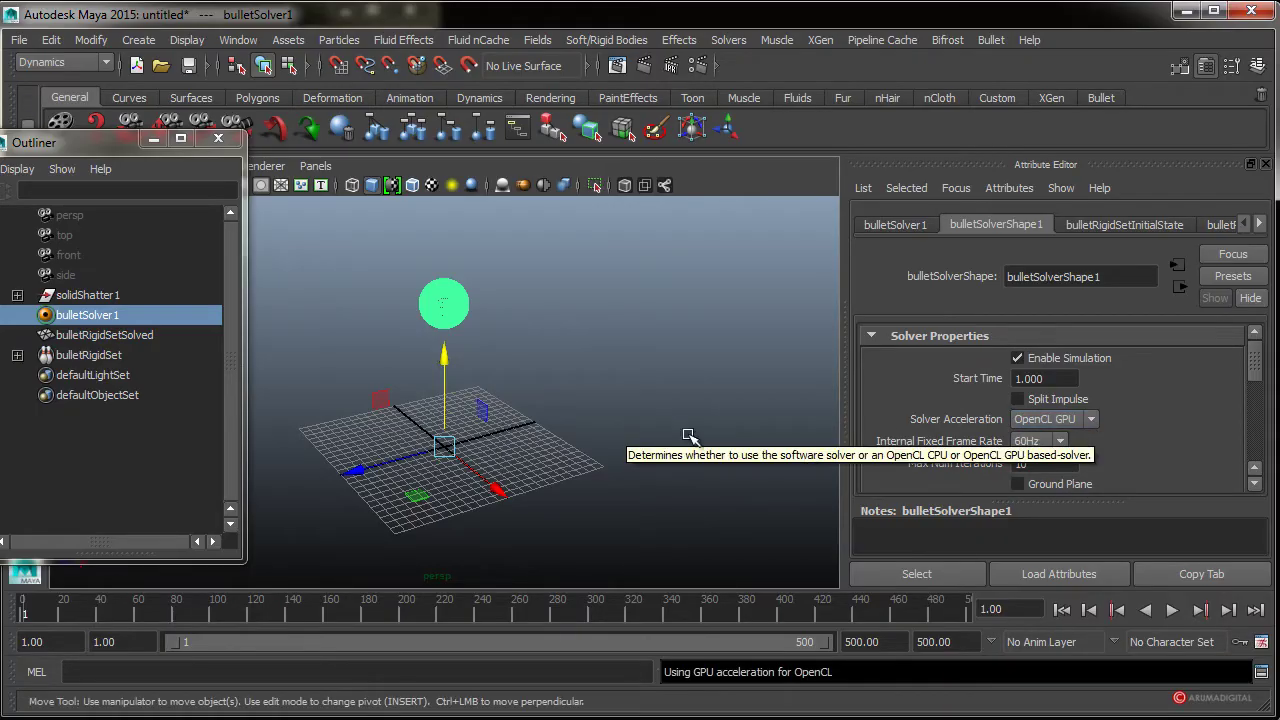
mouse_move(630, 430)
left_mouse_down("alt")
mouse_move(571, 400)
mouse_move(609, 409)
mouse_move(567, 421)
left_mouse_up("alt")
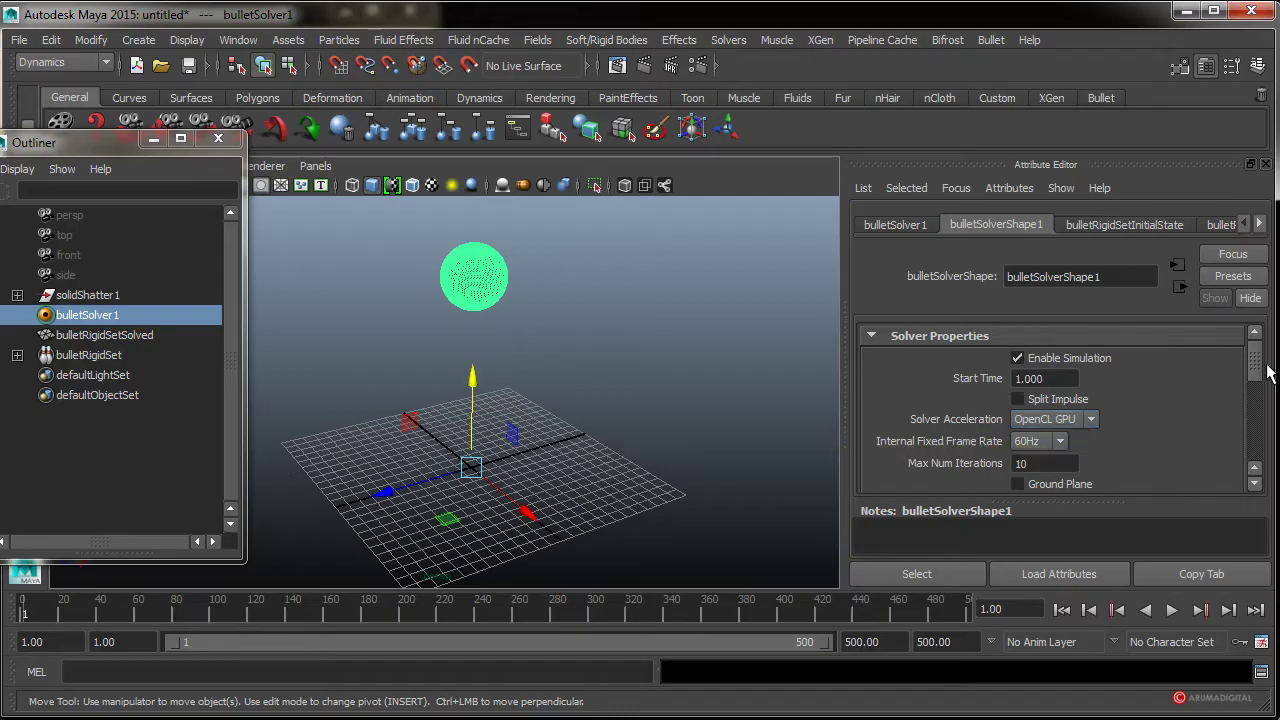
- Scroll the solver attributes down to Basic Fields and Solver Display
left_click_drag(1268, 376, 1268, 418)
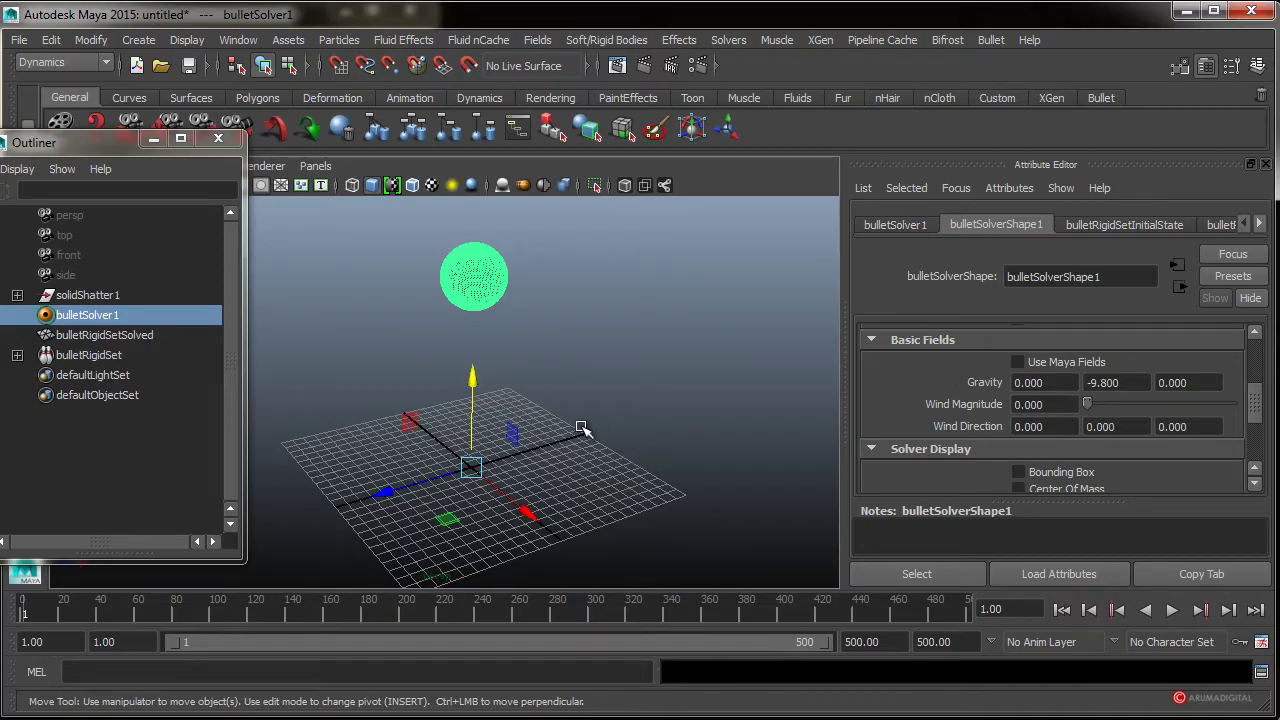
left_click_drag(578, 422, 640, 410, "alt")
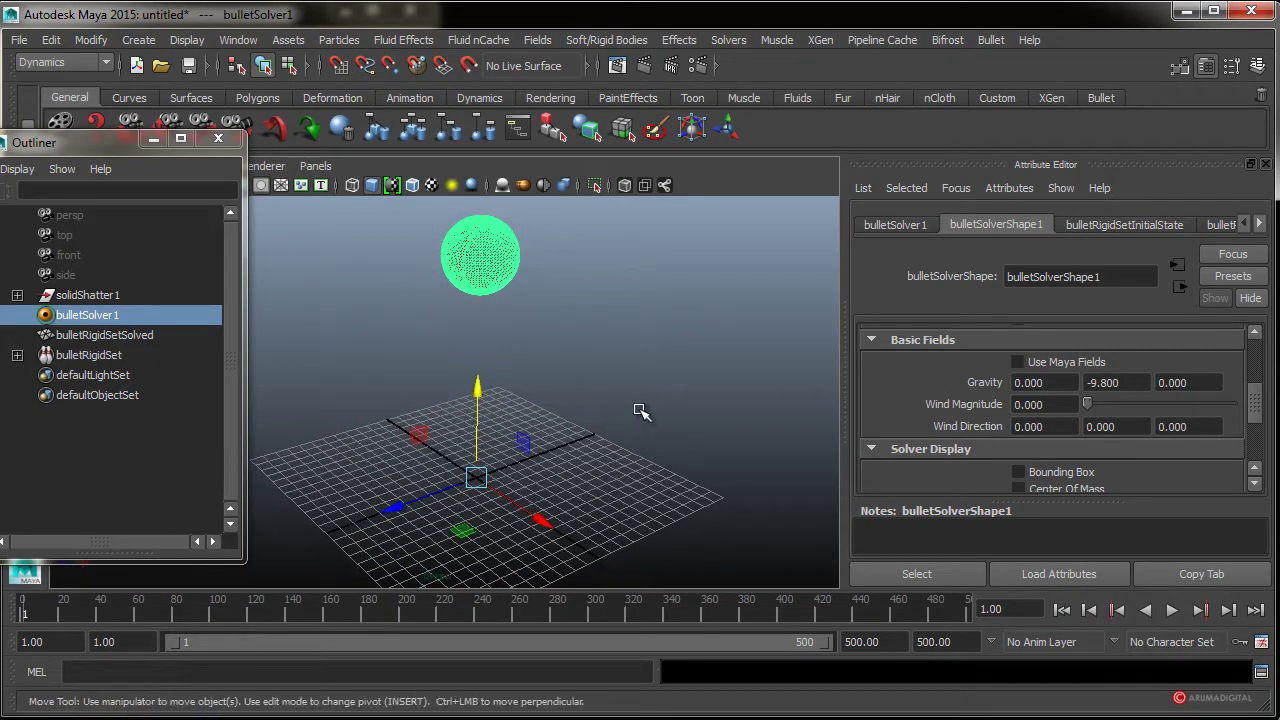
mouse_move(640, 417)
left_mouse_down("alt")
mouse_move(608, 428)
mouse_move(558, 319)
left_mouse_up("alt")
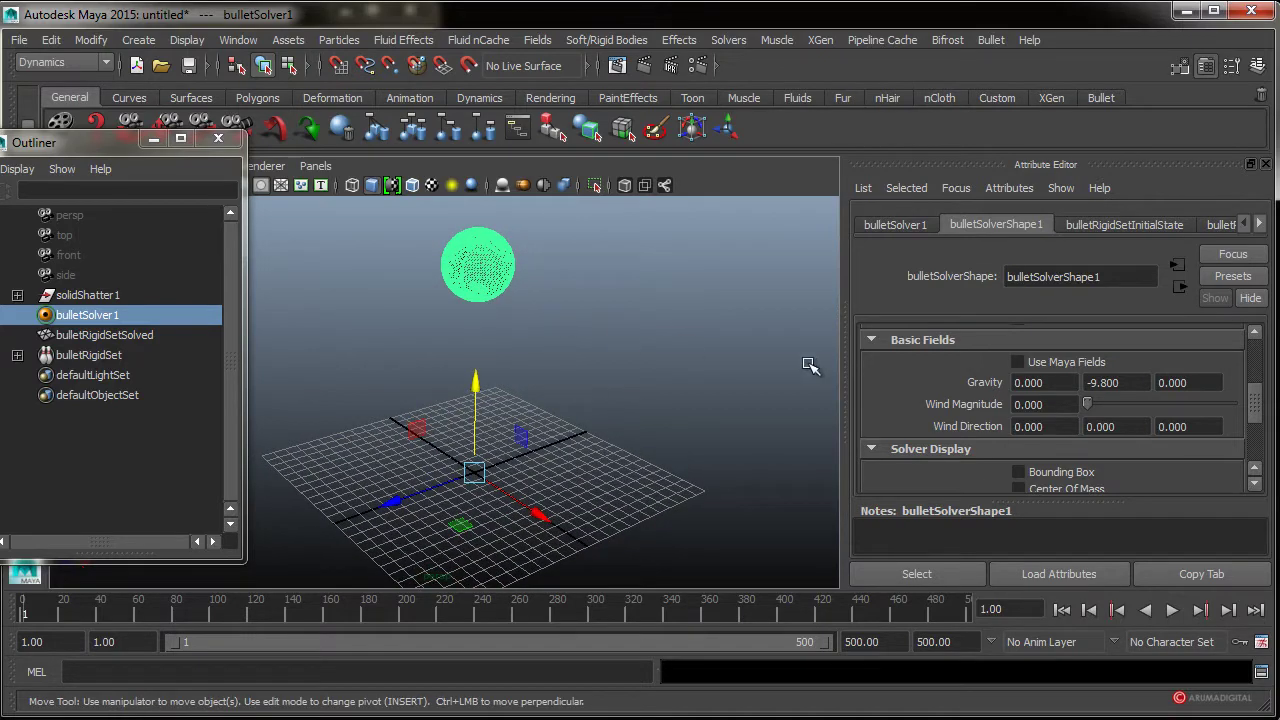
scroll(1266, 427, "down", 3)
scroll(1266, 427, "down", 3)
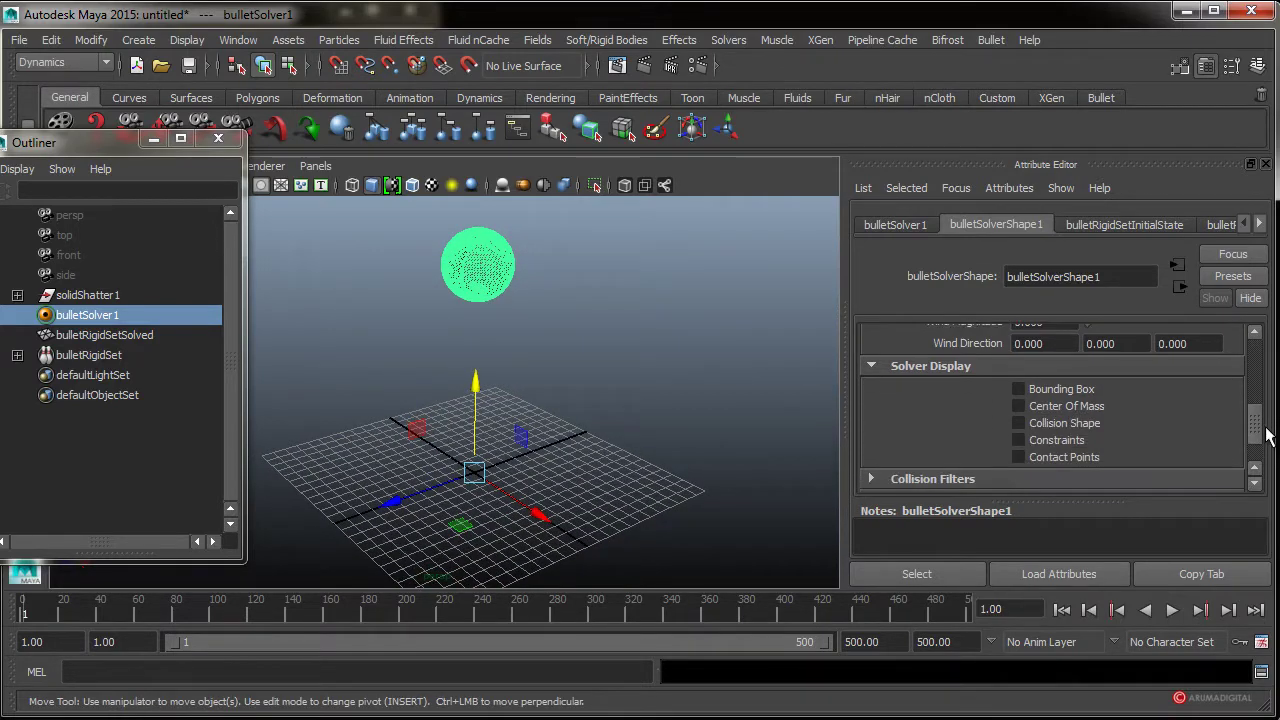
left_click(1041, 375)
mouse_move(503, 363)
left_mouse_down("alt")
mouse_move(694, 337)
mouse_move(606, 337)
mouse_move(590, 428)
mouse_move(614, 480)
mouse_move(663, 503)
left_mouse_up("alt")
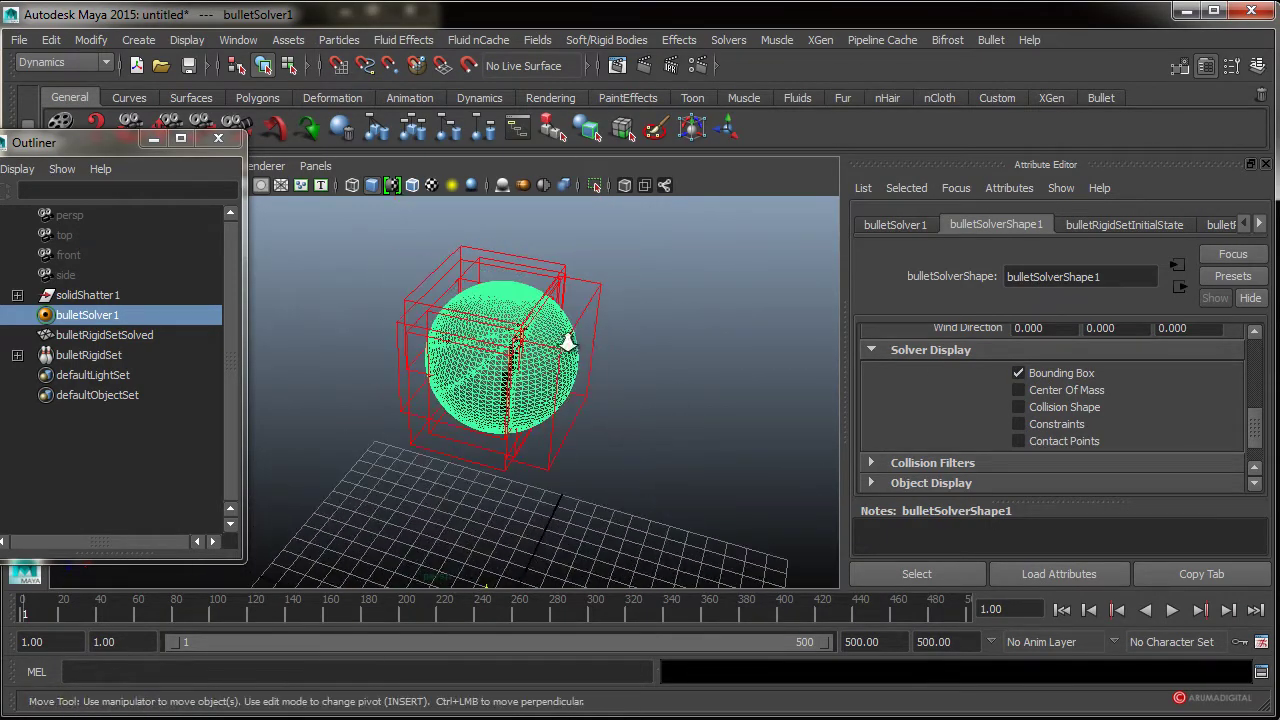
left_click_drag(567, 341, 603, 341, "alt")
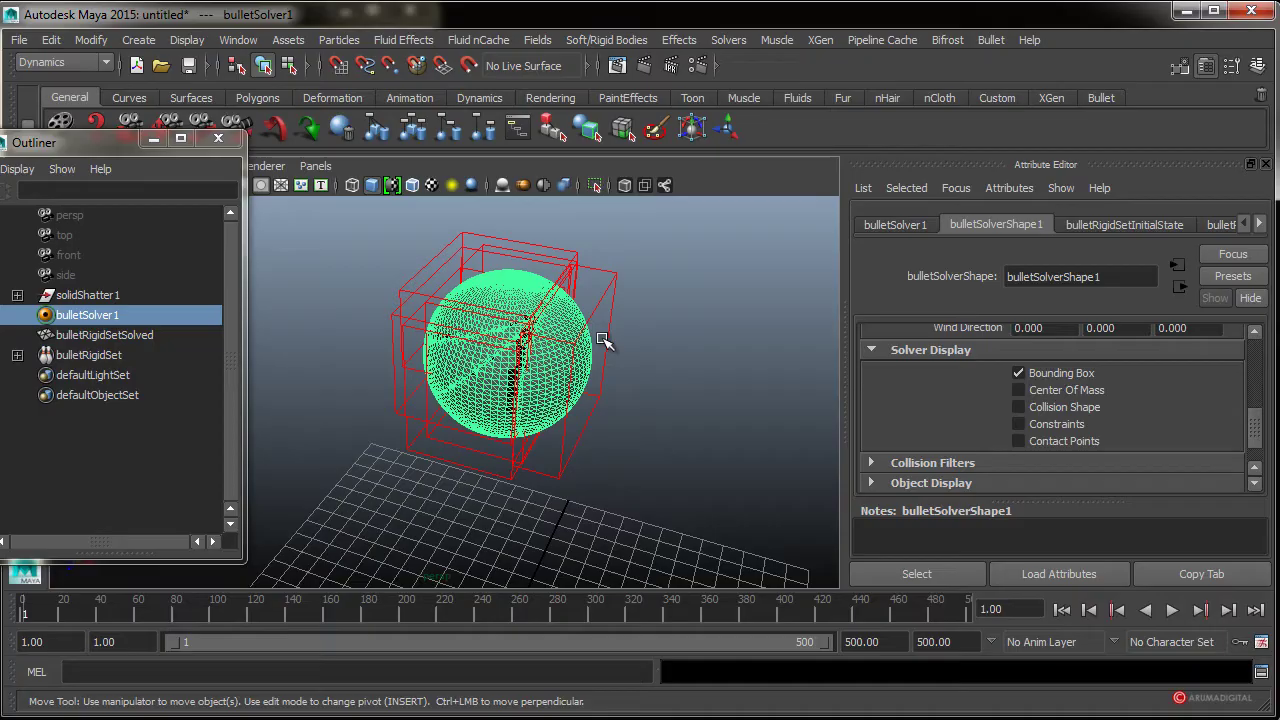
mouse_move(603, 341)
right_mouse_down("alt")
mouse_move(737, 389)
mouse_move(686, 336)
right_mouse_up("alt")
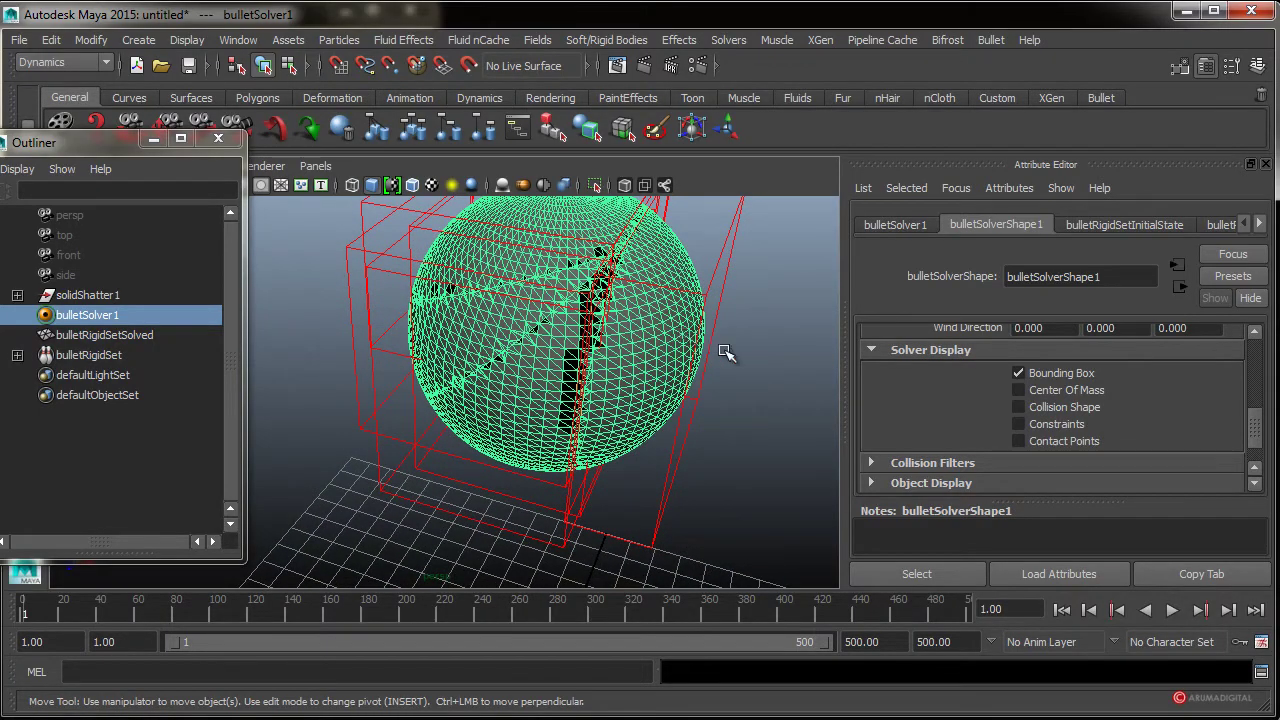
right_click_drag(729, 355, 667, 345, "alt")
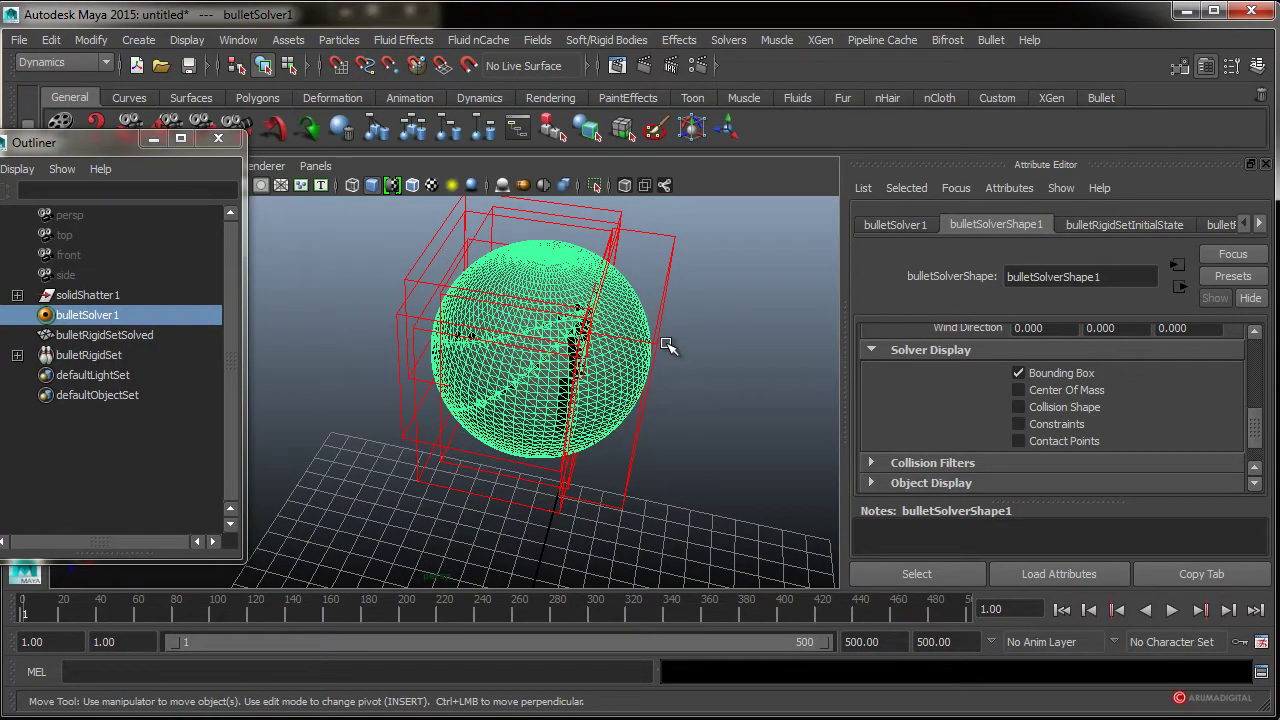
left_click_drag(657, 351, 636, 363, "alt")
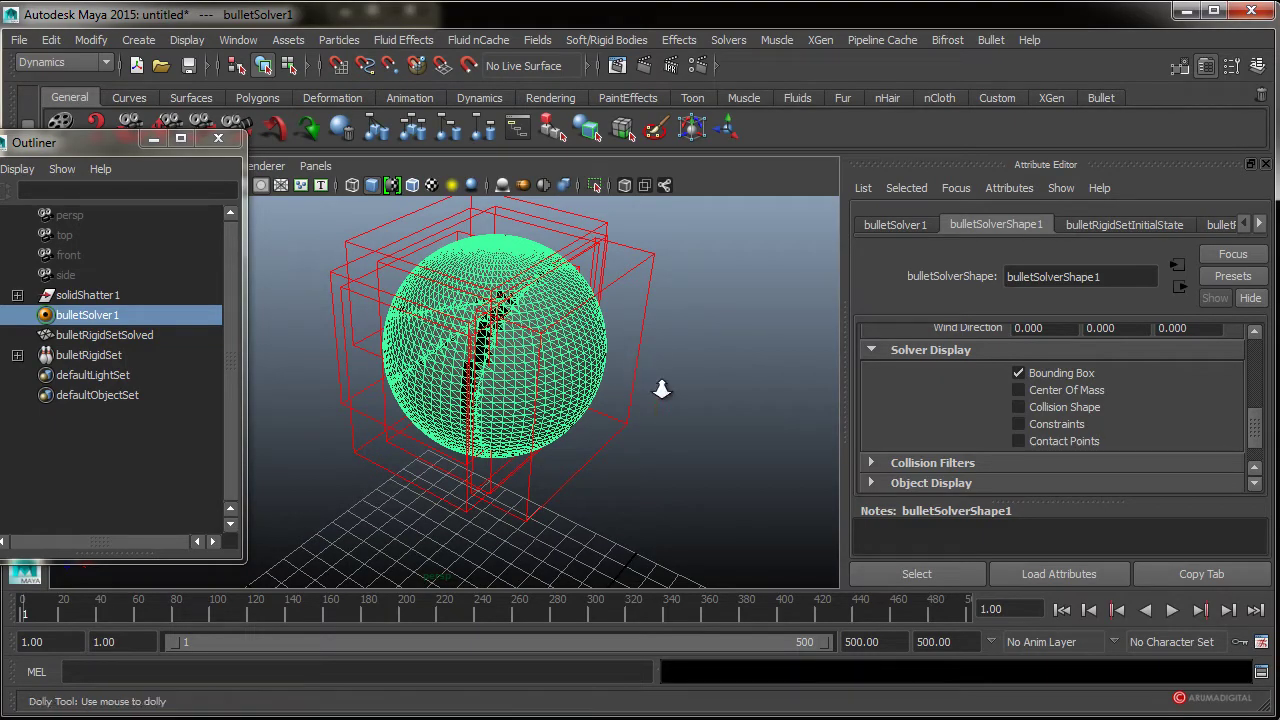
left_click_drag(632, 360, 643, 394, "alt")
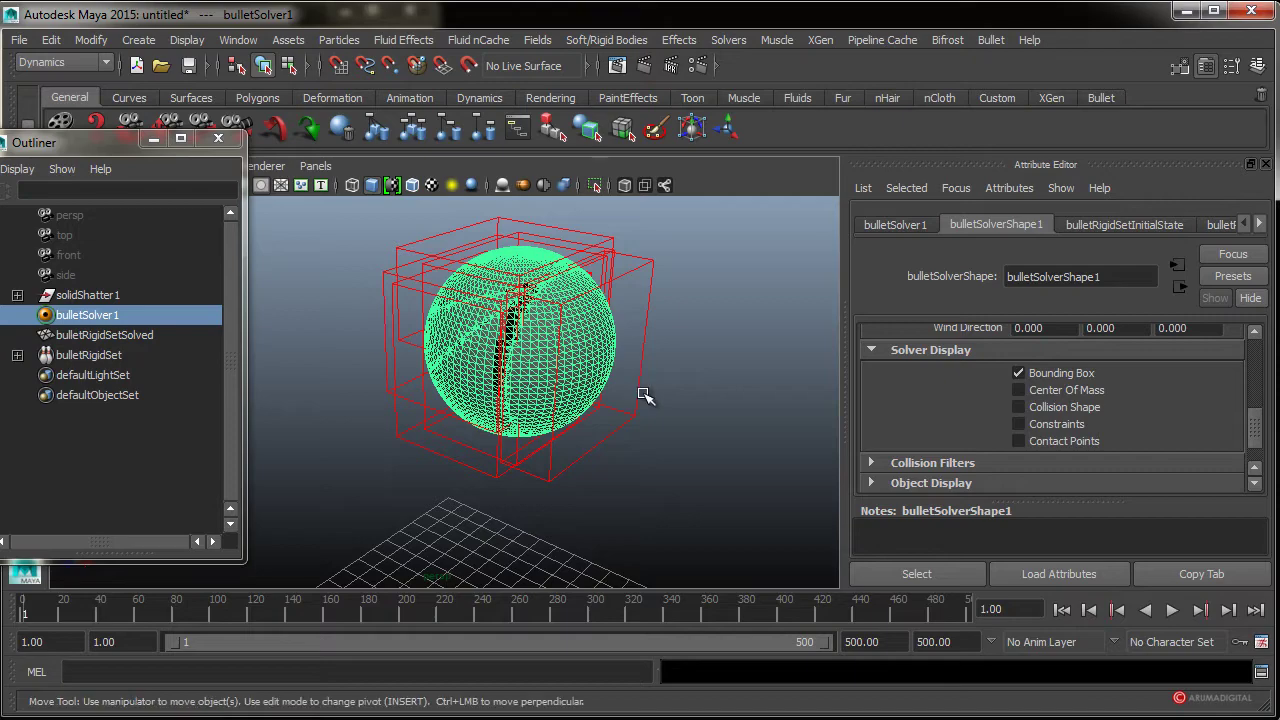
right_click_drag(643, 396, 651, 430, "alt")
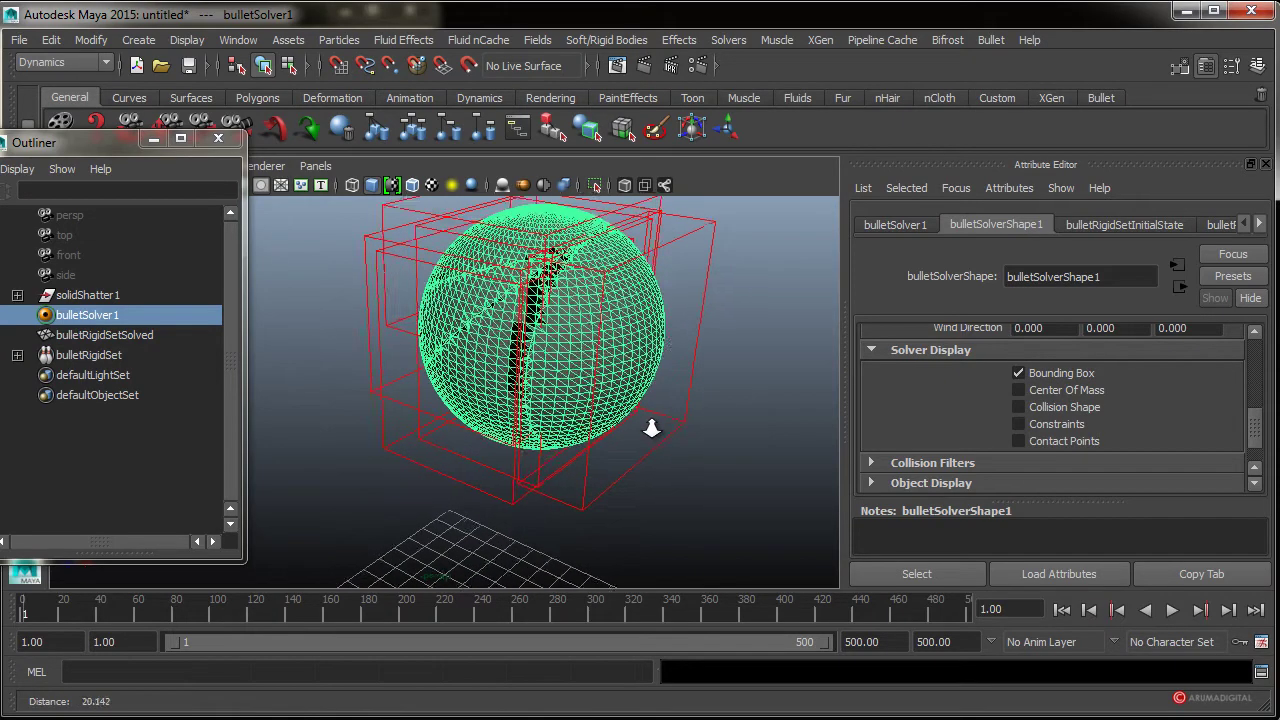
left_click(1088, 373)
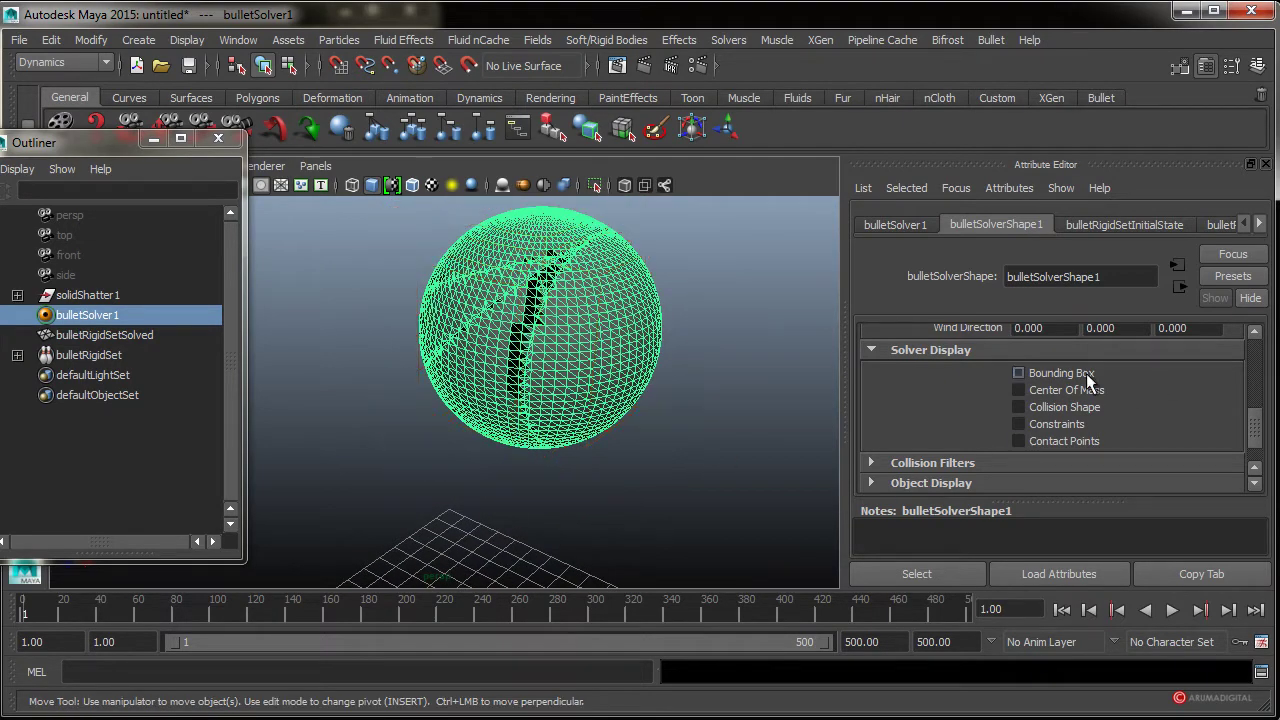
left_click(1071, 389)
left_click(1076, 388)
left_click_drag(1260, 438, 1260, 446)
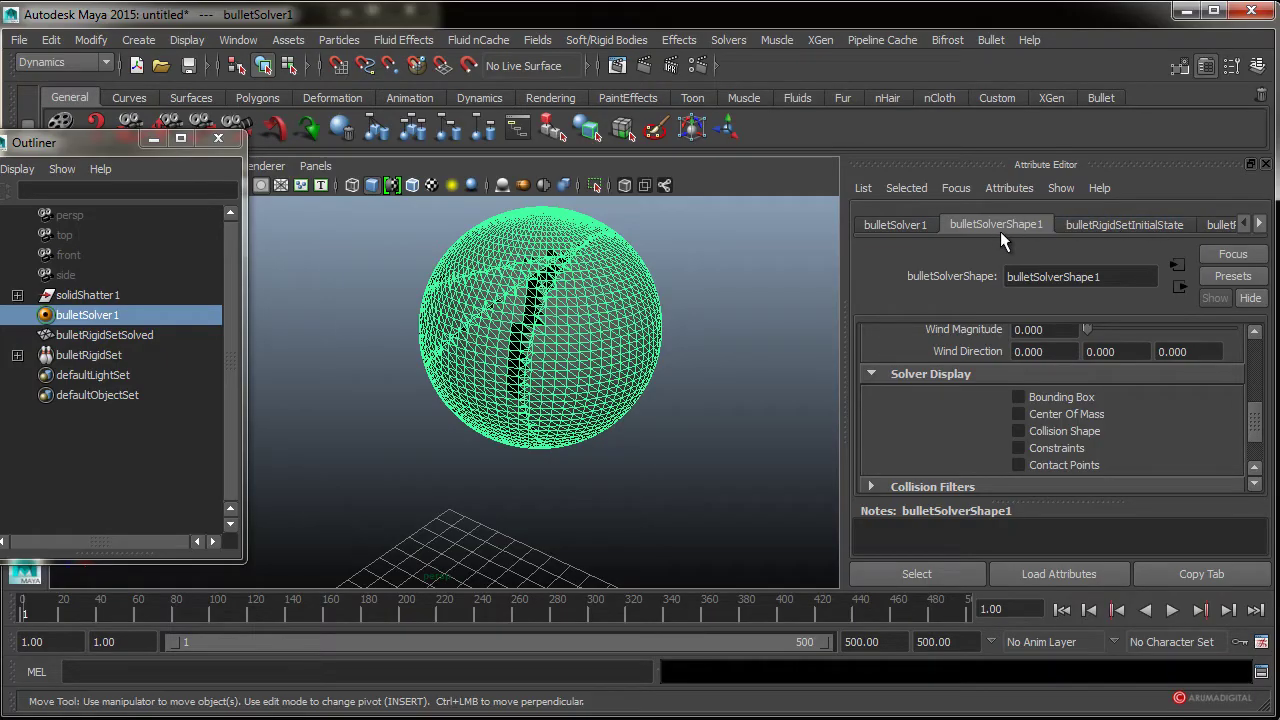
- Show bulletRigidSetInitialState's Rigid Attributes and Initial Conditions, then scroll to Collision Attributes
left_click(1111, 226)
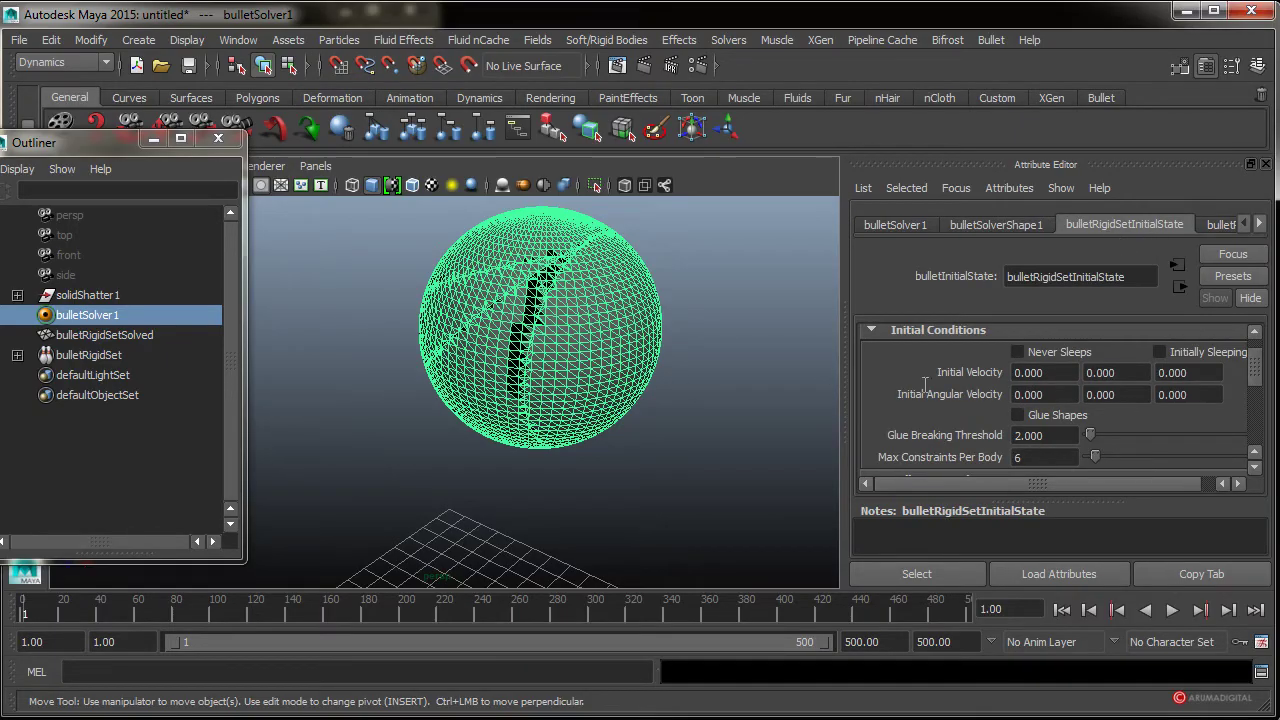
scroll(1260, 368, "up", 1)
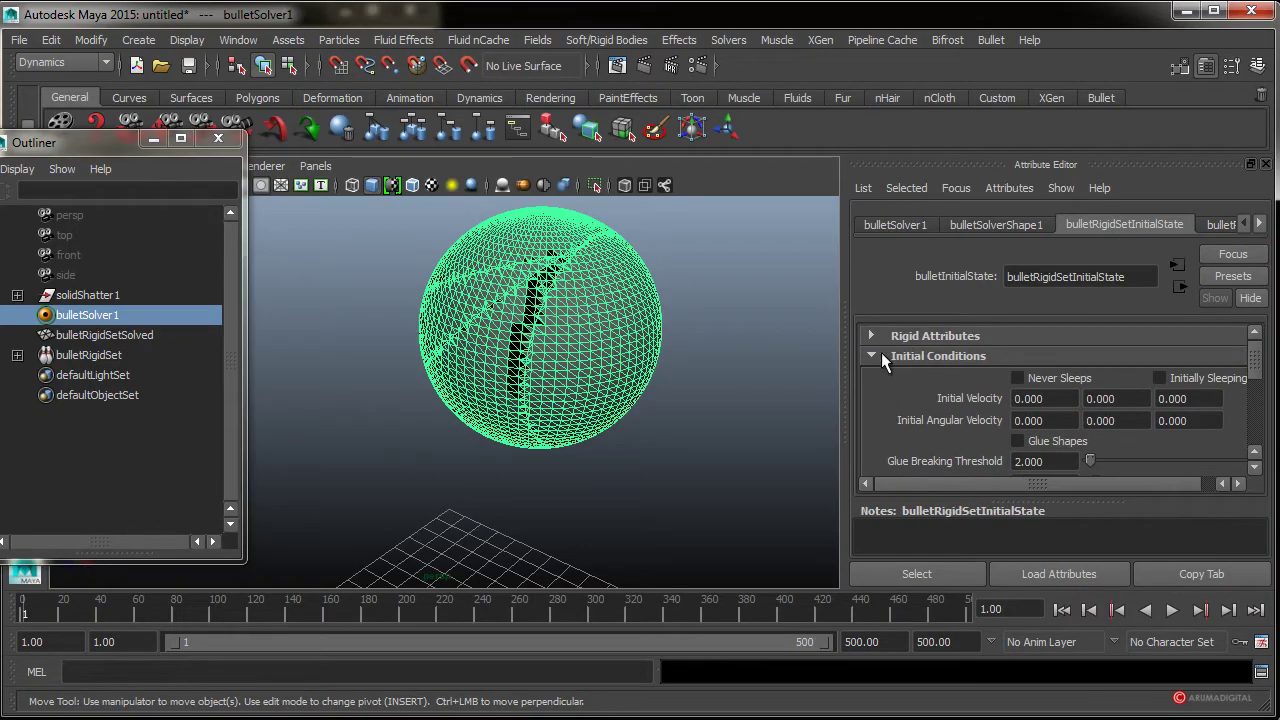
left_click(882, 356)
left_click(879, 372)
left_click(893, 337)
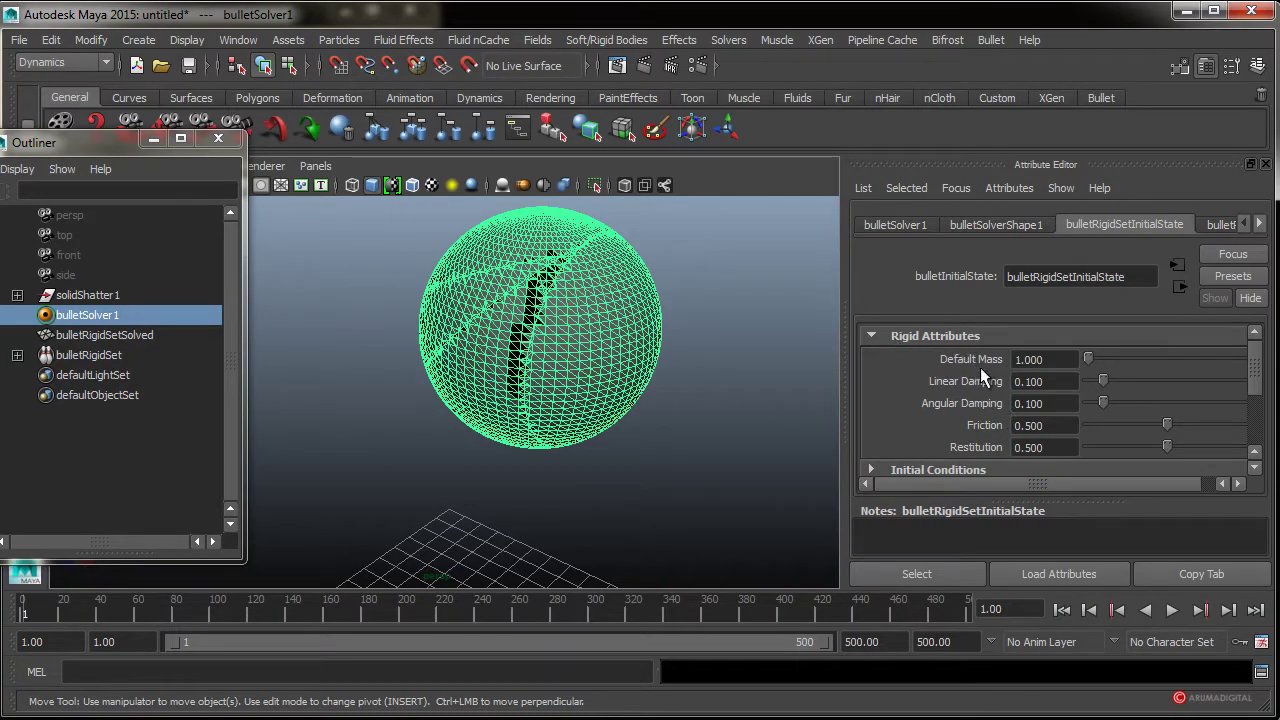
left_click(889, 331)
left_click(916, 355)
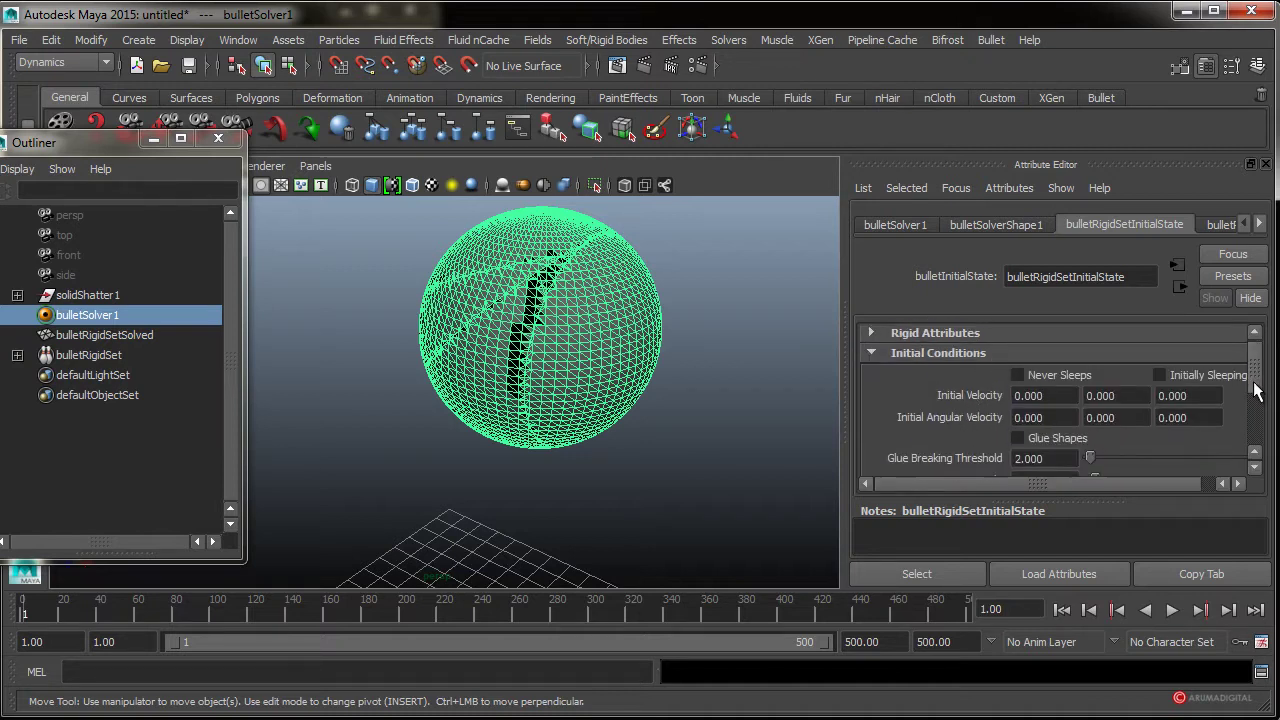
scroll(1258, 393, "down", 2)
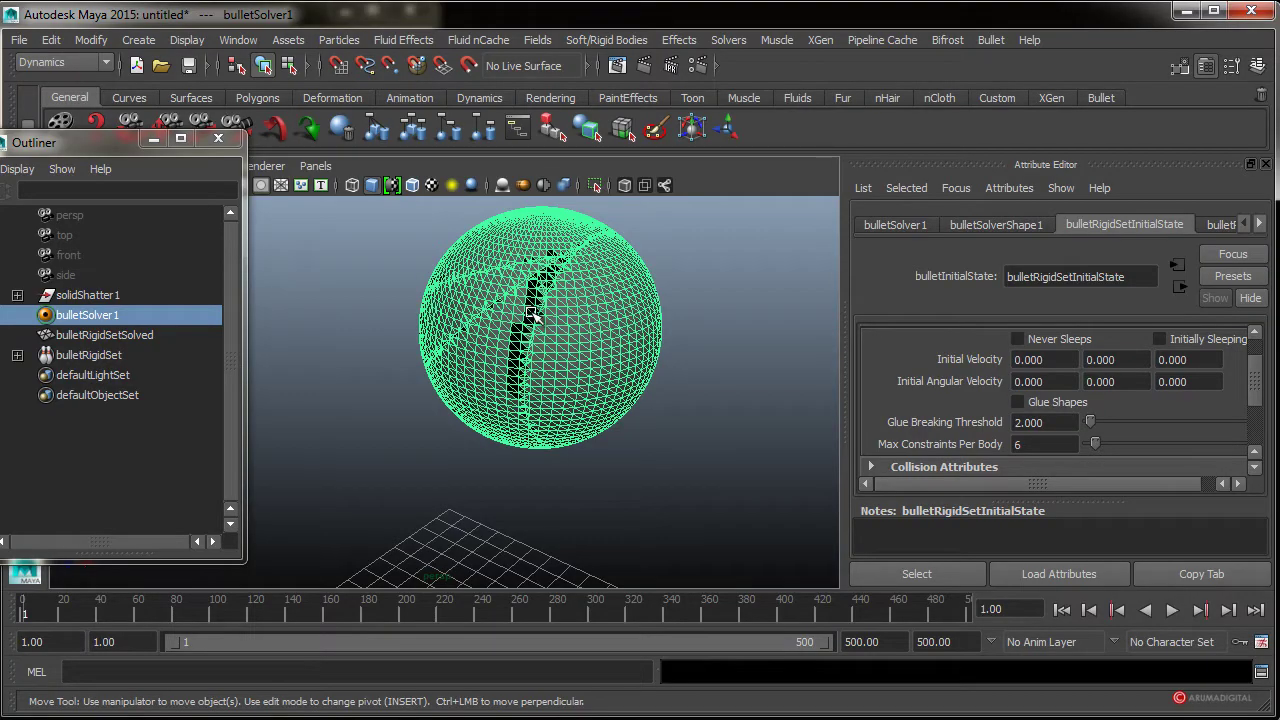
mouse_move(600, 341)
left_mouse_down("alt")
mouse_move(537, 385)
mouse_move(565, 395)
left_mouse_up("alt")
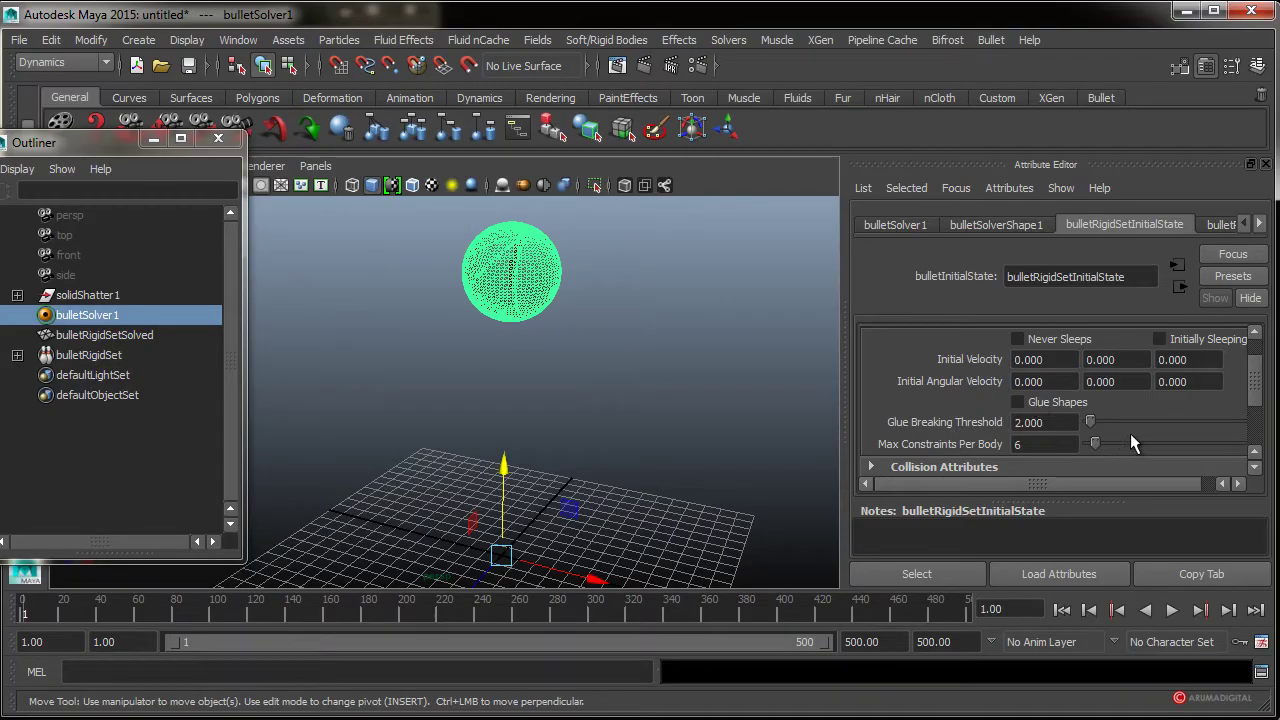
left_click_drag(1262, 382, 1262, 424)
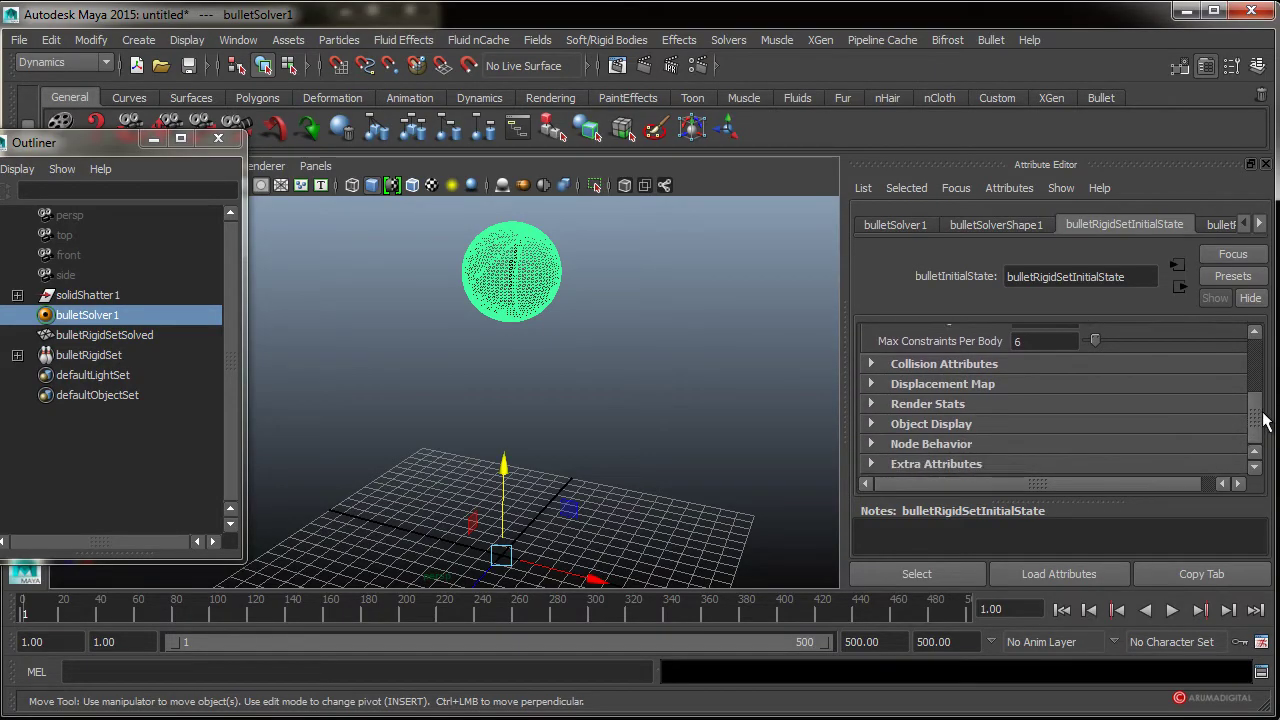
left_click(944, 364)
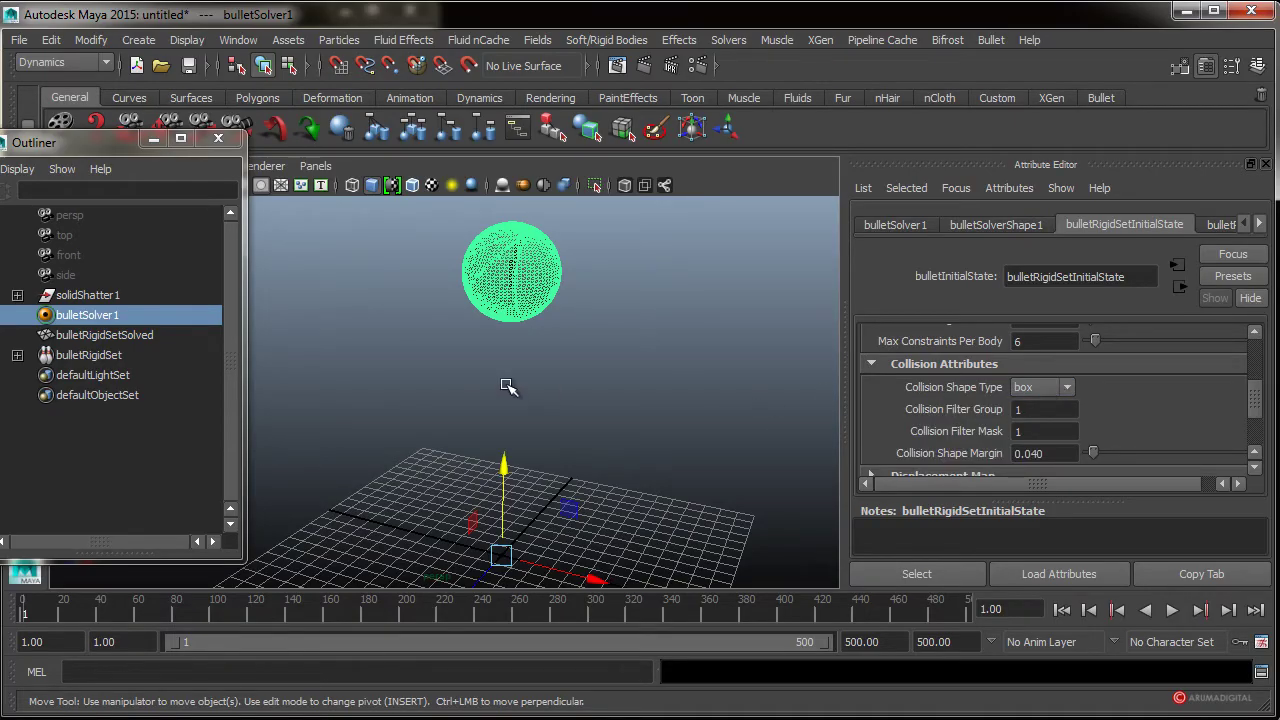
right_click_drag(511, 389, 609, 371, "alt")
left_click_drag(609, 371, 557, 362, "alt")
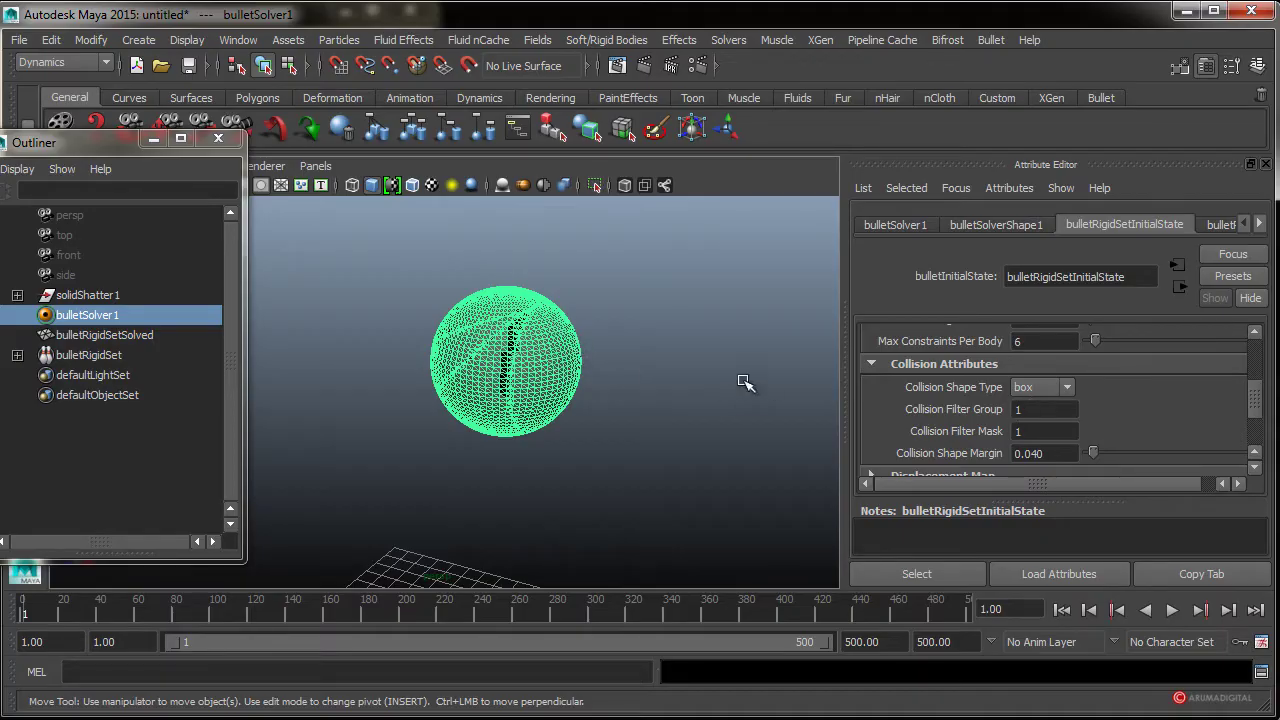
right_click_drag(677, 363, 700, 372, "alt")
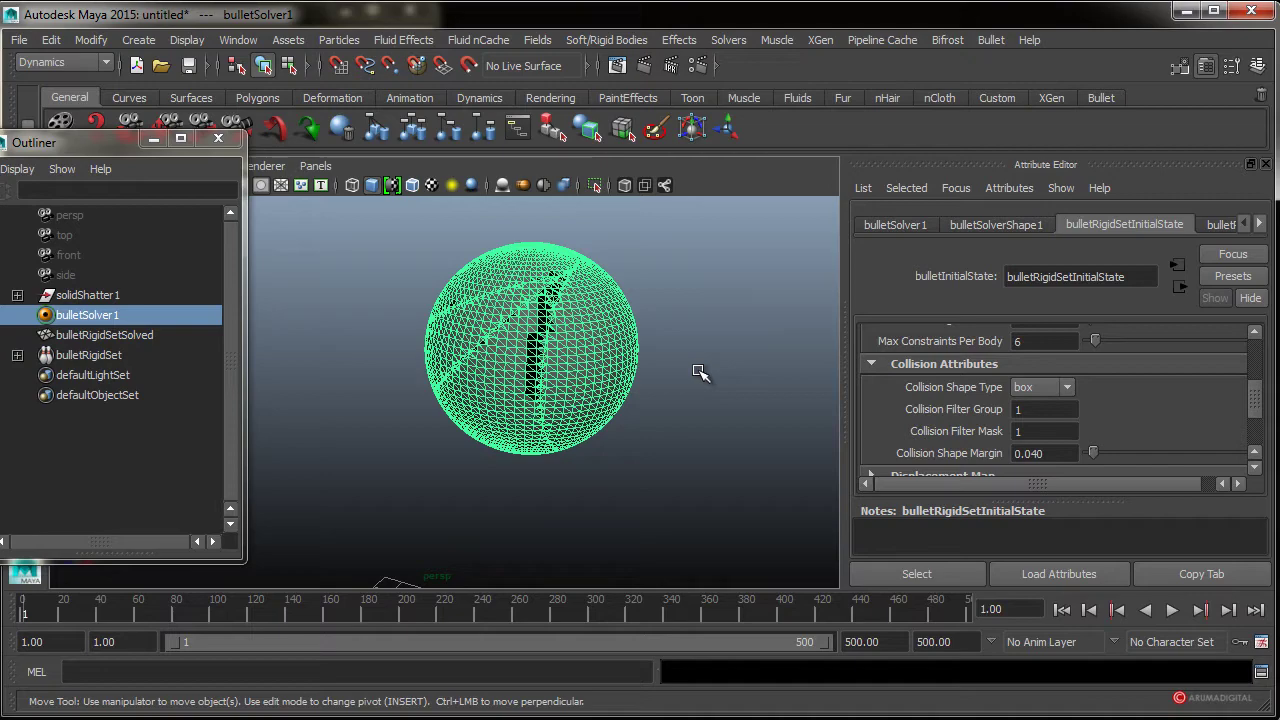
right_click_drag(651, 348, 694, 363, "alt")
left_click_drag(694, 363, 651, 363, "alt")
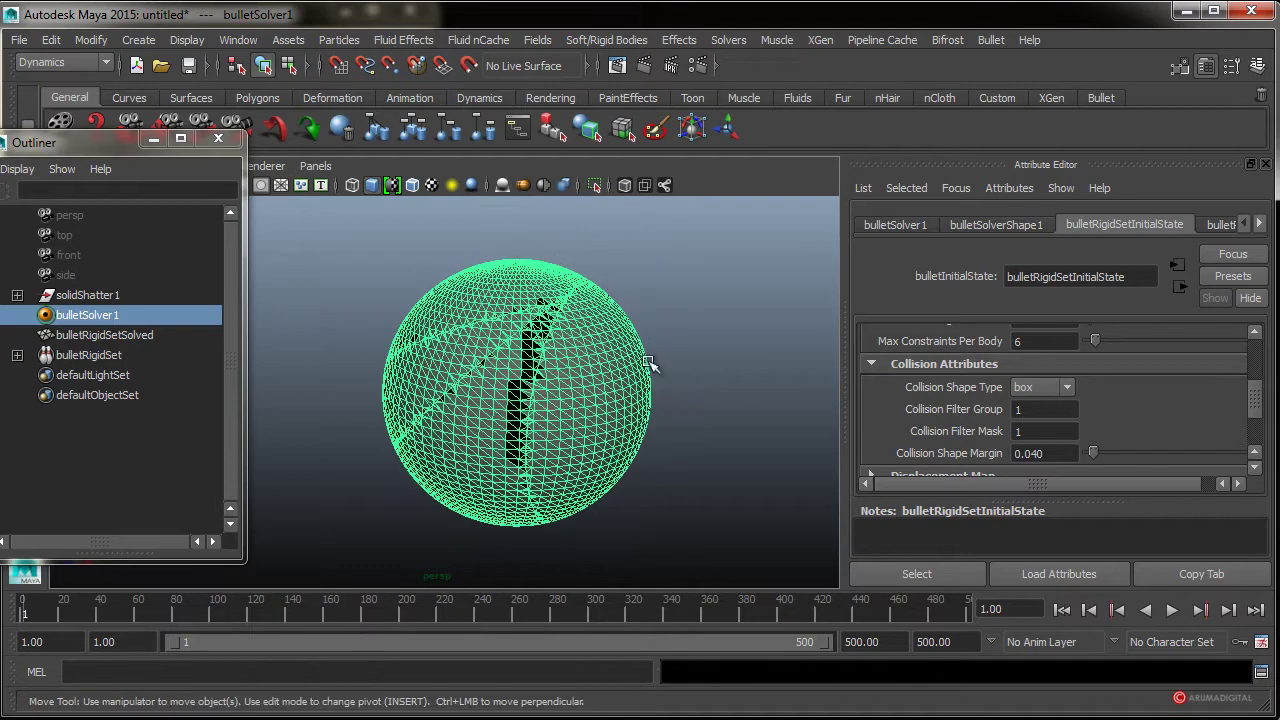
left_click(1034, 388)
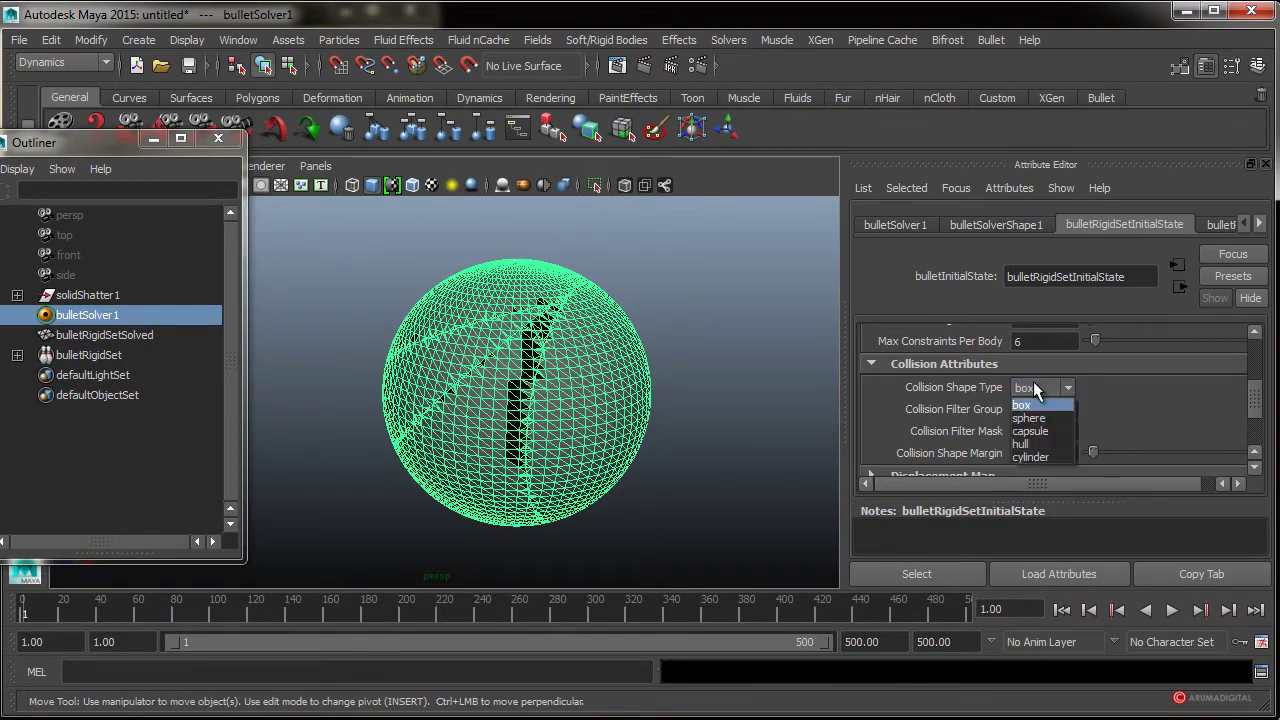
left_click(1036, 442)
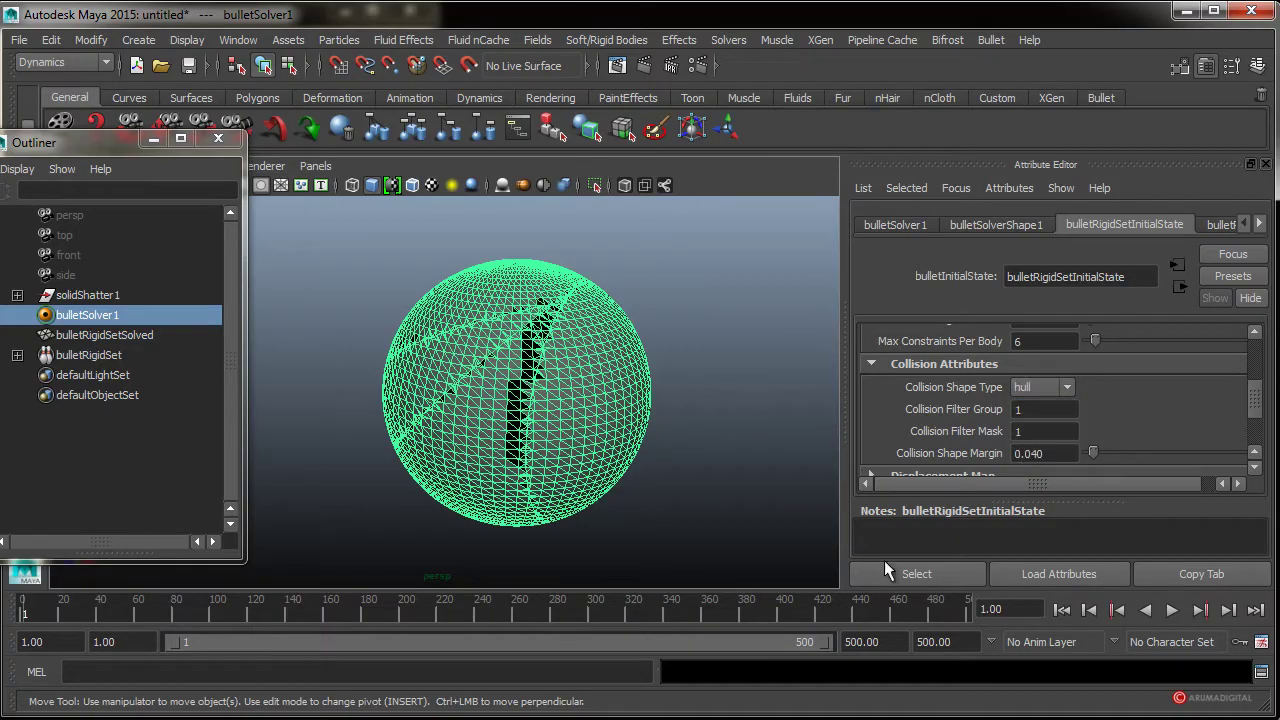
scroll(428, 400, "down", 5)
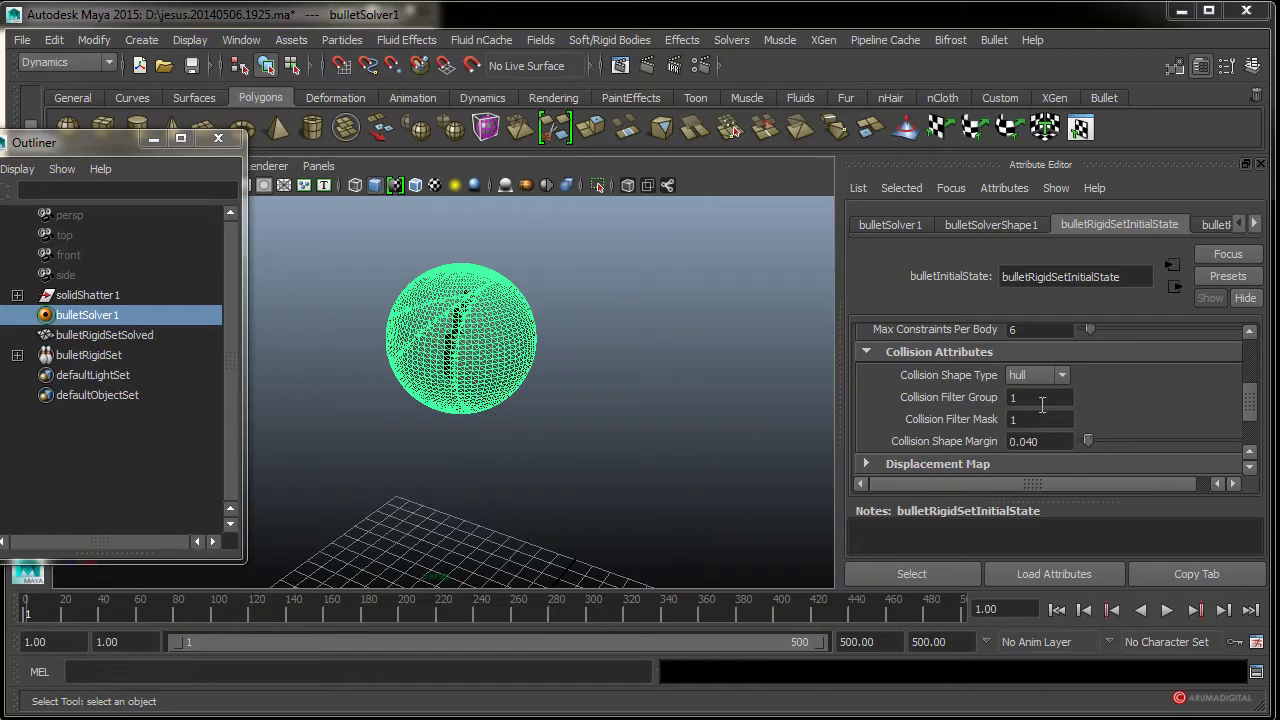
mouse_move(429, 452)
left_mouse_down("alt")
mouse_move(443, 477)
mouse_move(517, 391)
left_mouse_up("alt")
mouse_move(720, 470)
left_mouse_down("alt")
mouse_move(694, 449)
mouse_move(658, 448)
left_mouse_up("alt")
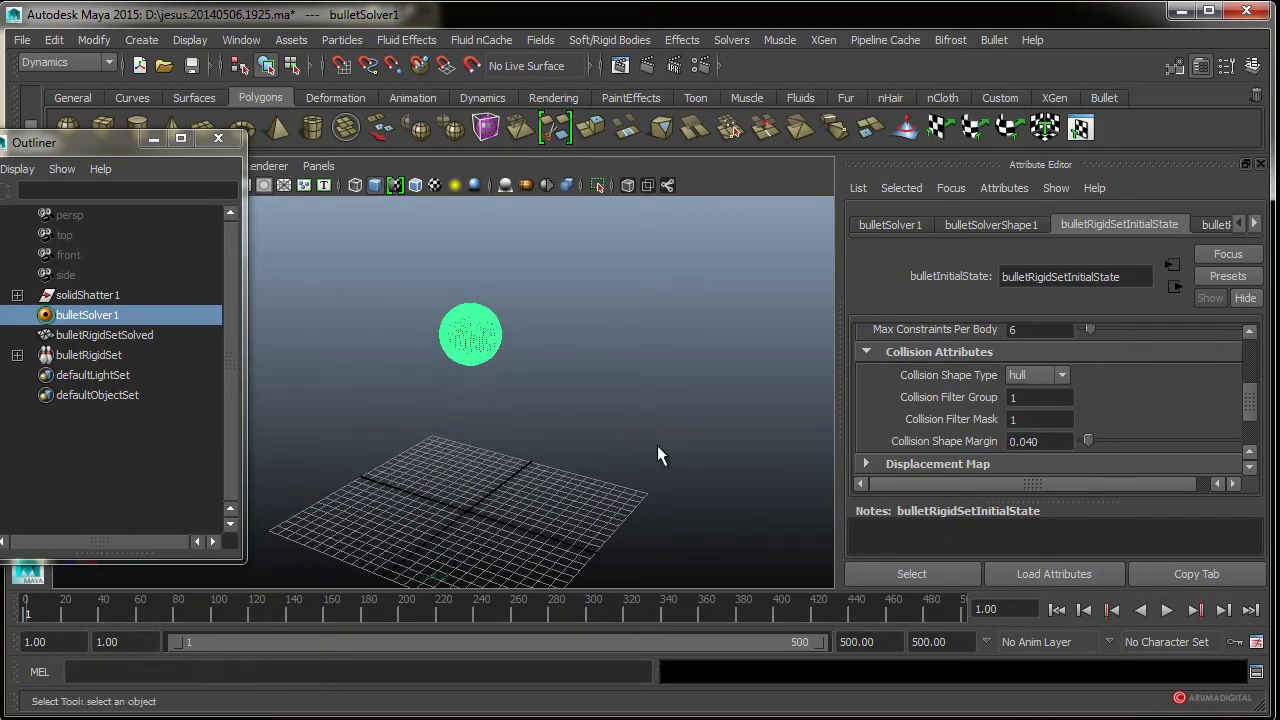
left_click(1167, 610)
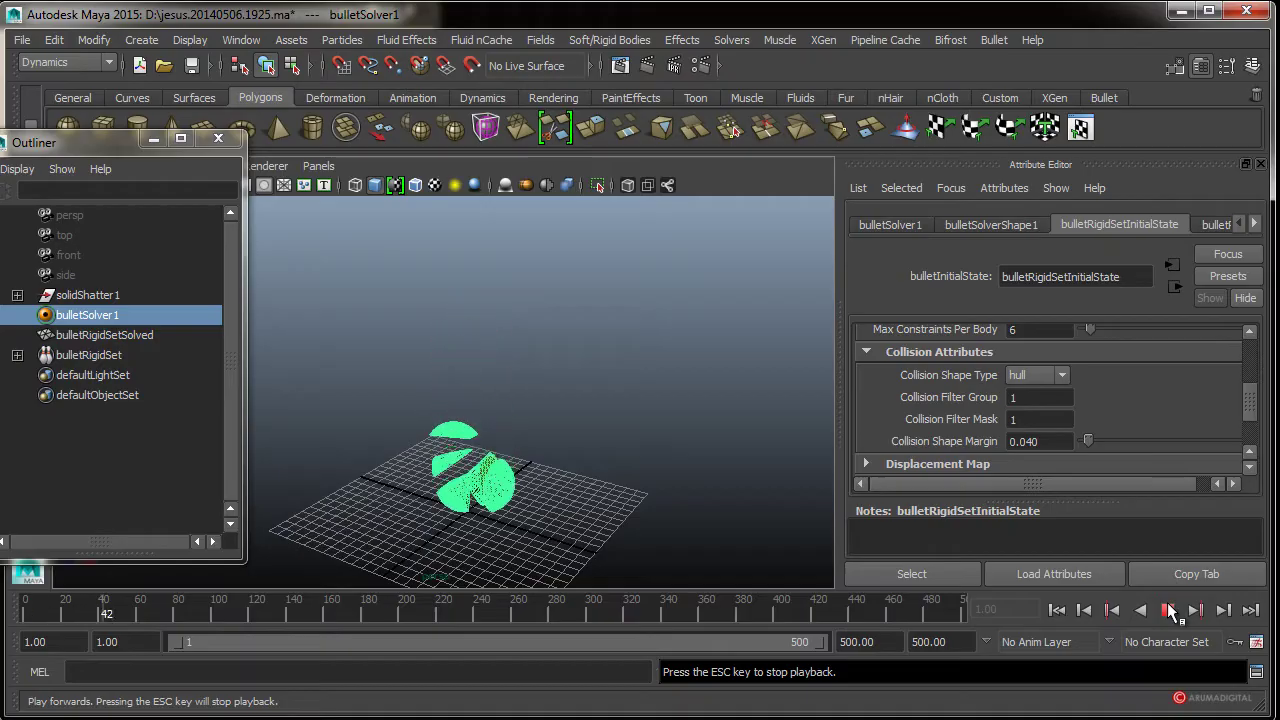
left_click(1168, 610)
left_click(1057, 610)
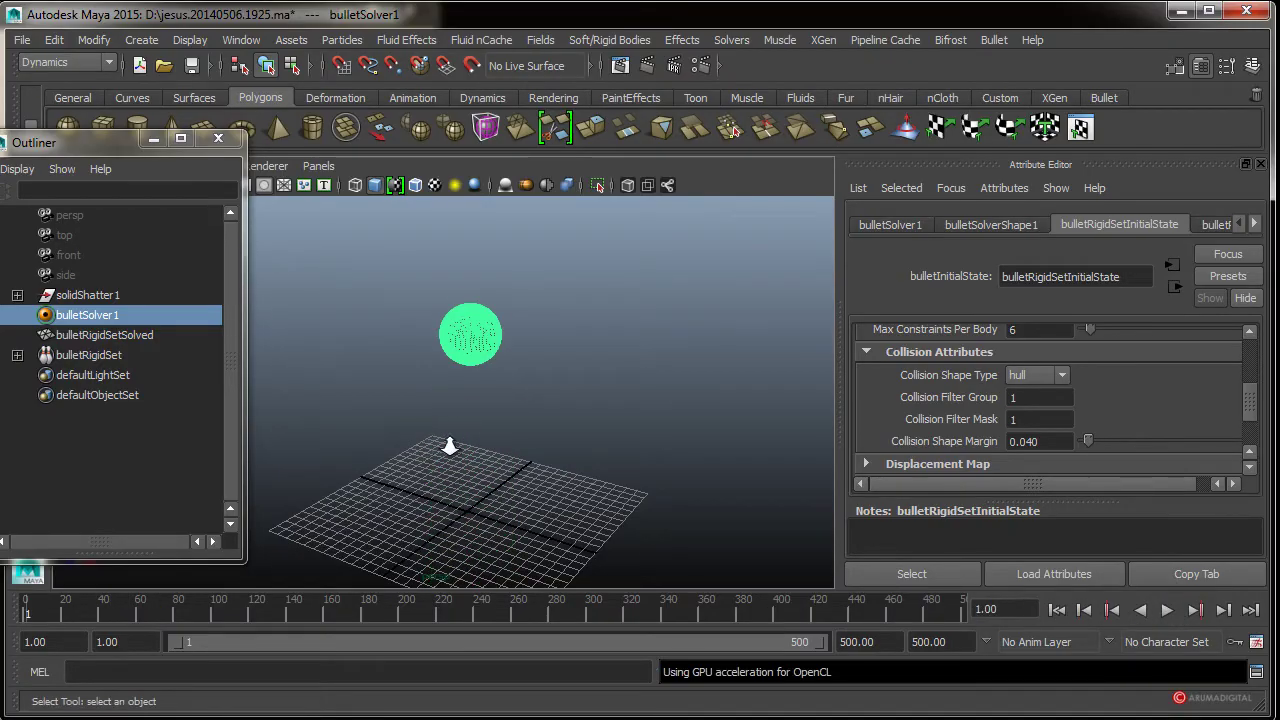
mouse_move(449, 443)
left_mouse_down("alt")
mouse_move(571, 420)
mouse_move(531, 366)
mouse_move(677, 345)
mouse_move(616, 450)
left_mouse_up("alt")
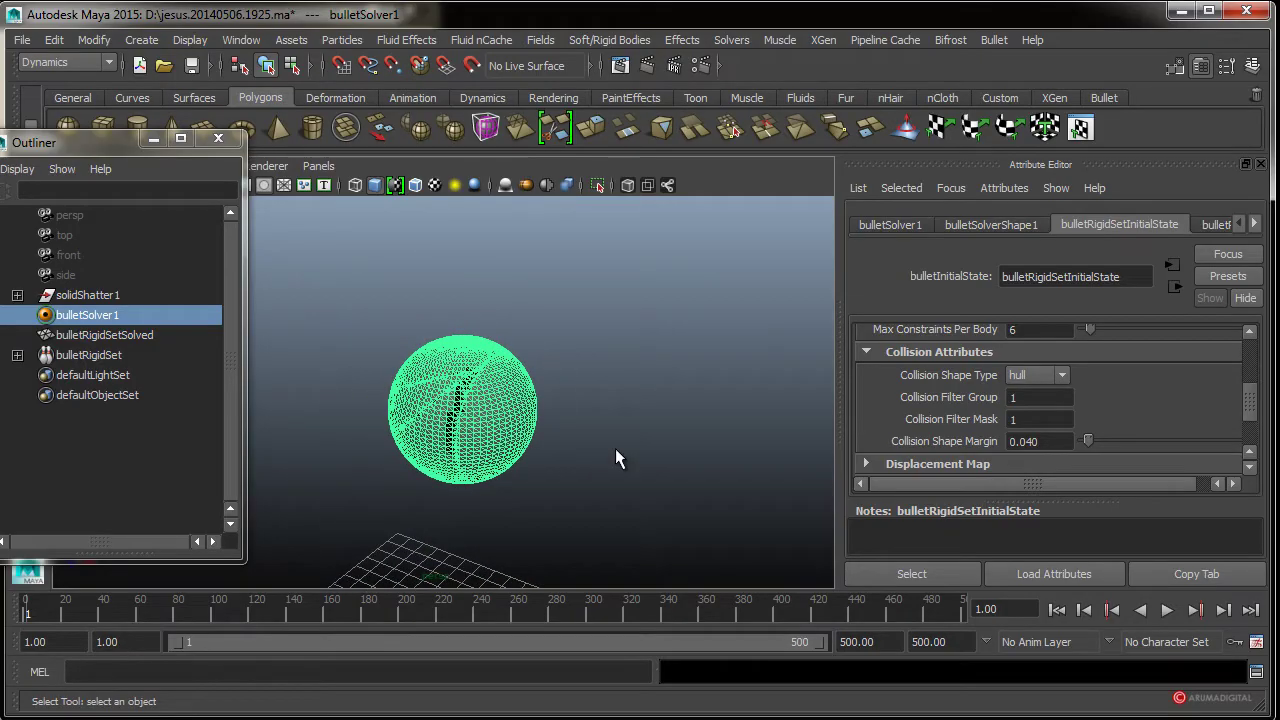
right_click_drag(615, 458, 471, 471, "alt")
middle_click_drag(471, 471, 646, 467, "alt")
mouse_move(646, 467)
right_mouse_down("alt")
mouse_move(634, 460)
mouse_move(687, 463)
right_mouse_up("alt")
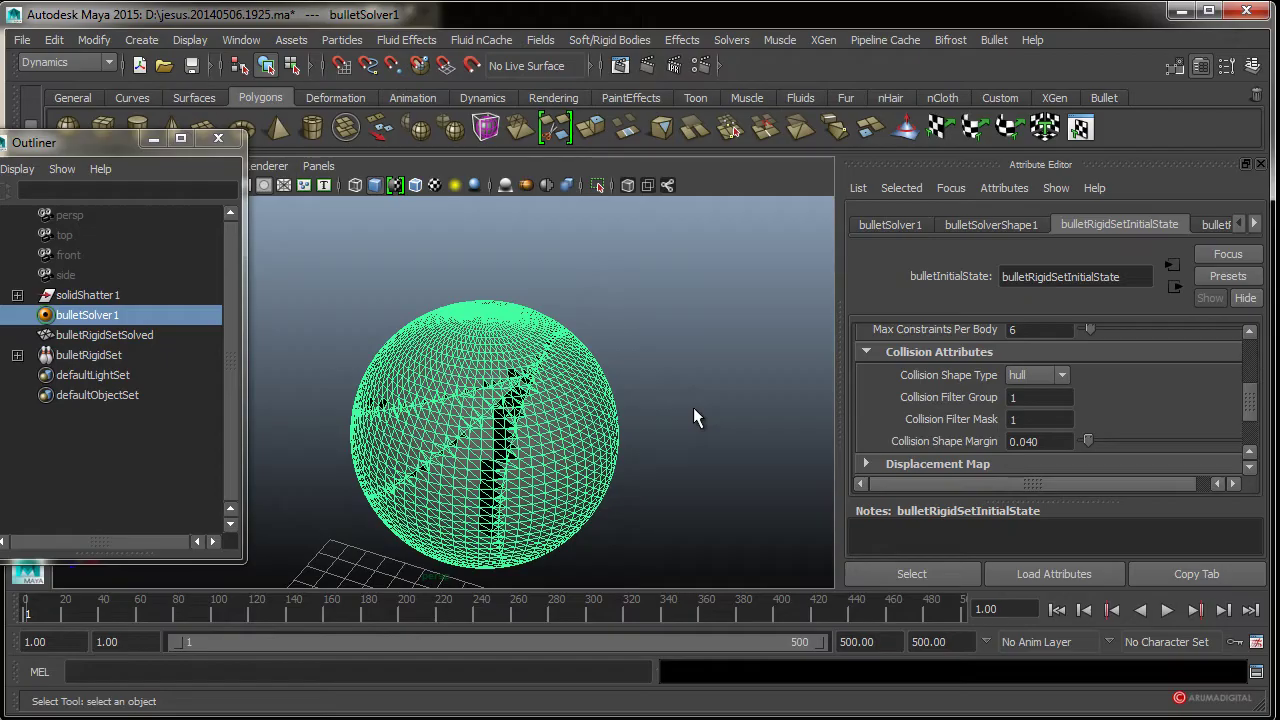
mouse_move(693, 407)
left_mouse_down("alt")
mouse_move(539, 423)
mouse_move(500, 403)
left_mouse_up("alt")
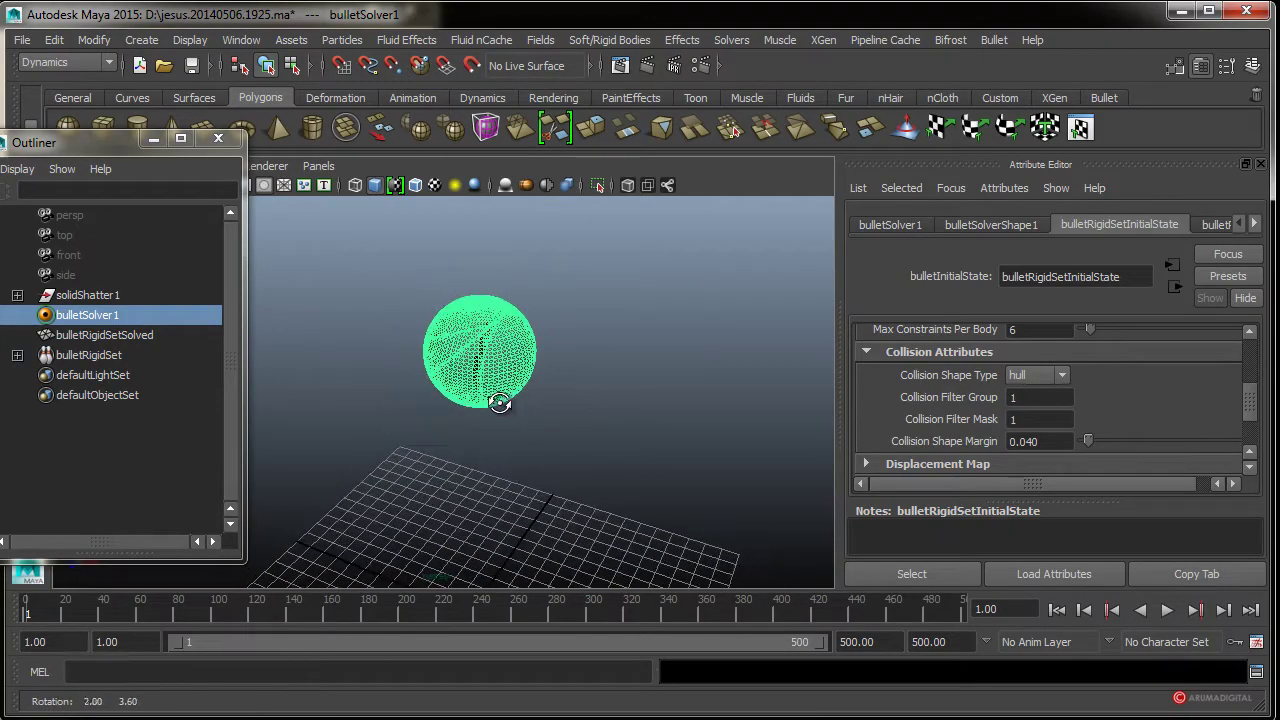
mouse_move(563, 412)
left_mouse_down("alt")
mouse_move(540, 409)
mouse_move(554, 403)
left_mouse_up("alt")
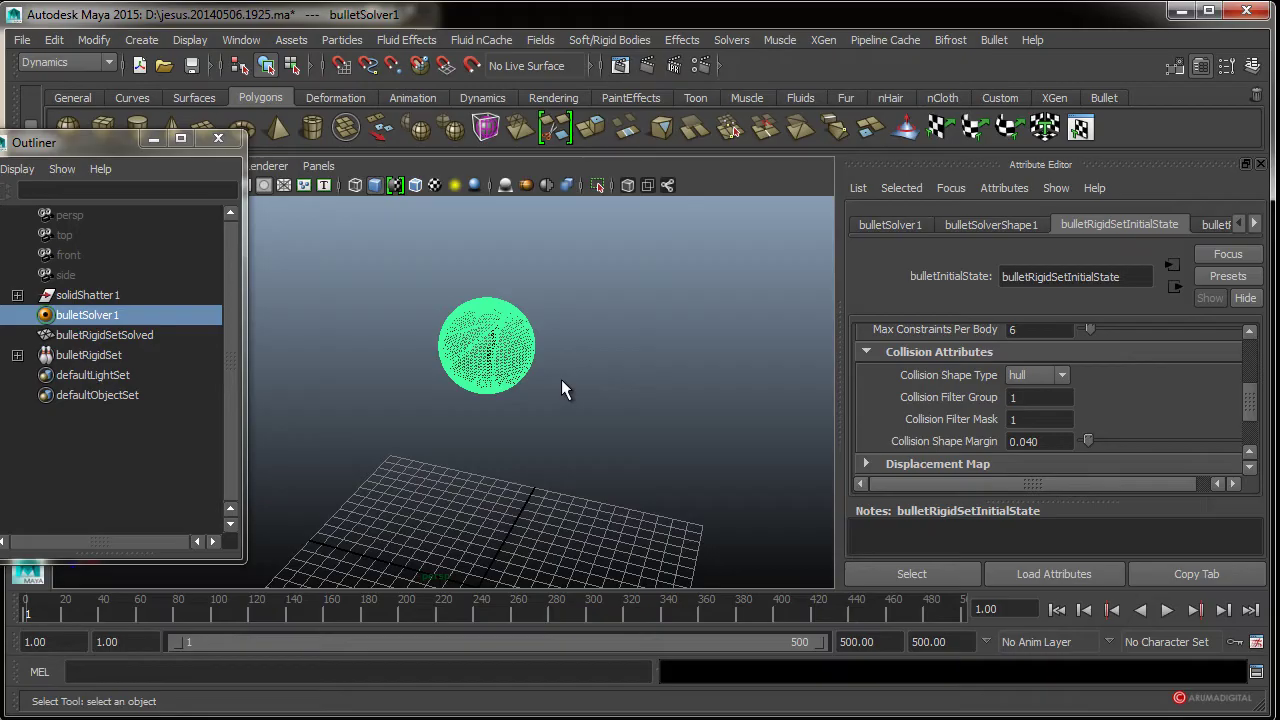
right_click_drag(561, 389, 641, 389, "alt")
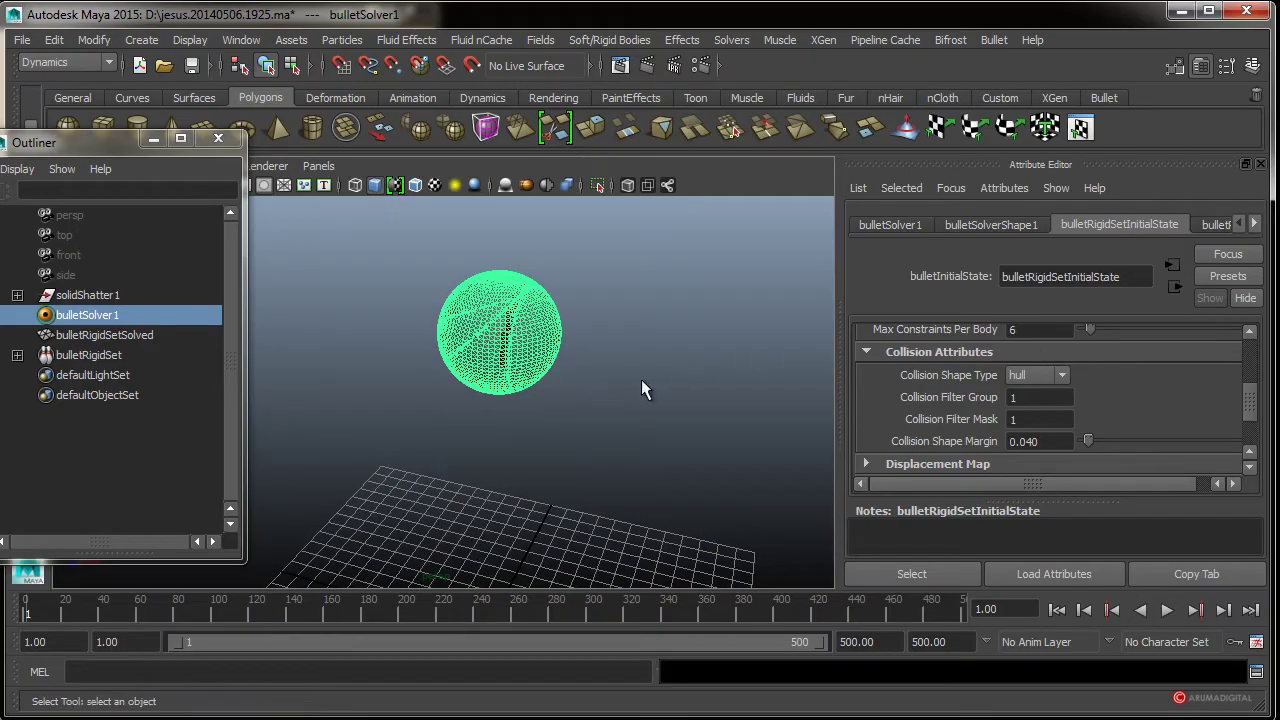
mouse_move(603, 429)
right_mouse_down("alt")
mouse_move(653, 515)
mouse_move(573, 528)
right_mouse_up("alt")
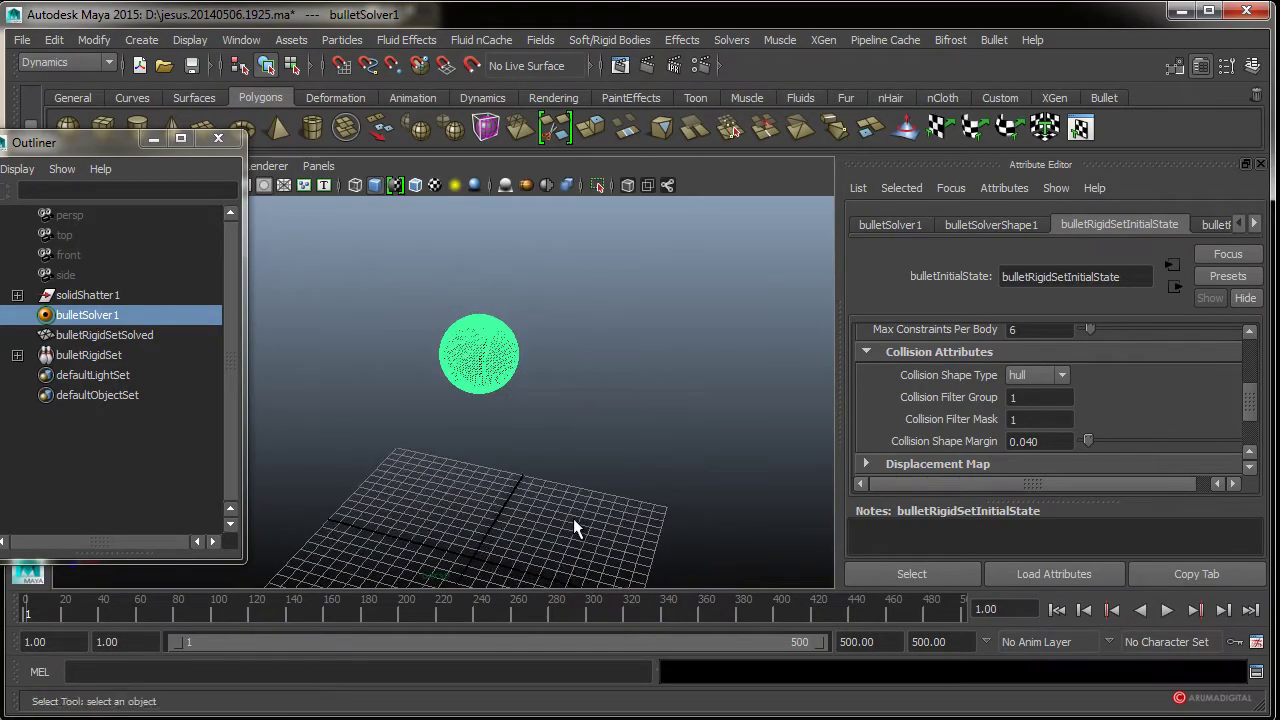
mouse_move(573, 528)
left_mouse_down("alt")
mouse_move(574, 491)
mouse_move(517, 491)
mouse_move(583, 517)
mouse_move(561, 533)
mouse_move(575, 520)
left_mouse_up("alt")
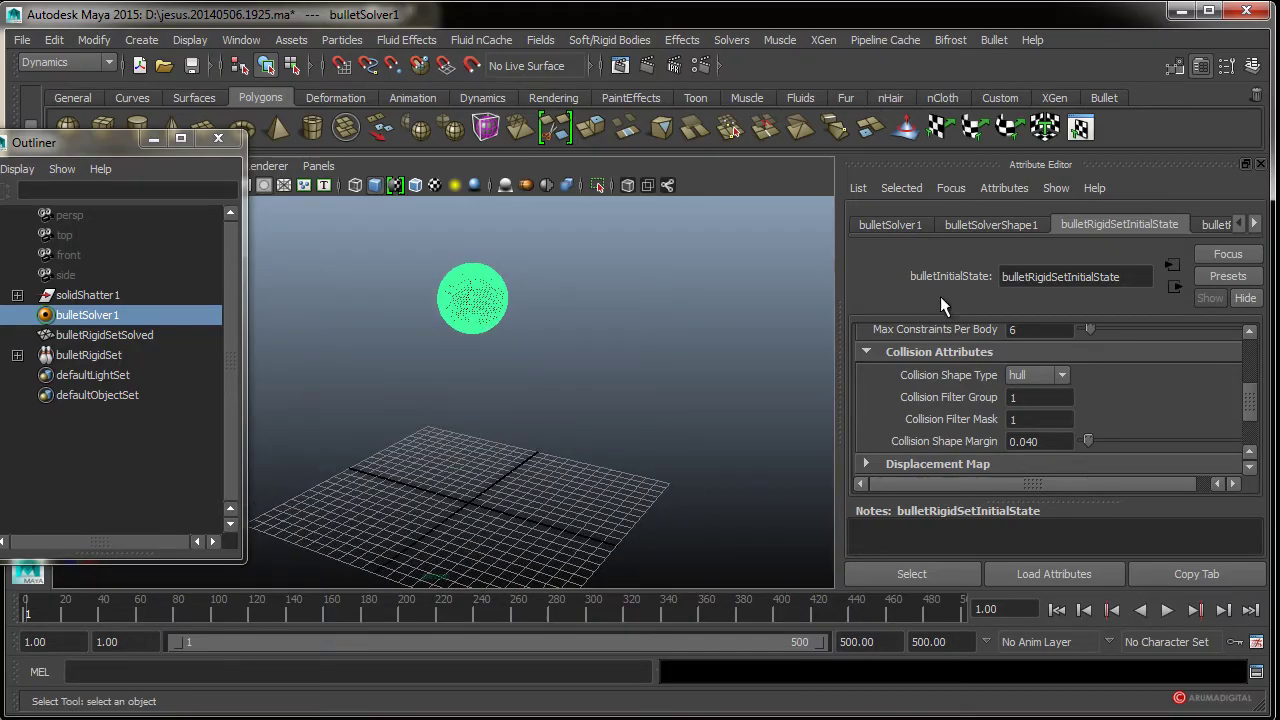
- Turn on Ground Plane in the bulletSolverShape1 attributes
left_click(993, 228)
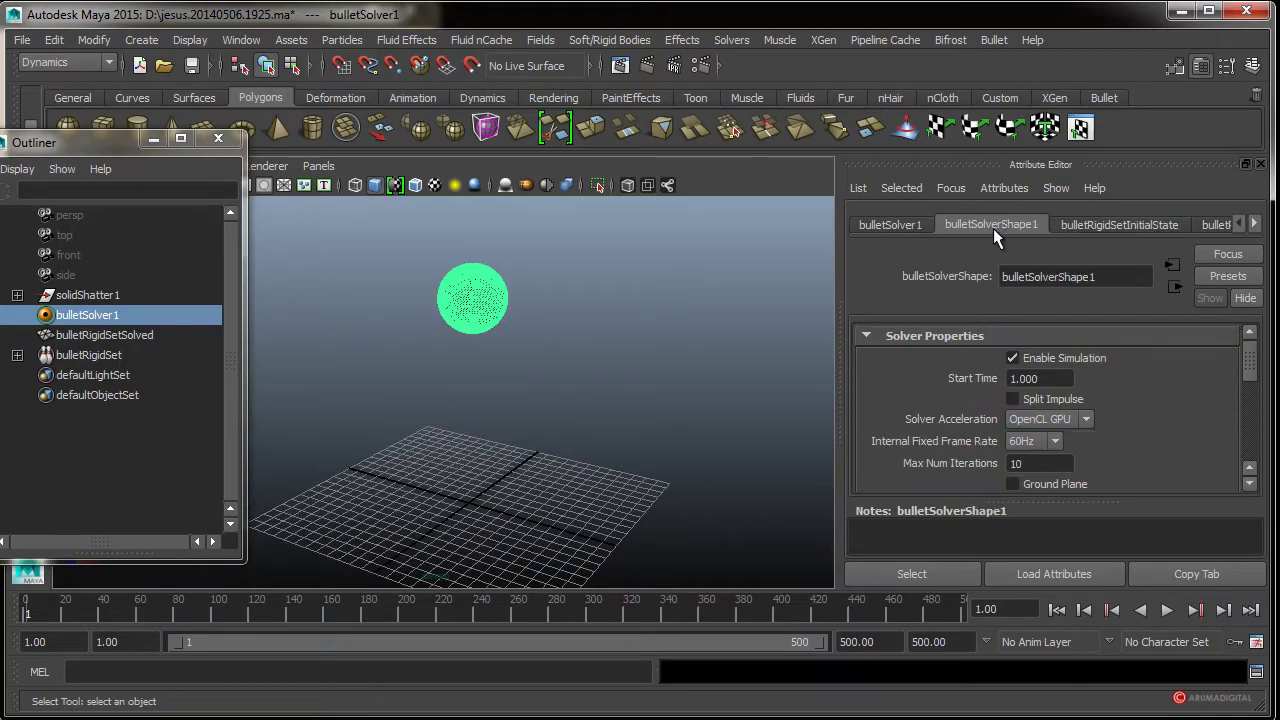
left_click(1057, 486)
mouse_move(515, 454)
left_mouse_down("alt")
mouse_move(571, 457)
mouse_move(541, 497)
left_mouse_up("alt")
right_click_drag(541, 497, 523, 477, "alt")
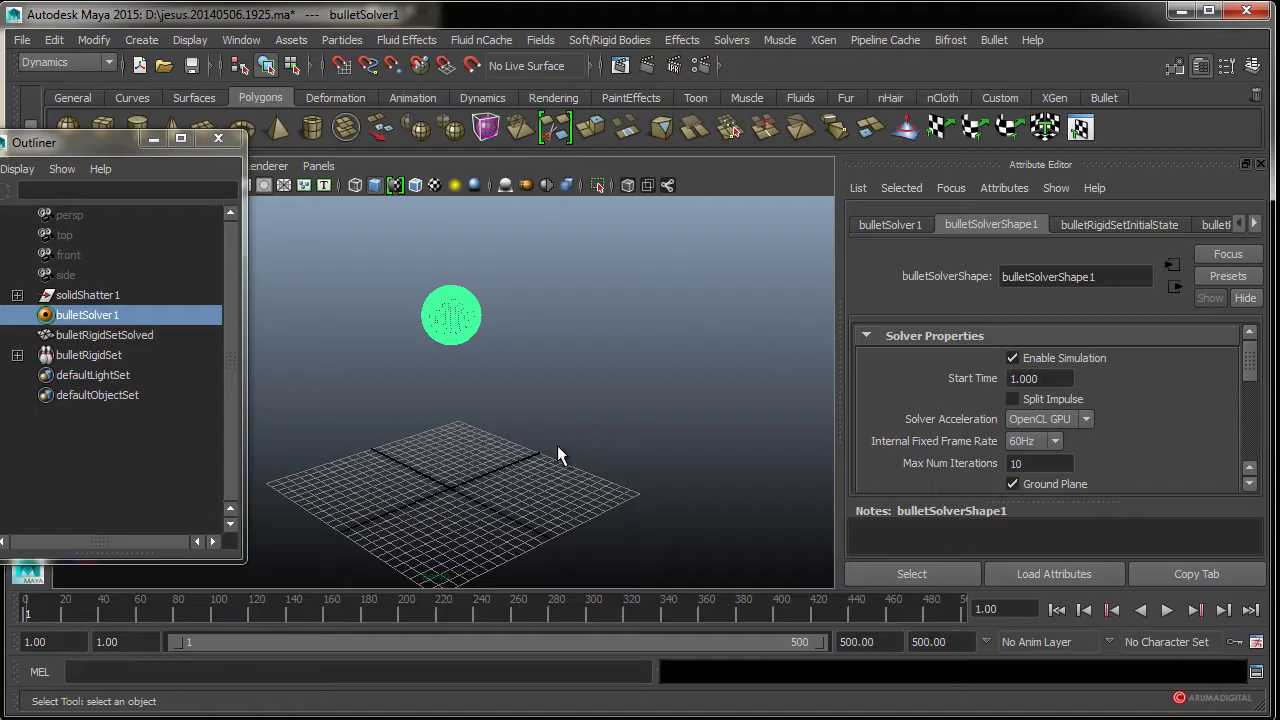
mouse_move(551, 448)
left_mouse_down("alt")
mouse_move(440, 449)
mouse_move(544, 392)
left_mouse_up("alt")
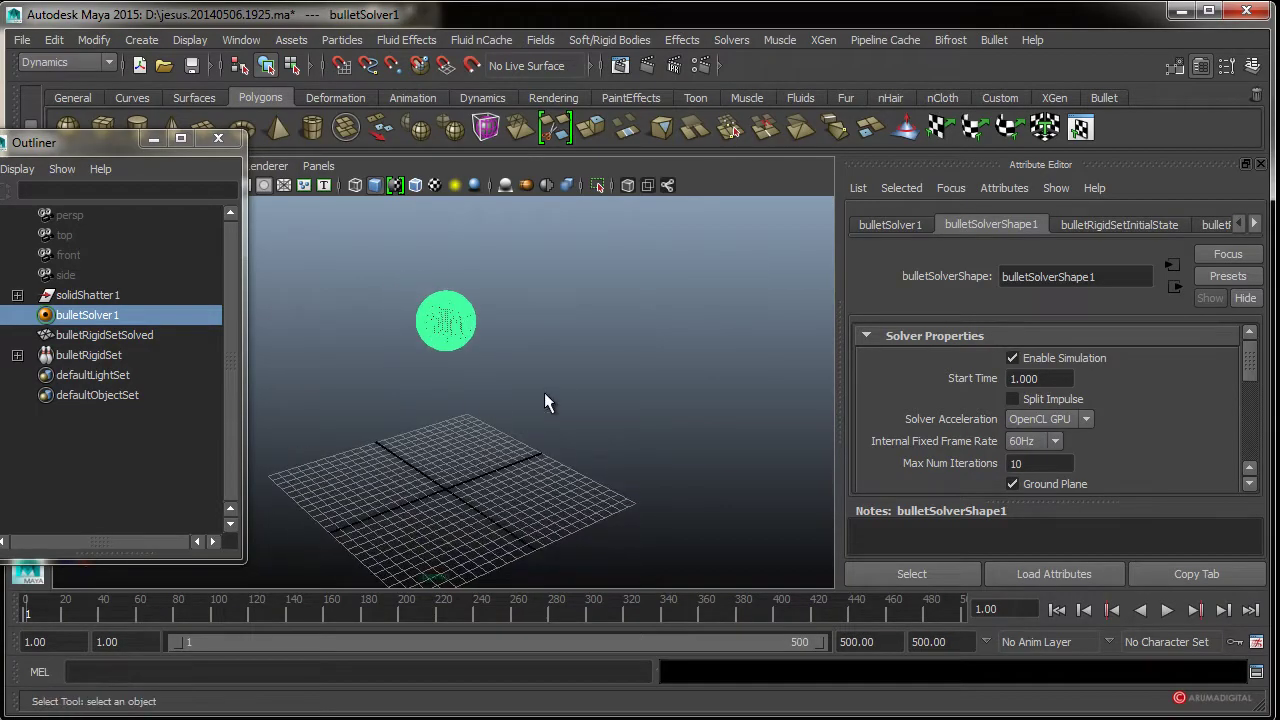
mouse_move(490, 448)
left_mouse_down("alt")
mouse_move(491, 334)
mouse_move(500, 386)
mouse_move(623, 397)
mouse_move(690, 350)
left_mouse_up("alt")
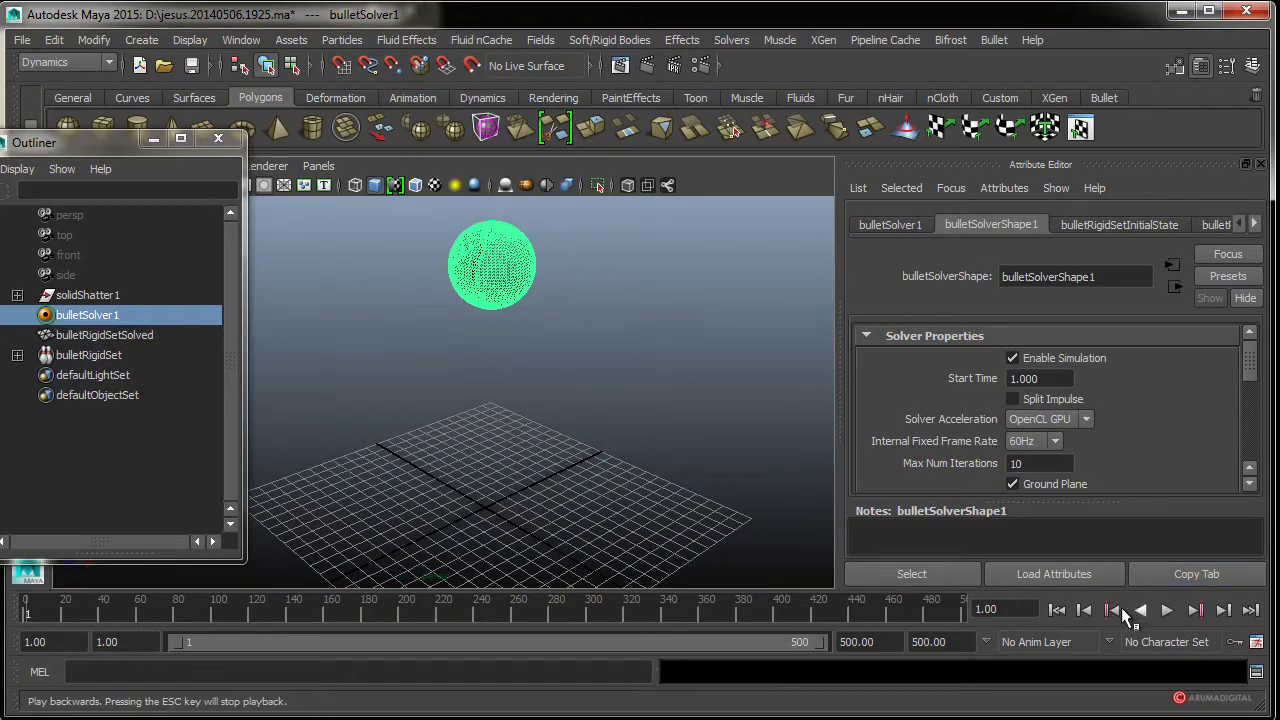
- Play the simulation to watch the shards land on the grid, then rewind to frame 1
left_click(1167, 610)
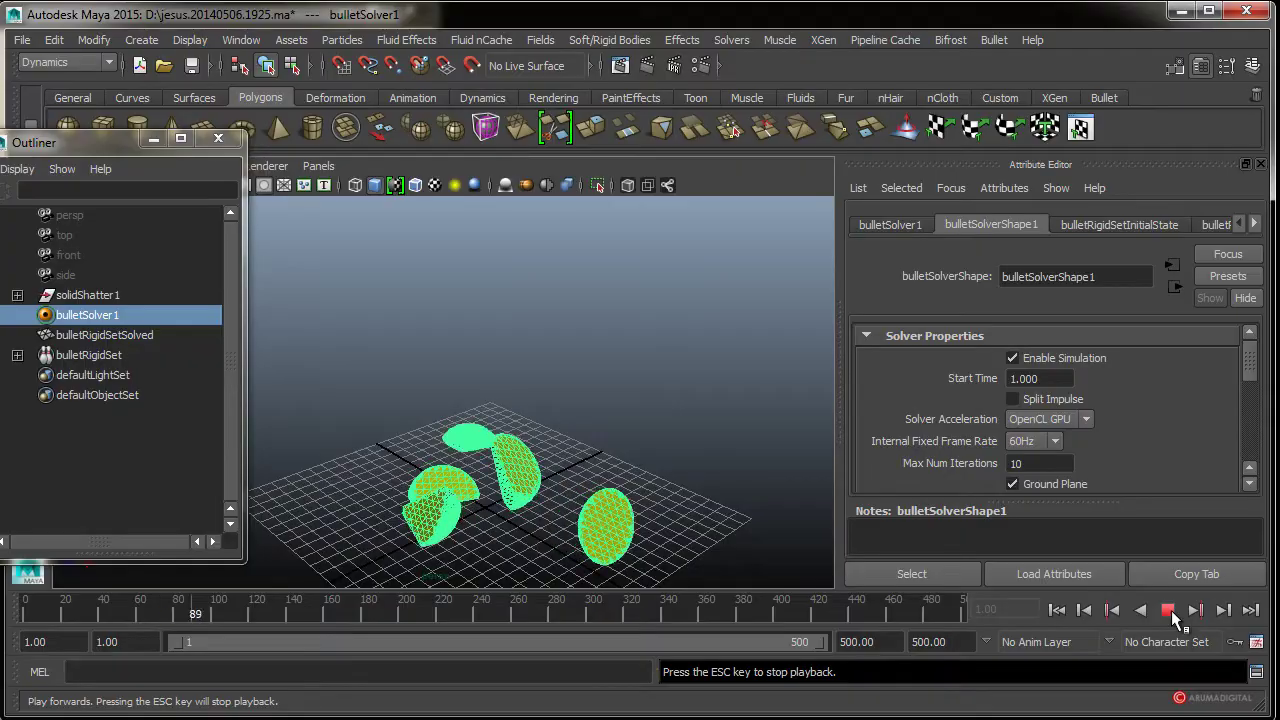
left_click(1168, 610)
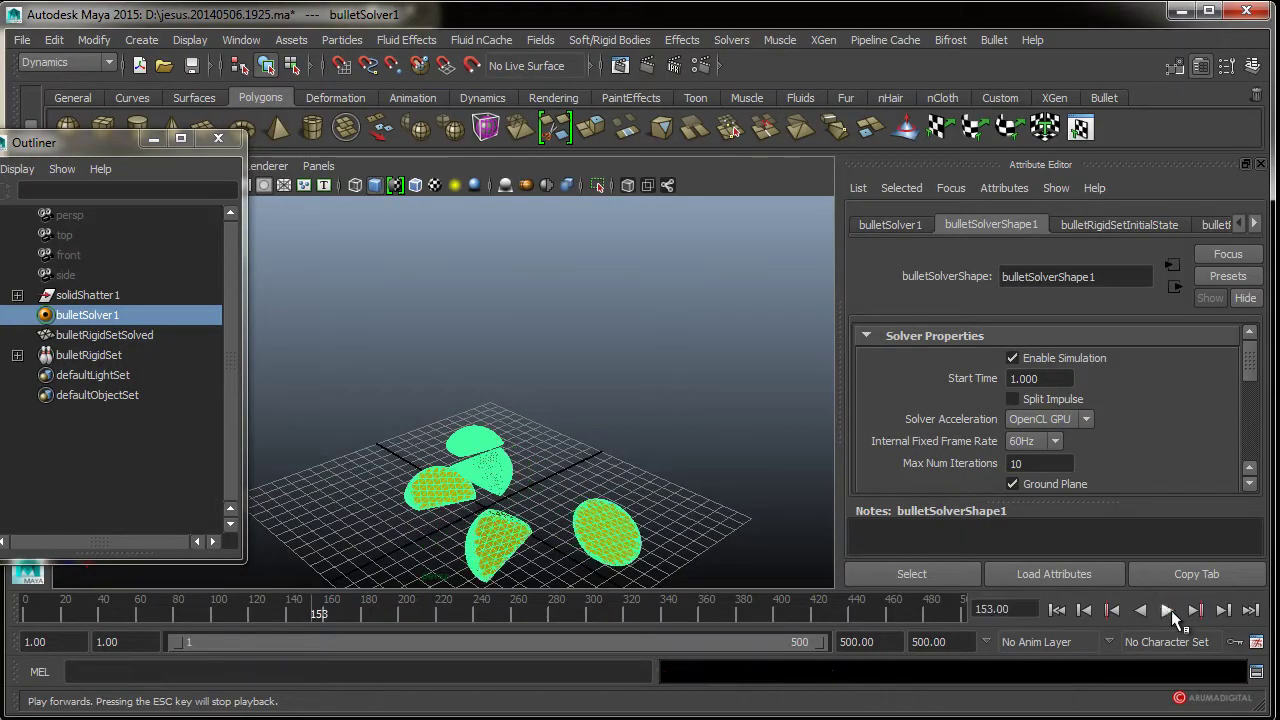
left_click(1056, 611)
- Return to bulletRigidSetInitialState and run a test playback, then rewind to the start
left_click(1119, 222)
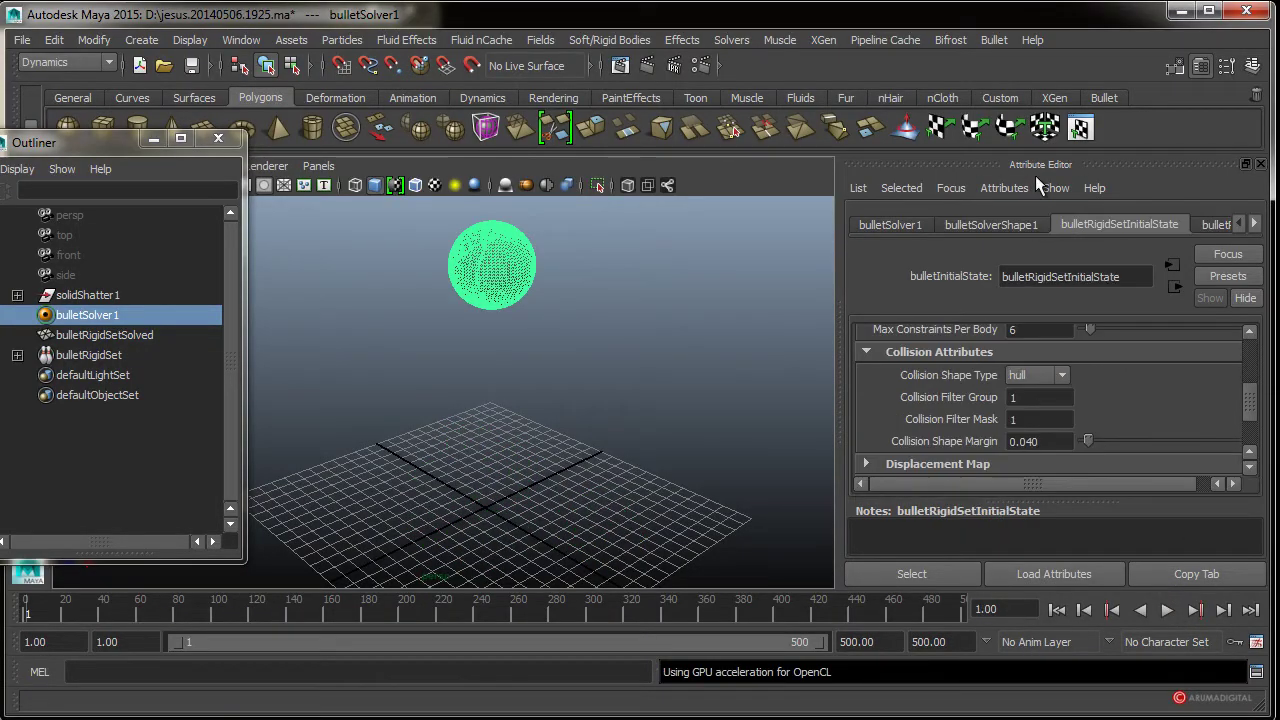
scroll(630, 428, "up", 2)
left_click_drag(1250, 420, 1256, 387)
scroll(654, 434, "down", 2)
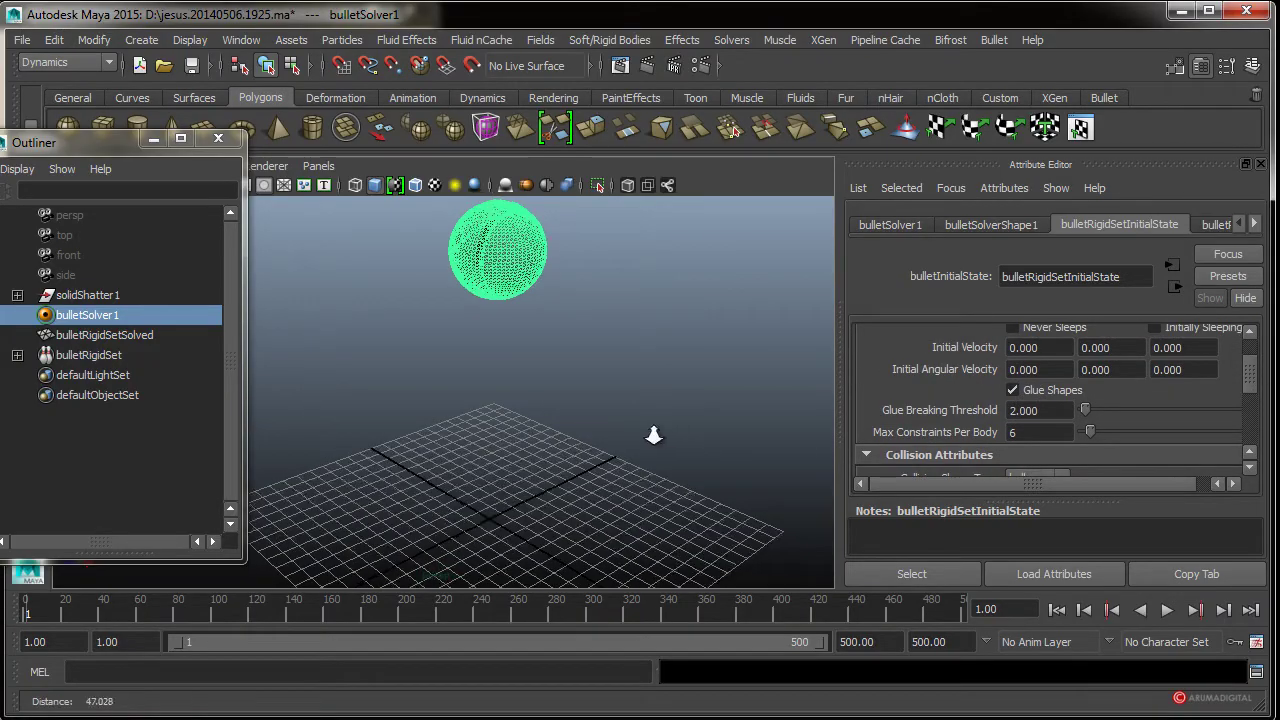
left_click(1170, 612)
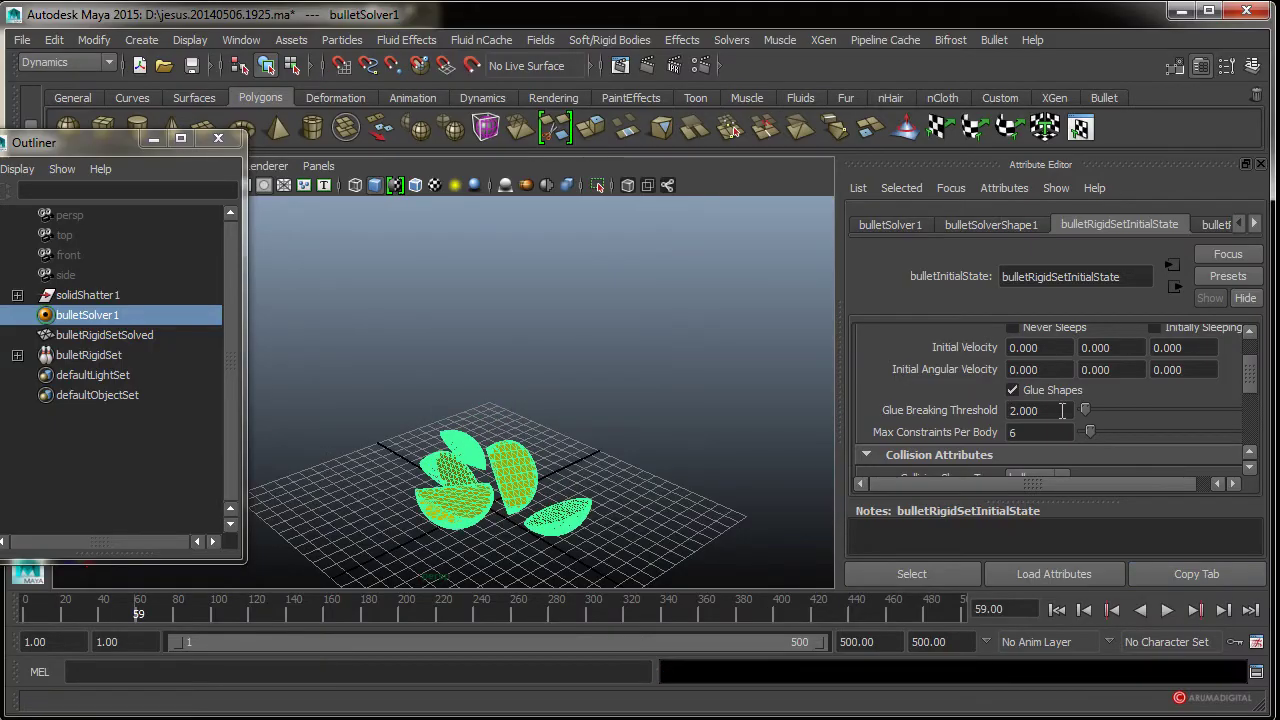
left_click(1056, 609)
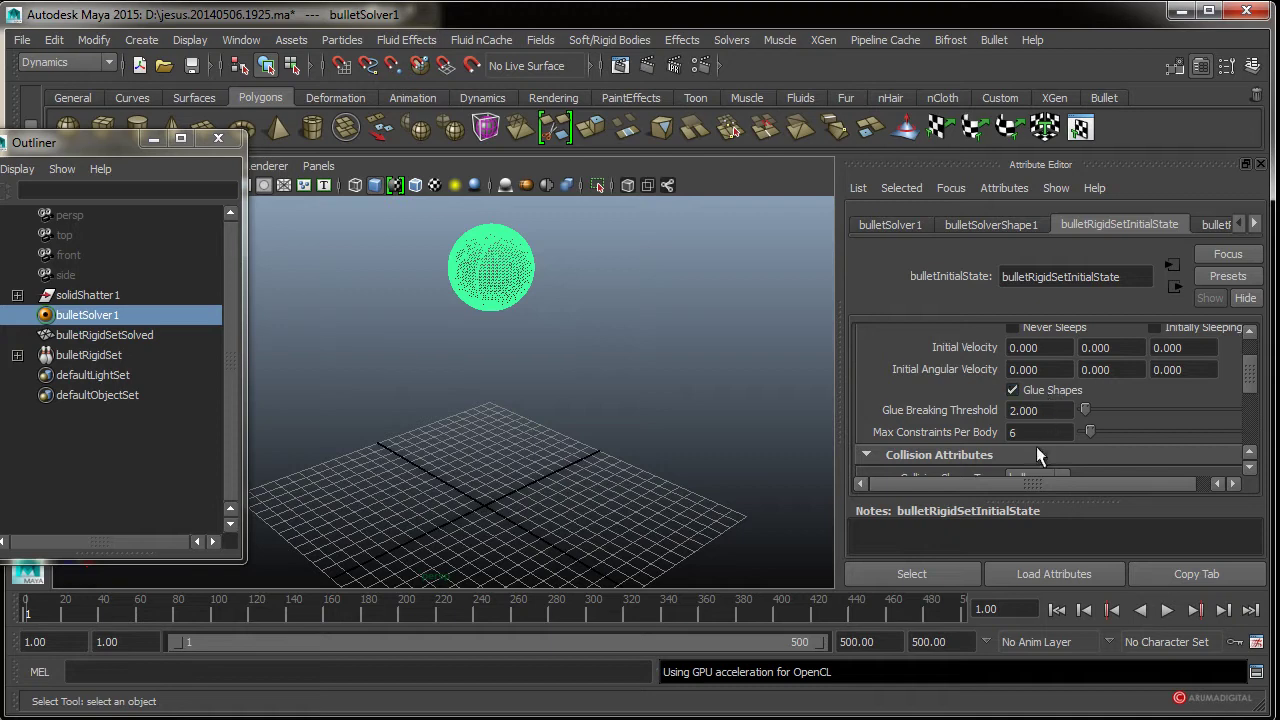
- Adjust the Glue Breaking Threshold to 7.5 and replay to see the sphere land whole
left_click_drag(1090, 410, 1111, 416)
scroll(332, 385, "up", 1)
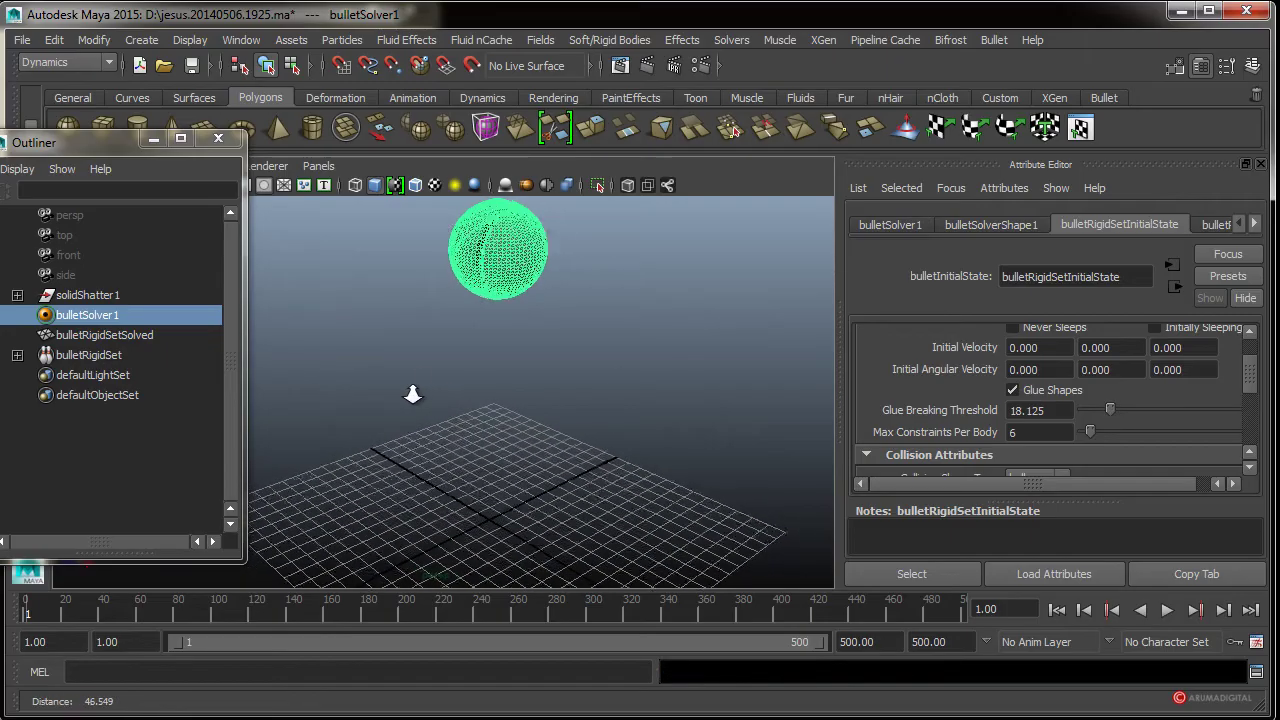
scroll(414, 394, "up", 1)
left_click(1166, 610)
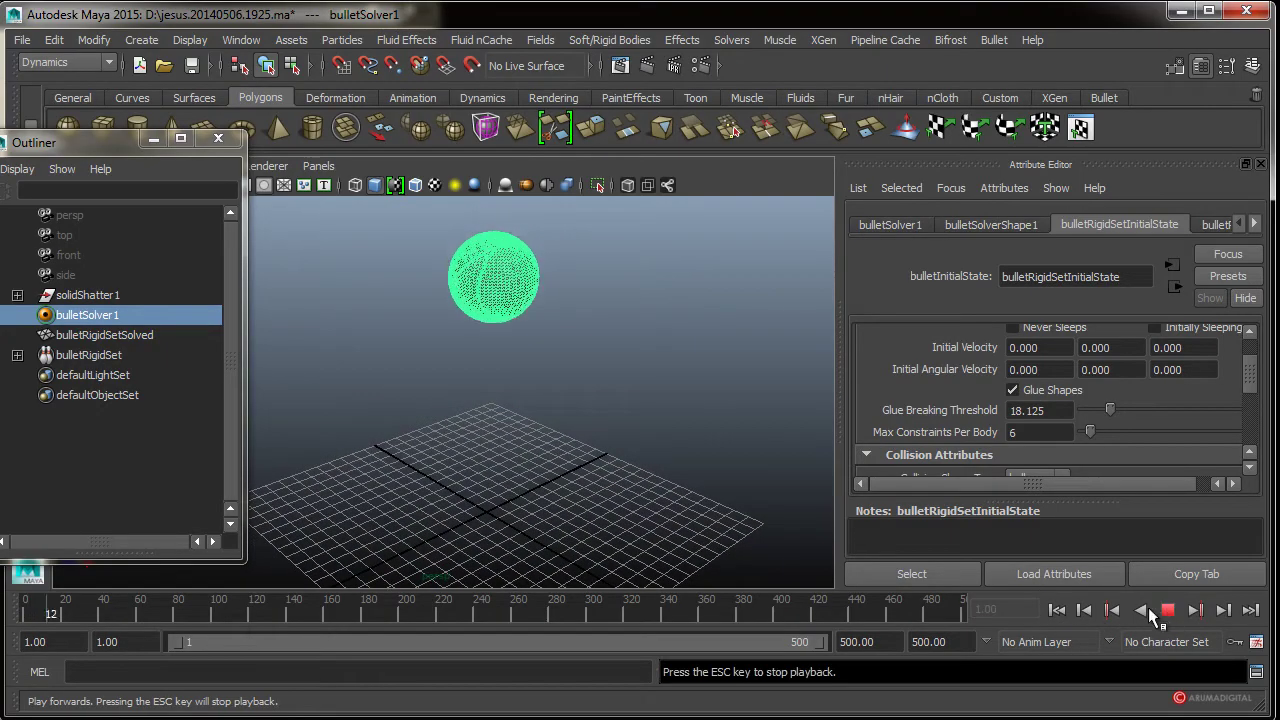
mouse_move(473, 509)
left_mouse_down("alt")
mouse_move(674, 500)
mouse_move(486, 523)
mouse_move(567, 495)
mouse_move(563, 457)
mouse_move(580, 455)
left_mouse_up("alt")
left_click(1167, 610)
left_click(1051, 610)
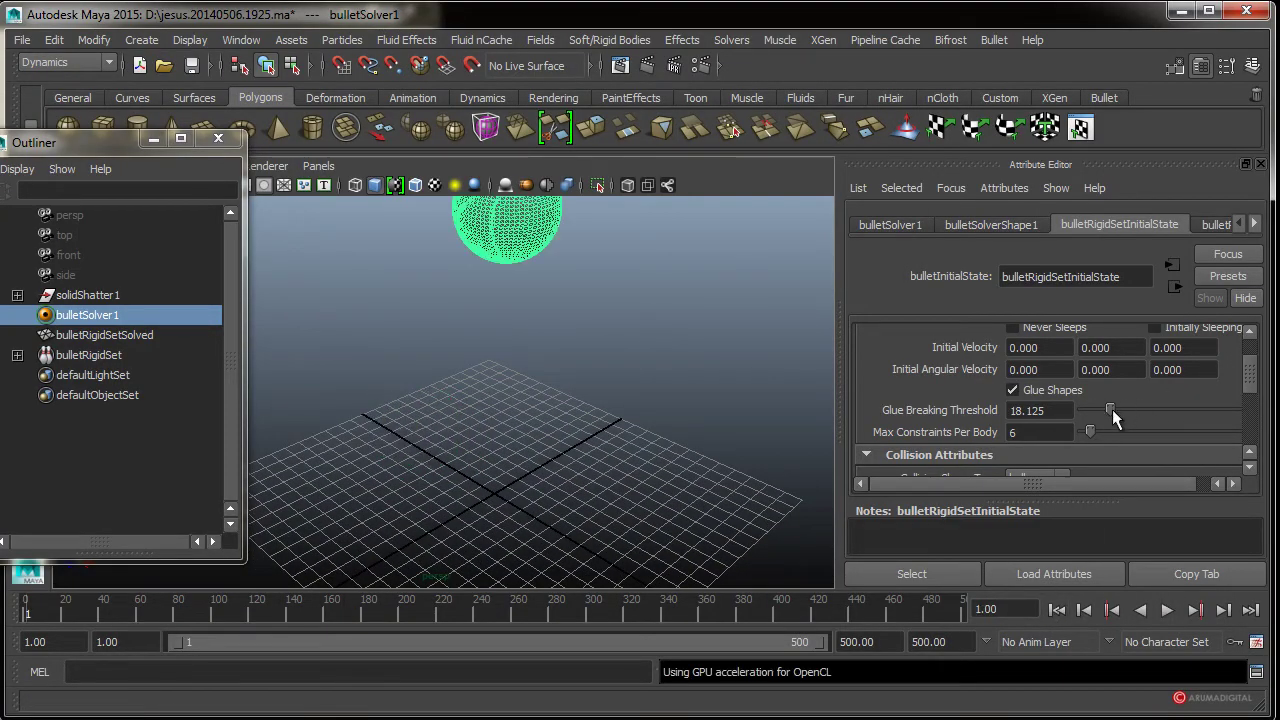
left_click_drag(1112, 409, 1095, 410)
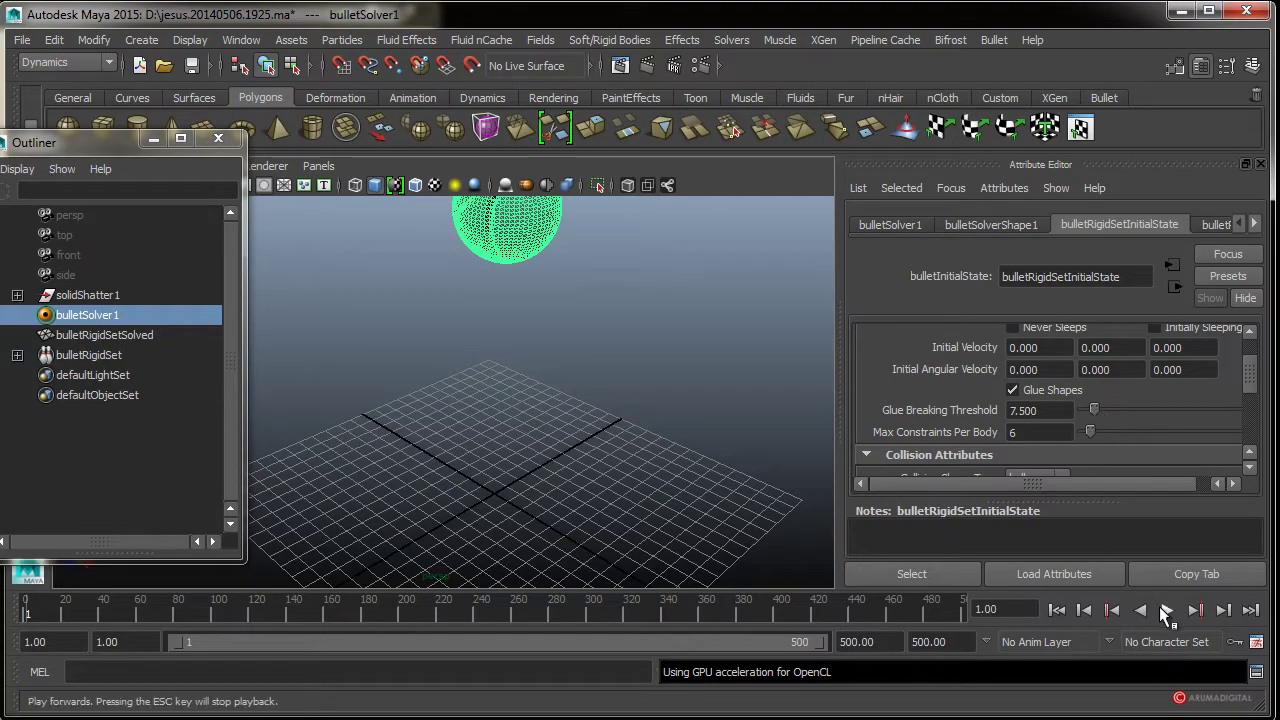
left_click(1165, 610)
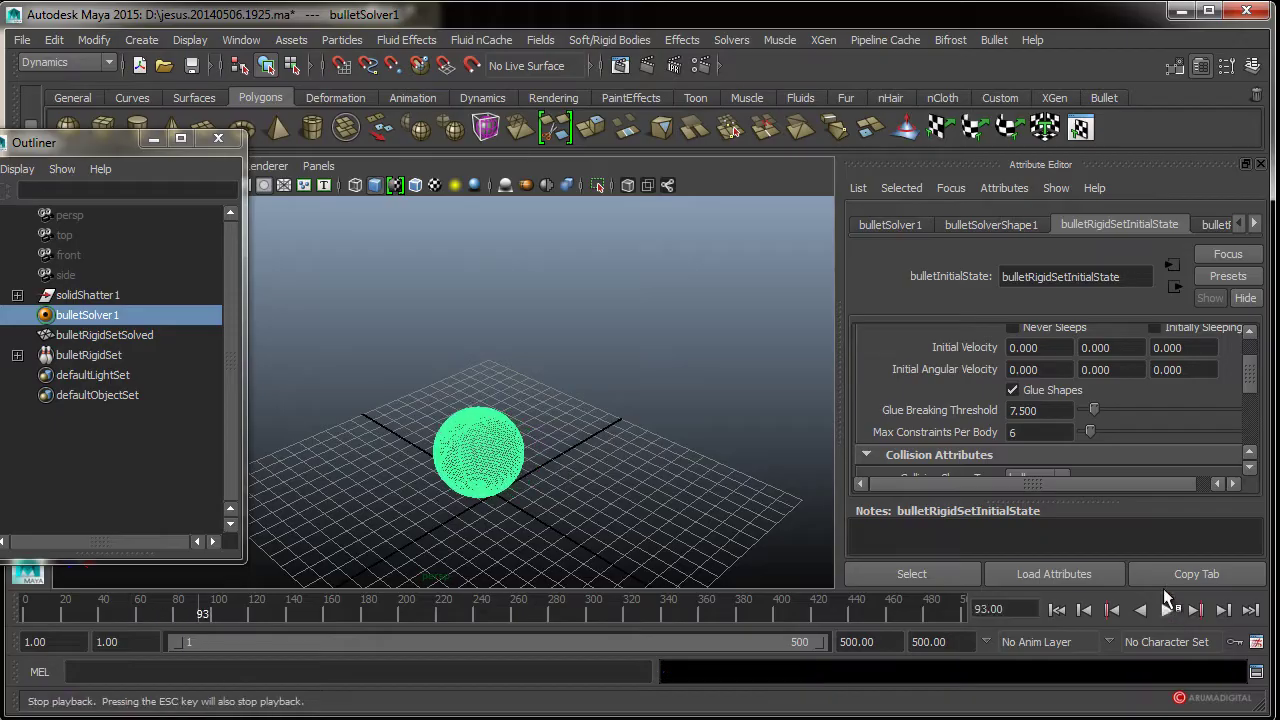
- Try a Glue Breaking Threshold of 7 and replay the sphere's fall
left_click(1166, 610)
left_click_drag(1040, 411, 993, 418)
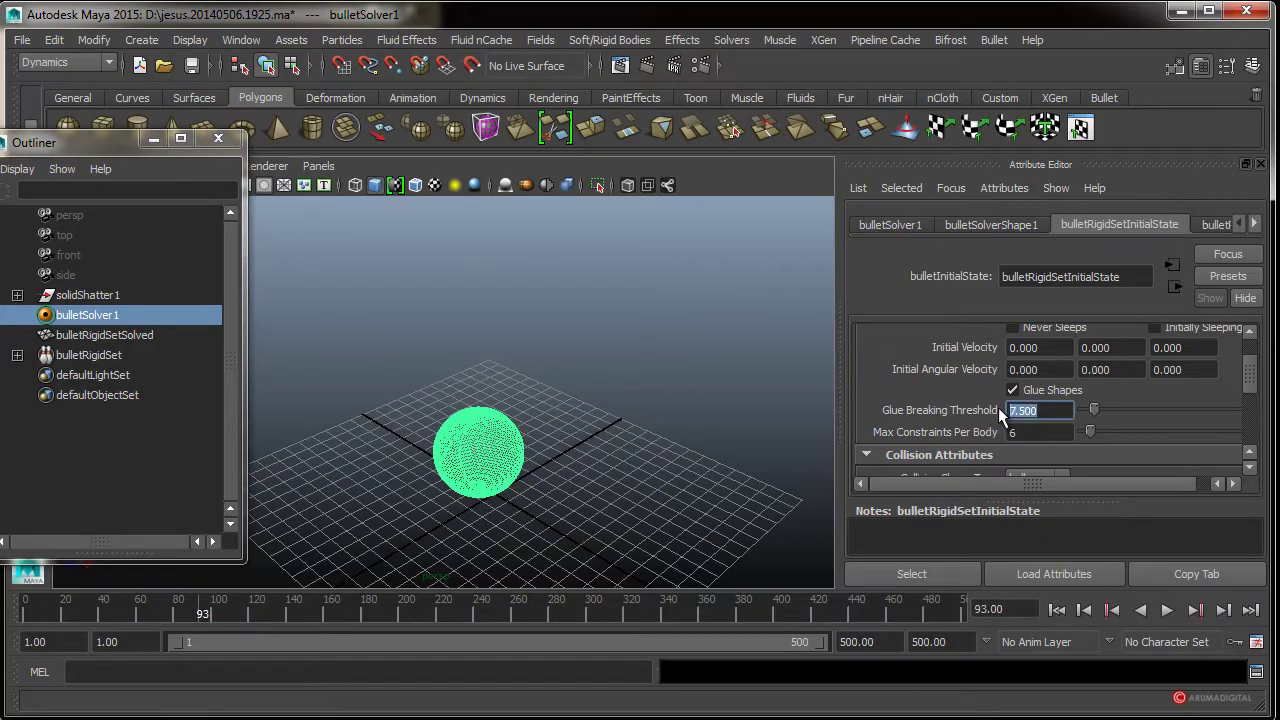
type("7")
key("Tab")
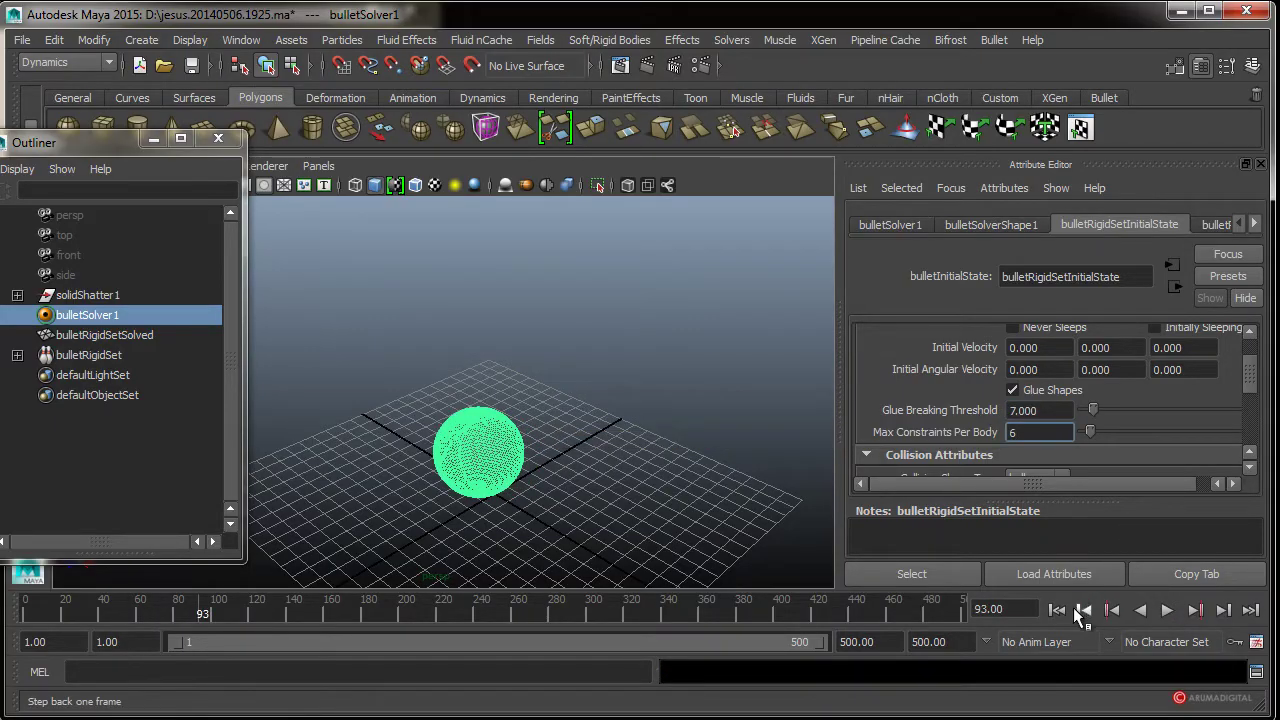
left_click(1165, 610)
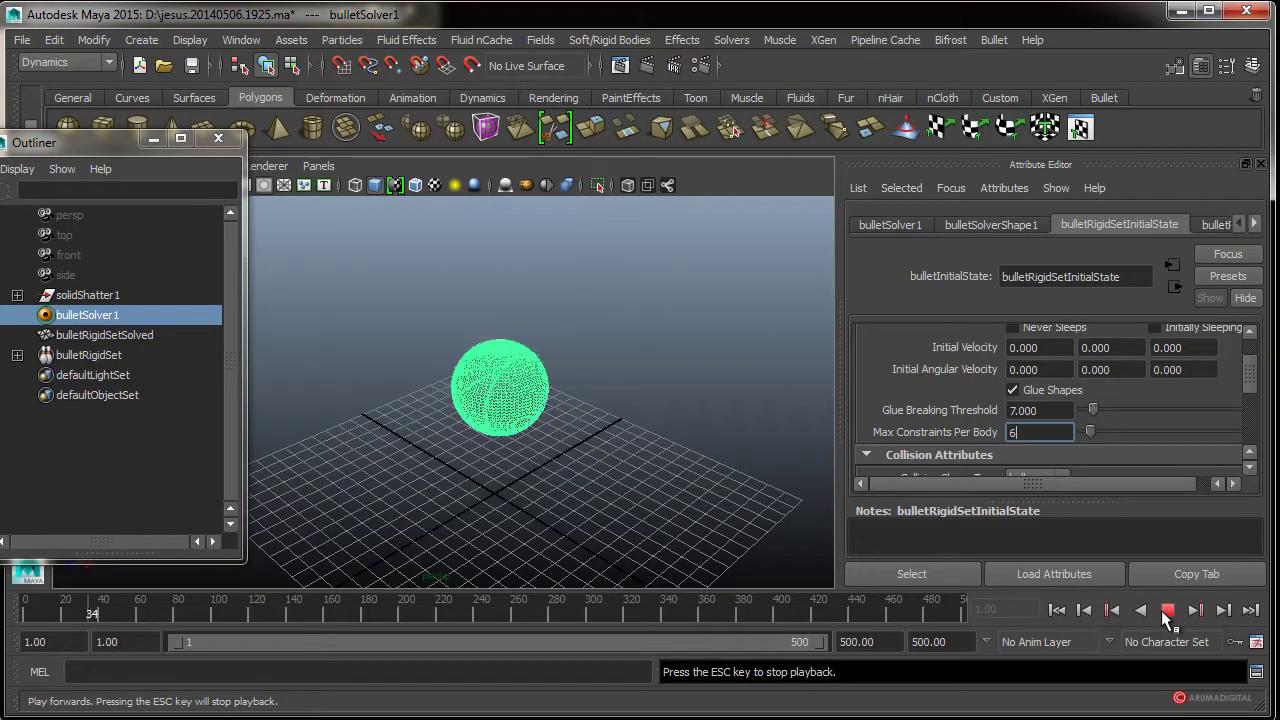
left_click(1165, 610)
- Set the Glue Breaking Threshold to 6, rewind and replay the simulation
key("shift+Tab")
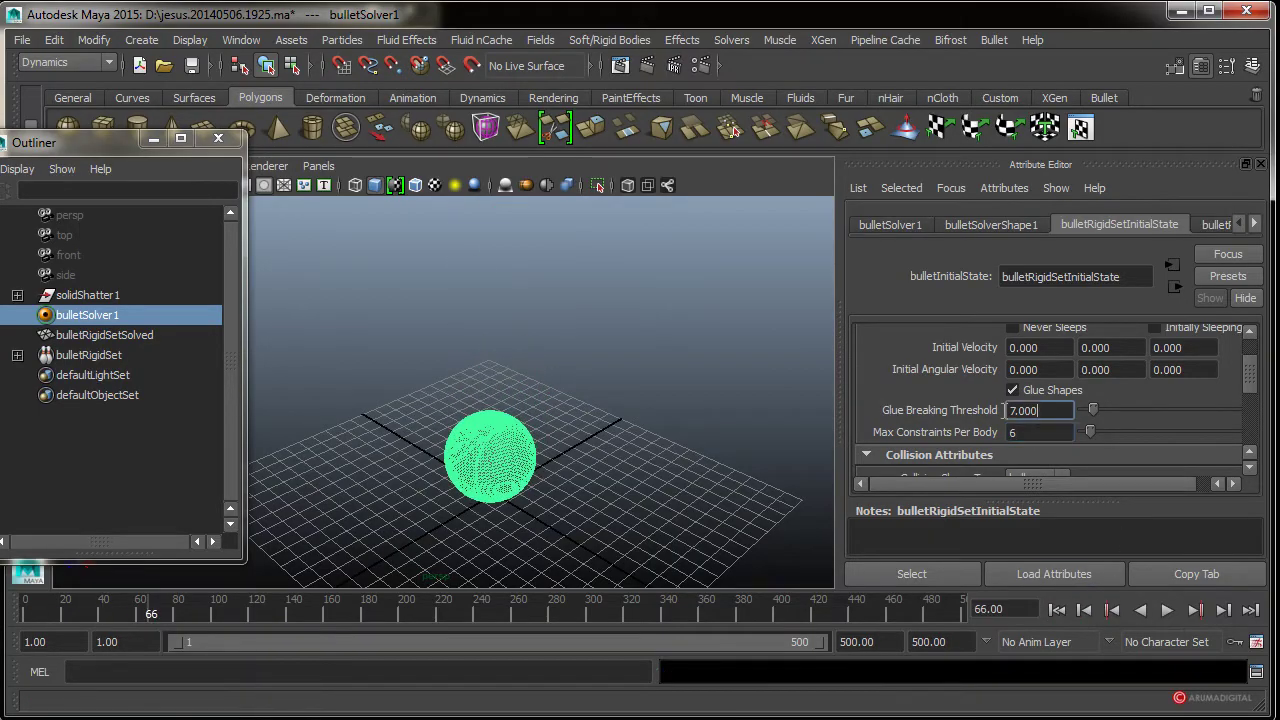
type("6")
left_click(1054, 610)
left_click(1163, 609)
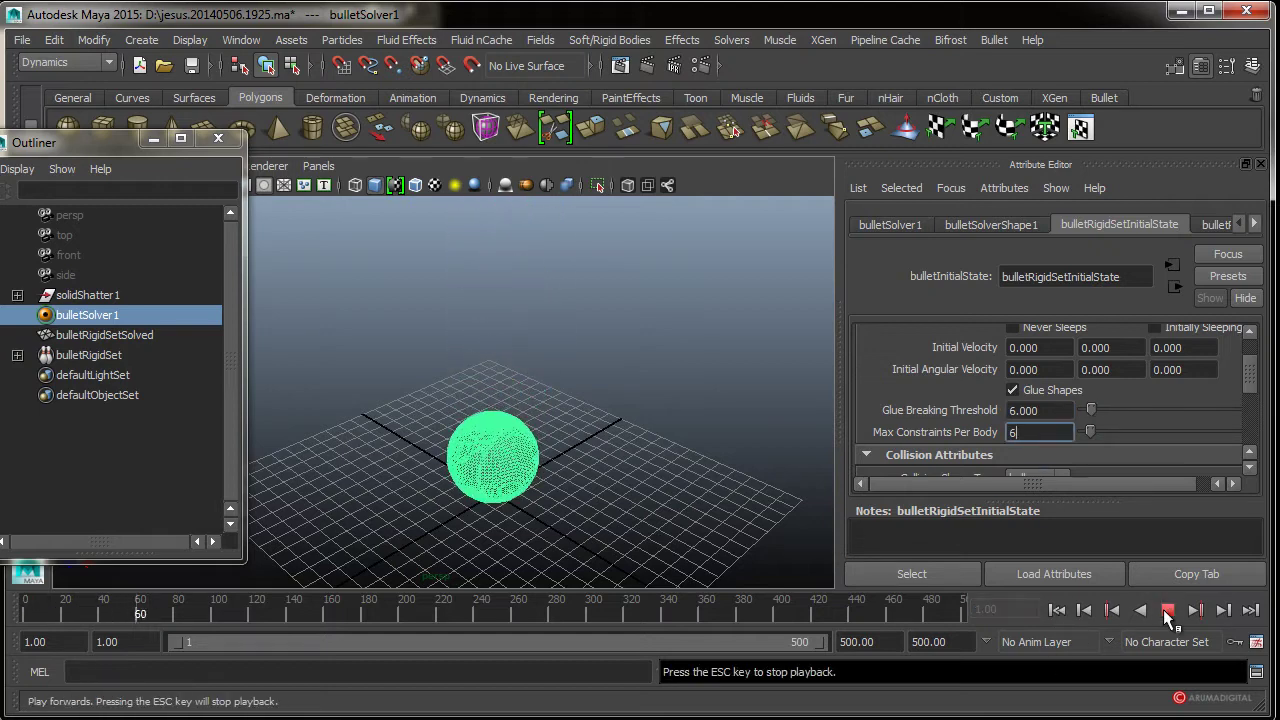
left_click(1165, 610)
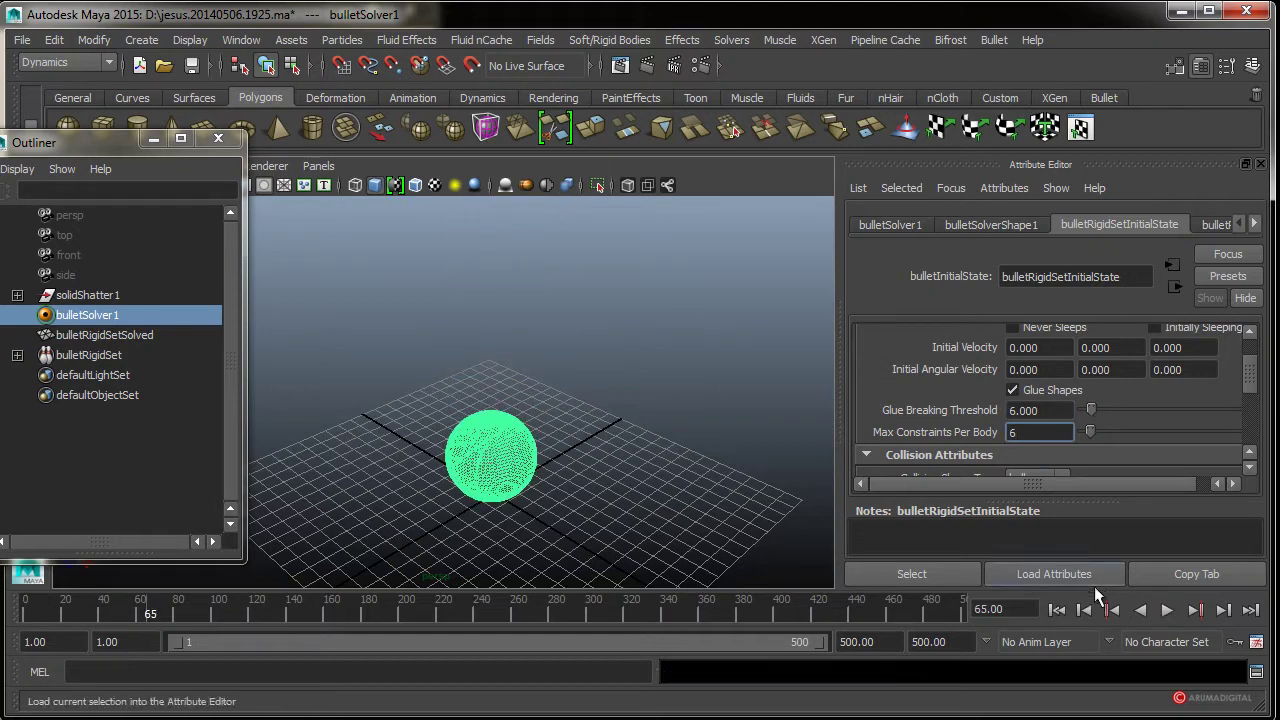
- Test a Glue Breaking Threshold of 5.5 by replaying the sphere's fall
left_click(1057, 609)
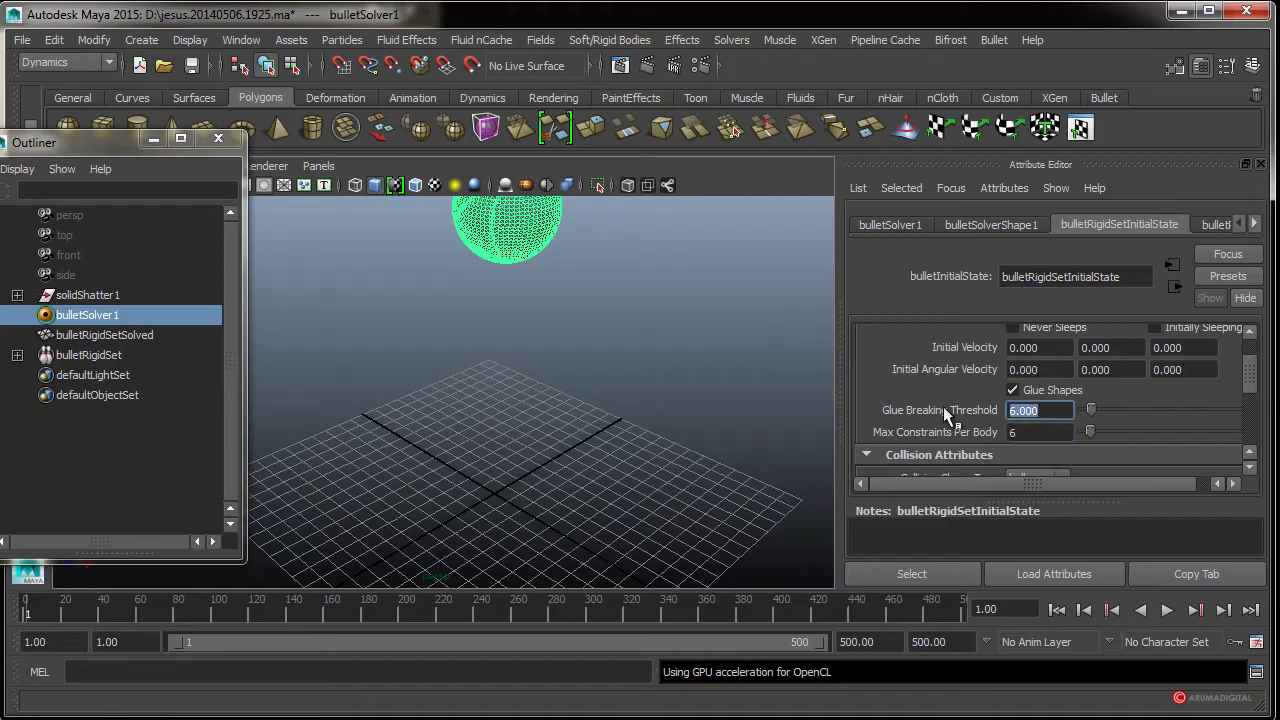
type("5.5")
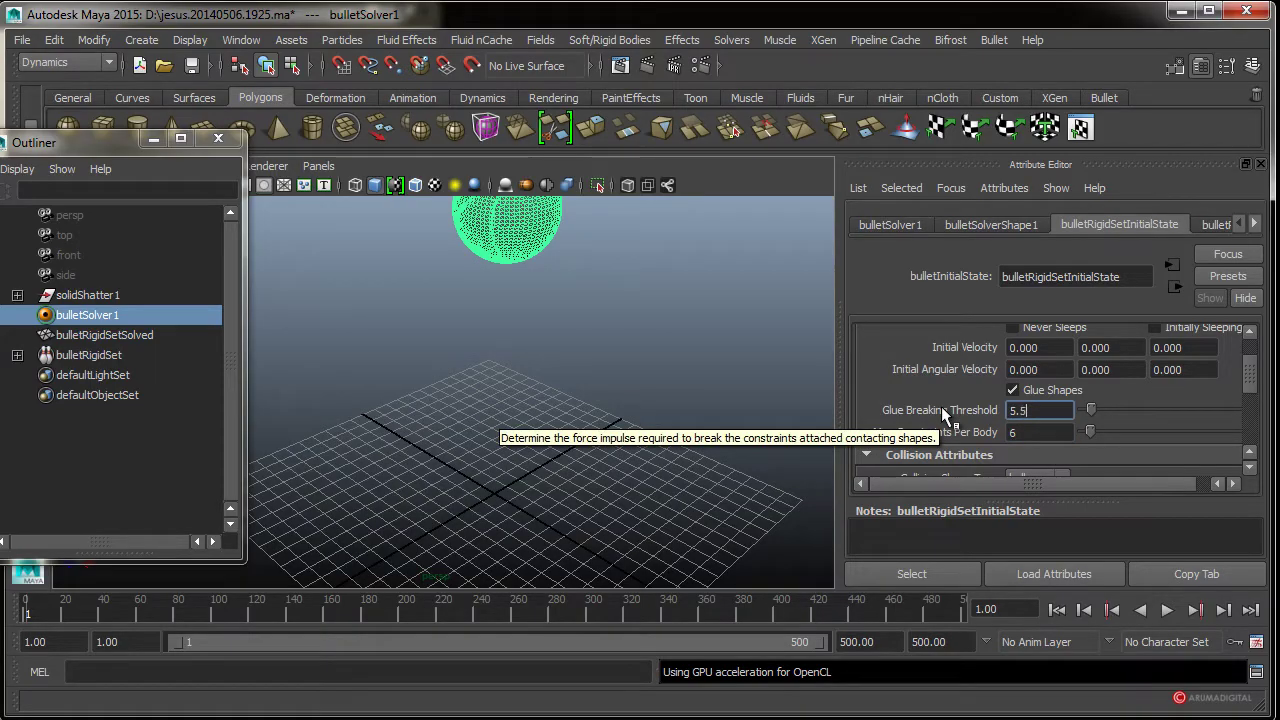
key("Tab")
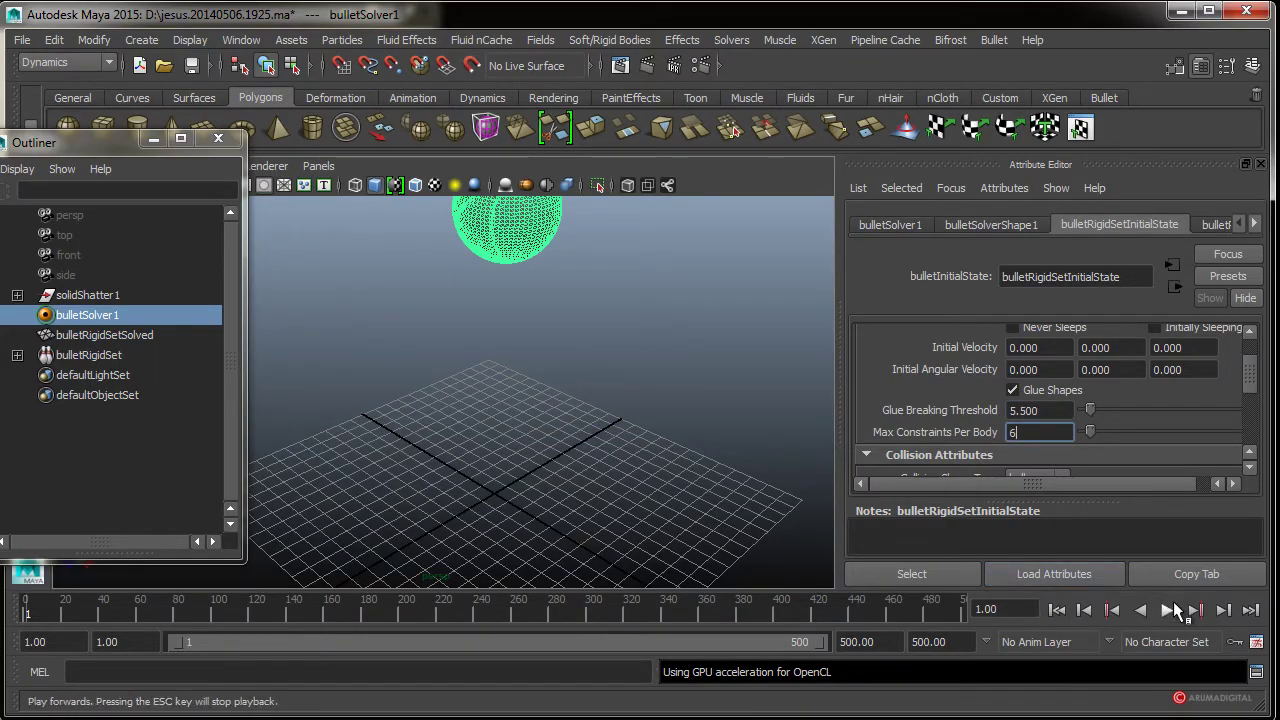
left_click(1170, 608)
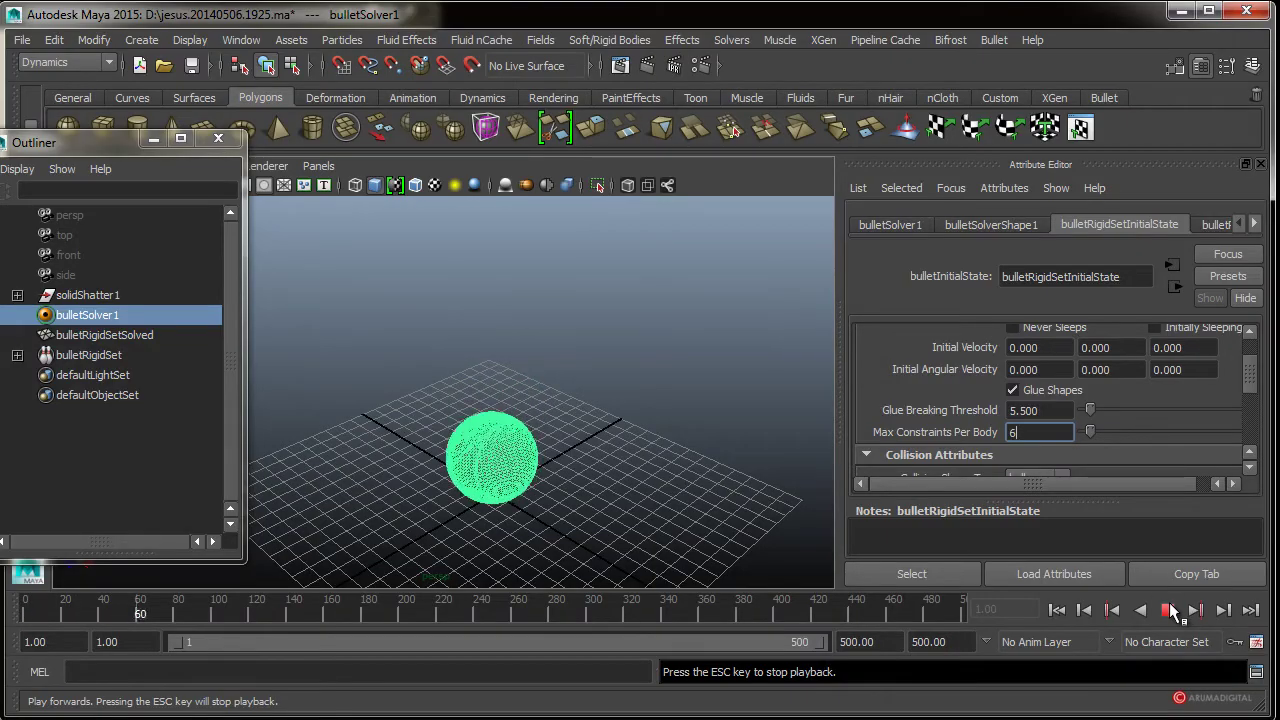
left_click(1170, 610)
- Test a Glue Breaking Threshold of 5, replaying until frame 63
left_click(1045, 411)
type("5")
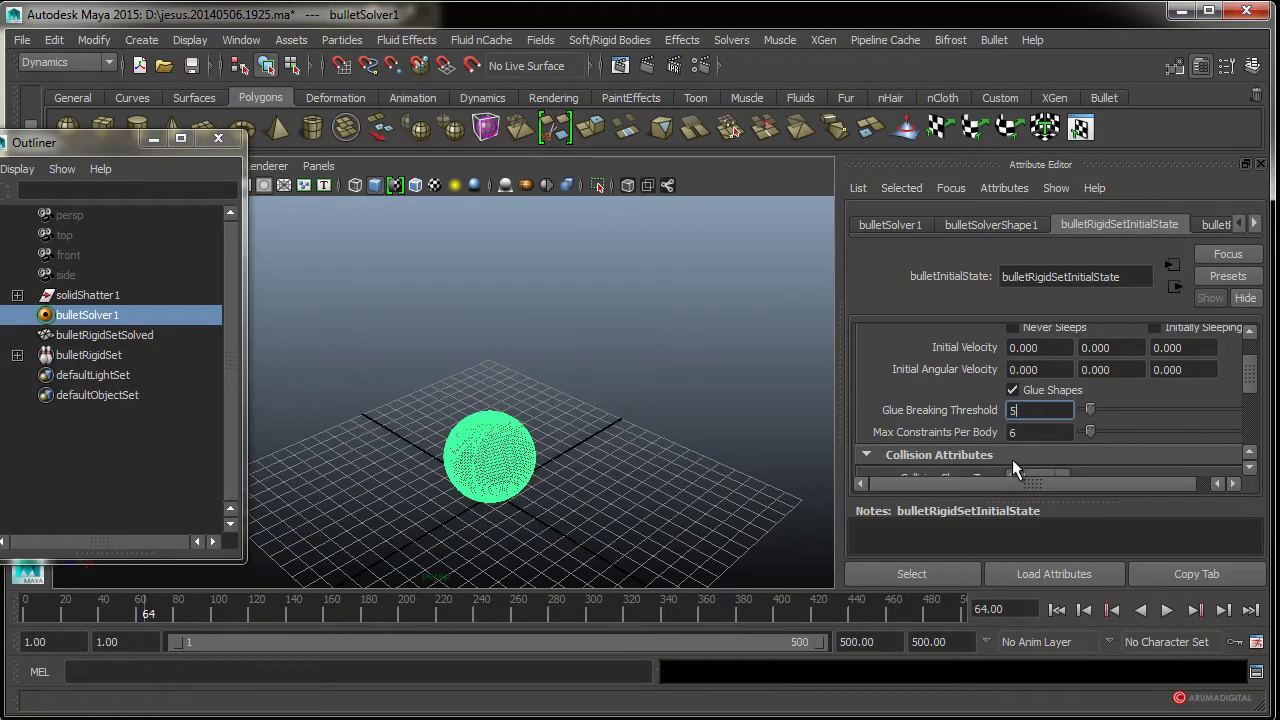
key("Tab")
left_click(1051, 605)
left_click(1168, 611)
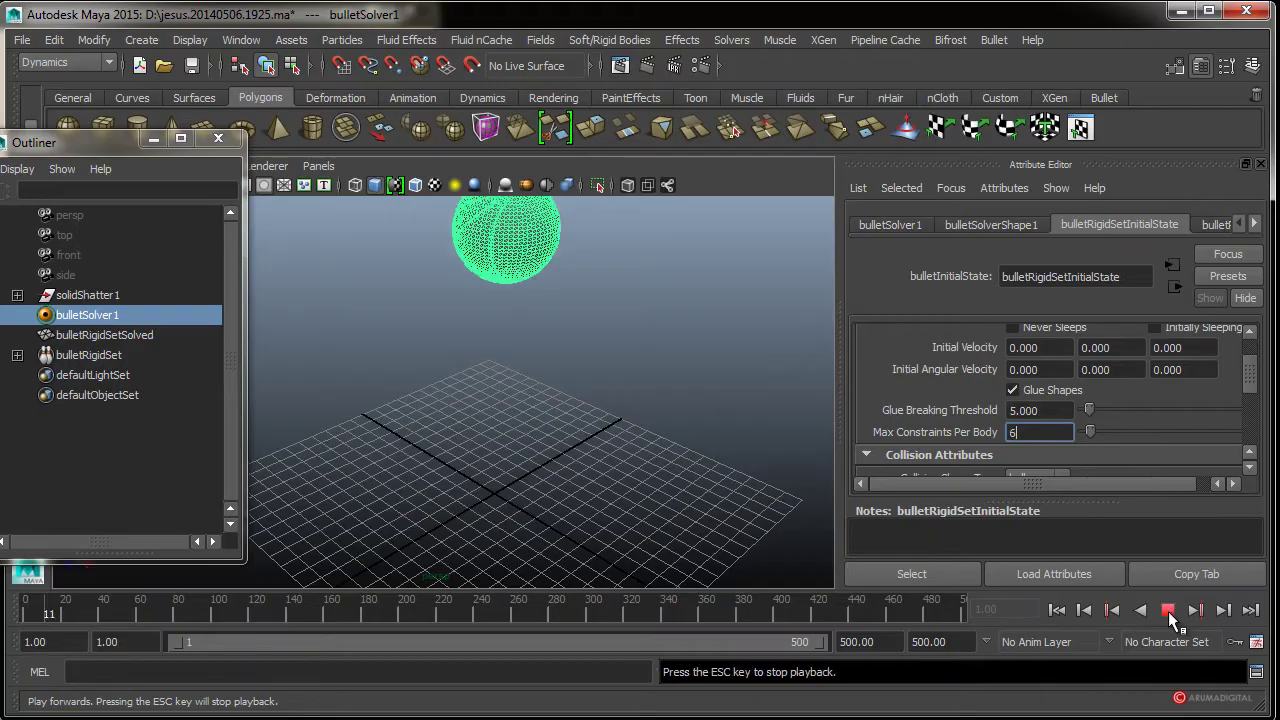
left_click(1168, 611)
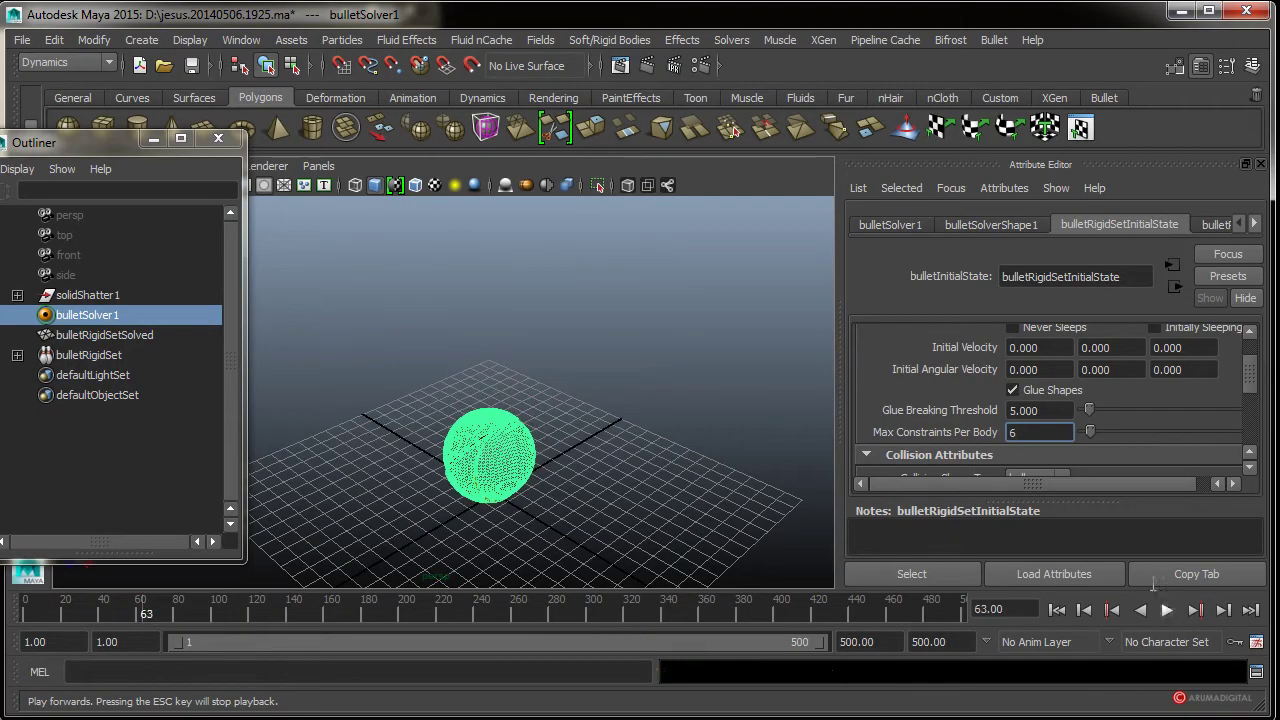
- Set the Glue Breaking Threshold to 4
left_click(1061, 410)
type("4")
key("Tab")
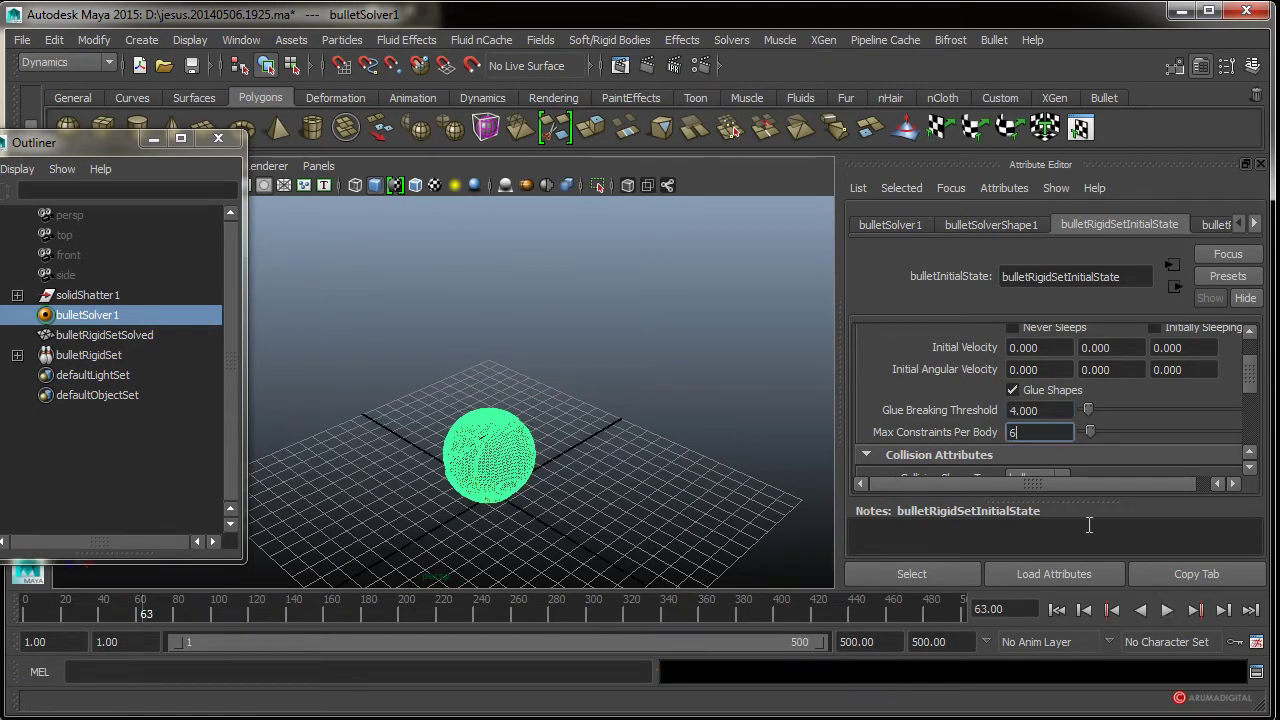
- Replay with threshold 4 to frame 100 and orbit around the broken pieces
left_click(1084, 606)
left_click(1160, 610)
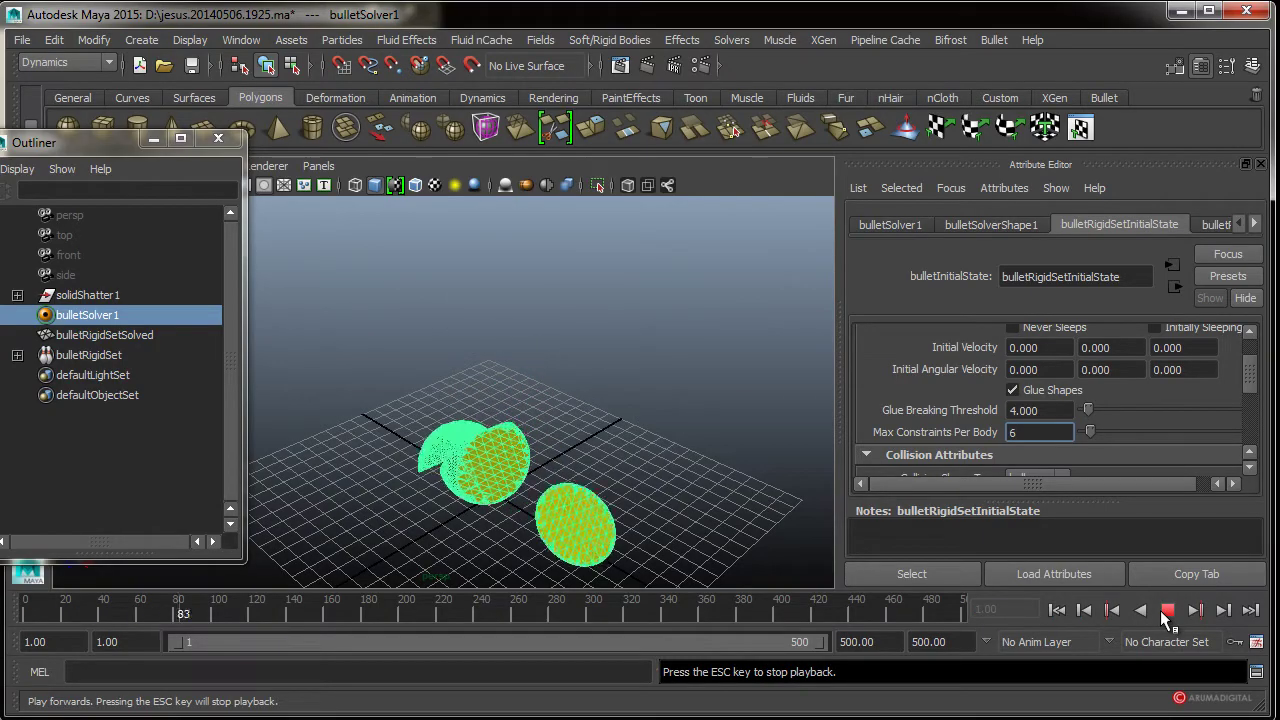
left_click(1160, 610)
left_click_drag(608, 563, 591, 474, "alt")
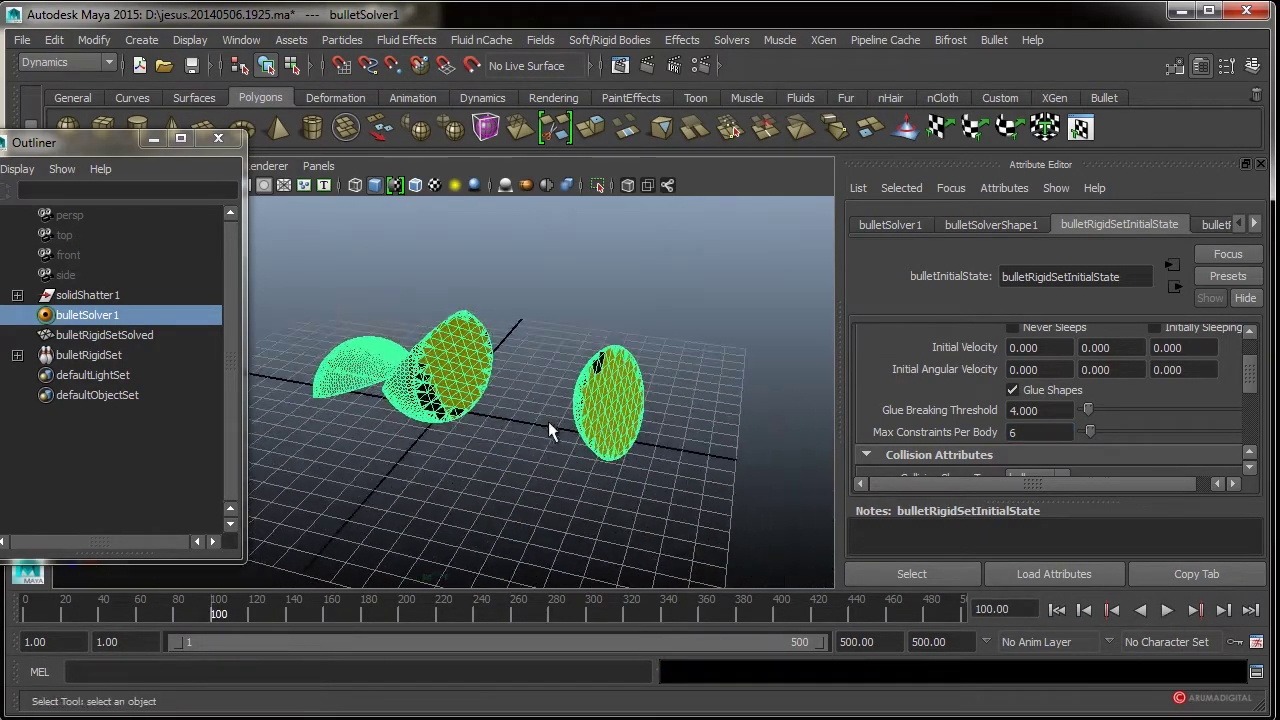
right_click_drag(508, 458, 694, 434, "alt")
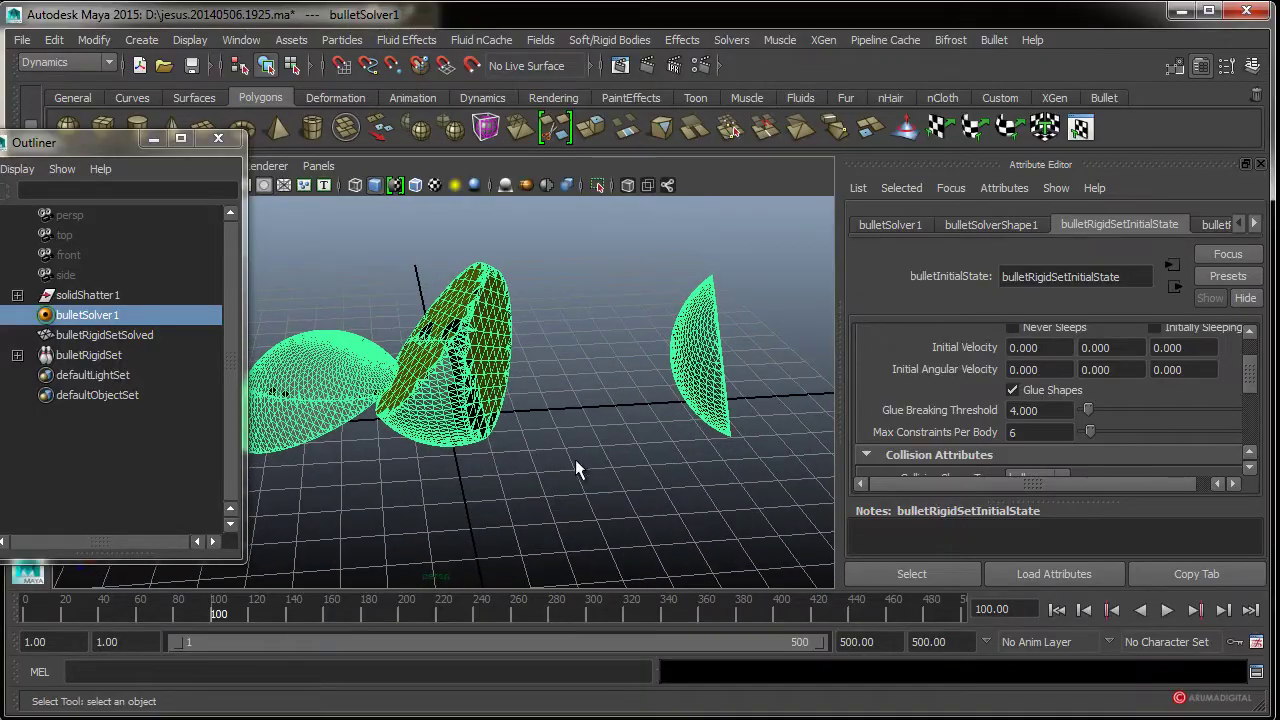
right_click_drag(575, 459, 363, 475, "alt")
left_click_drag(363, 475, 370, 420, "alt")
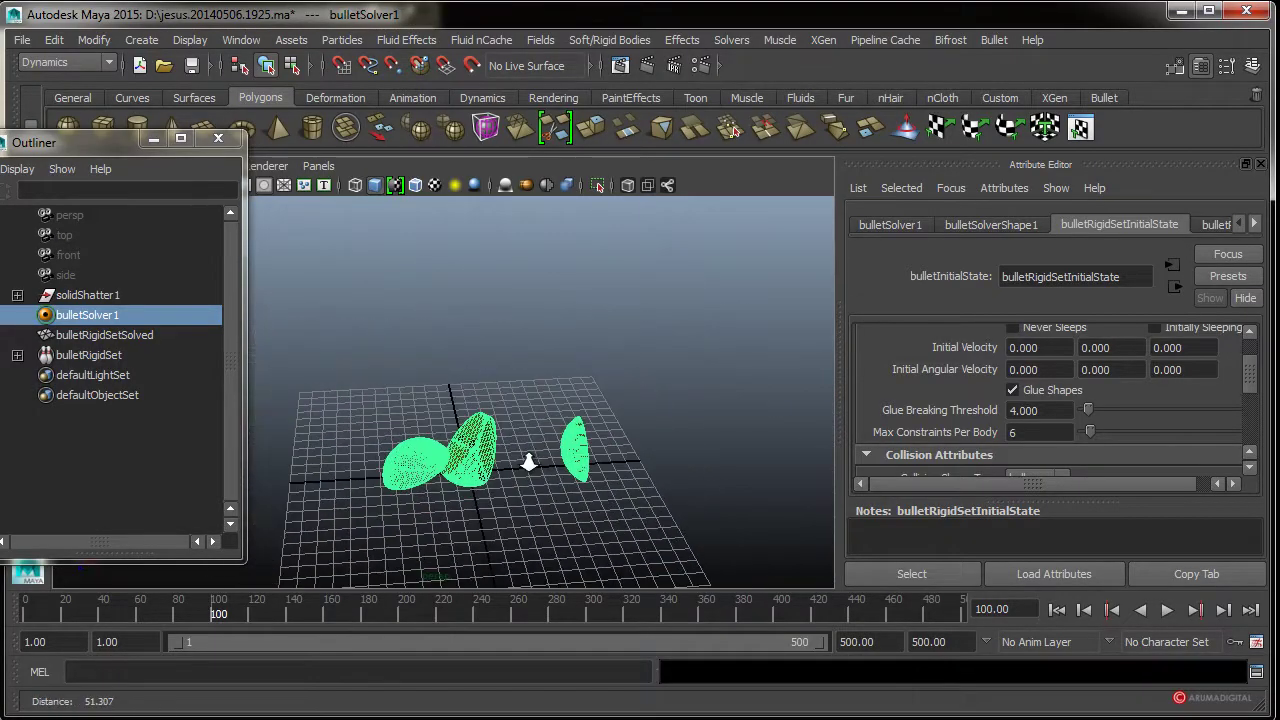
- Set the Glue Breaking Threshold to 3.5 and simulate from frame 1 to 206
left_click(1053, 415)
type("3")
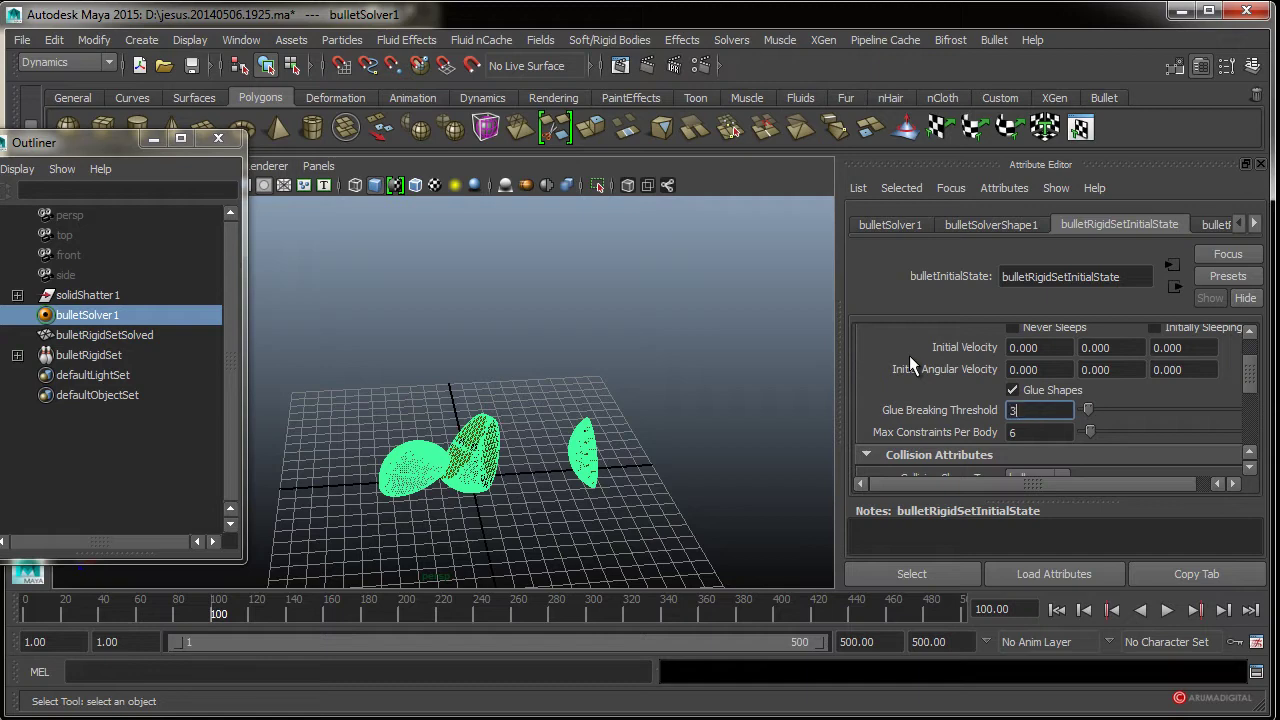
type(".5")
key("Tab")
left_click(1047, 611)
left_click(1166, 610)
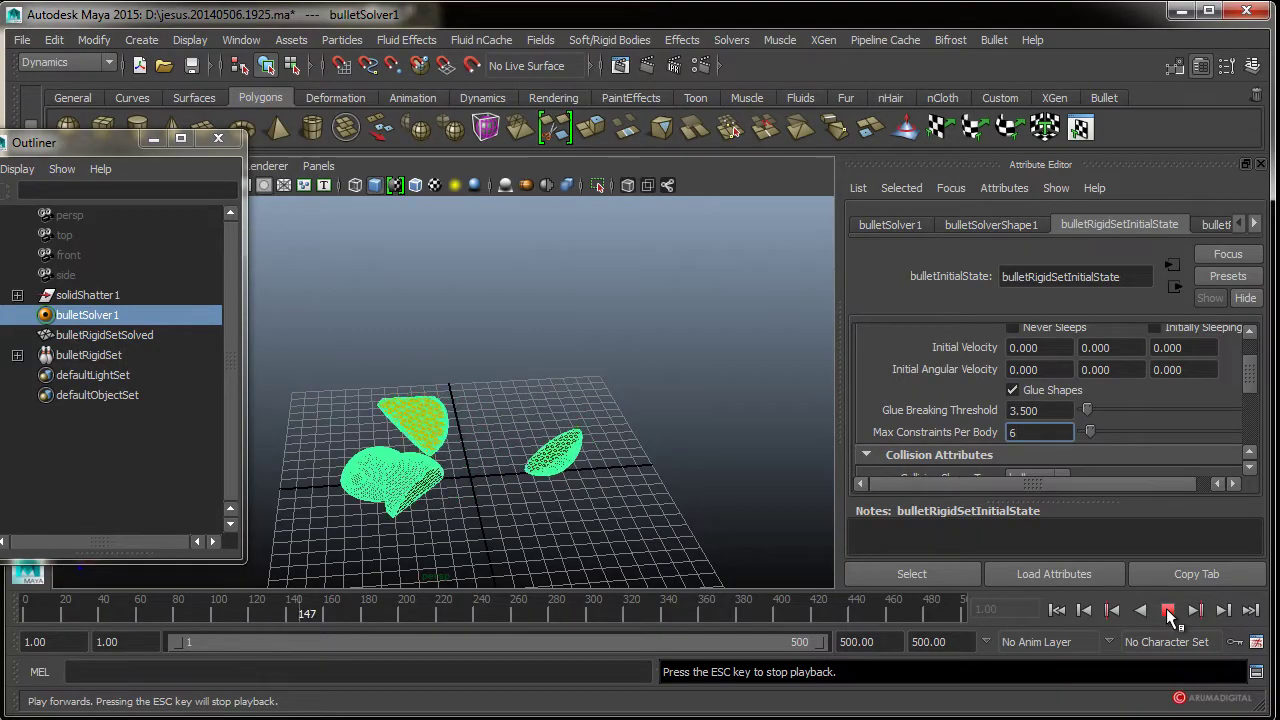
left_click(1168, 611)
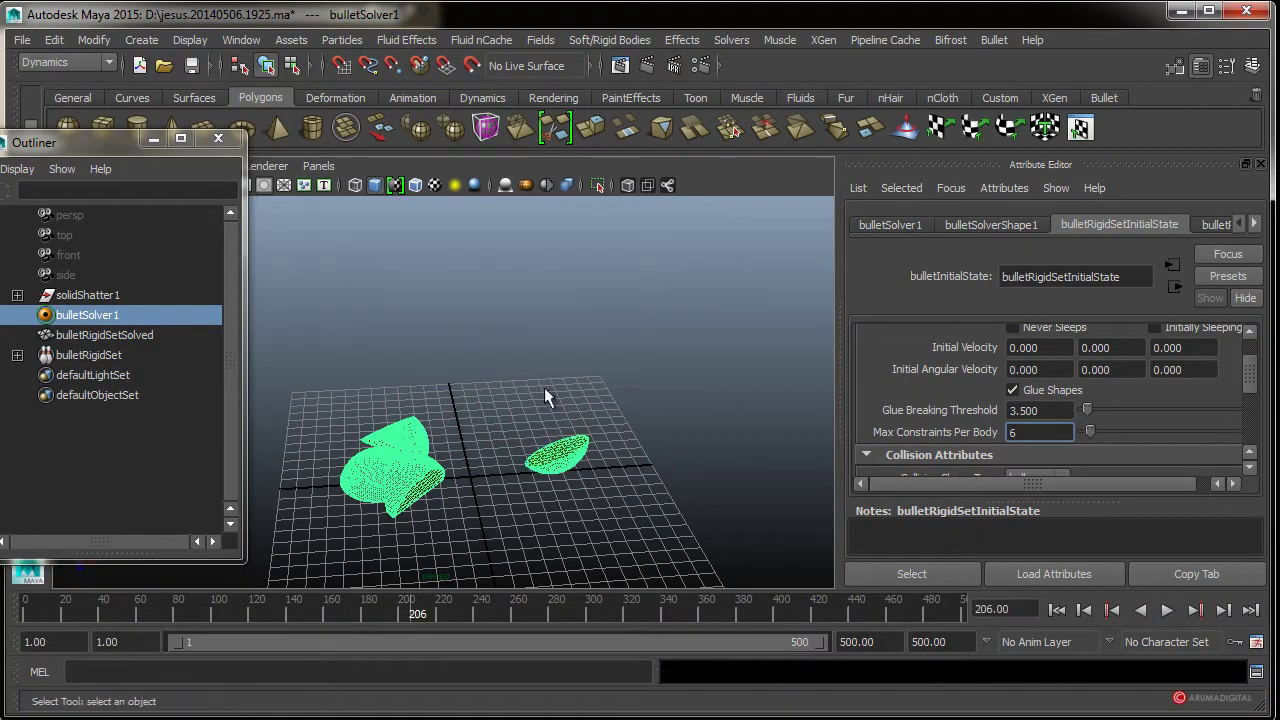
- Orbit and zoom around the scattered pieces, then scroll the Attribute Editor panel
right_click_drag(393, 443, 546, 378, "alt")
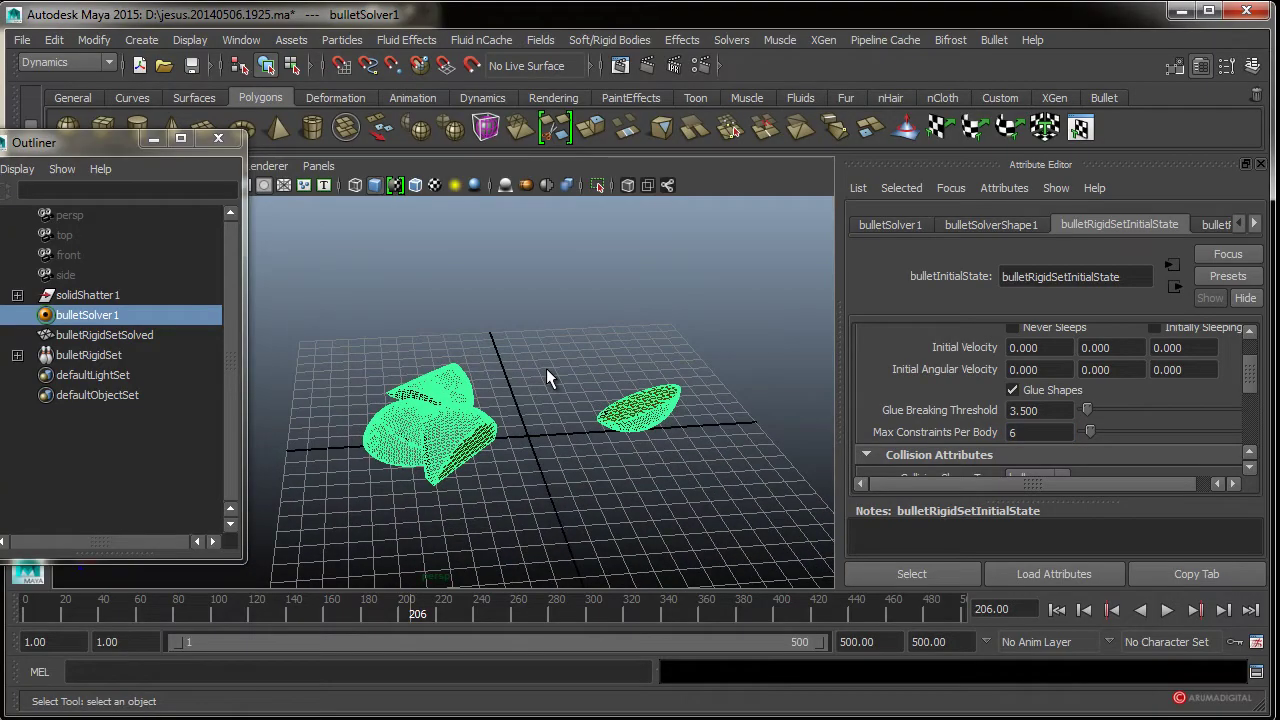
mouse_move(547, 378)
left_mouse_down("alt")
mouse_move(509, 480)
mouse_move(560, 500)
mouse_move(567, 486)
left_mouse_up("alt")
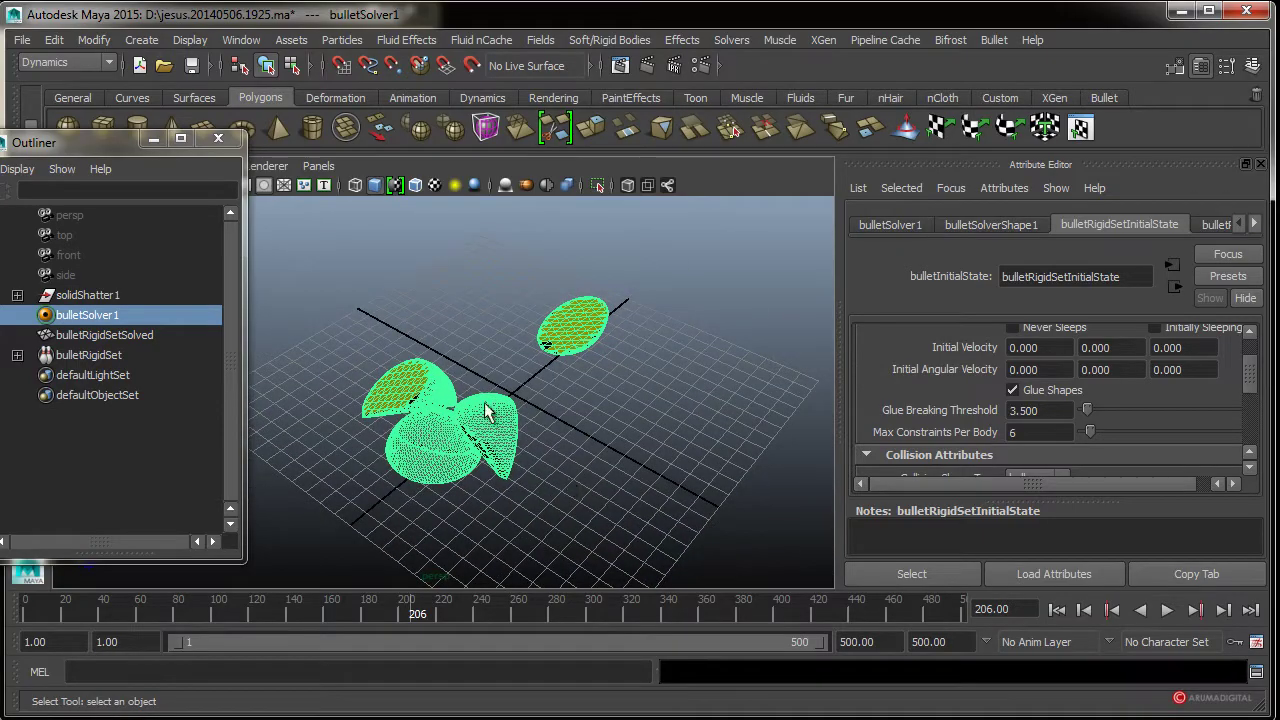
mouse_move(492, 415)
left_mouse_down("alt")
mouse_move(623, 417)
mouse_move(480, 418)
mouse_move(477, 395)
left_mouse_up("alt")
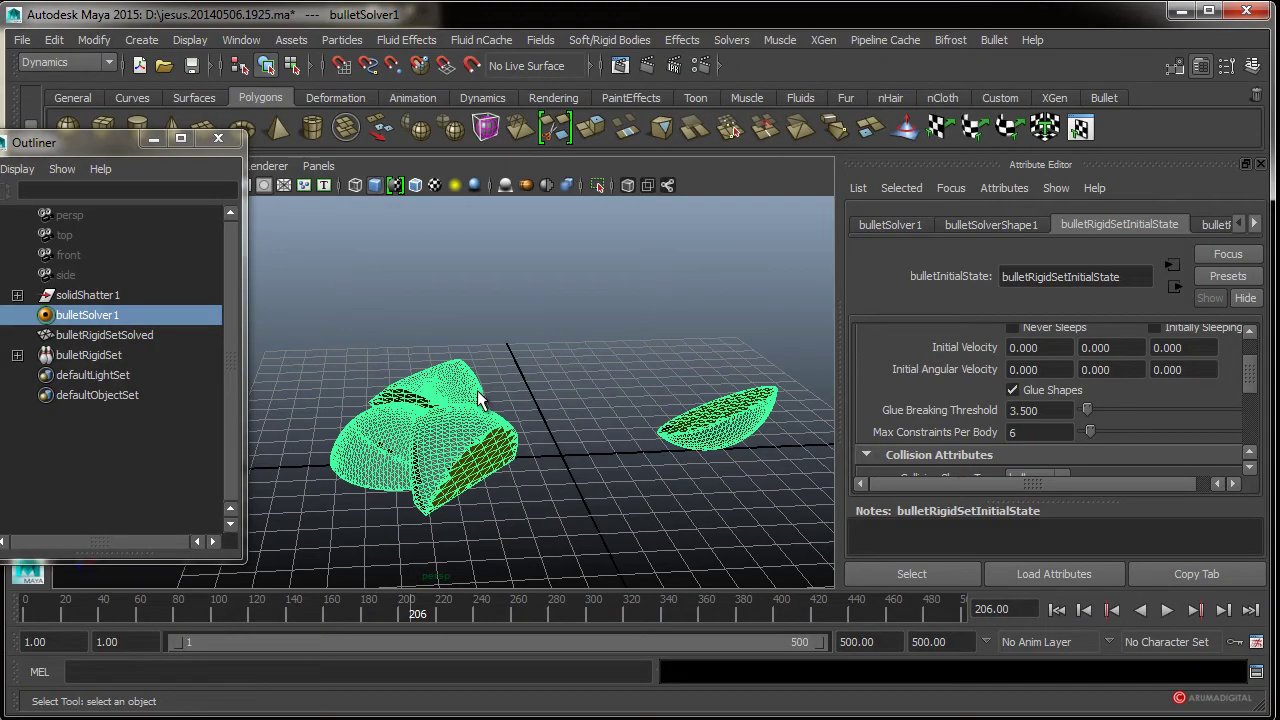
mouse_move(476, 444)
right_mouse_down("alt")
mouse_move(623, 449)
mouse_move(533, 455)
right_mouse_up("alt")
left_click_drag(533, 455, 631, 477, "alt")
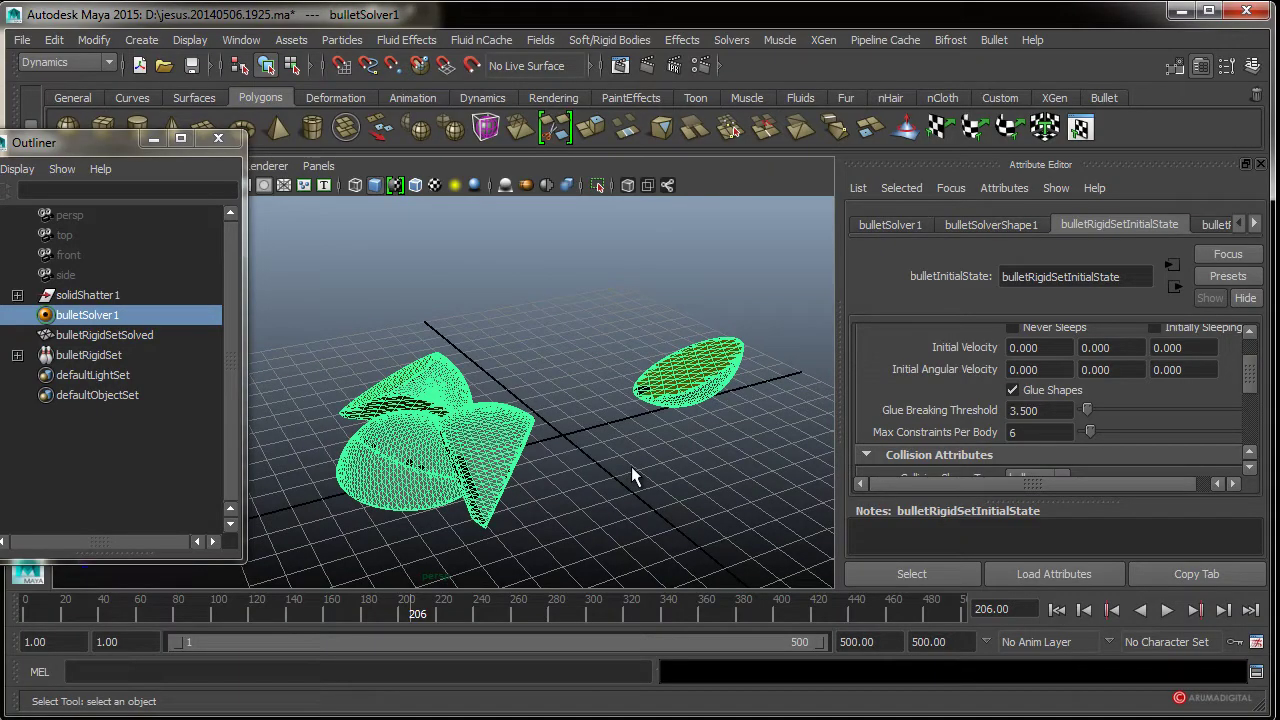
left_click_drag(1257, 368, 1257, 381)
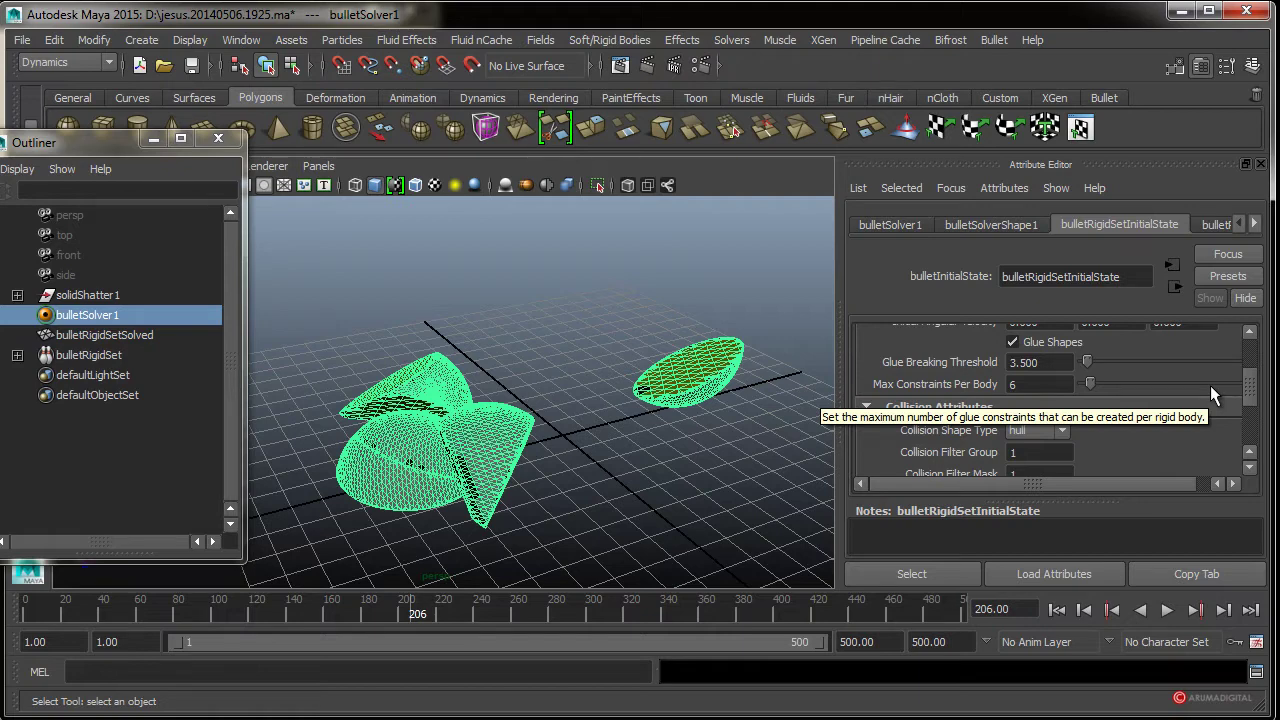
mouse_move(1257, 412)
left_mouse_down()
mouse_move(1263, 443)
mouse_move(1270, 428)
left_mouse_up()
scroll(569, 441, "down", 2)
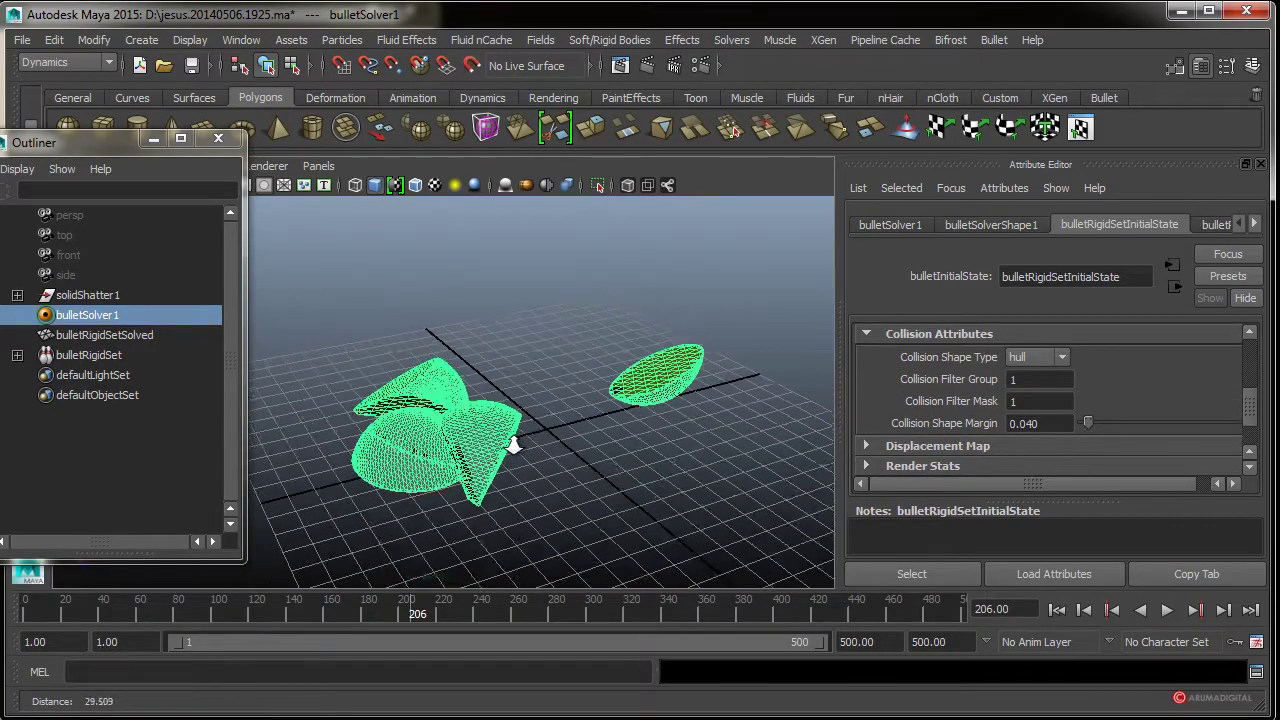
left_click_drag(1256, 405, 1256, 385)
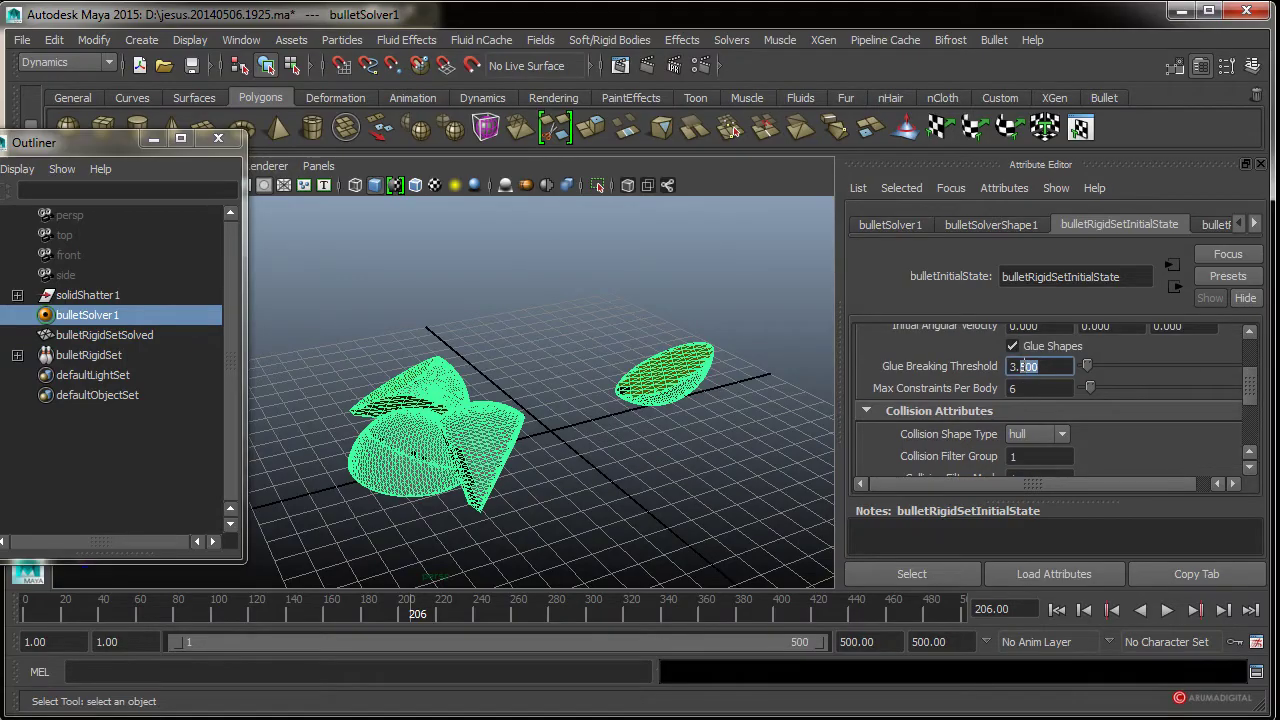
- Set the Glue Breaking Threshold to 3.0, replay the shatter, and rewind to frame 1
type("0")
key("Return")
left_click(1164, 611)
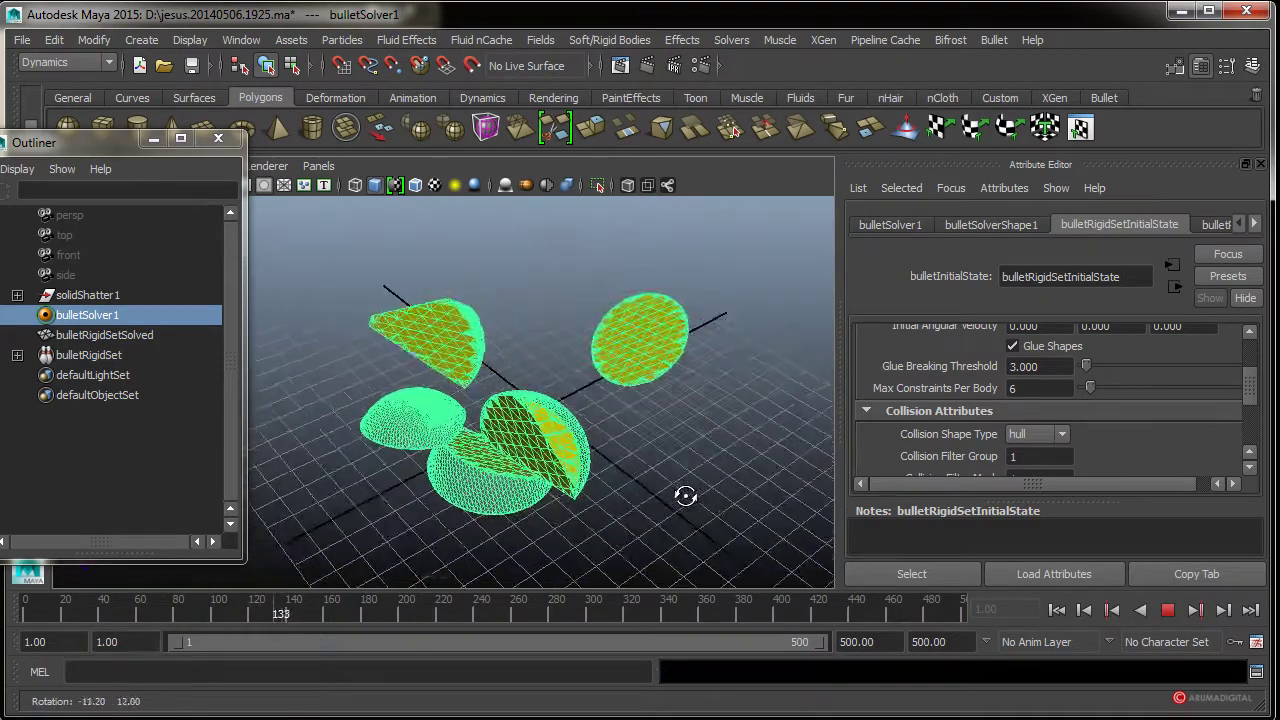
left_click(1160, 610)
left_click(1057, 609)
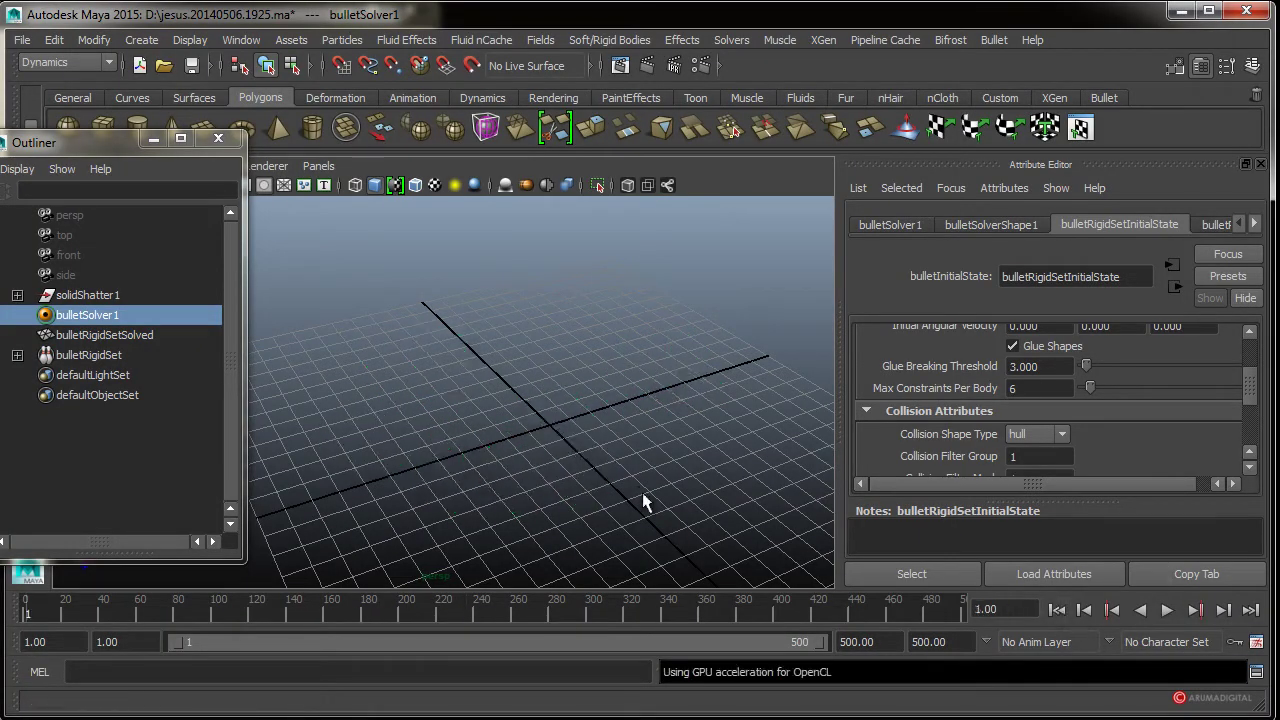
- Close the Outliner and reframe the view on the whole sphere above the grid
mouse_move(642, 492)
right_mouse_down("alt")
mouse_move(380, 477)
mouse_move(531, 399)
right_mouse_up("alt")
left_click_drag(531, 399, 514, 409, "alt")
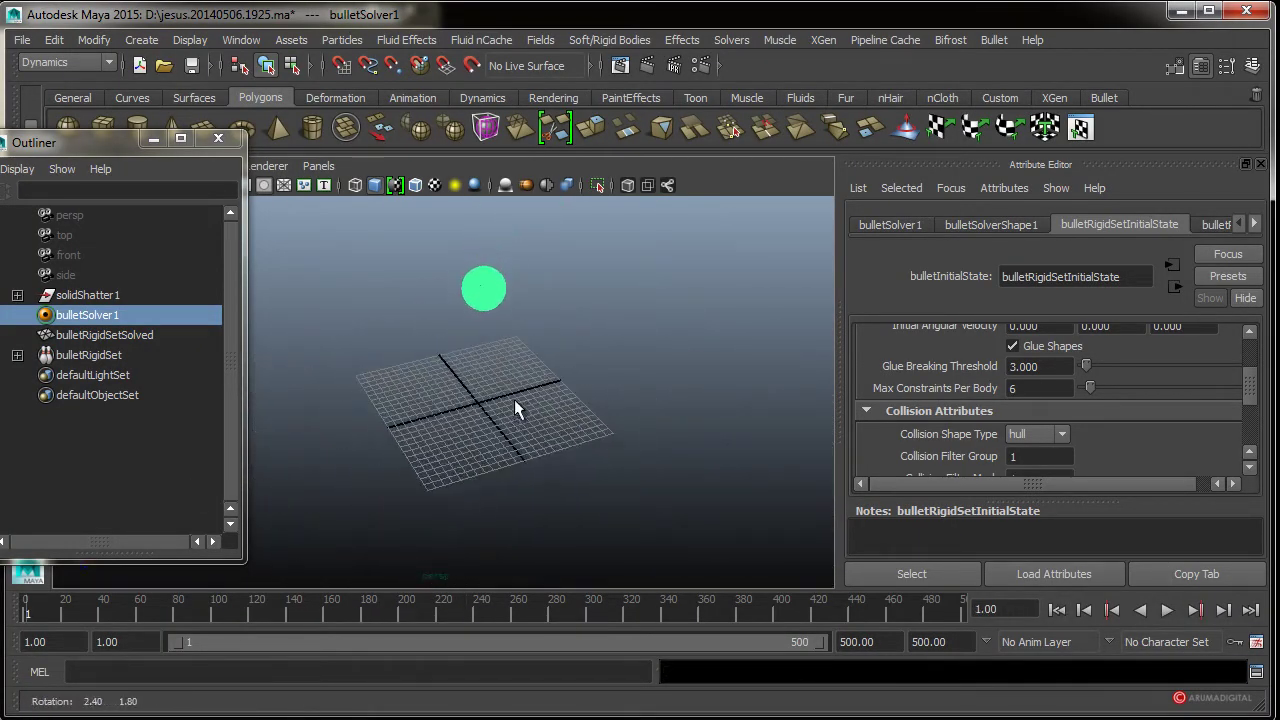
left_click(219, 148)
left_click_drag(600, 309, 612, 372, "alt")
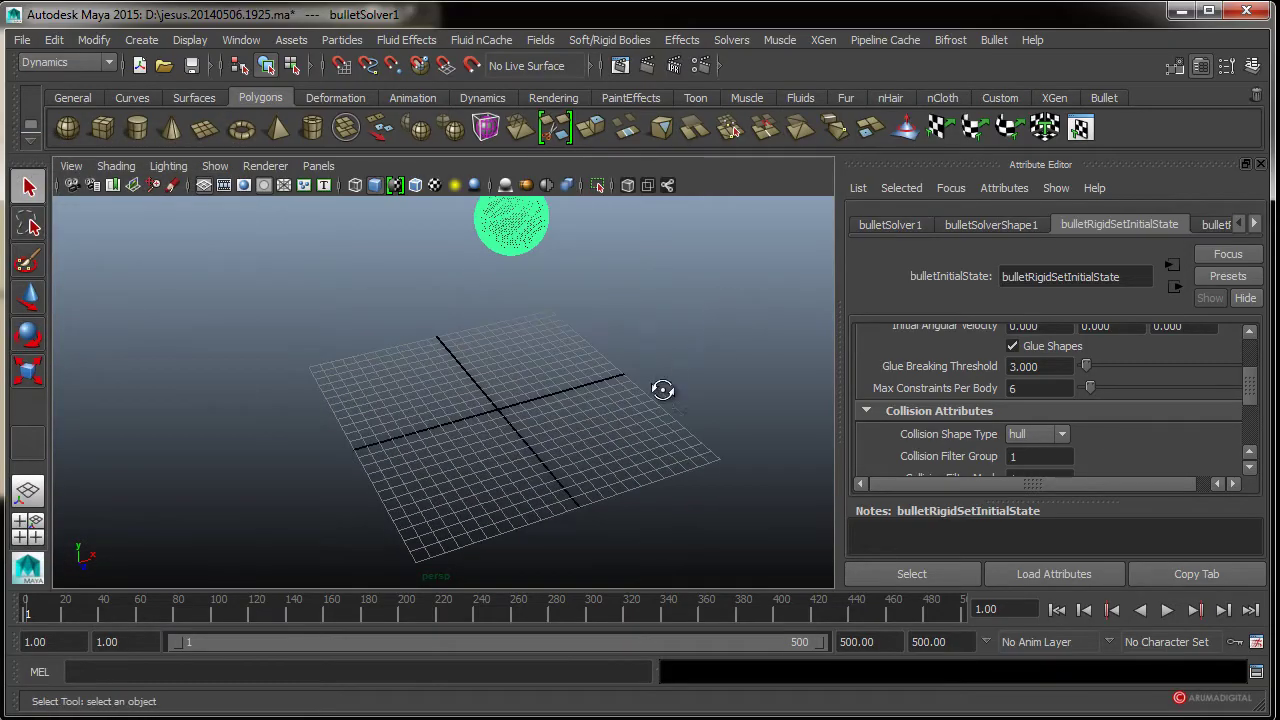
middle_click_drag(612, 373, 560, 487, "alt")
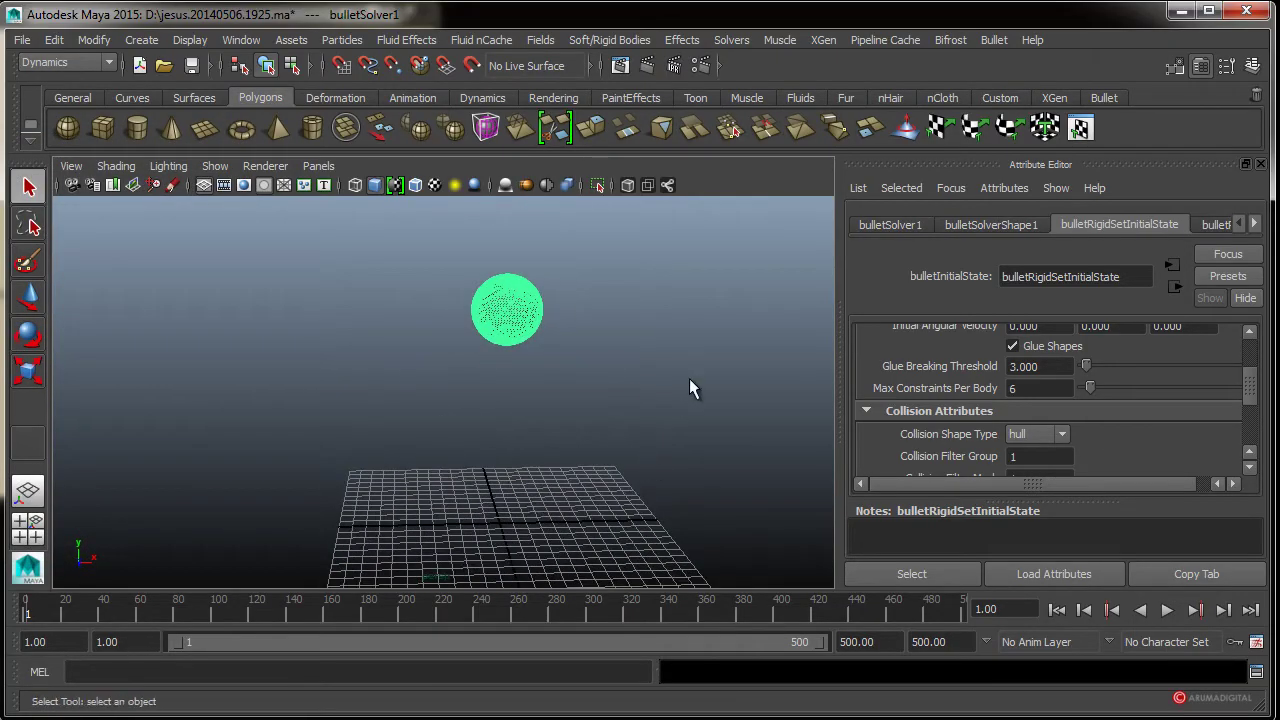
middle_click_drag(644, 386, 639, 351, "alt")
left_click(240, 42)
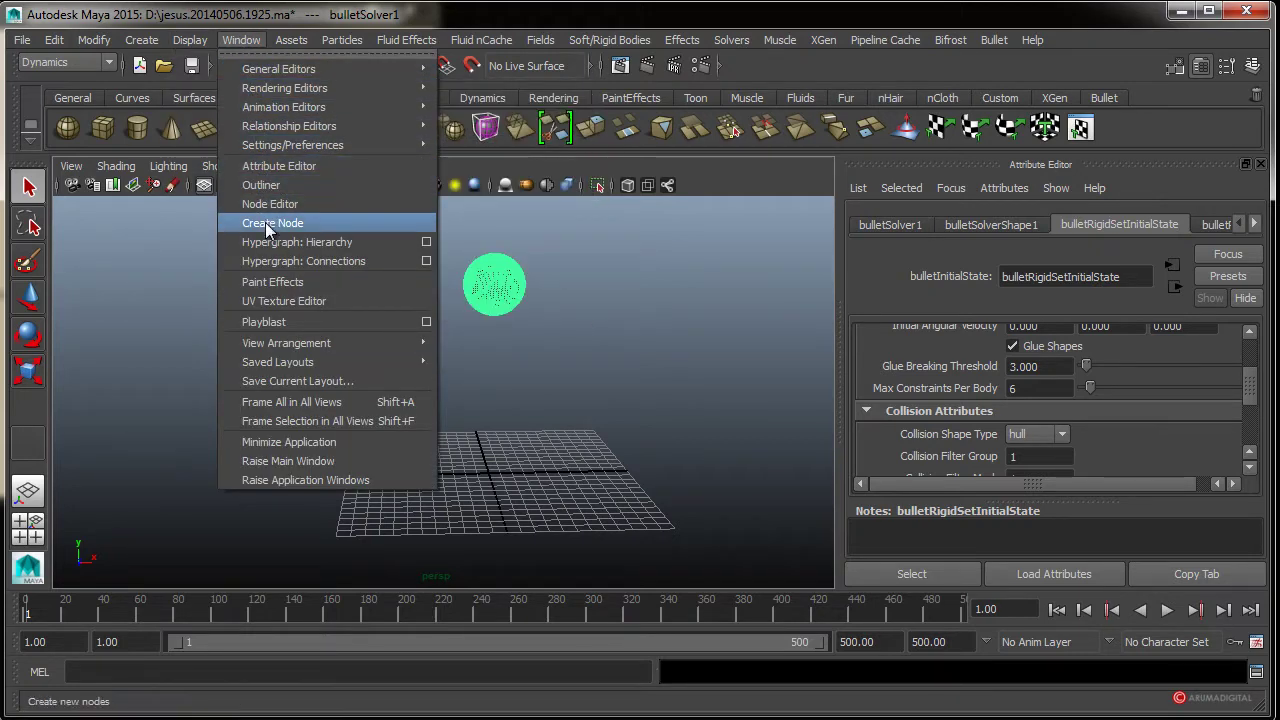
- Delete solidShatter1, bulletSolver1 and bulletRigidSetSolved from the Outliner
left_click(264, 186)
left_click(85, 295)
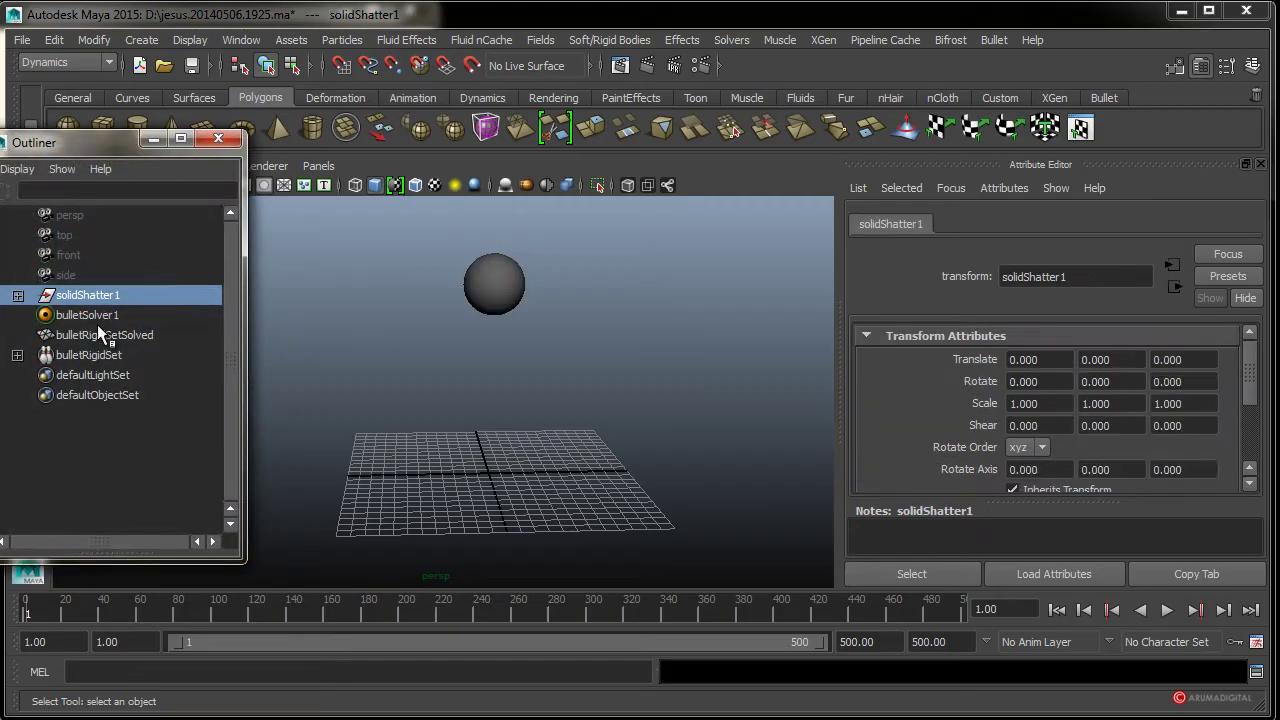
key("Delete")
left_click(88, 298)
key("Delete")
left_click(88, 298)
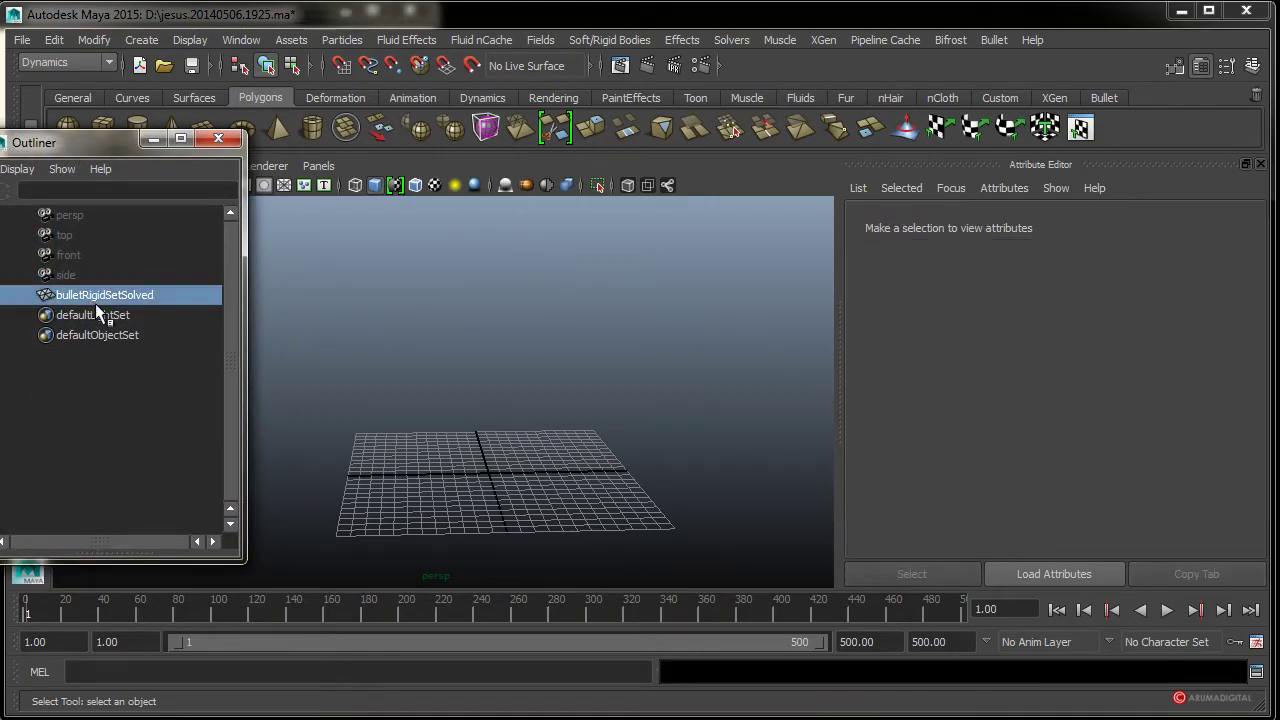
key("Delete")
- Close the Outliner, orbit the empty grid and pick the Polygon Cube shelf tool
left_click(230, 141)
mouse_move(366, 349)
left_mouse_down("alt")
mouse_move(563, 334)
mouse_move(529, 343)
mouse_move(591, 371)
mouse_move(437, 420)
mouse_move(503, 477)
mouse_move(486, 463)
mouse_move(465, 308)
left_mouse_up("alt")
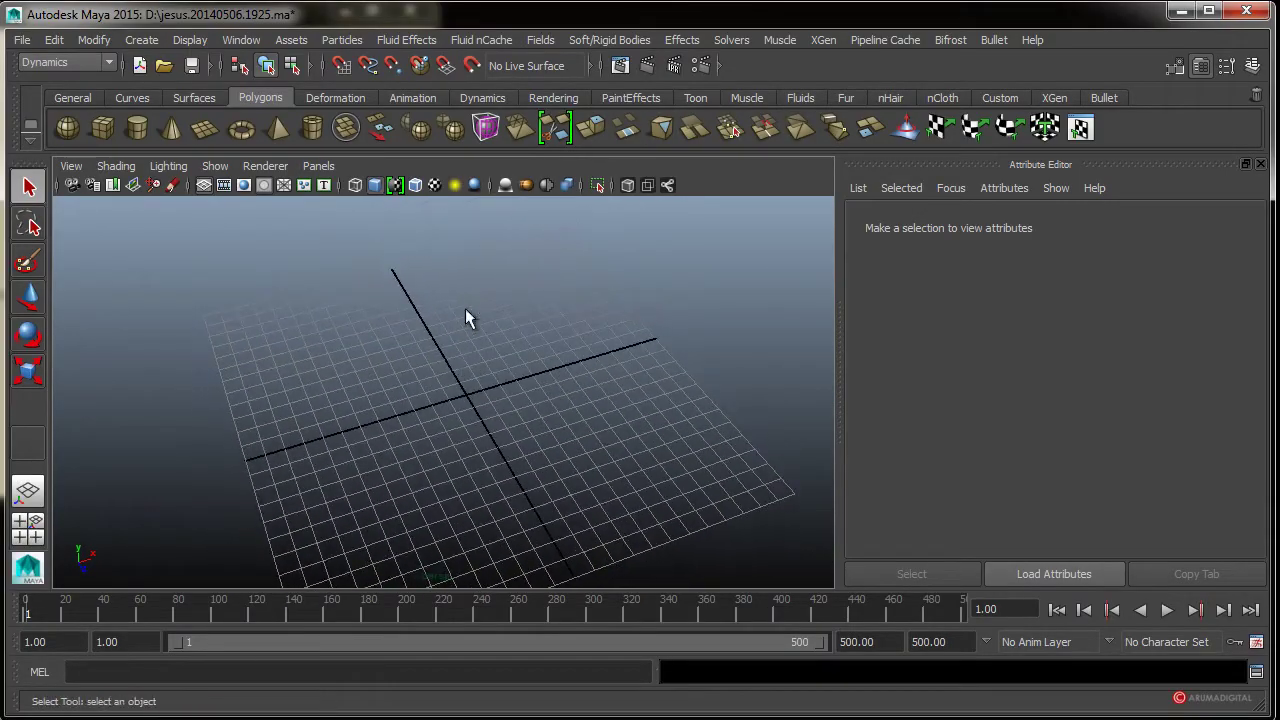
left_click(103, 125)
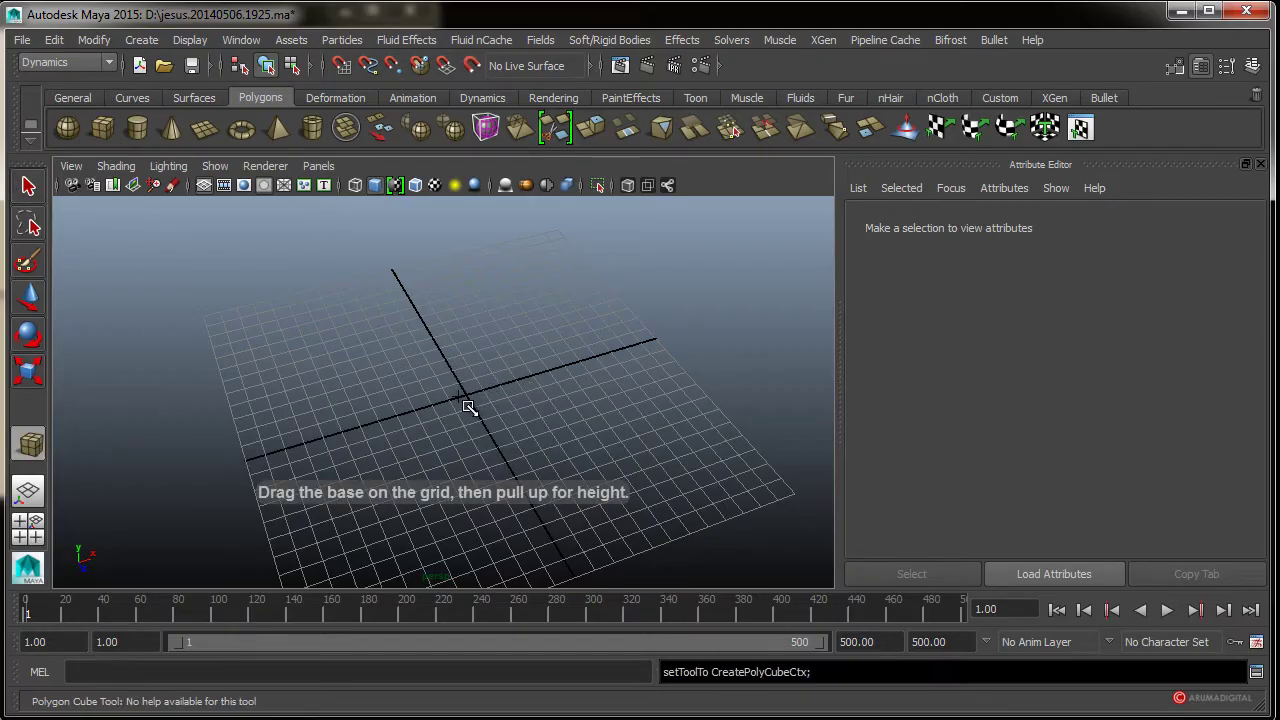
- Create pCube1 at the grid origin as a 1 × 1 × 5 box with depth 5
left_click(141, 40)
mouse_move(188, 88)
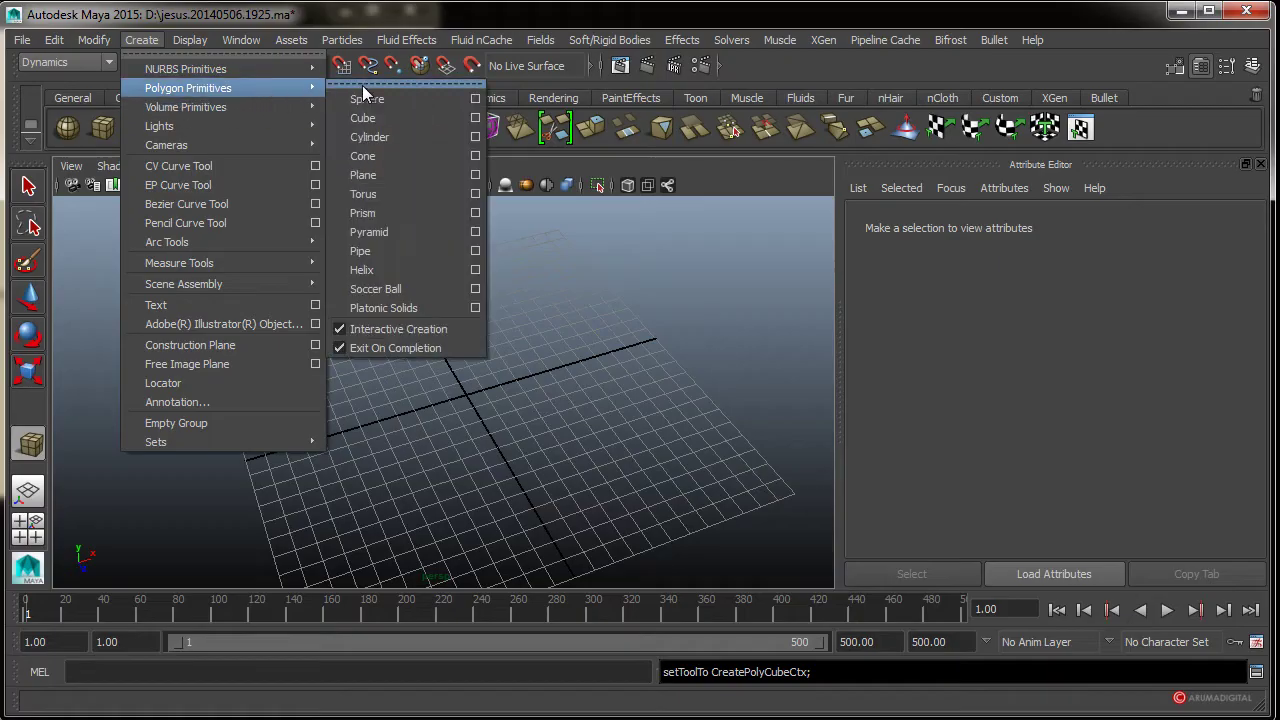
left_click(476, 119)
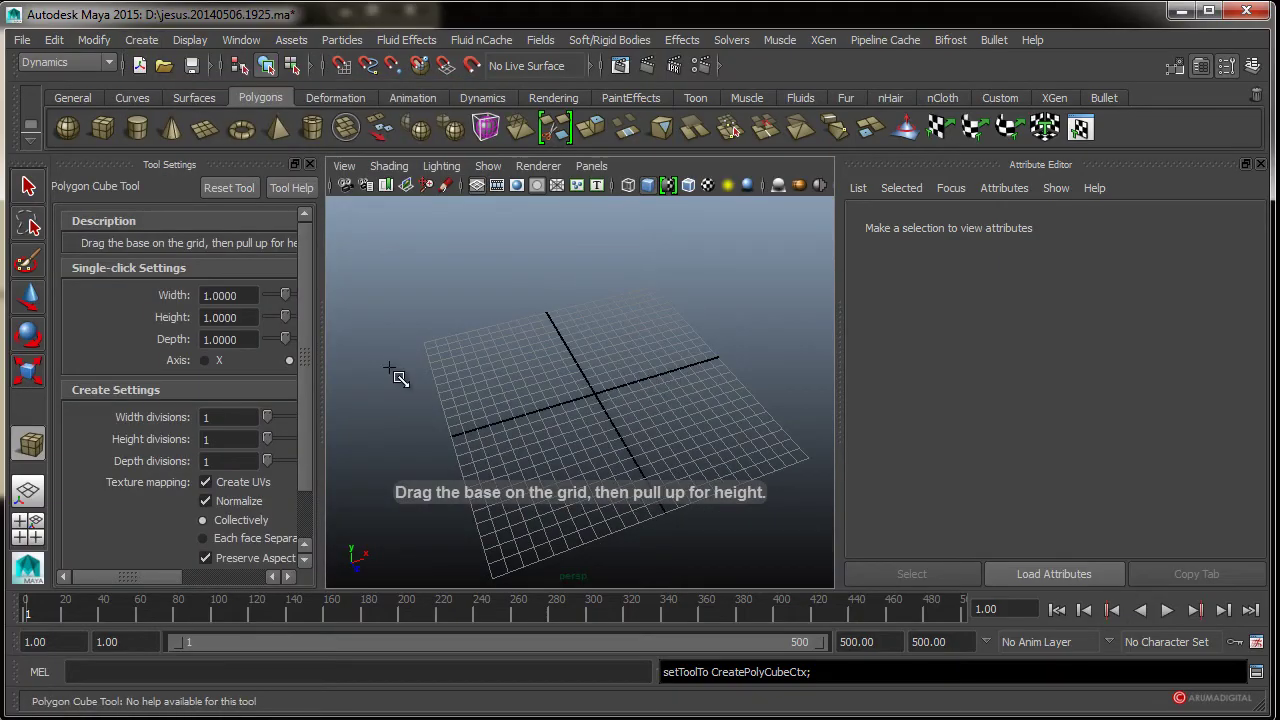
scroll(595, 408, "up", 5)
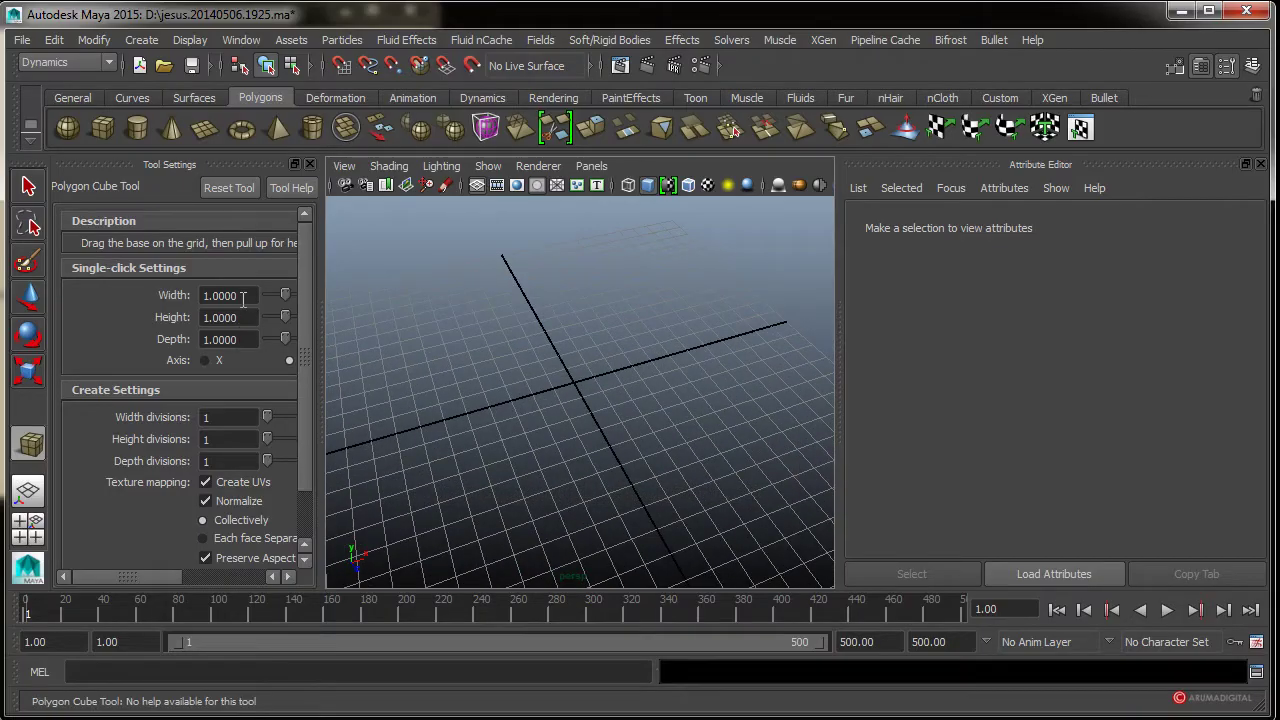
left_click(247, 340)
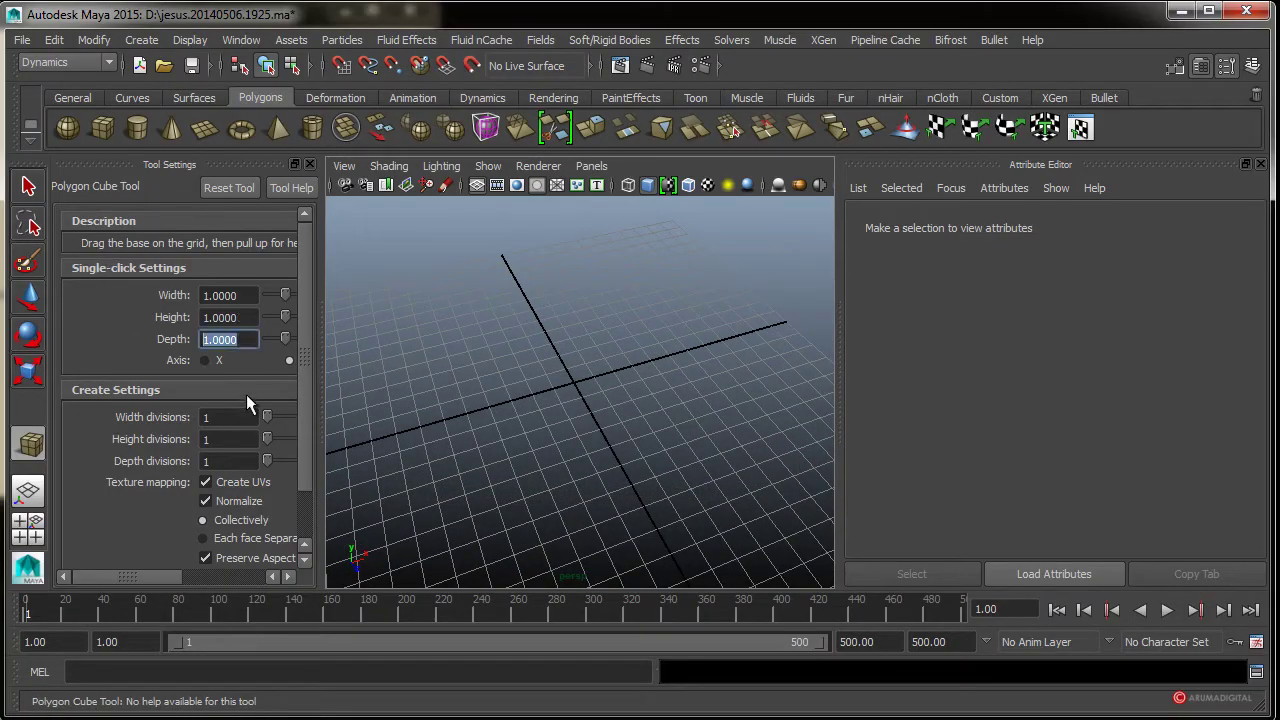
type("5")
left_click(253, 317)
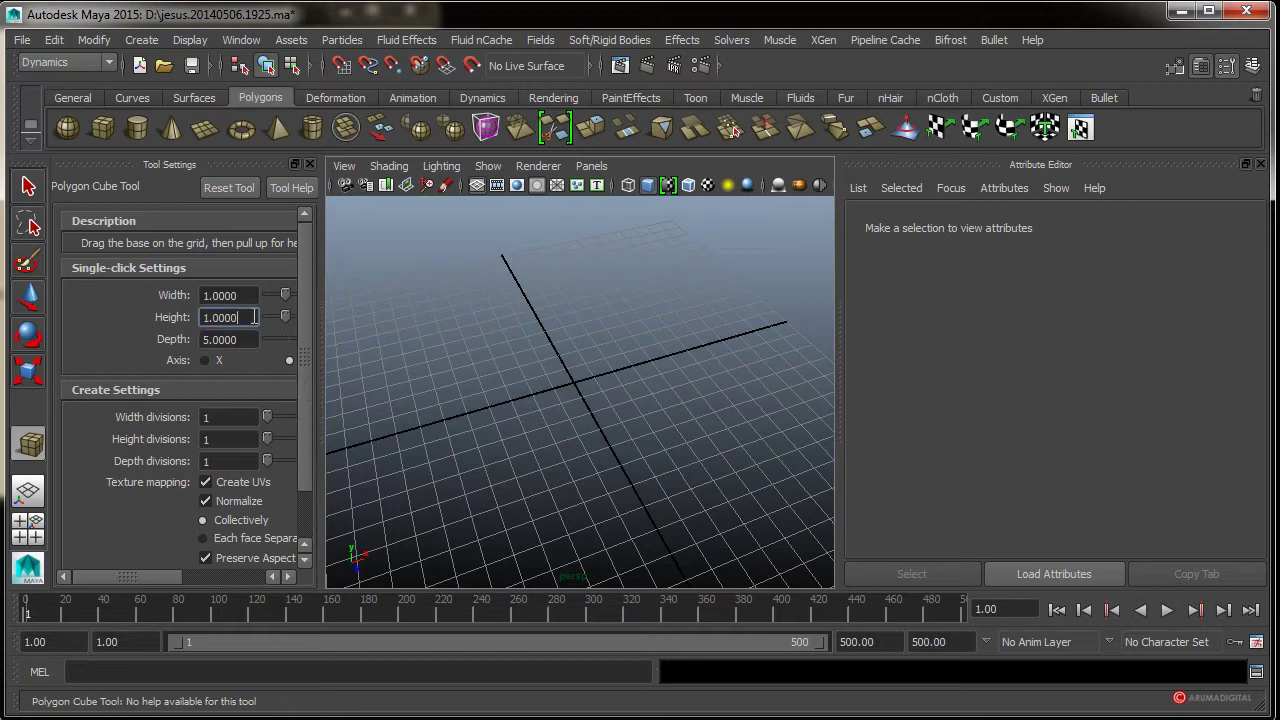
left_click(579, 386)
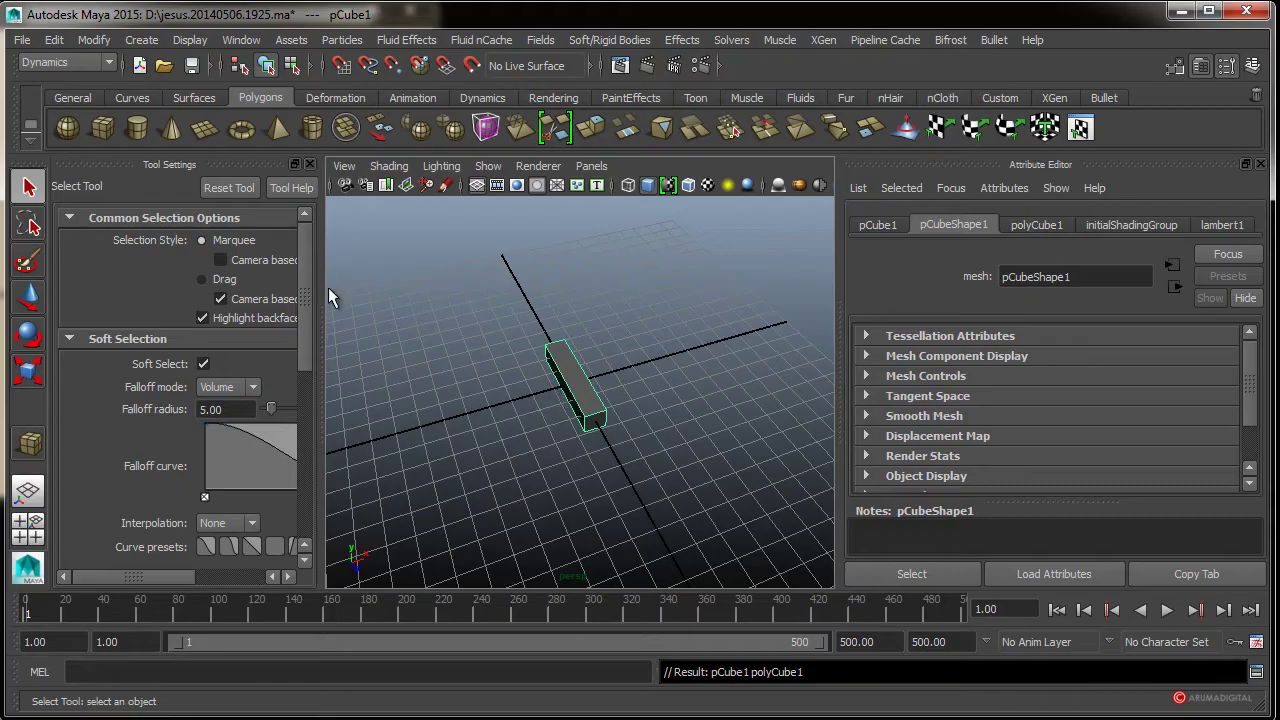
- Duplicate the beam with Ctrl+D and lift the copy roughly upward along Y
left_click(311, 166)
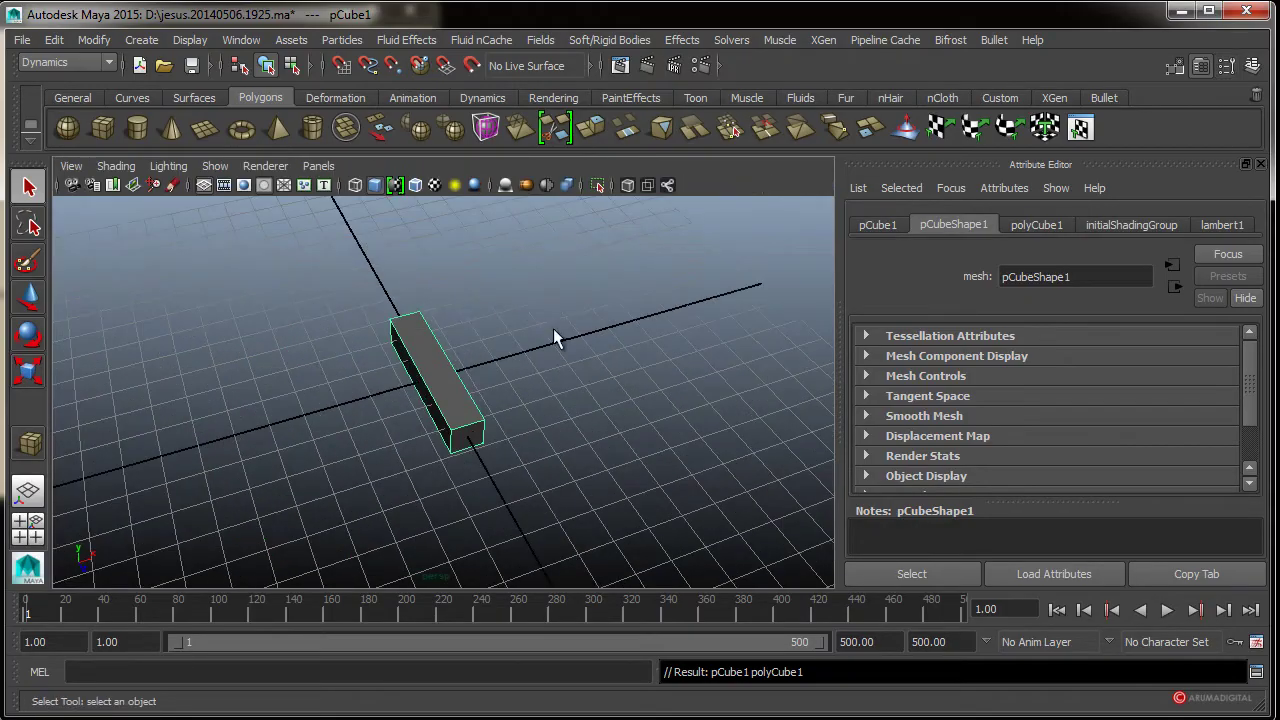
mouse_move(426, 366)
left_mouse_down("alt")
mouse_move(379, 379)
mouse_move(395, 381)
left_mouse_up("alt")
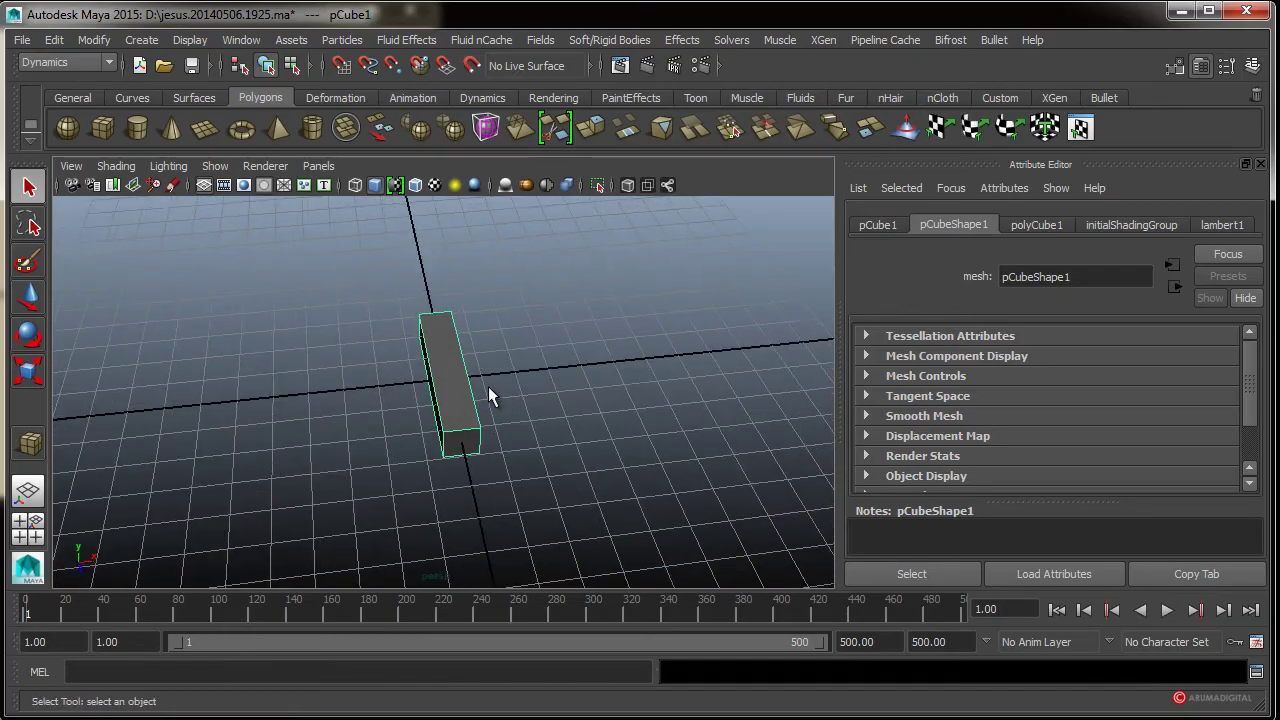
key("w")
mouse_move(541, 371)
left_mouse_down()
mouse_move(414, 374)
mouse_move(516, 373)
mouse_move(471, 380)
mouse_move(513, 397)
left_mouse_up()
key("ctrl+z")
key("ctrl+d")
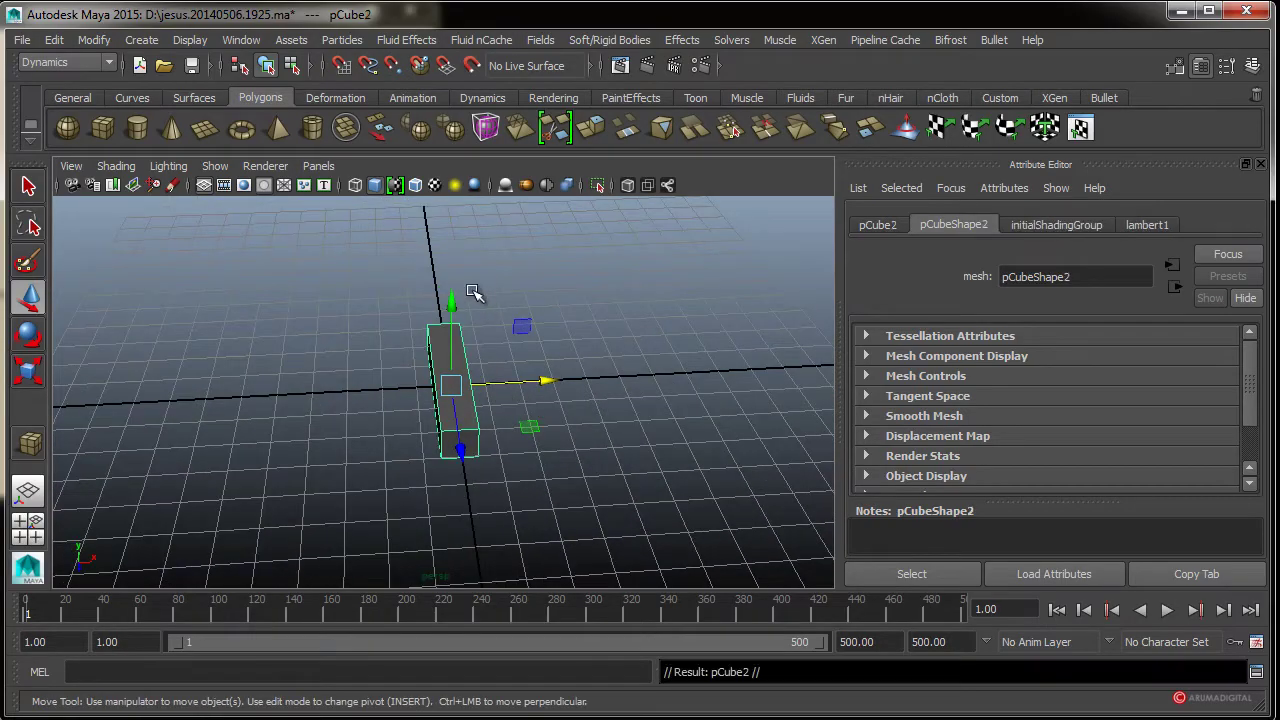
left_click_drag(451, 303, 453, 272)
- In the front view, raise the copy pCube2 above the original beam
mouse_move(475, 475)
left_mouse_down("alt")
mouse_move(457, 429)
mouse_move(580, 434)
mouse_move(500, 457)
mouse_move(504, 447)
left_mouse_up("alt")
right_click_drag(504, 447, 691, 463, "alt")
left_click_drag(691, 463, 476, 448, "alt")
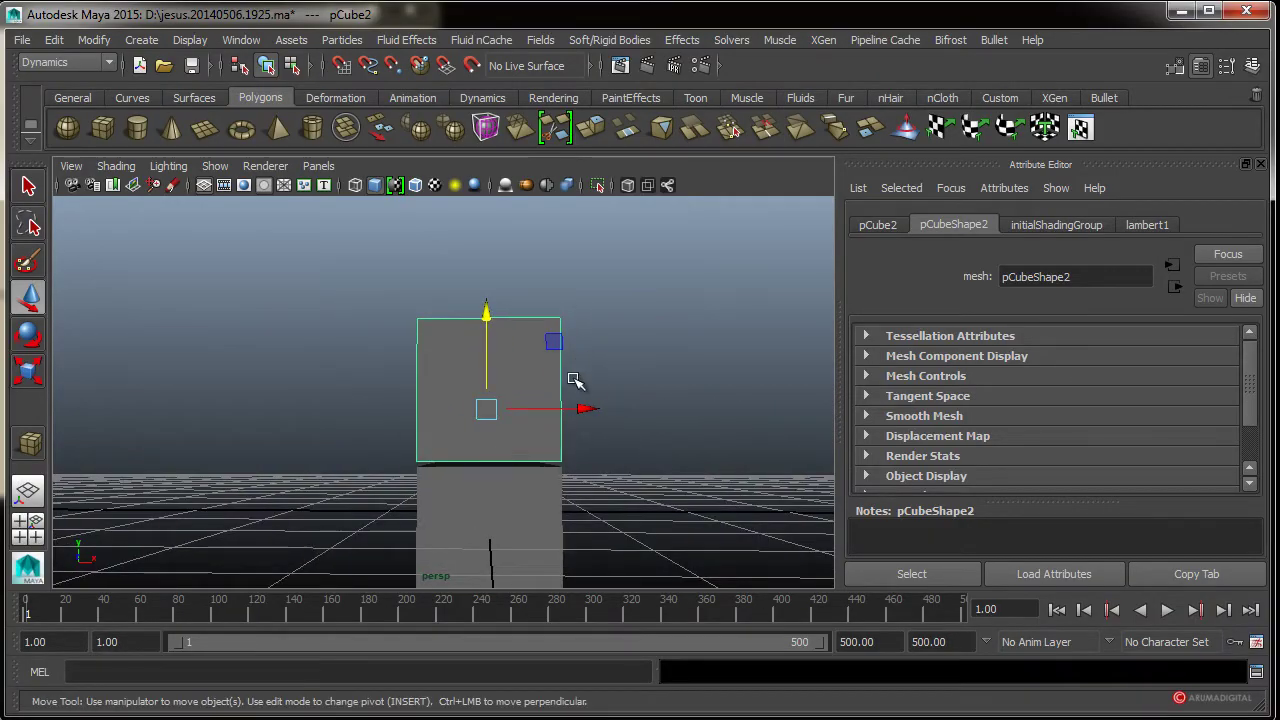
key("space")
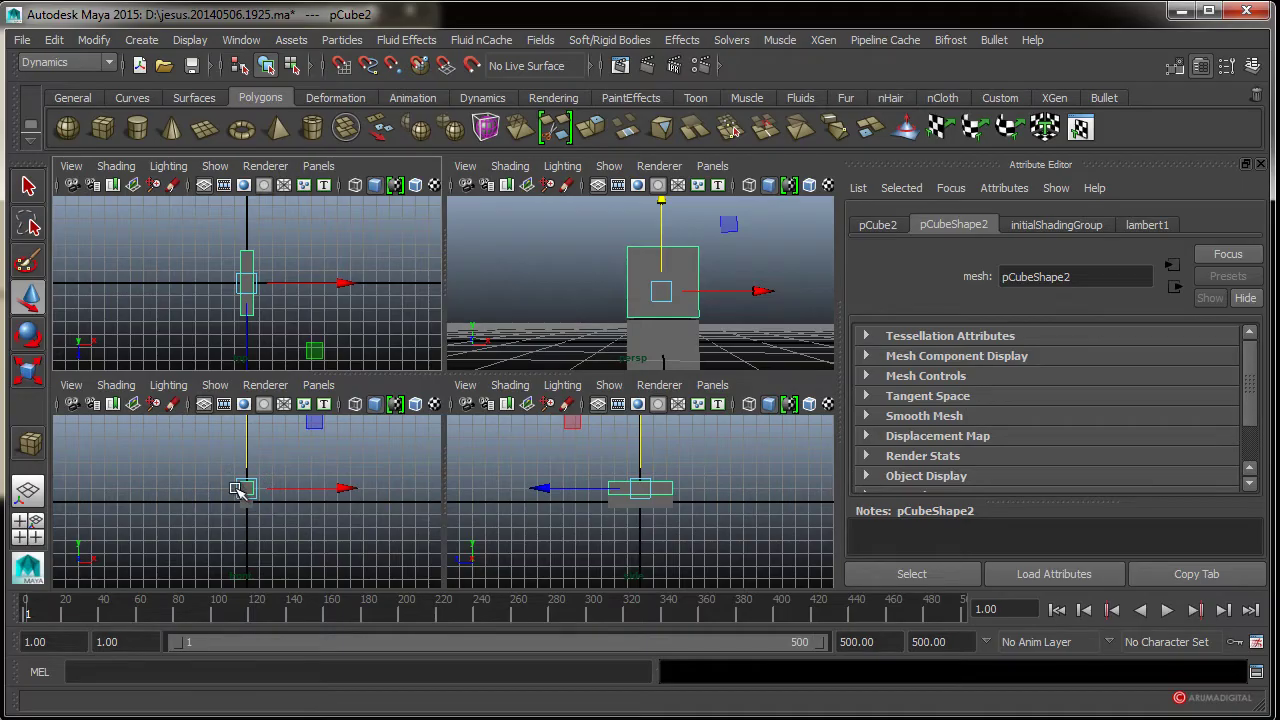
key("space")
mouse_move(543, 366)
middle_mouse_down()
mouse_move(590, 321)
mouse_move(515, 263)
middle_mouse_up()
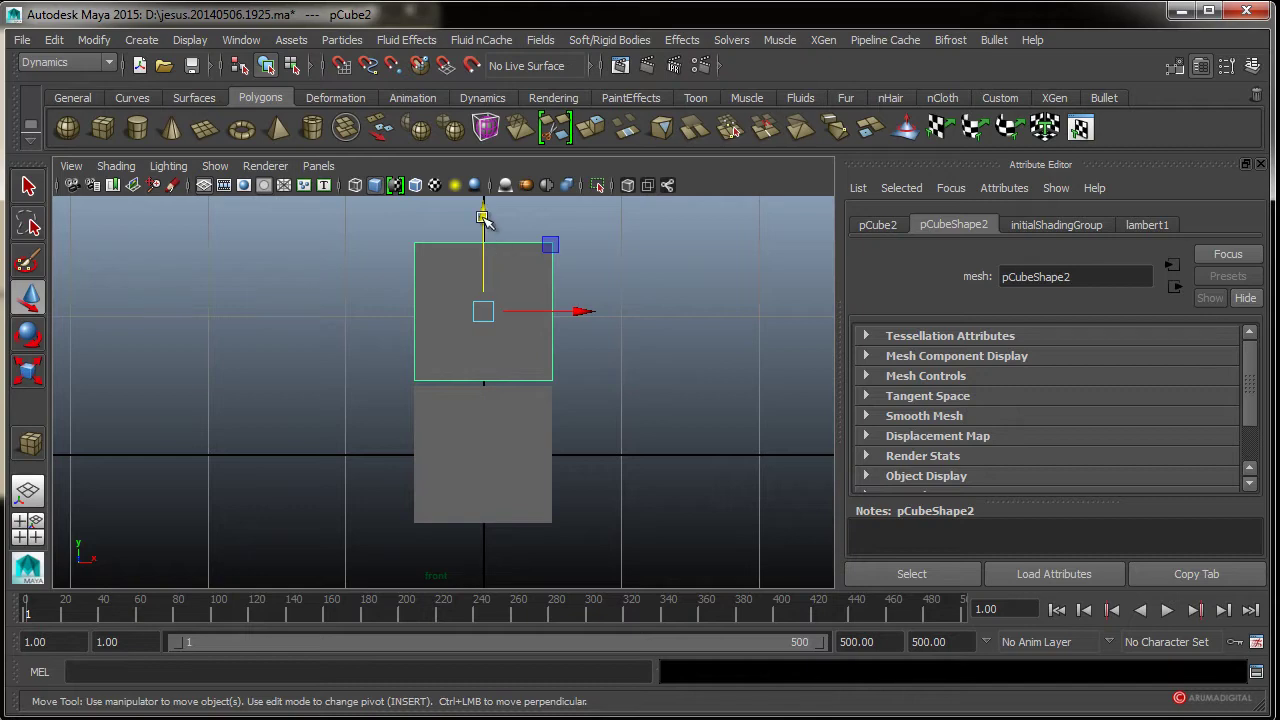
right_click_drag(489, 216, 704, 343, "alt")
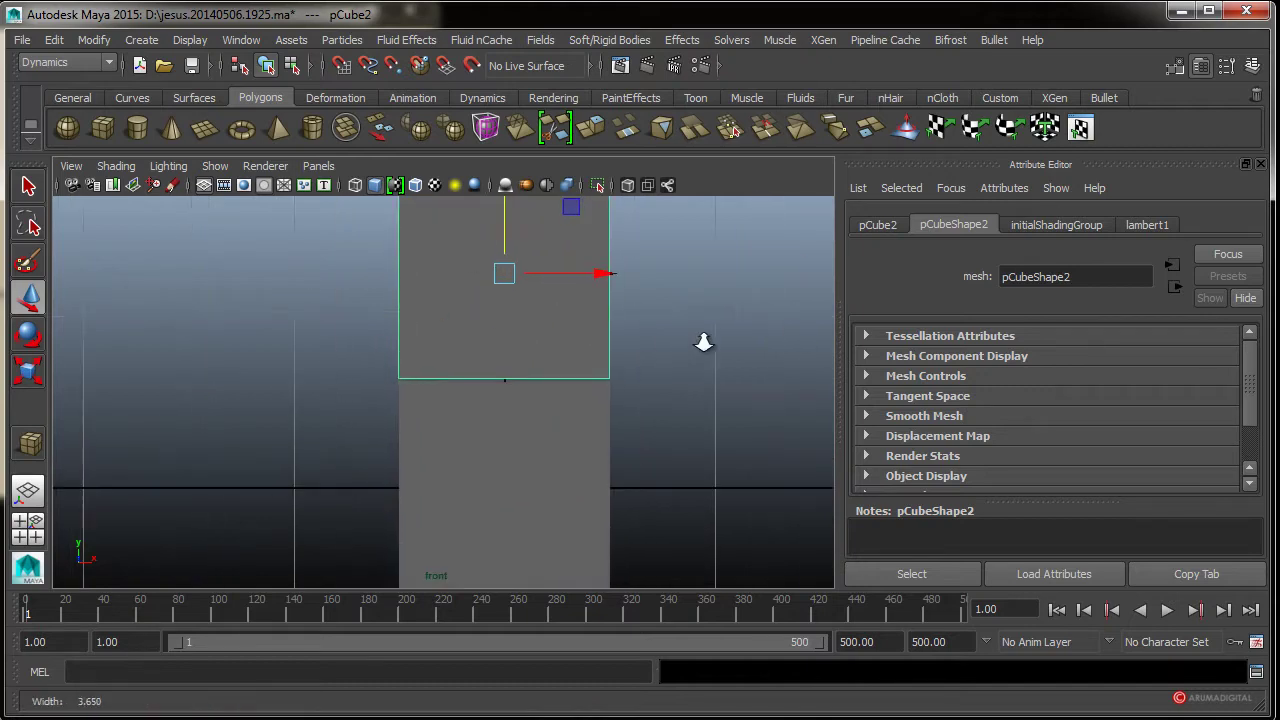
- Settle pCube2 exactly on top of the first beam and return to perspective
scroll(434, 351, "up", 3)
scroll(563, 386, "up", 1)
middle_click_drag(563, 386, 523, 481, "alt")
left_click_drag(500, 226, 508, 229)
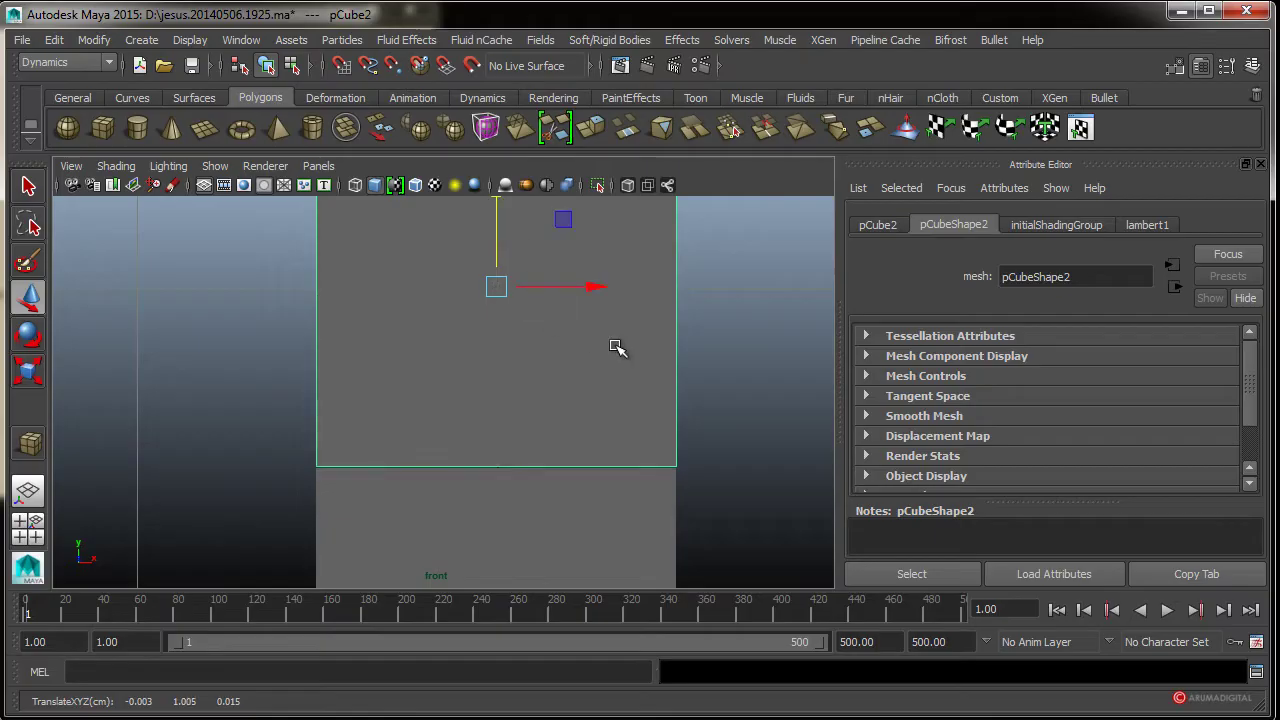
right_click_drag(614, 349, 300, 371, "alt")
key("space")
key("space")
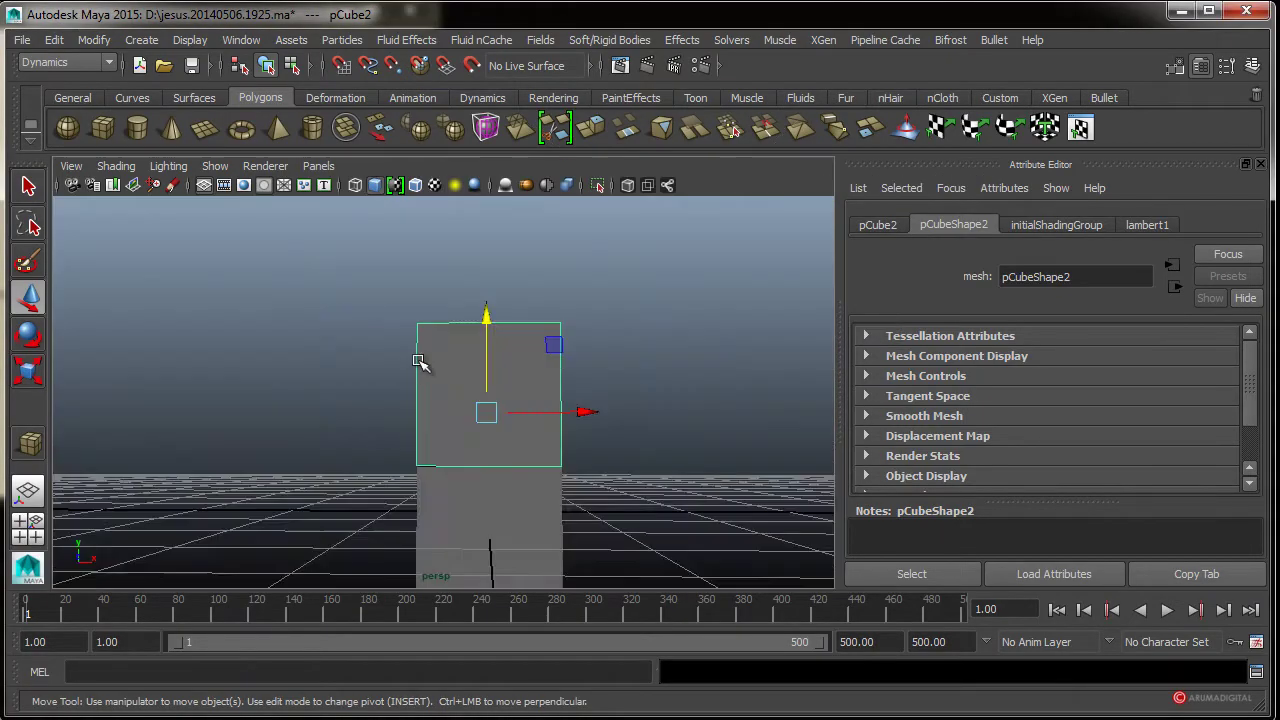
mouse_move(420, 357)
left_mouse_down("alt")
mouse_move(471, 437)
mouse_move(352, 460)
mouse_move(320, 480)
left_mouse_up("alt")
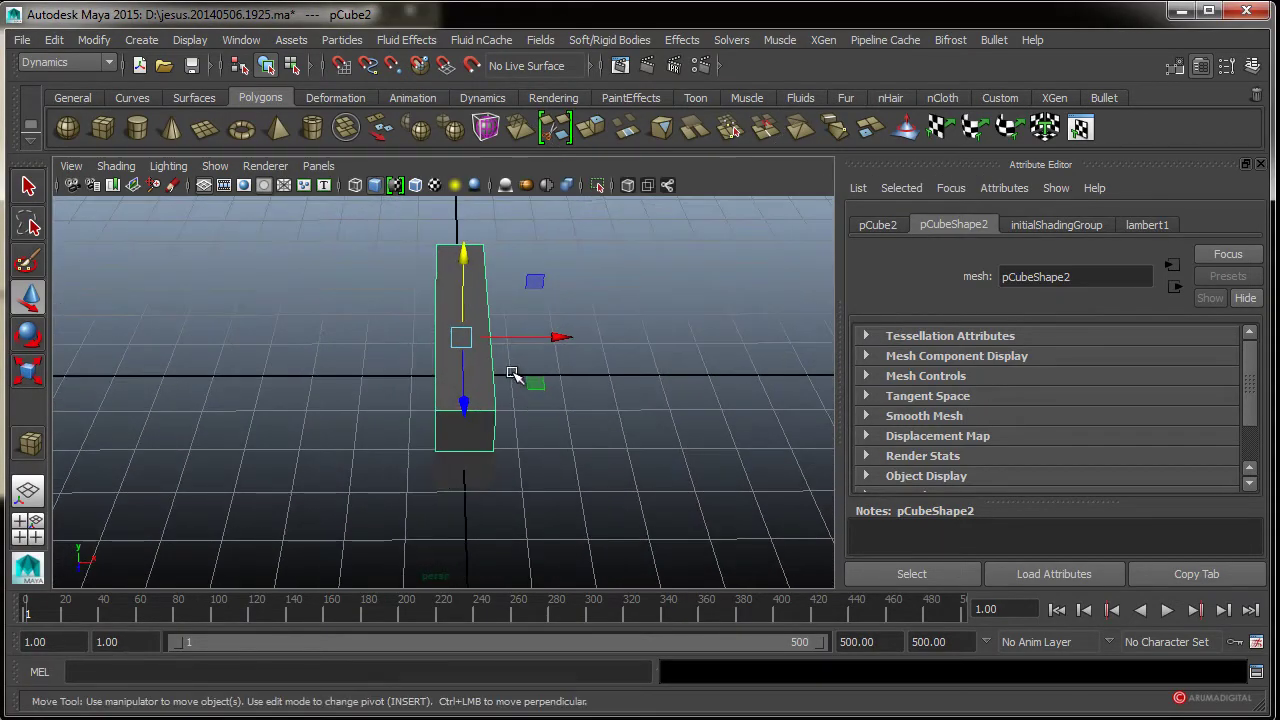
- Rotate the upper beam to 90 degrees on Y using the Channel Box
key("e")
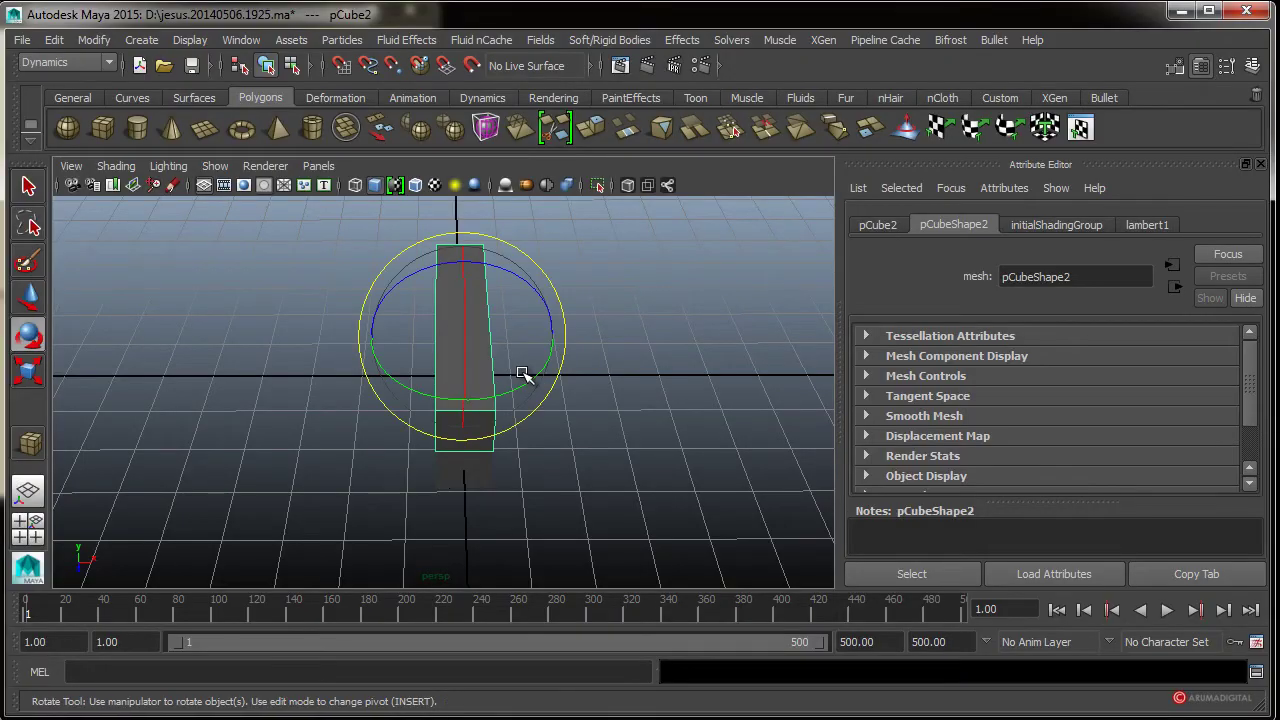
mouse_move(521, 374)
left_mouse_down("alt")
mouse_move(543, 400)
mouse_move(529, 400)
mouse_move(563, 331)
left_mouse_up("alt")
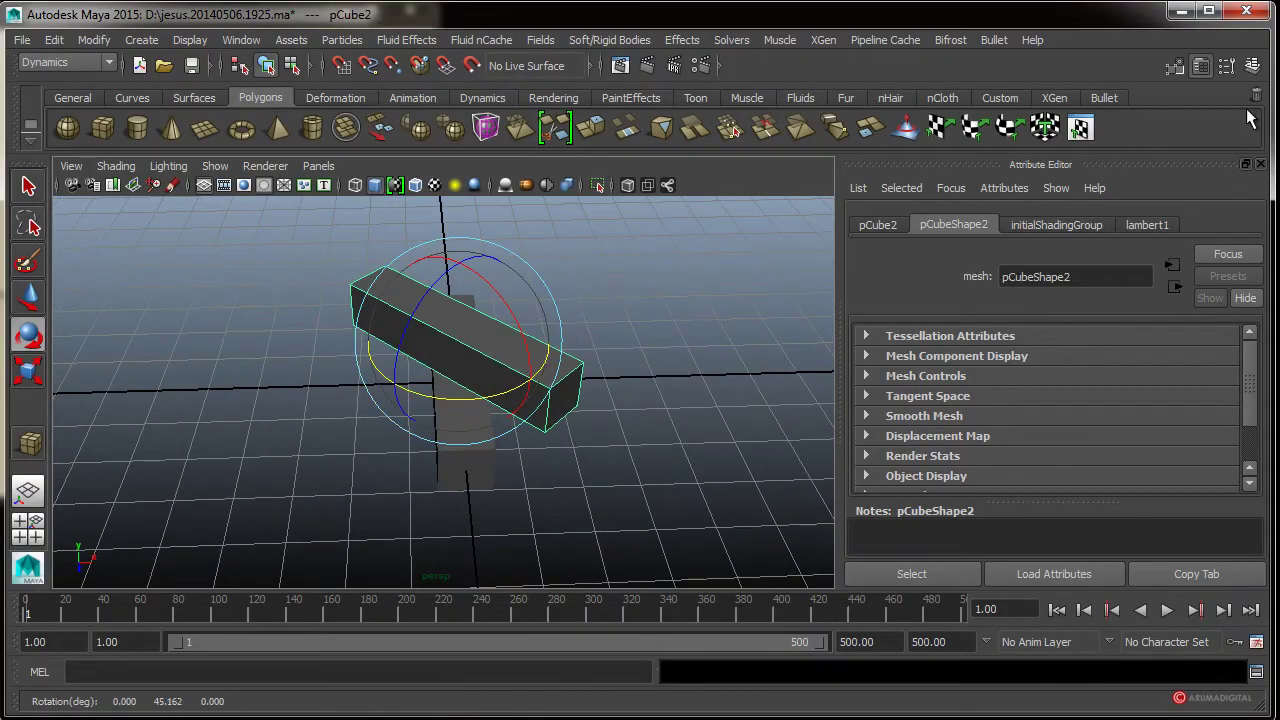
left_click(1248, 68)
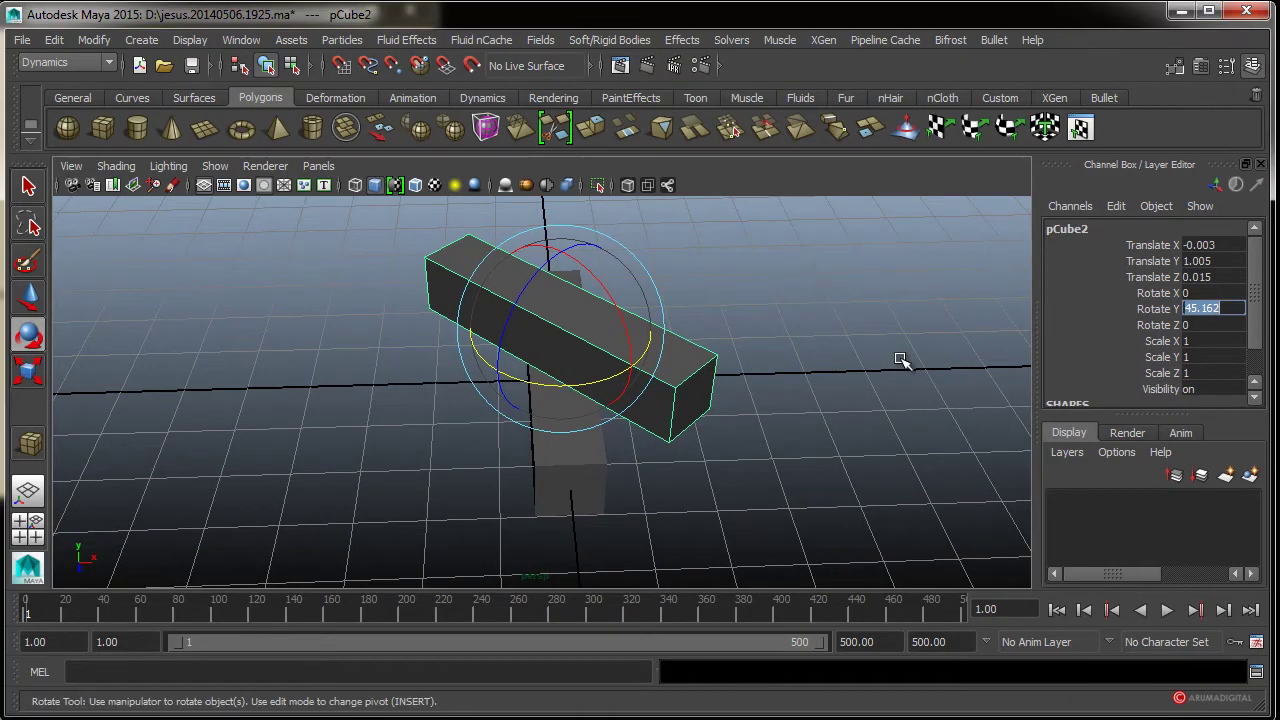
type("90")
key("Return")
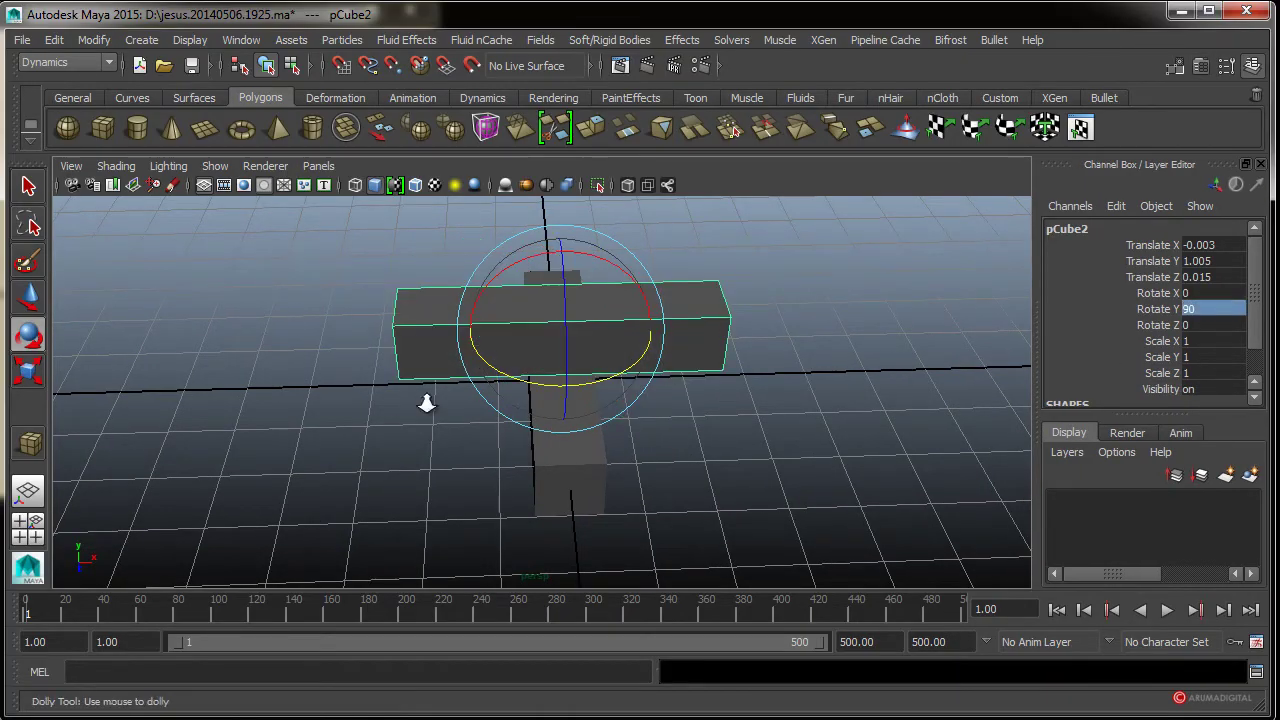
- Slide pCube2 along Z to 1.959 so it crosses the first beam in a T
left_click_drag(430, 406, 470, 434, "alt")
key("w")
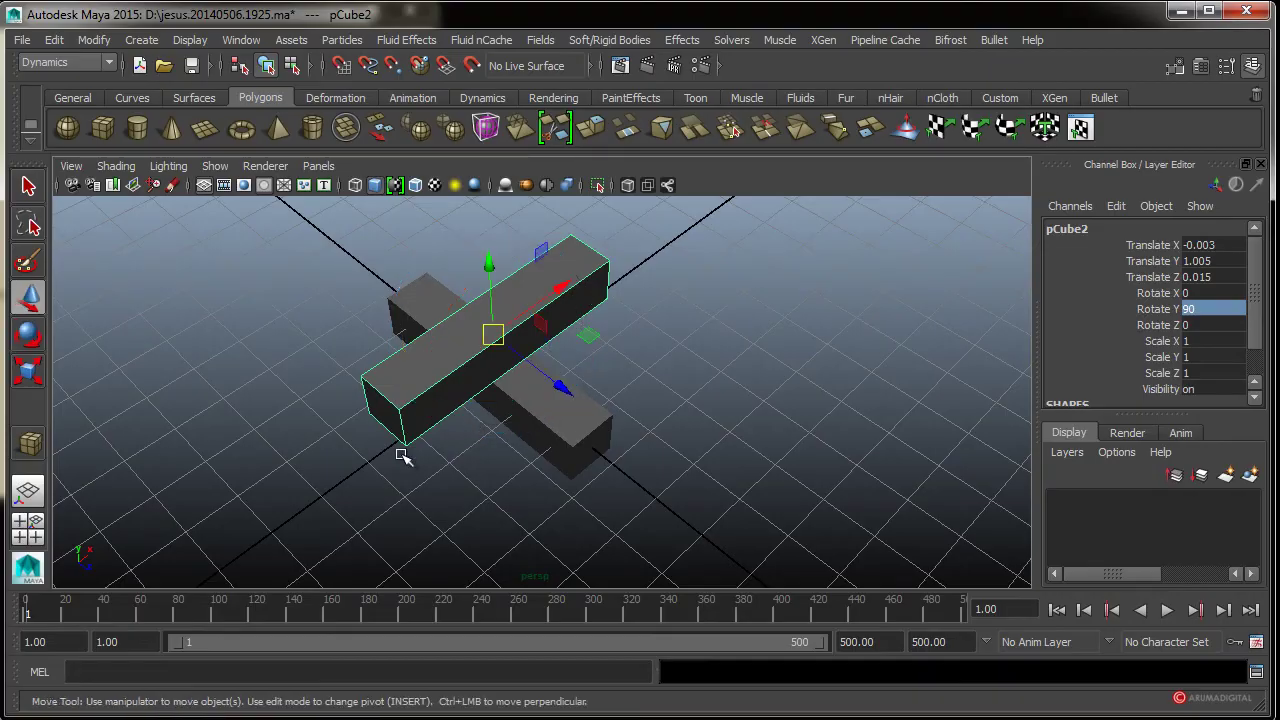
mouse_move(400, 452)
left_mouse_down("alt")
mouse_move(600, 417)
mouse_move(509, 429)
mouse_move(497, 450)
mouse_move(505, 416)
mouse_move(651, 423)
left_mouse_up("alt")
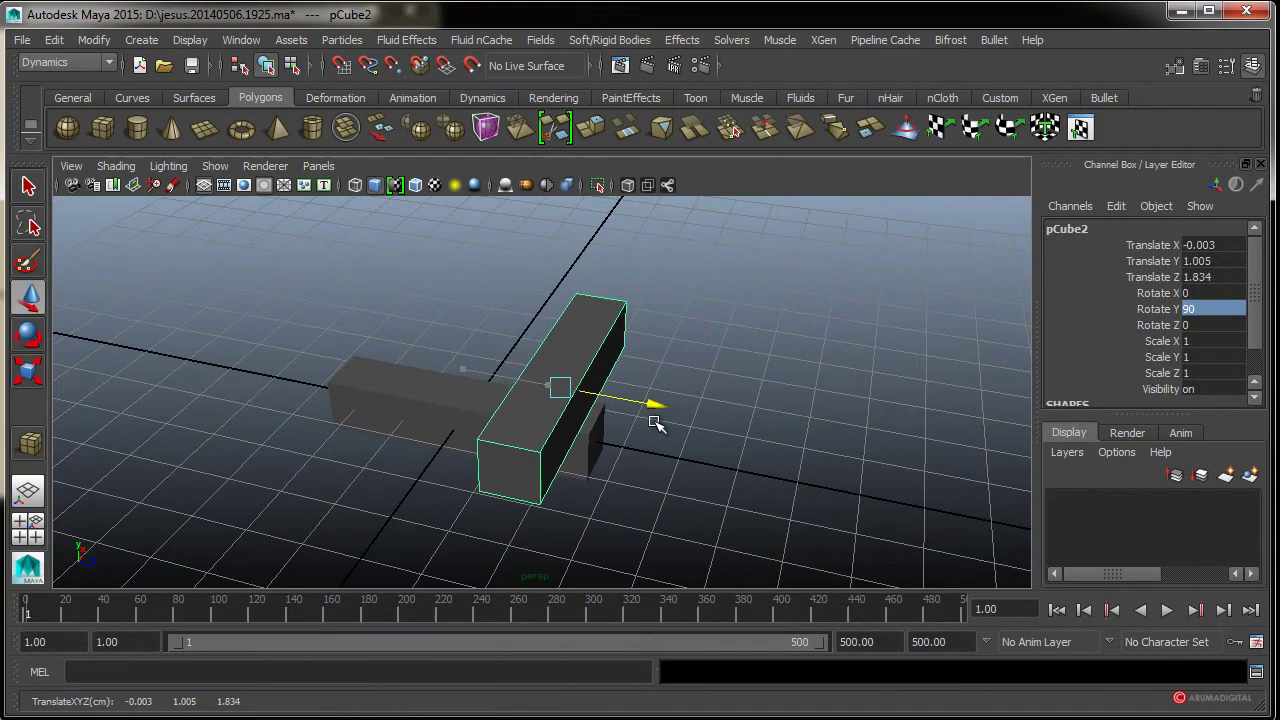
mouse_move(507, 472)
left_mouse_down("alt")
mouse_move(489, 486)
mouse_move(515, 393)
left_mouse_up("alt")
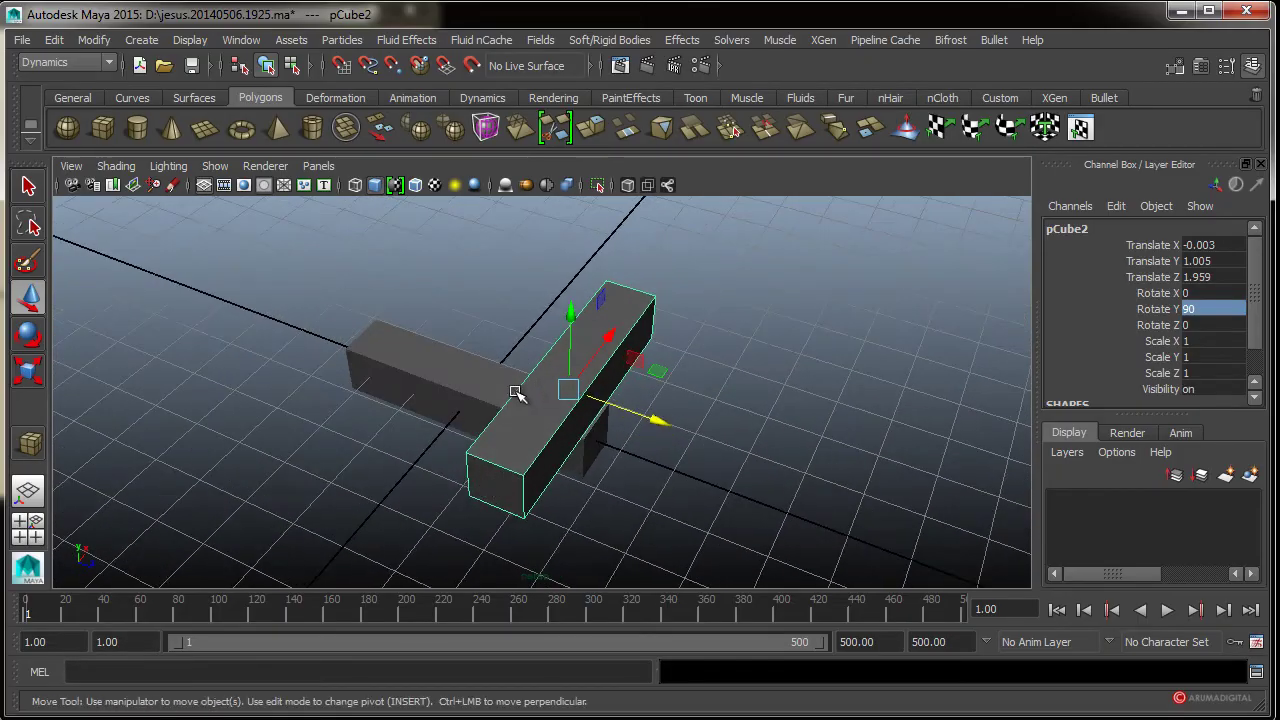
key("space")
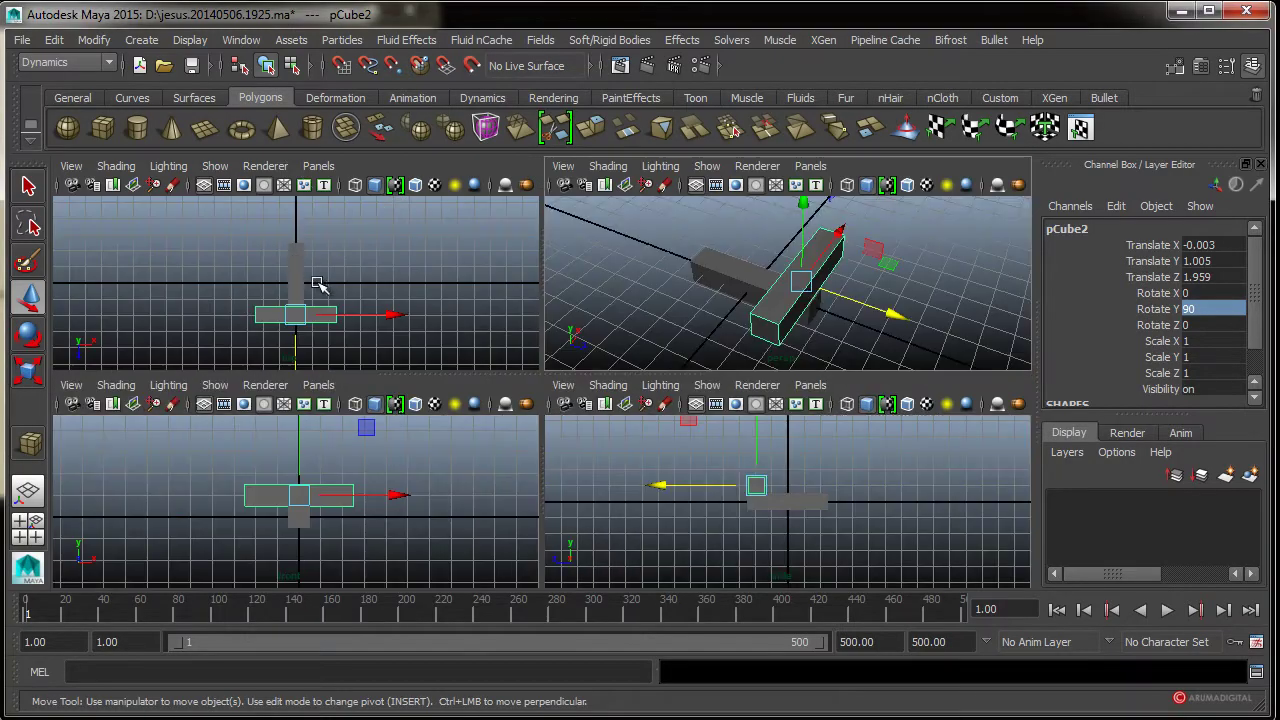
- In top view, nudge the upper bar along Z and move the second beam to the +X side
key("space")
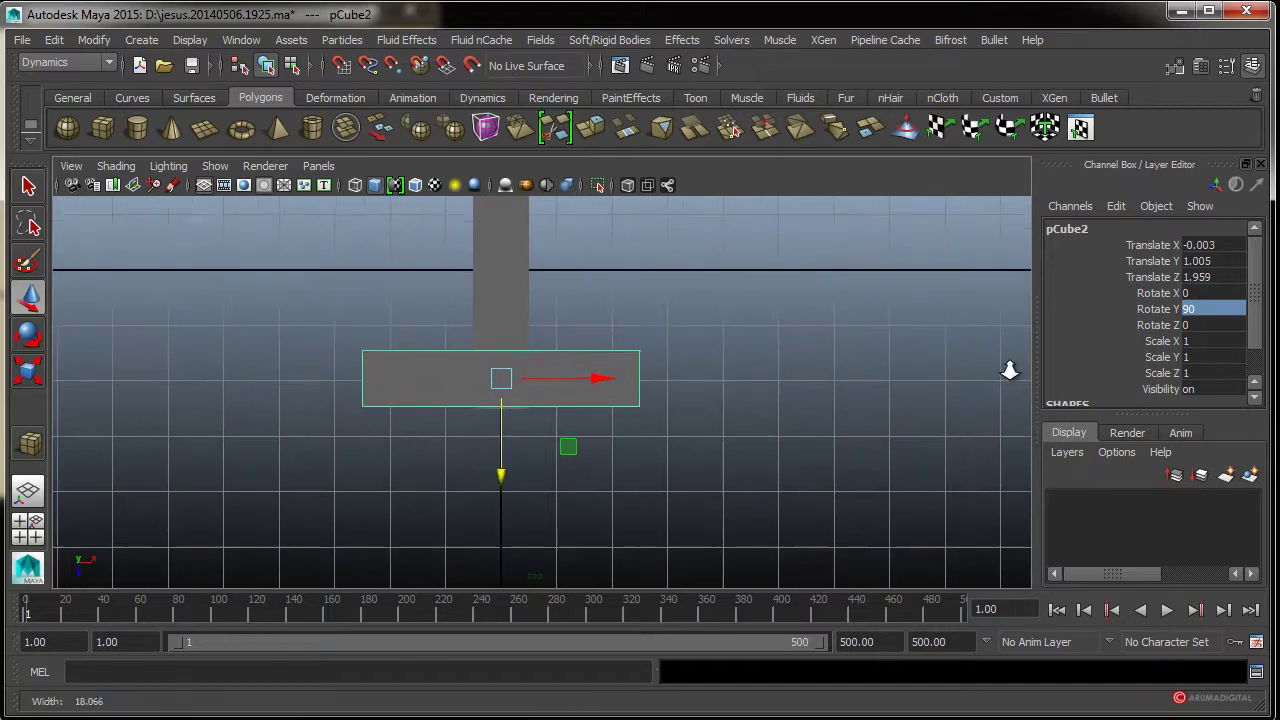
scroll(586, 403, "up", 5)
mouse_move(428, 453)
left_mouse_down()
mouse_move(591, 480)
mouse_move(660, 463)
left_mouse_up()
left_click(590, 318)
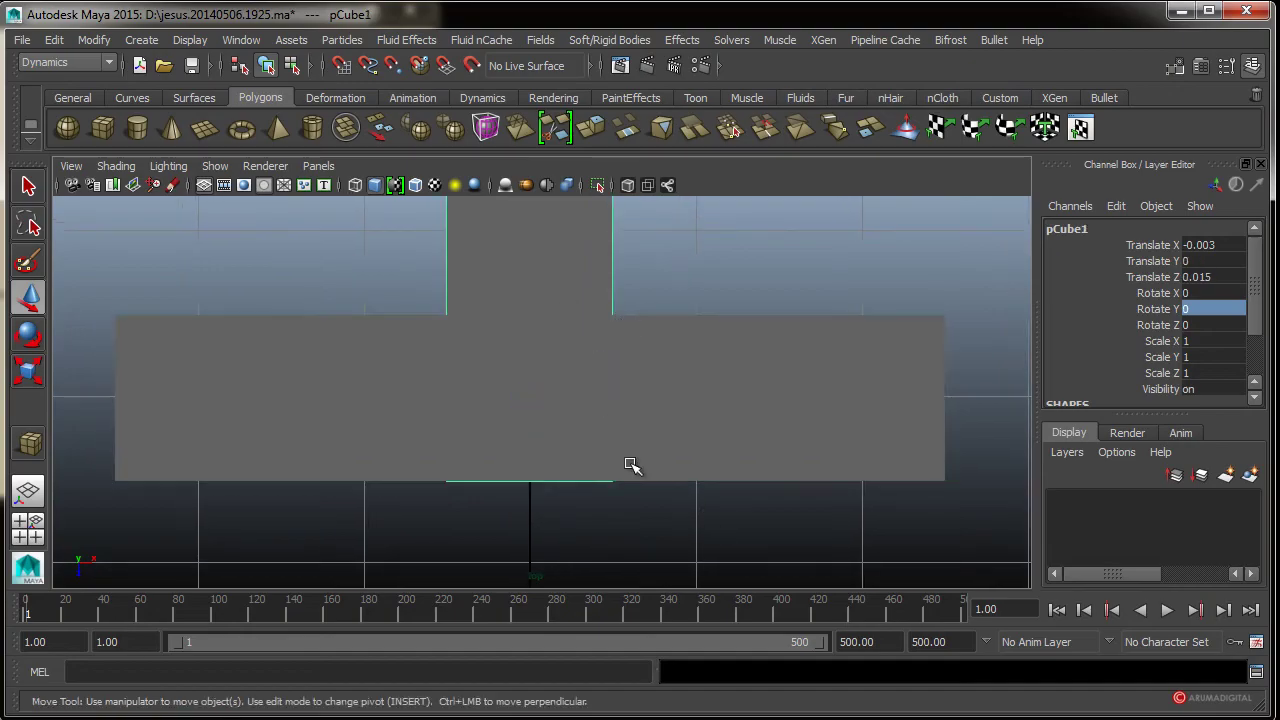
scroll(400, 323, "down", 3)
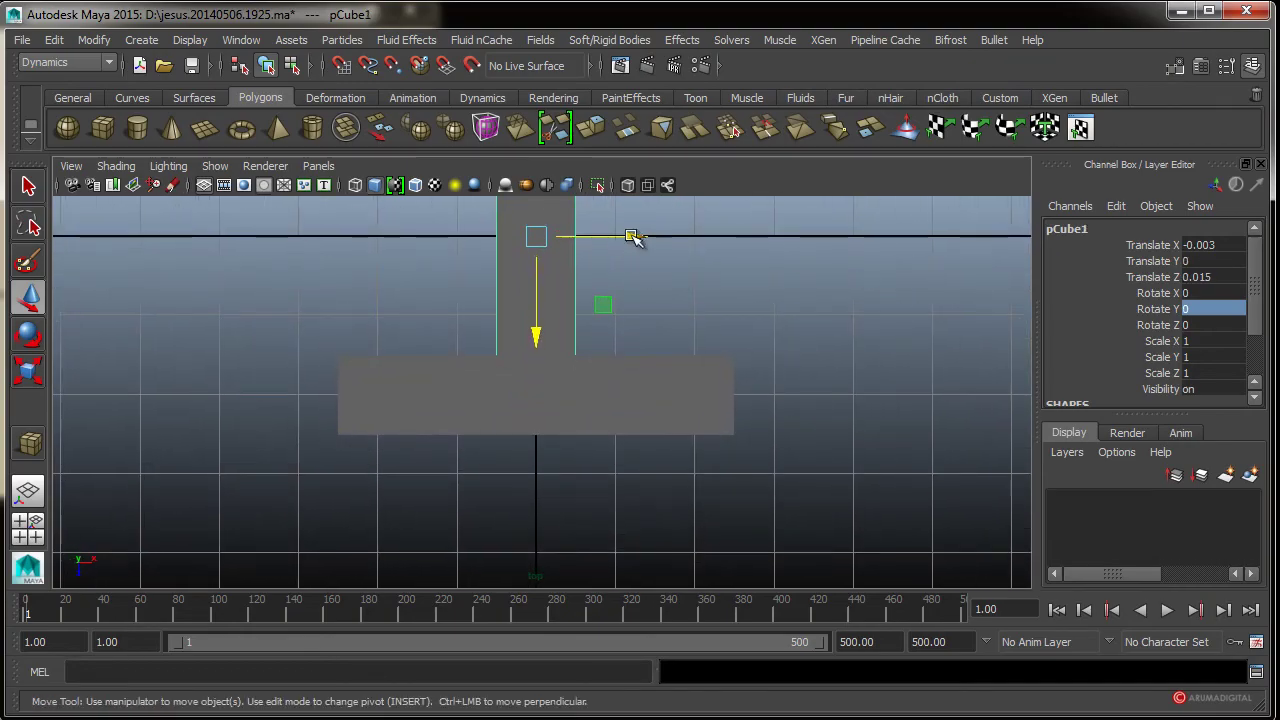
left_click_drag(632, 237, 479, 243)
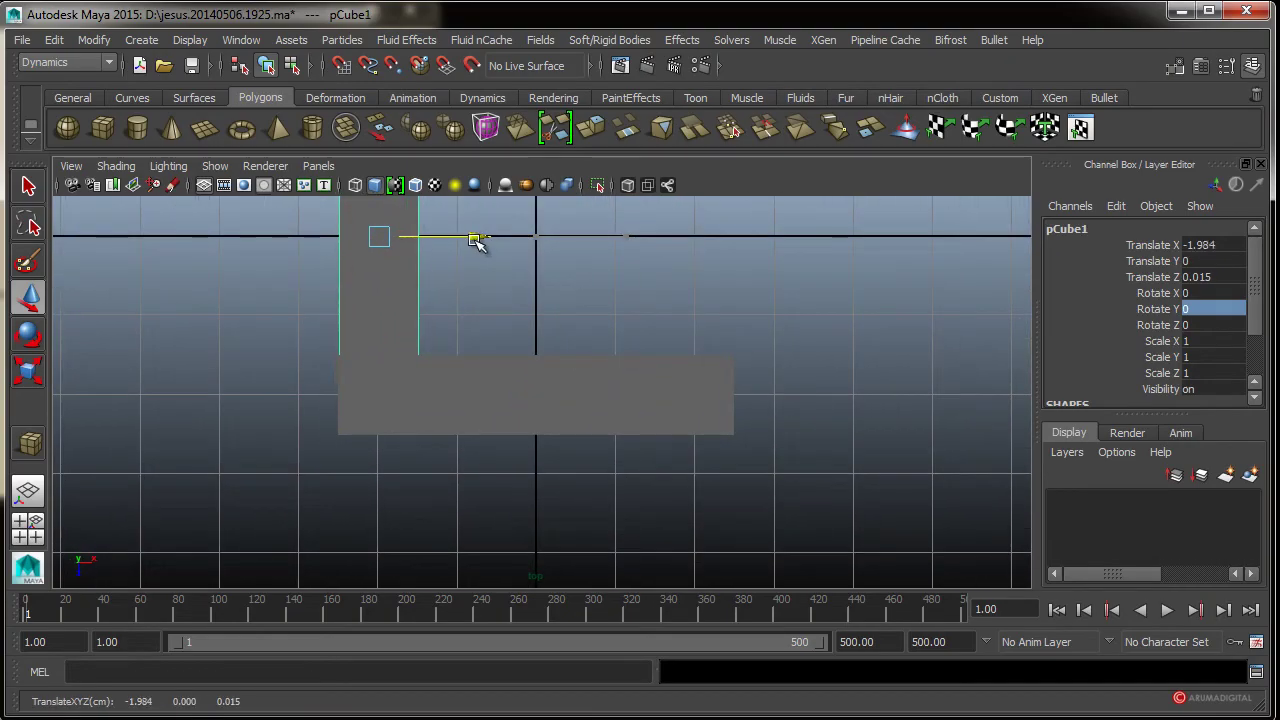
scroll(608, 331, "up", 3)
scroll(703, 306, "up", 2)
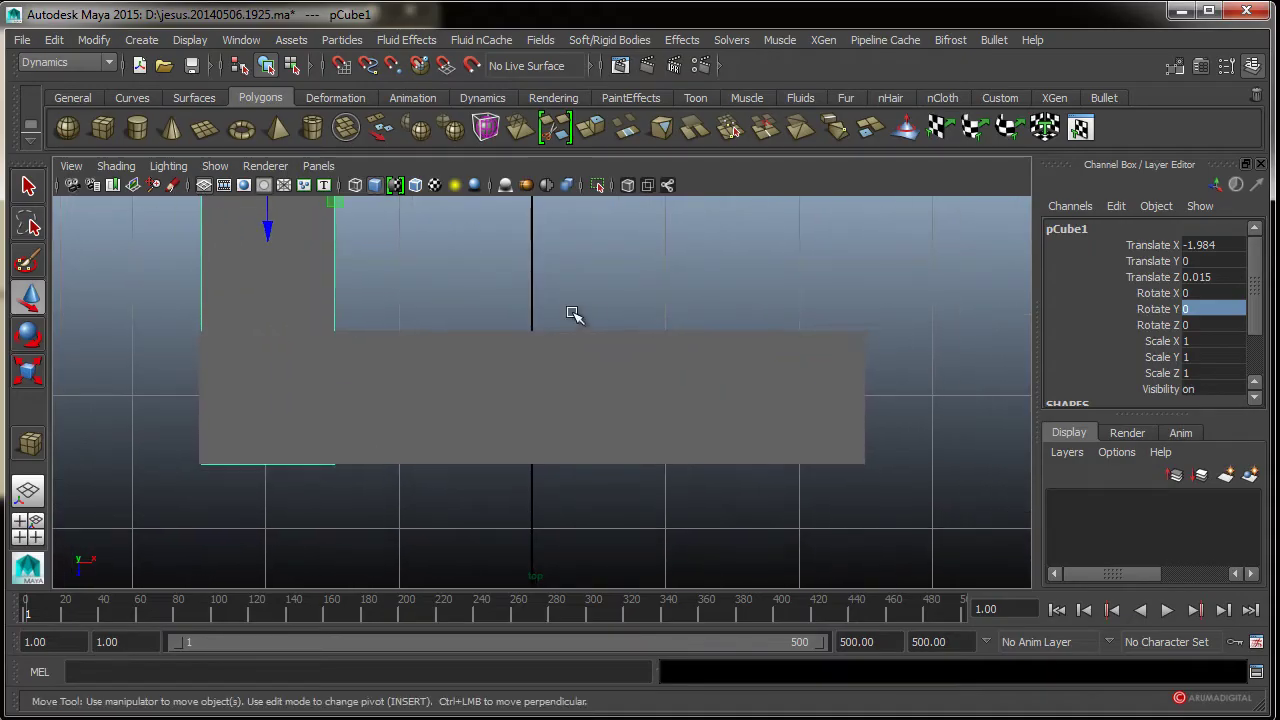
scroll(400, 240, "down", 2)
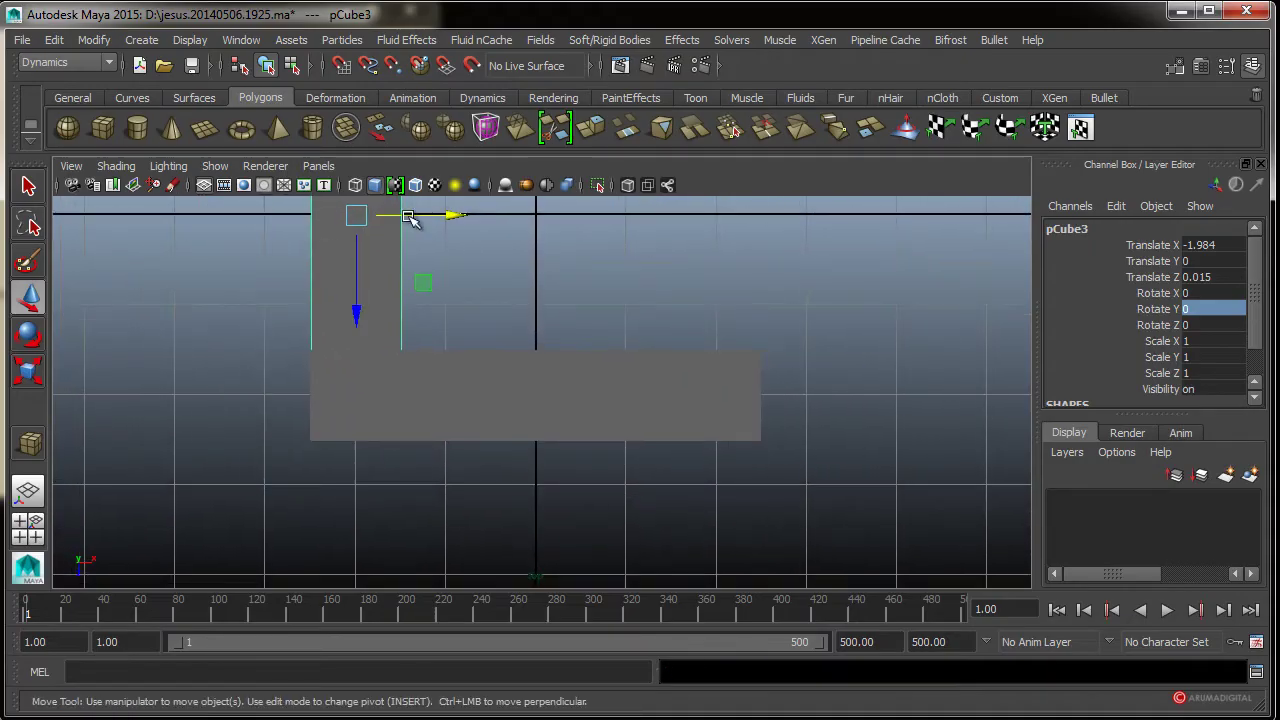
mouse_move(453, 217)
left_mouse_down()
mouse_move(823, 220)
mouse_move(674, 337)
left_mouse_up()
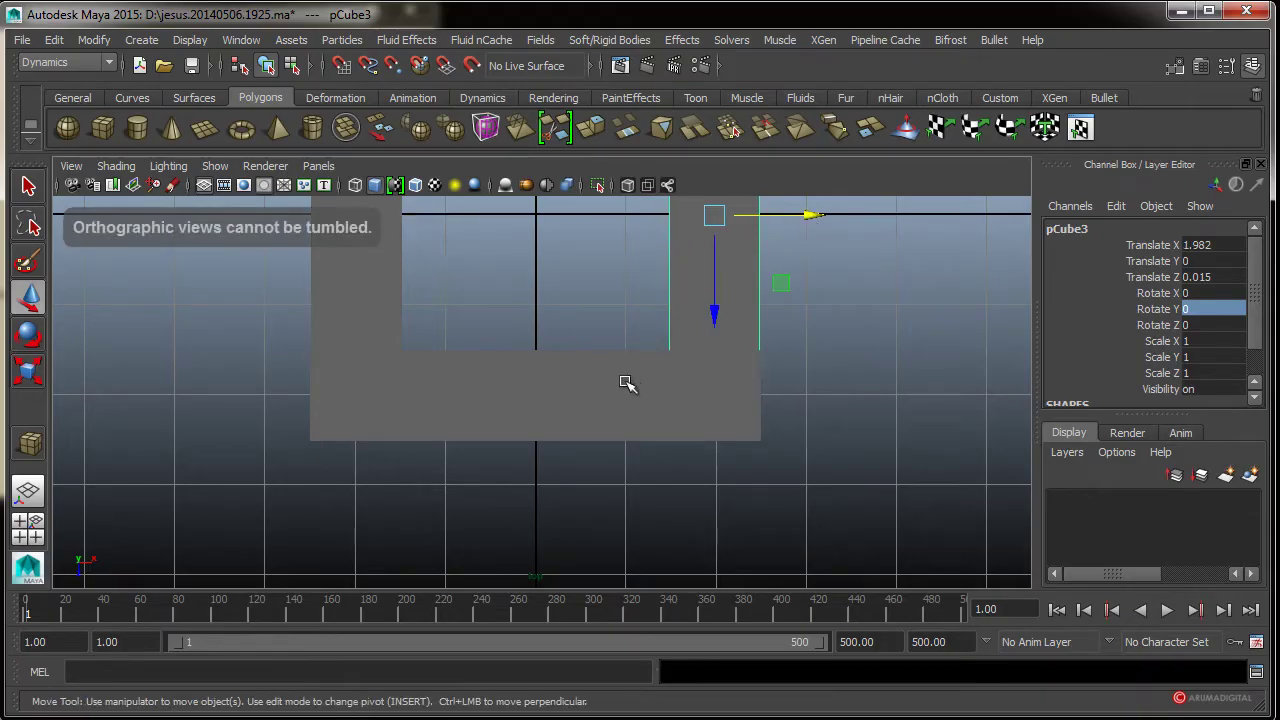
- Move the other crosswise bar, pCube4, to the far Z end at Z -1.988
left_click(566, 402)
right_click_drag(766, 394, 591, 408, "alt")
middle_click_drag(591, 408, 591, 440, "alt")
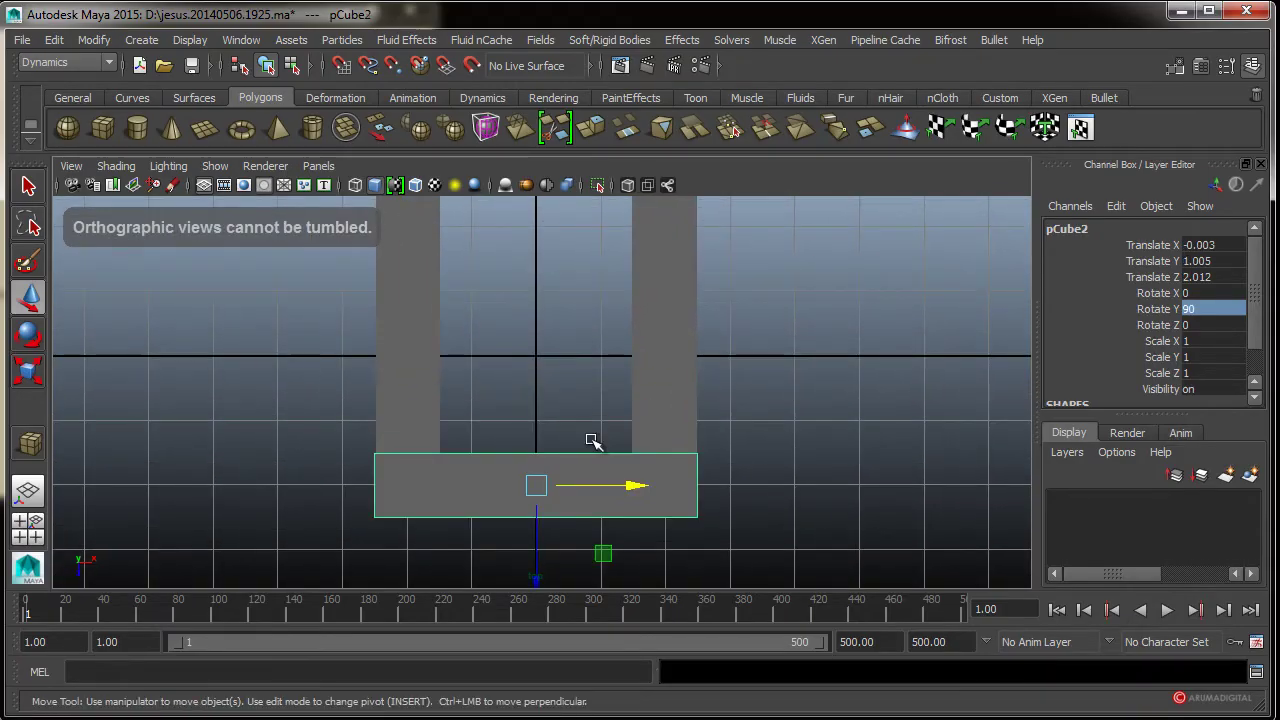
right_click_drag(634, 352, 597, 386, "alt")
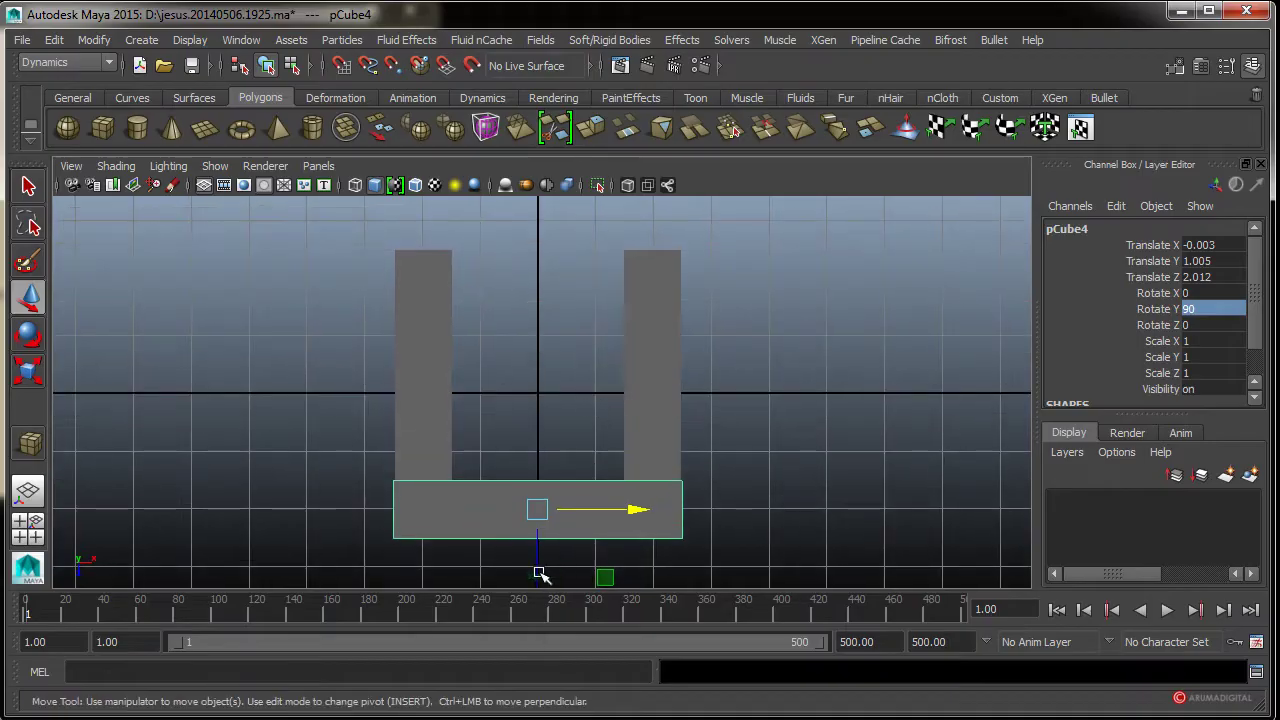
left_click_drag(540, 574, 537, 345)
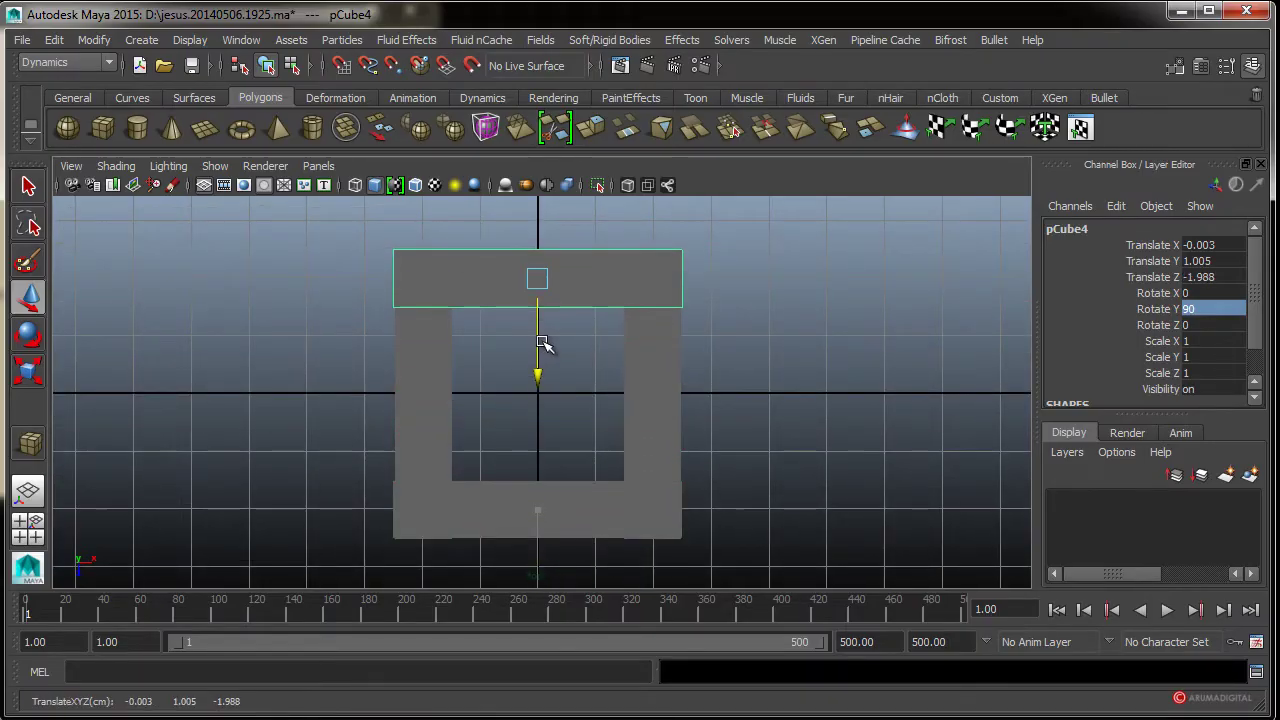
key("space")
key("space")
- Raise pCube4 to Y 1.52 so it rests on both parallel beams
mouse_move(543, 351)
left_mouse_down("alt")
mouse_move(604, 305)
mouse_move(614, 329)
mouse_move(486, 394)
mouse_move(380, 349)
left_mouse_up("alt")
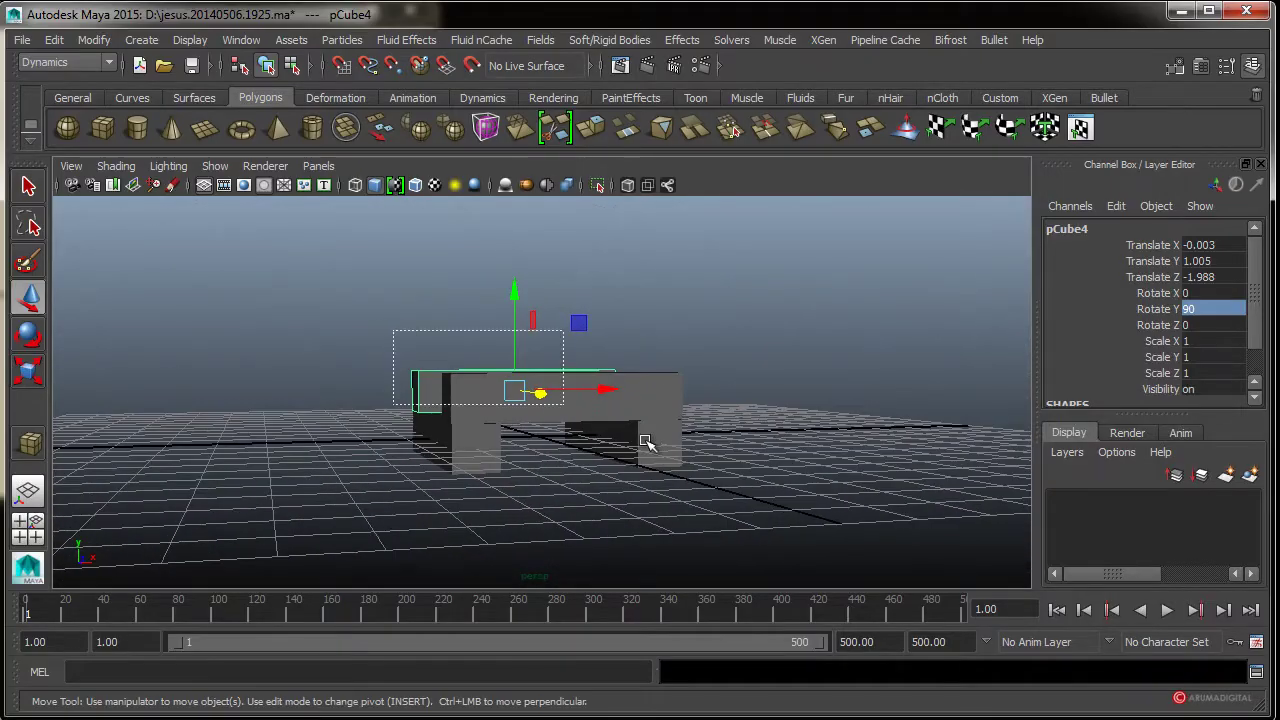
left_click_drag(645, 443, 606, 480, "alt")
mouse_move(486, 294)
left_mouse_down()
mouse_move(491, 271)
mouse_move(466, 357)
left_mouse_up()
key("space")
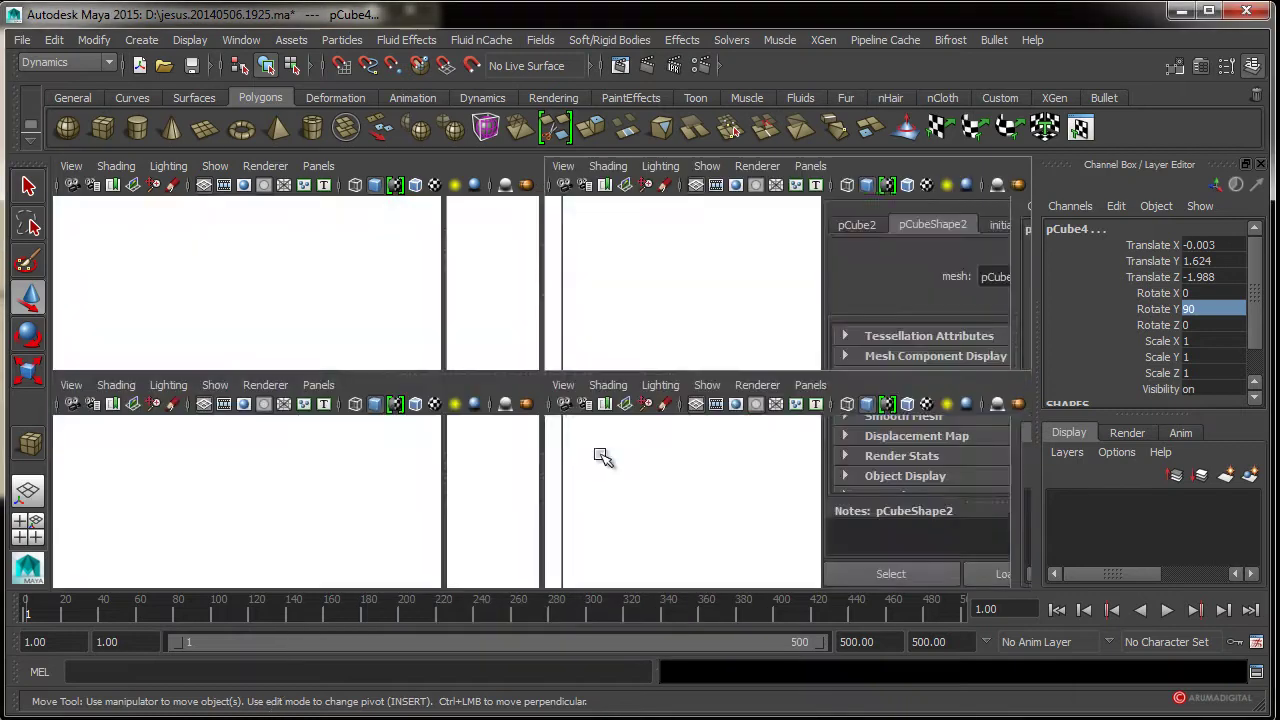
key("space")
right_click_drag(277, 409, 1014, 351, "alt")
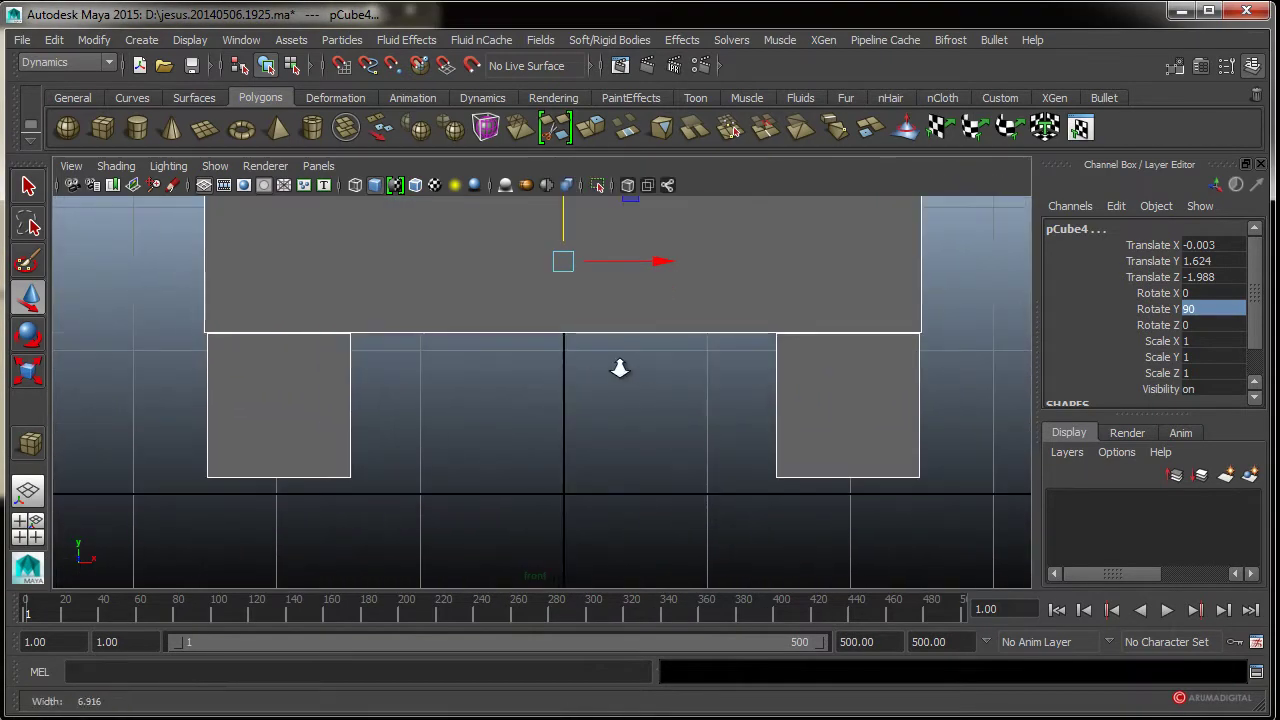
right_click_drag(620, 369, 566, 228, "alt")
left_click_drag(559, 205, 585, 221)
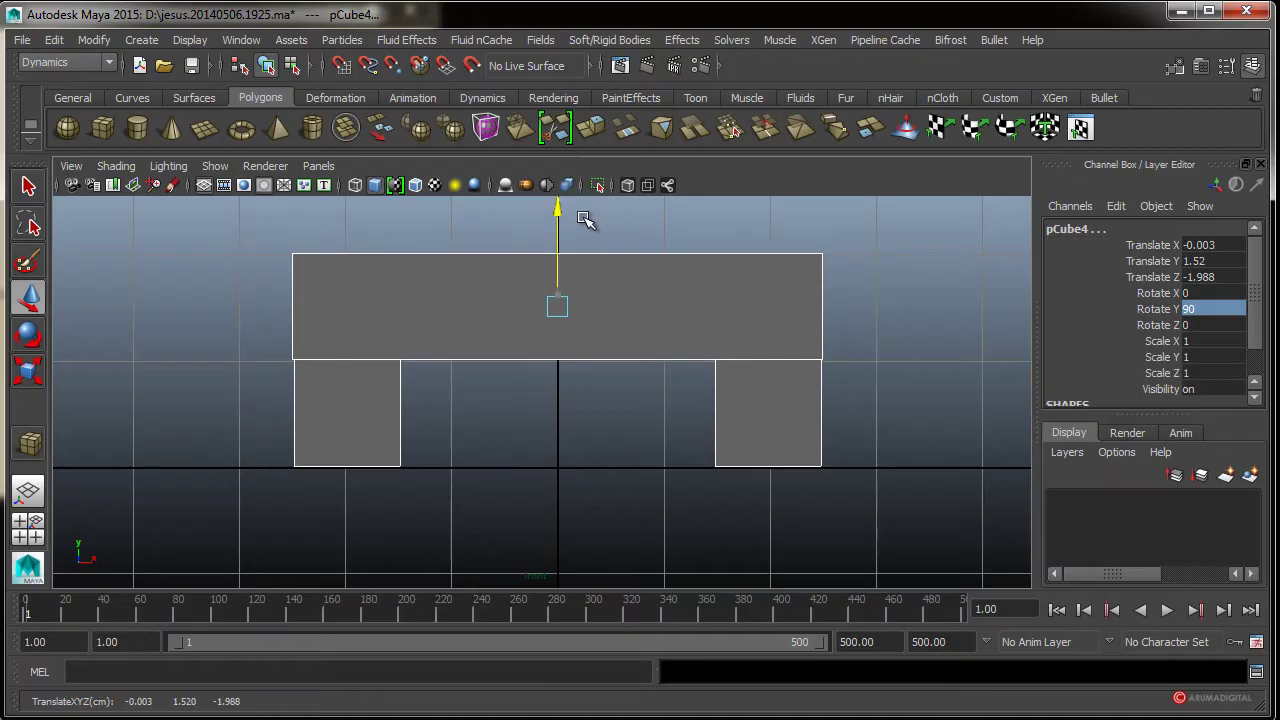
left_click(571, 391)
- Duplicate the four beams of the square layer and raise the copy above the original
key("space")
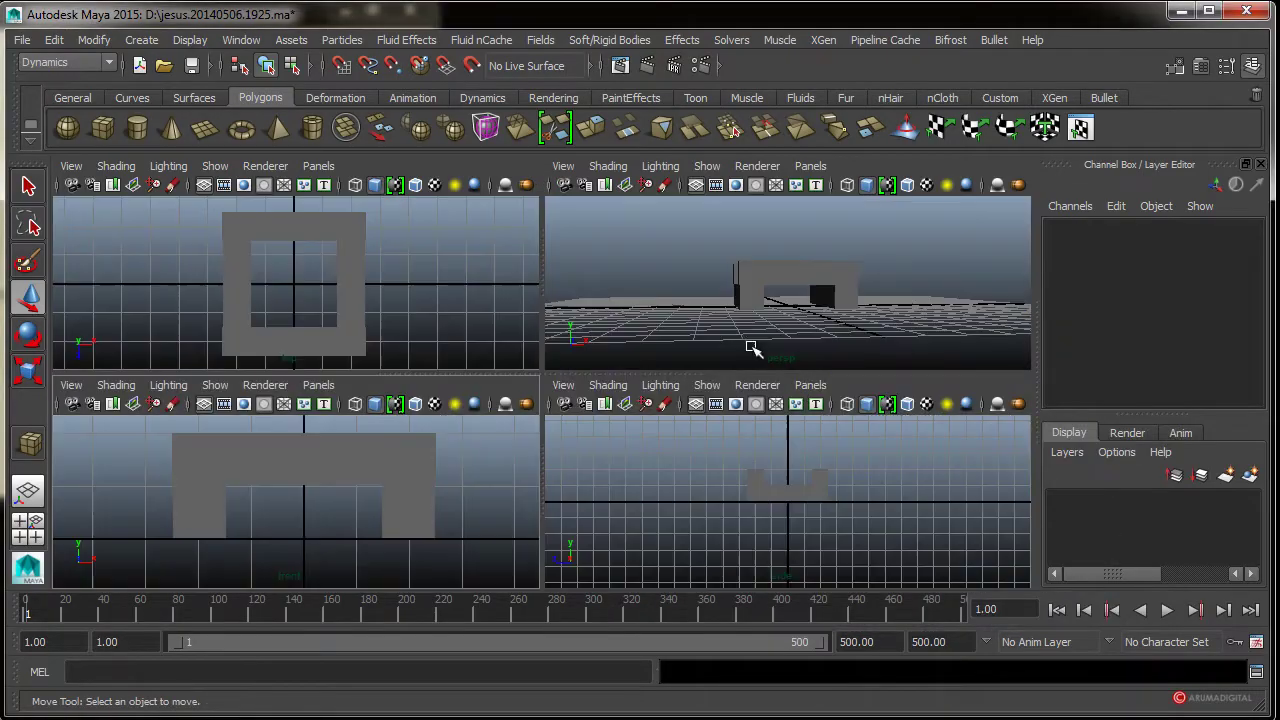
key("space")
mouse_move(751, 329)
left_mouse_down("alt")
mouse_move(617, 423)
mouse_move(703, 398)
mouse_move(669, 391)
mouse_move(677, 369)
left_mouse_up("alt")
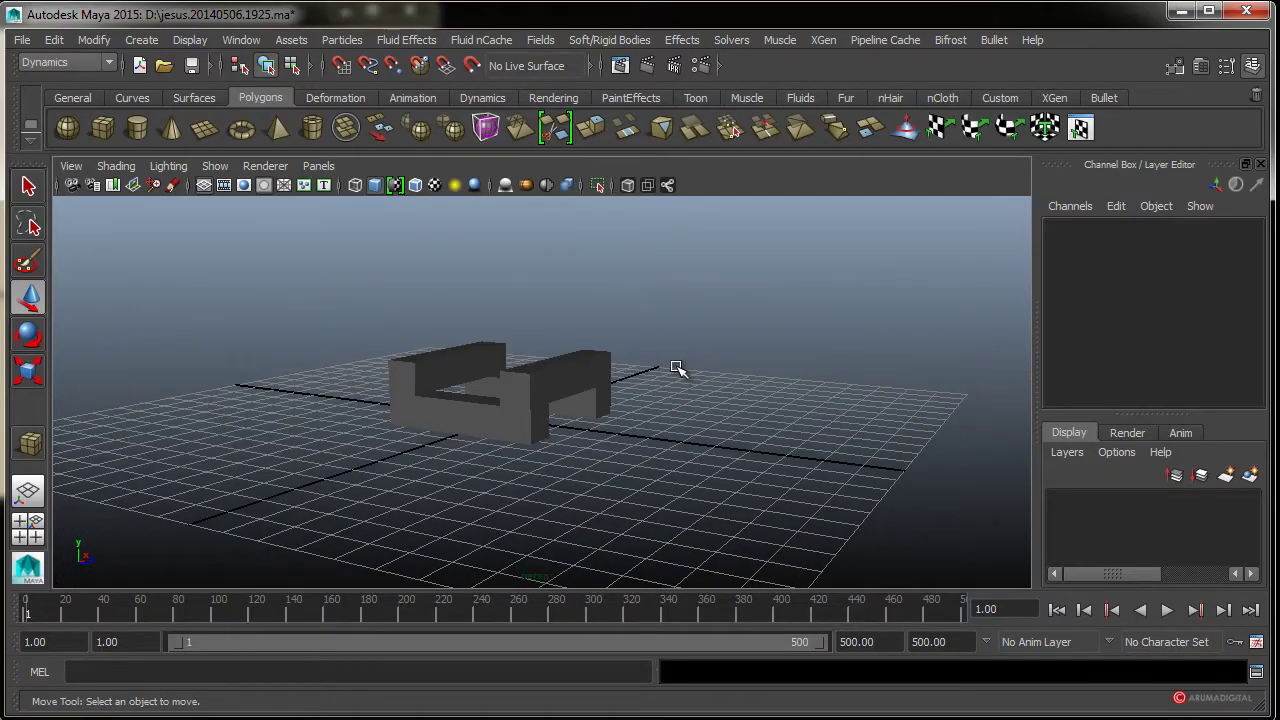
mouse_move(677, 369)
left_mouse_down("alt")
mouse_move(603, 386)
mouse_move(537, 429)
mouse_move(606, 443)
mouse_move(527, 390)
mouse_move(766, 400)
left_mouse_up("alt")
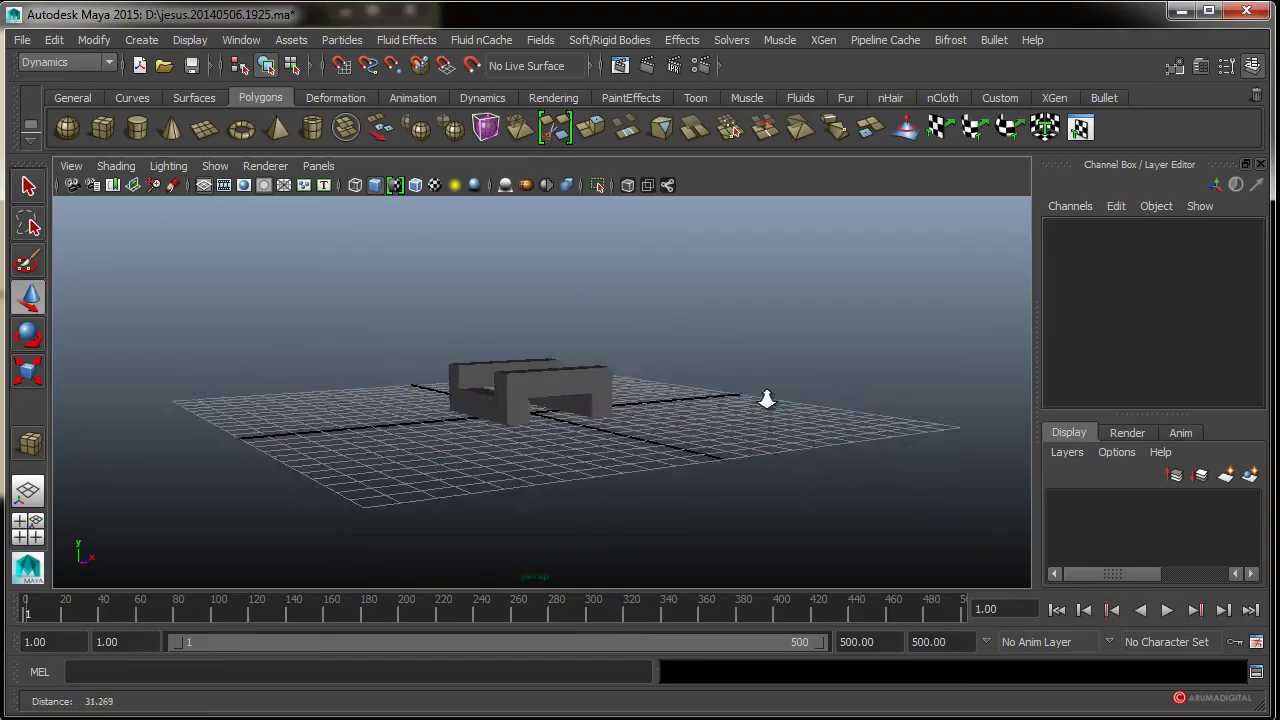
scroll(410, 330, "up", 5)
left_click_drag(835, 522, 752, 463)
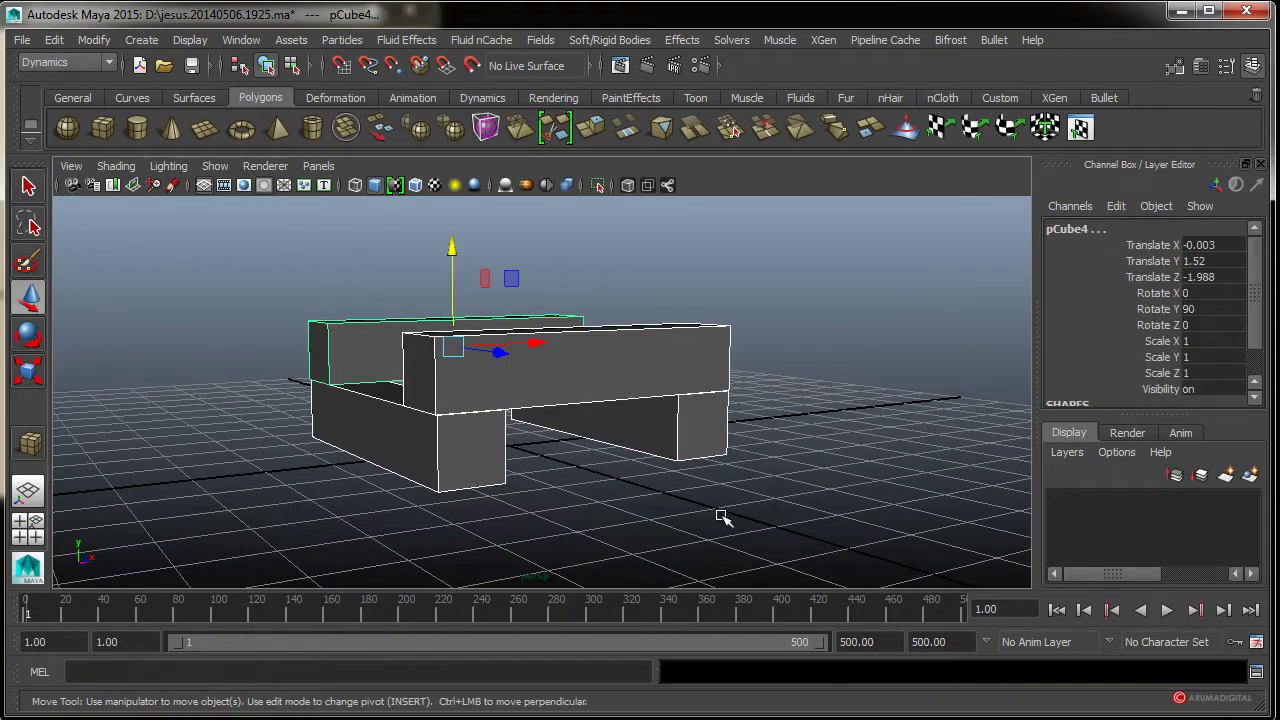
key("ctrl+d")
left_click_drag(458, 254, 458, 160)
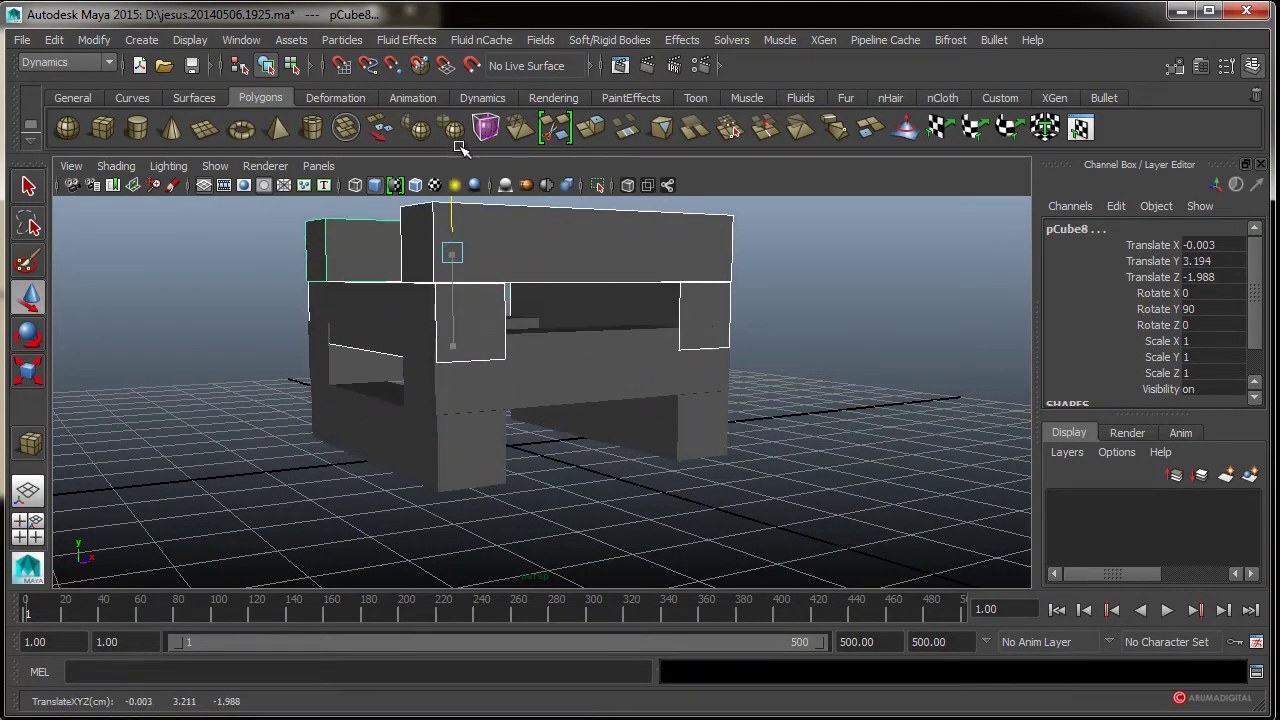
- Align the copied layer flush on top in the front view, with pCube8 at Y 3.541
key("space")
key("space")
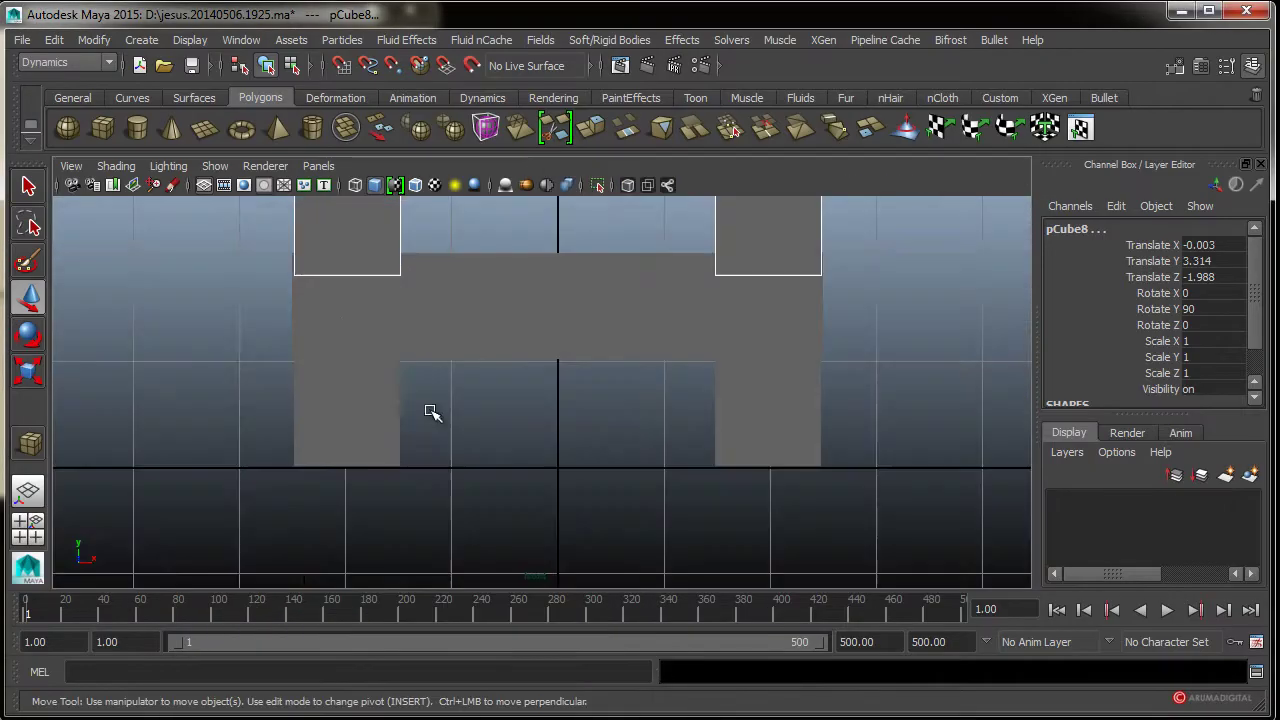
right_click_drag(429, 414, 683, 323, "alt")
middle_click_drag(683, 323, 666, 557, "alt")
right_click_drag(666, 557, 585, 273, "alt")
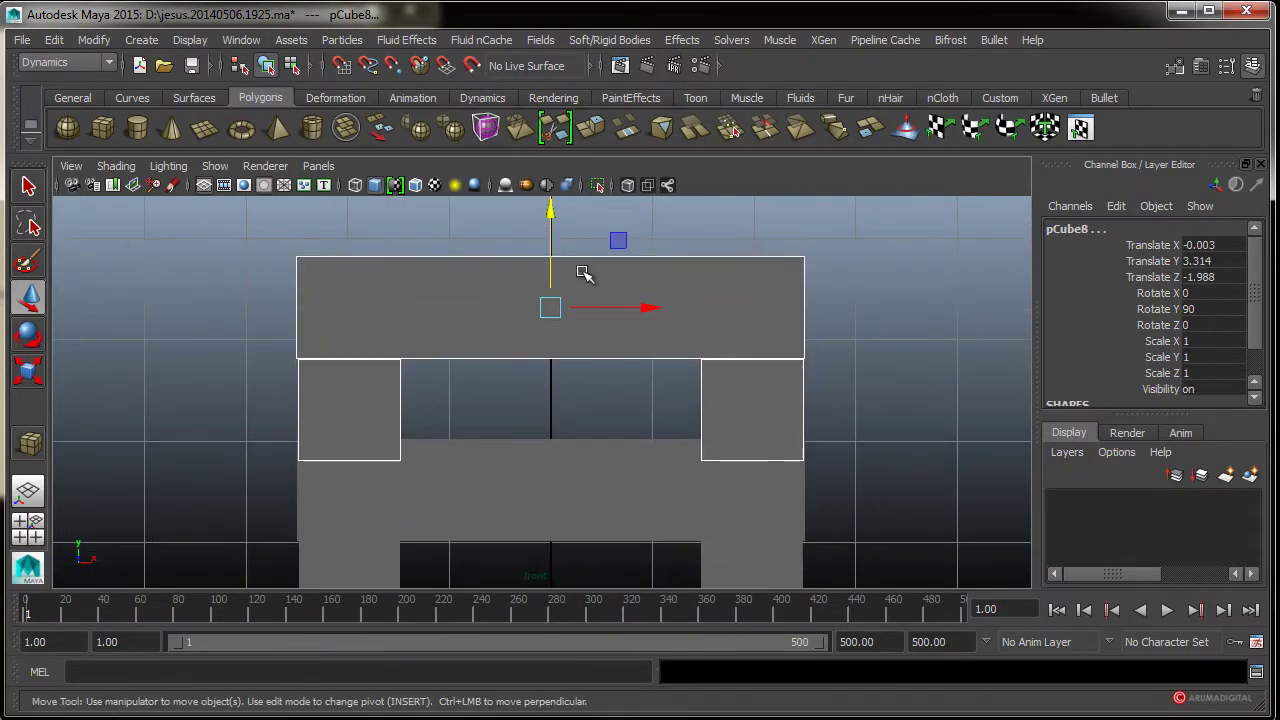
left_click_drag(550, 215, 566, 191)
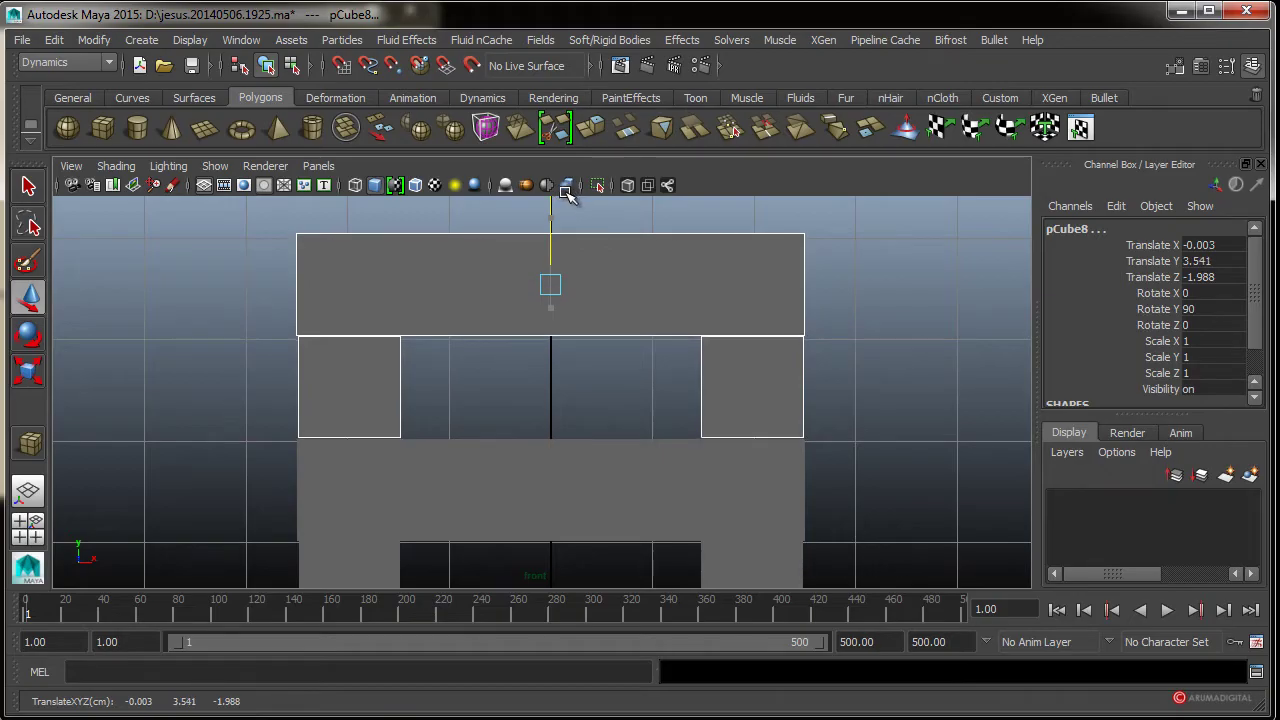
right_click_drag(411, 386, 830, 452, "alt")
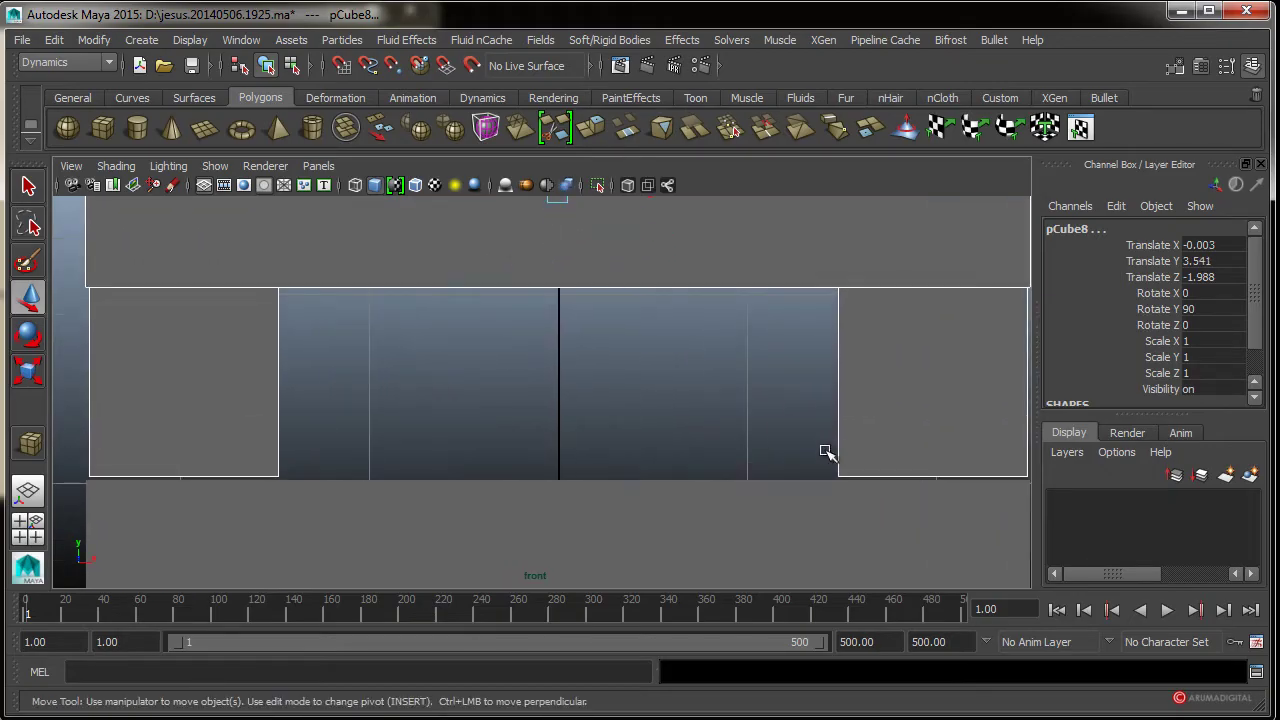
right_click_drag(509, 370, 497, 390, "alt")
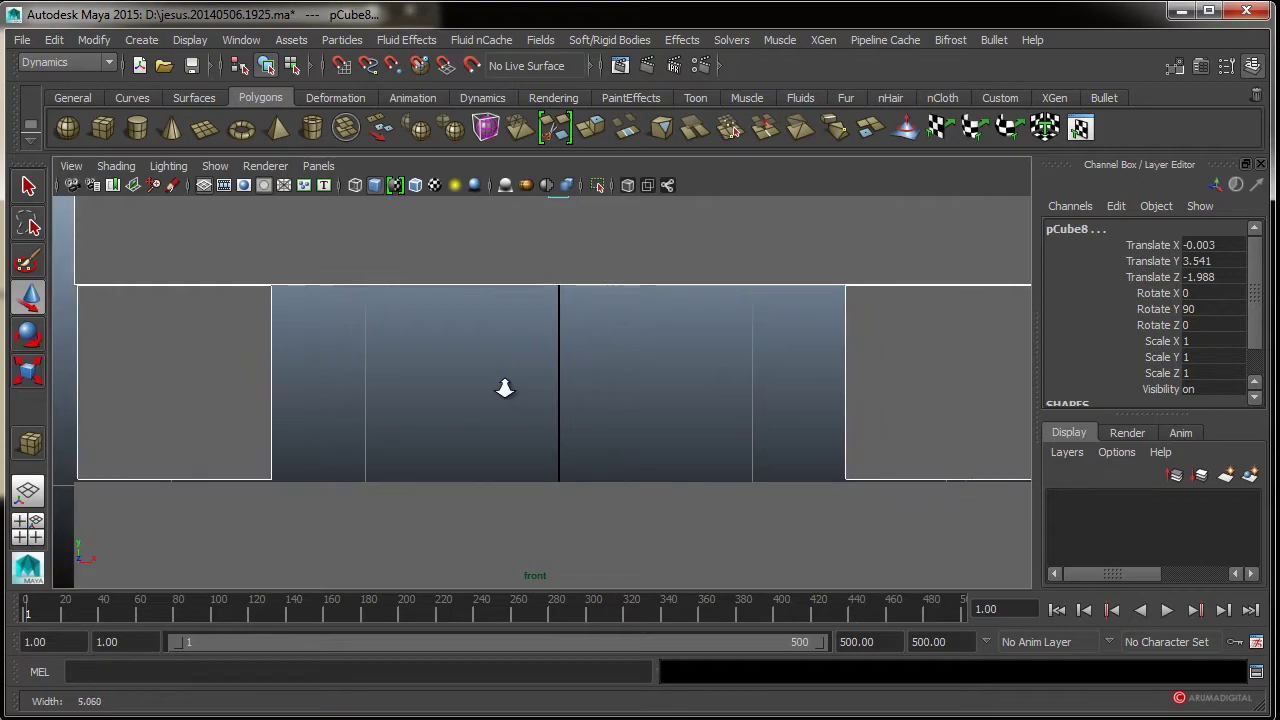
key("space")
key("space")
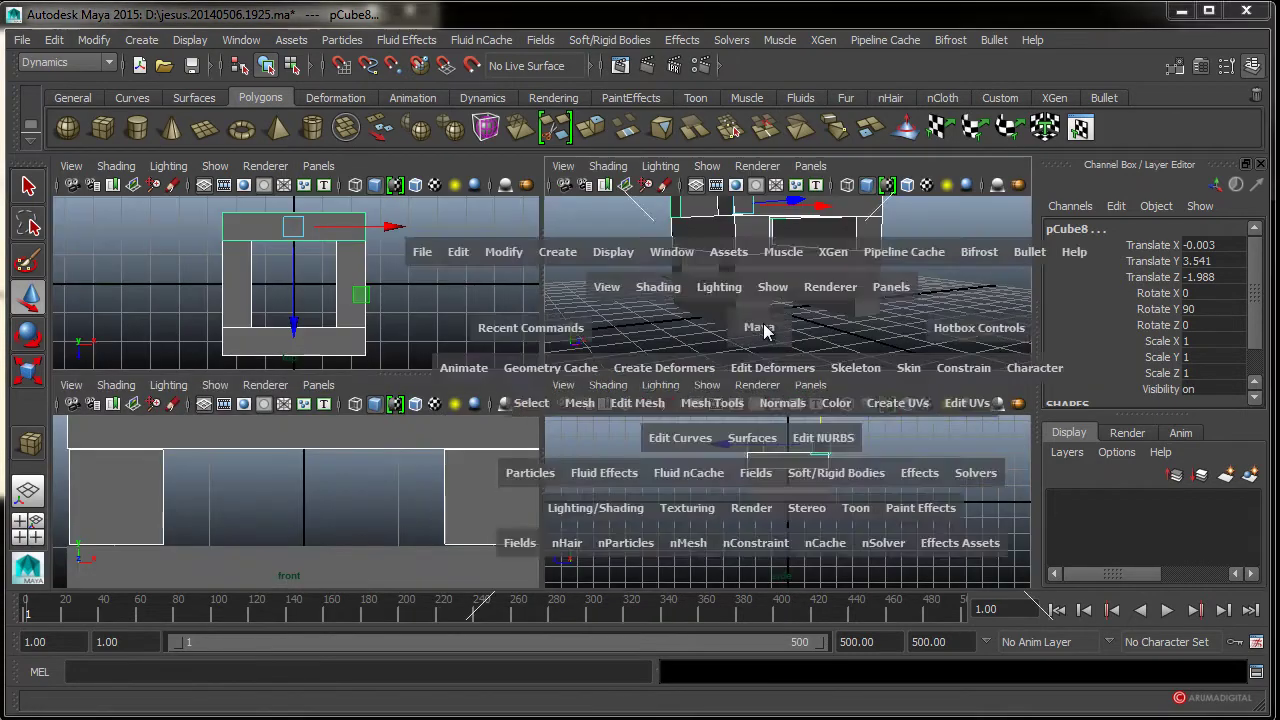
mouse_move(434, 374)
left_mouse_down("alt")
mouse_move(424, 425)
mouse_move(651, 366)
left_mouse_up("alt")
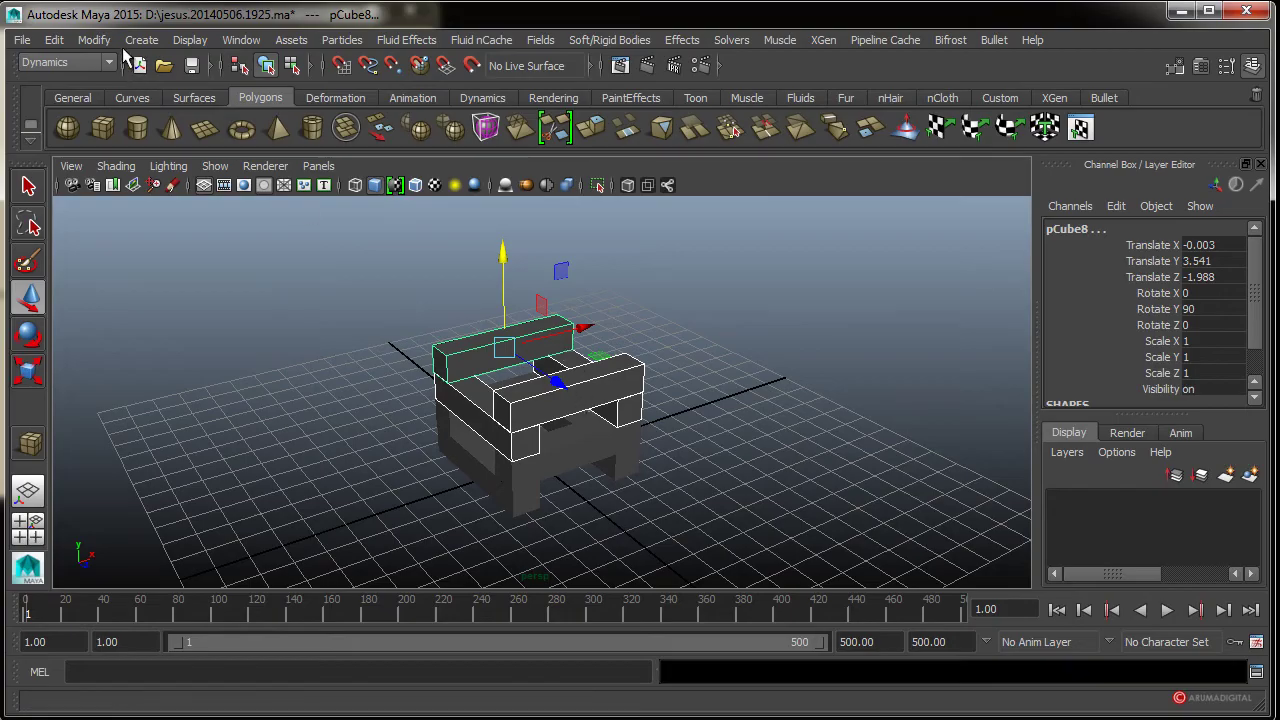
- Repeat Duplicate with Transform (Shift+D) to stack raised layers into a tower reaching Y 17.684
left_click(93, 40)
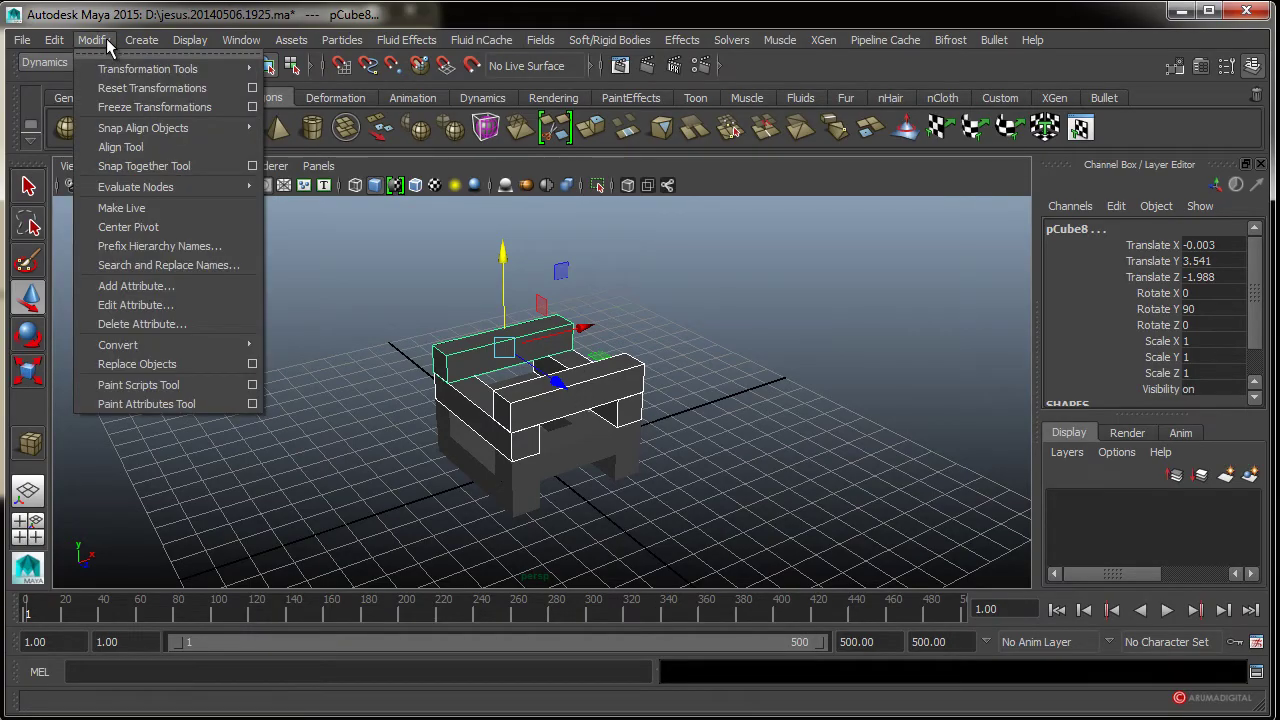
left_click(108, 40)
left_click(141, 40)
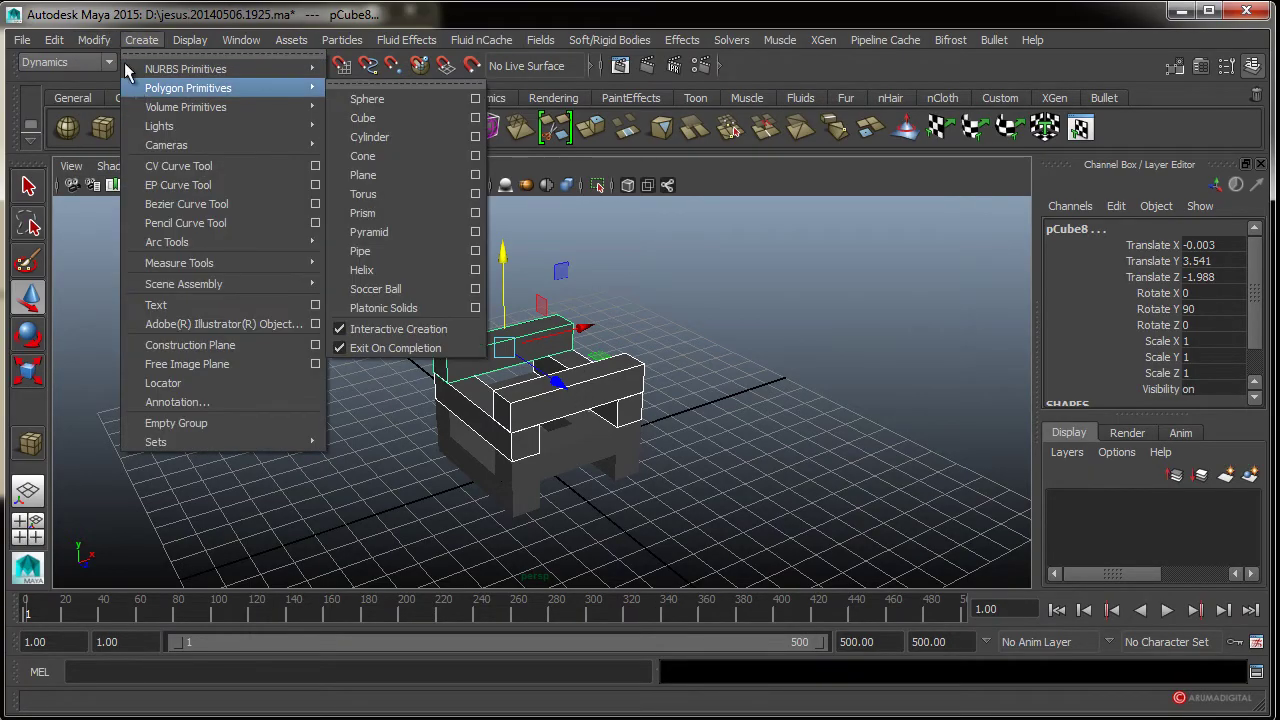
left_click(55, 40)
left_click(55, 40)
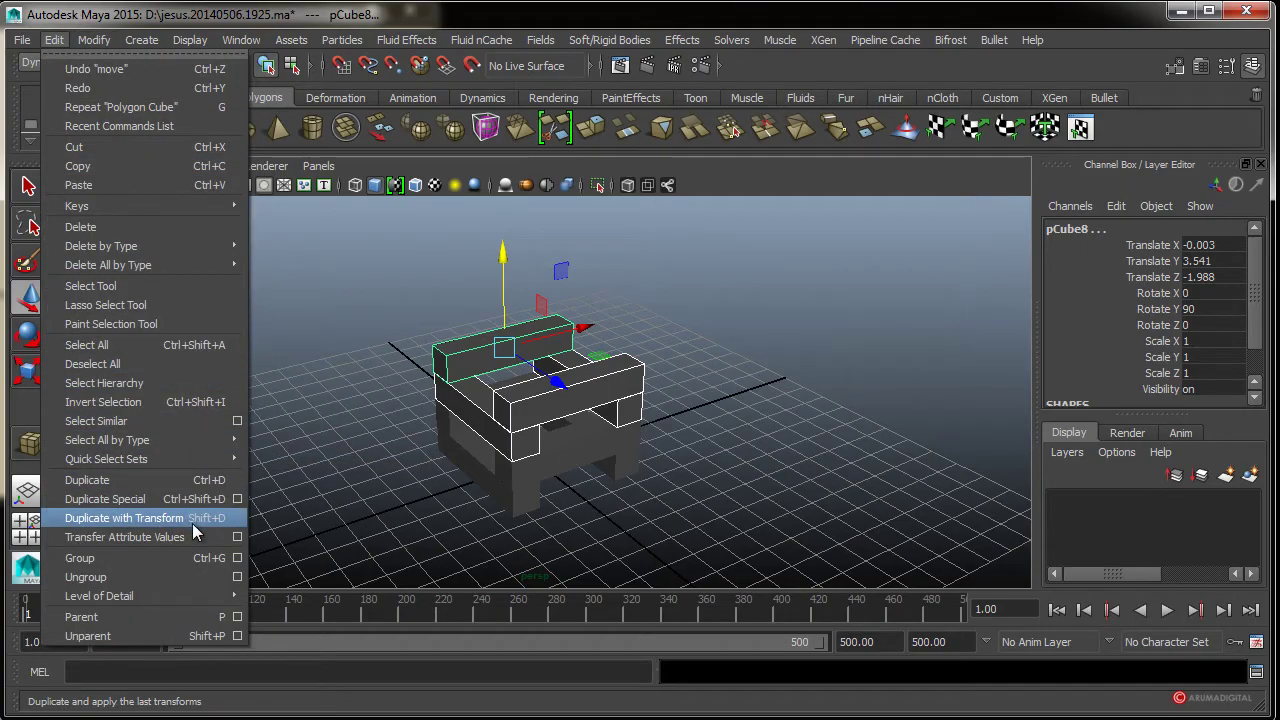
left_click(193, 521)
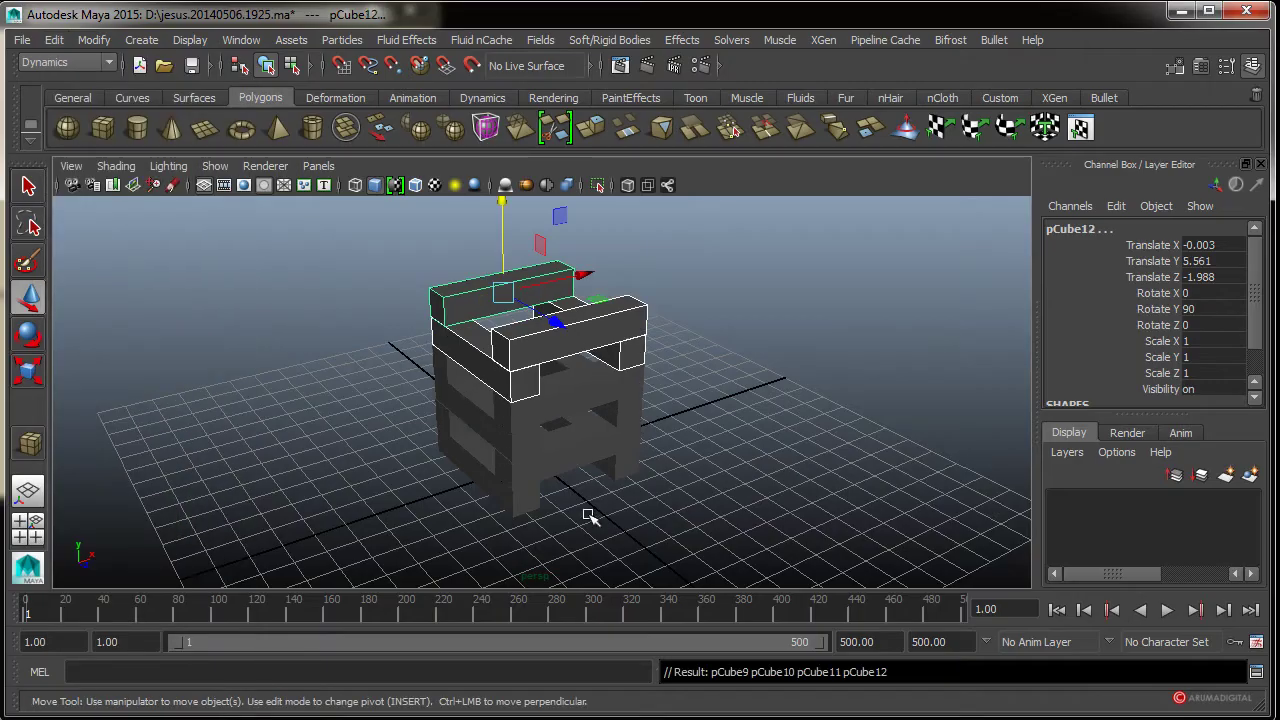
right_click_drag(638, 497, 417, 520, "alt")
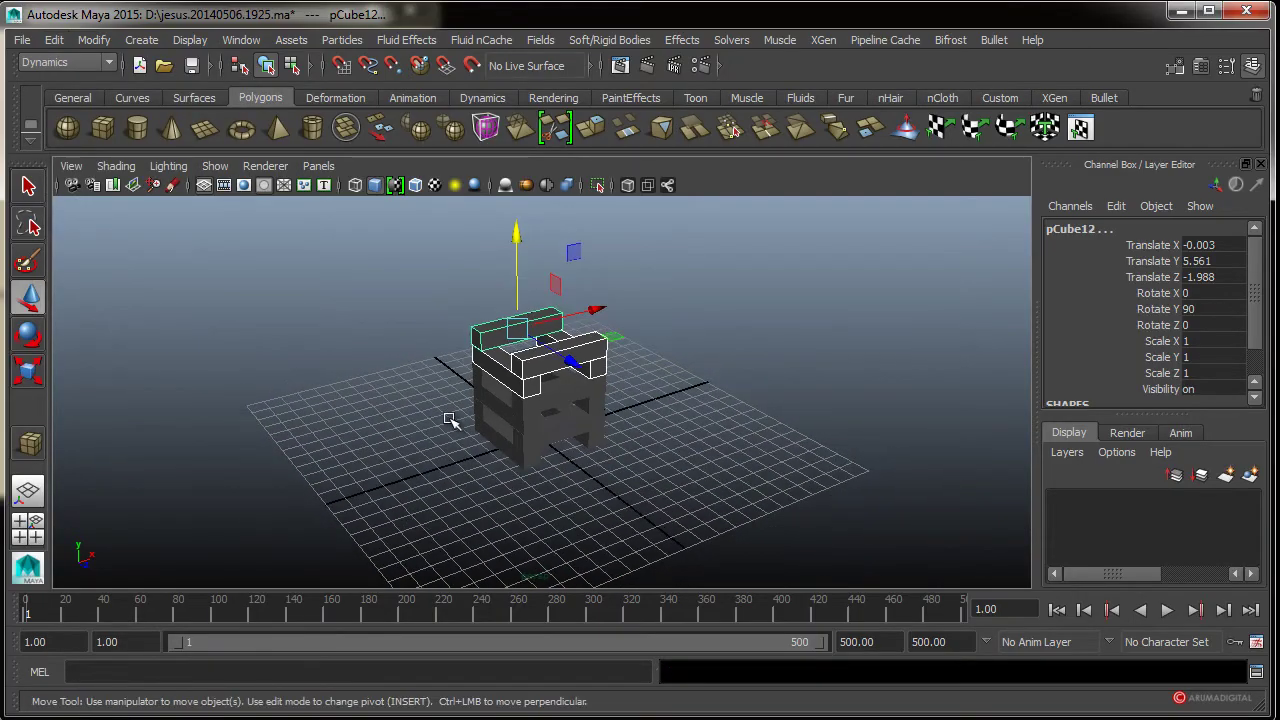
key("shift+d")
key("shift+d")
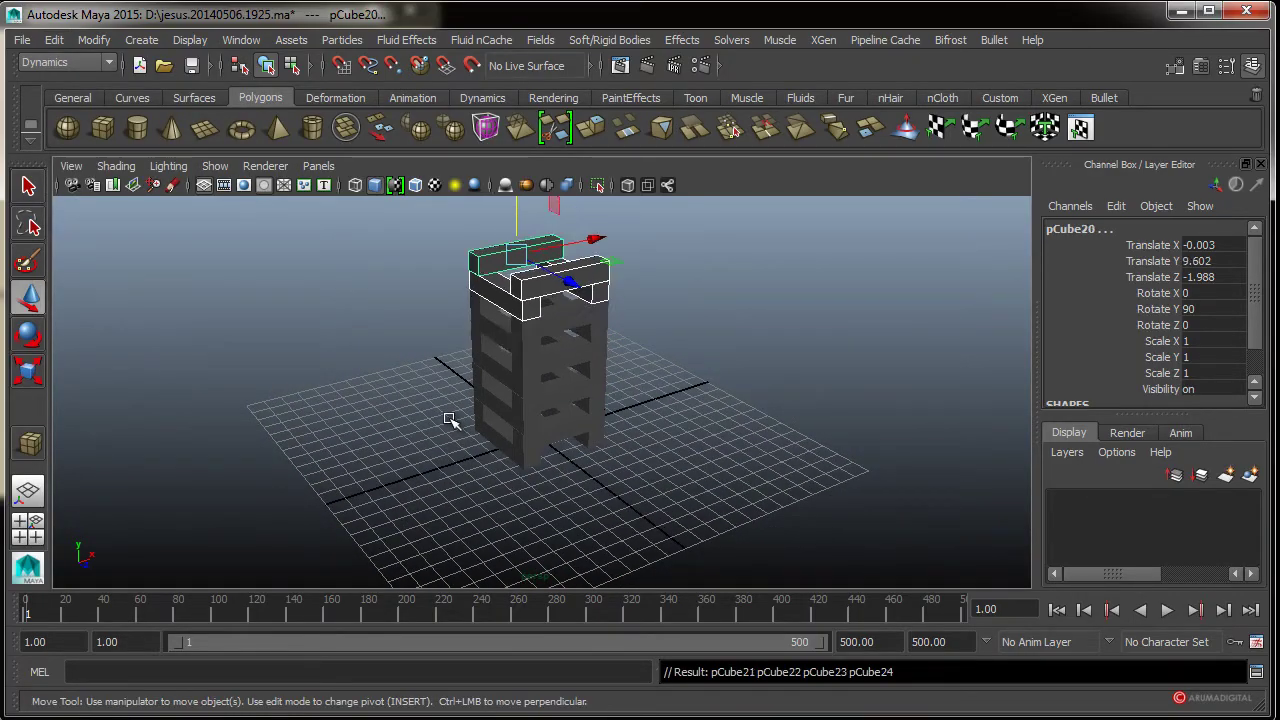
key("shift+d")
key("shift+d")
mouse_move(732, 438)
right_mouse_down("alt")
mouse_move(423, 460)
mouse_move(417, 497)
mouse_move(406, 492)
right_mouse_up("alt")
- Duplicate the whole tower and slide the copy along -X to X -5.288
left_click_drag(462, 478, 463, 401, "alt")
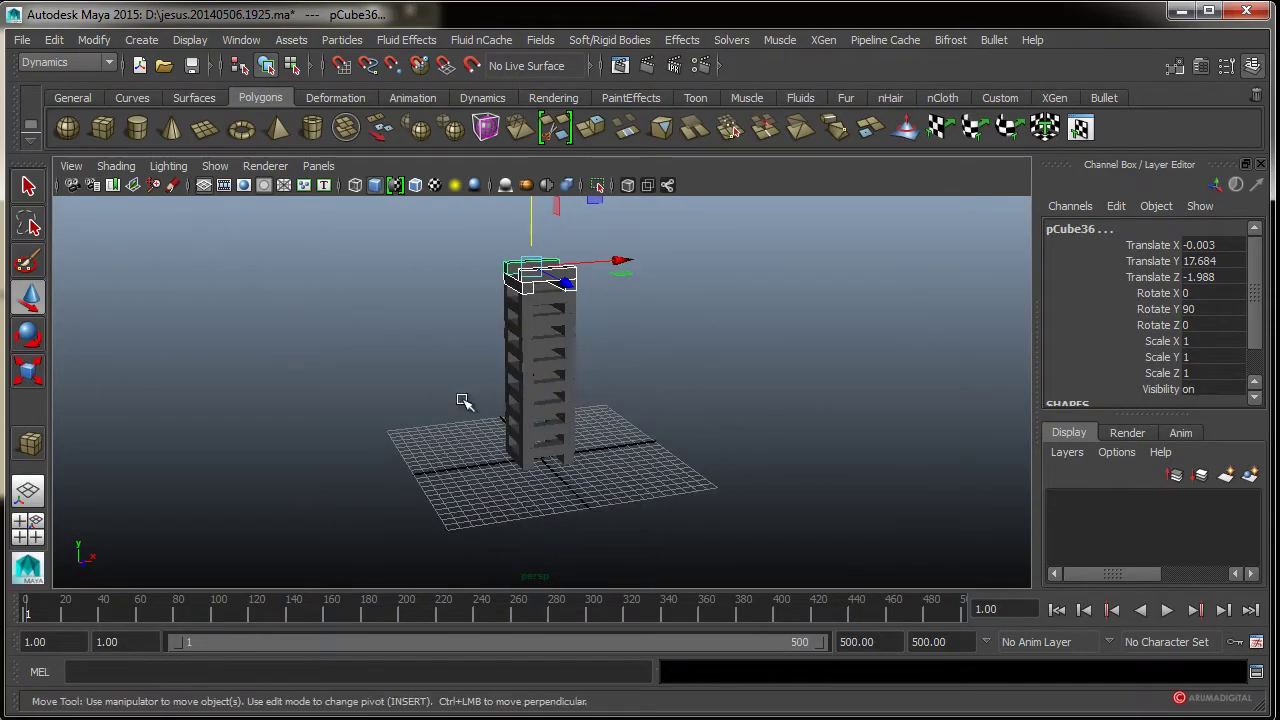
mouse_move(477, 235)
left_mouse_down()
mouse_move(608, 529)
mouse_move(577, 517)
mouse_move(585, 480)
left_mouse_up()
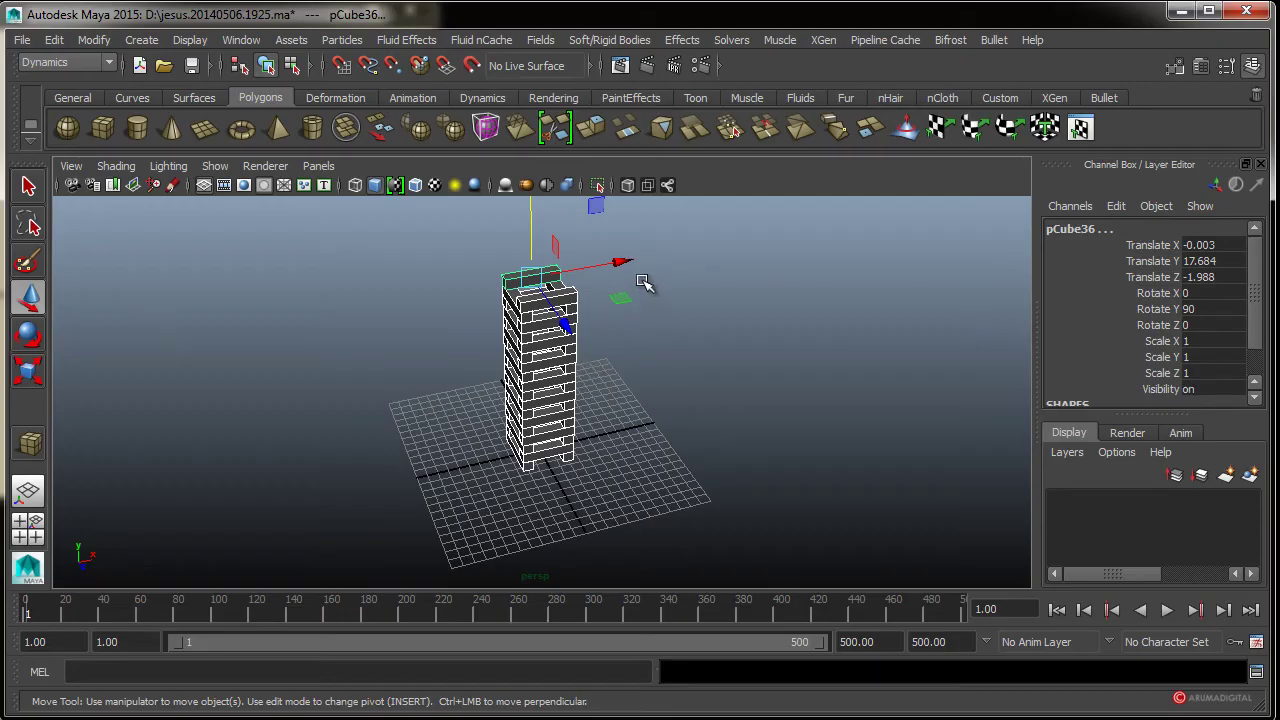
key("ctrl+d")
left_click_drag(616, 262, 435, 300)
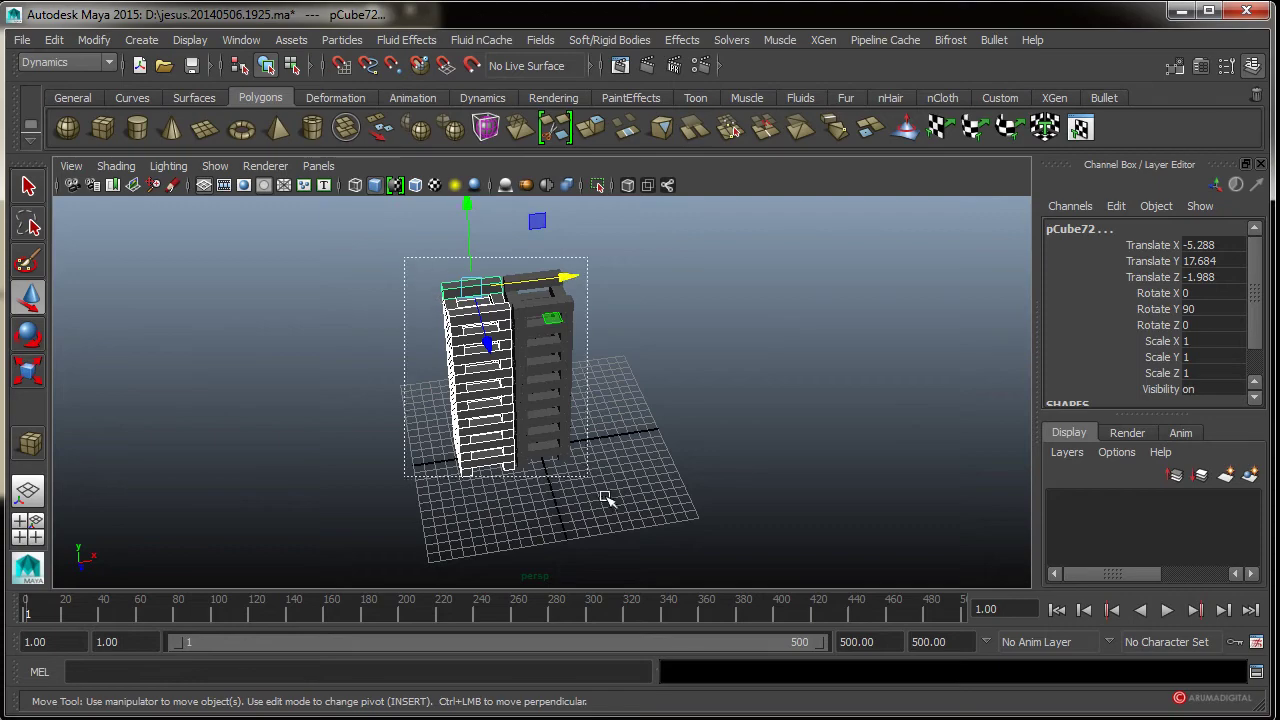
- Duplicate the tower and press the copy against the original at X -2.376, Z 0.575
left_click_drag(605, 498, 645, 481, "alt")
key("ctrl+d")
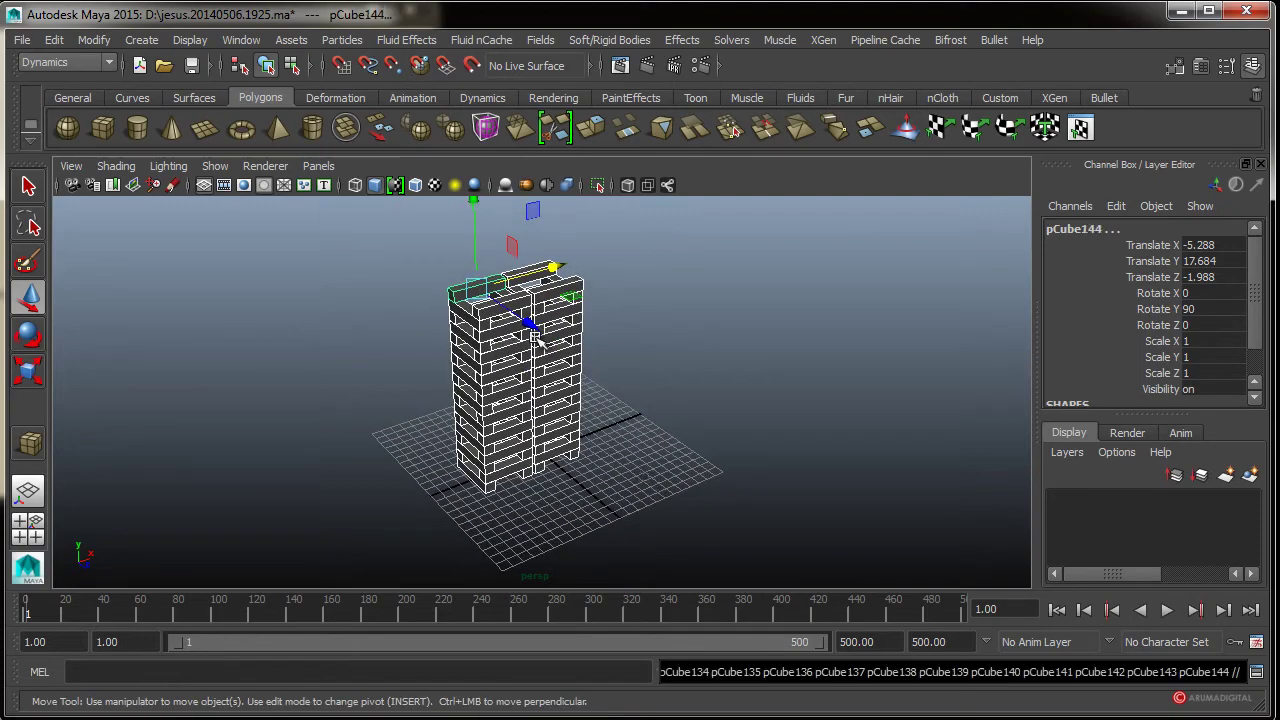
mouse_move(528, 322)
left_mouse_down()
mouse_move(663, 443)
mouse_move(720, 420)
mouse_move(714, 384)
left_mouse_up()
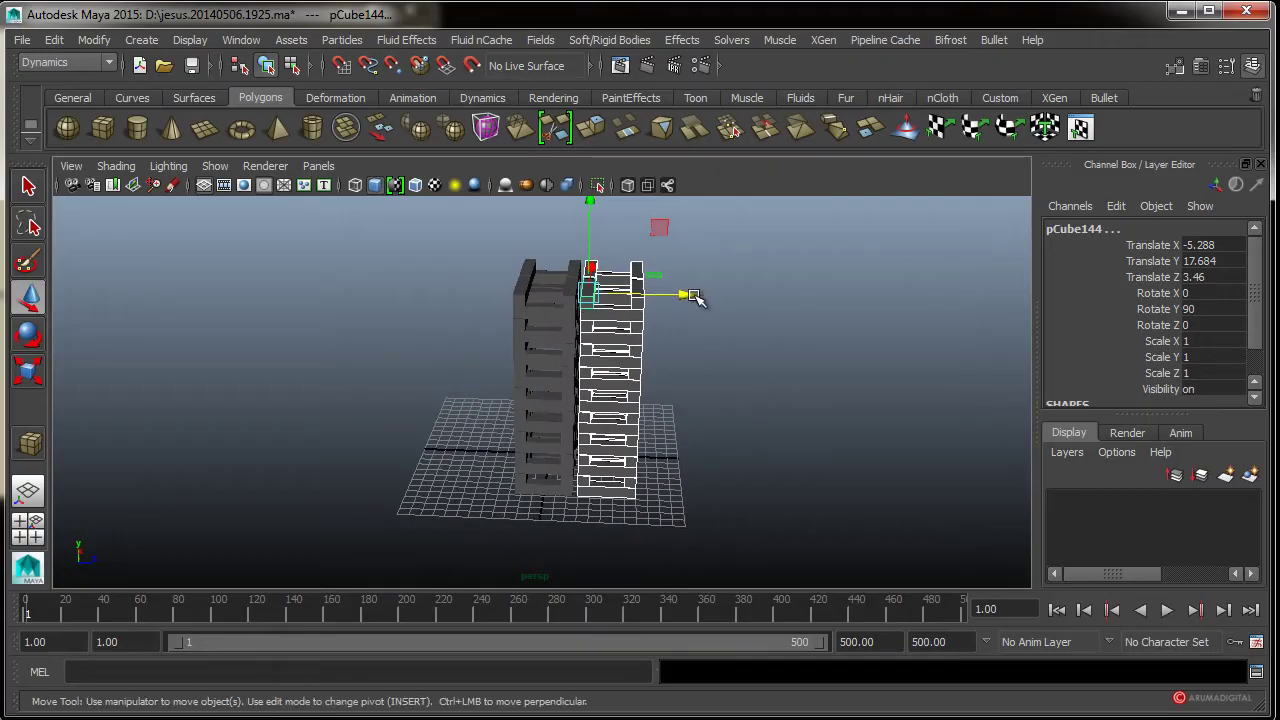
mouse_move(695, 297)
left_mouse_down("alt")
mouse_move(471, 414)
mouse_move(738, 406)
mouse_move(509, 437)
mouse_move(437, 429)
mouse_move(420, 283)
mouse_move(528, 455)
left_mouse_up("alt")
left_click(738, 406)
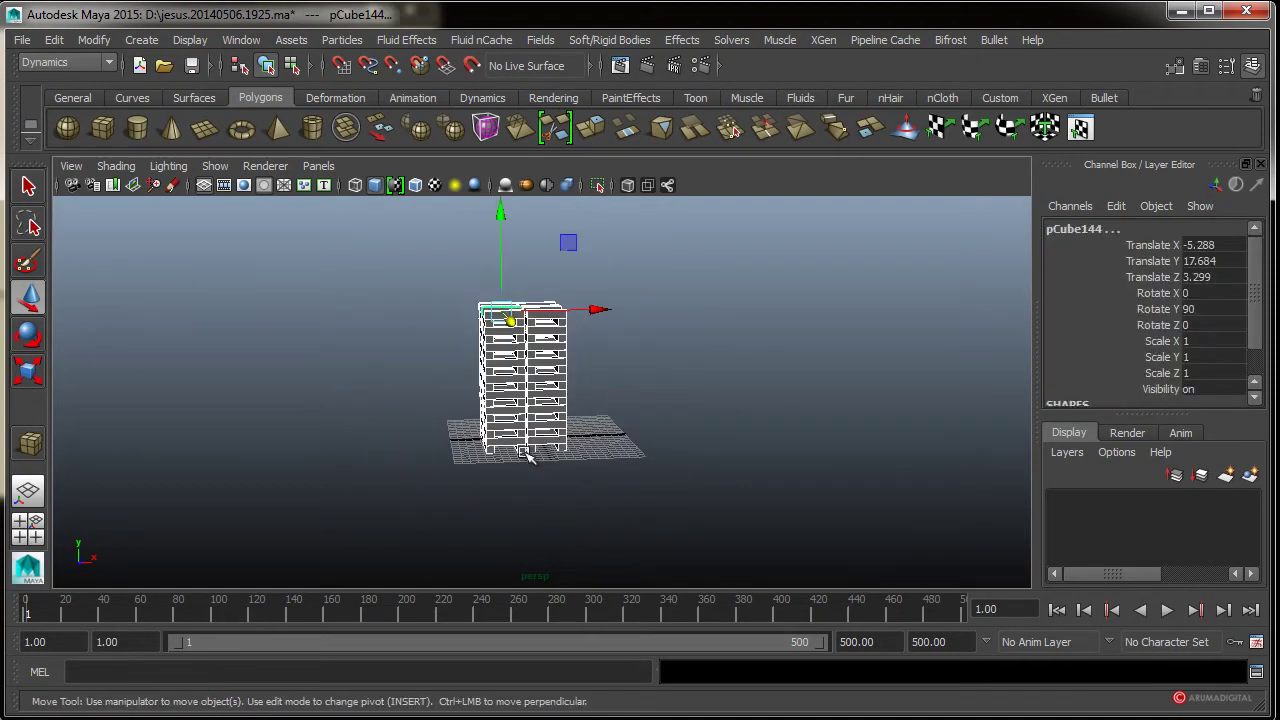
key("f")
right_click_drag(614, 314, 585, 275, "alt")
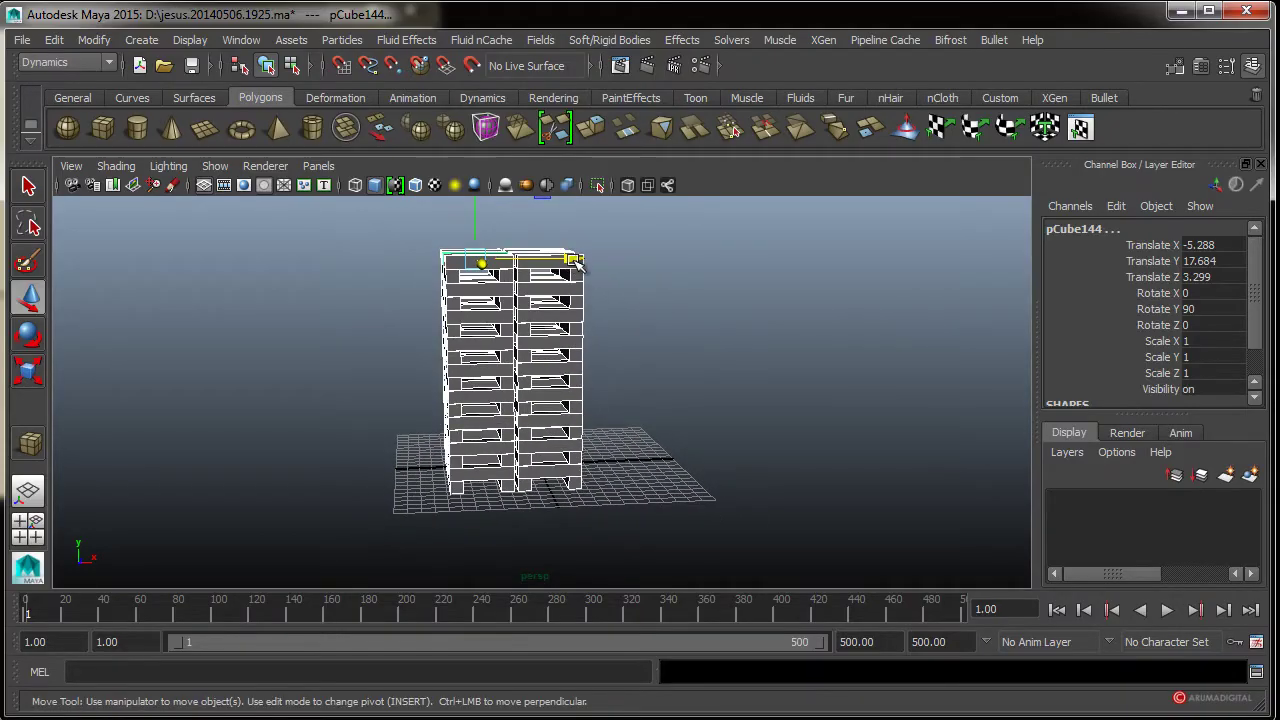
left_click_drag(576, 262, 611, 260)
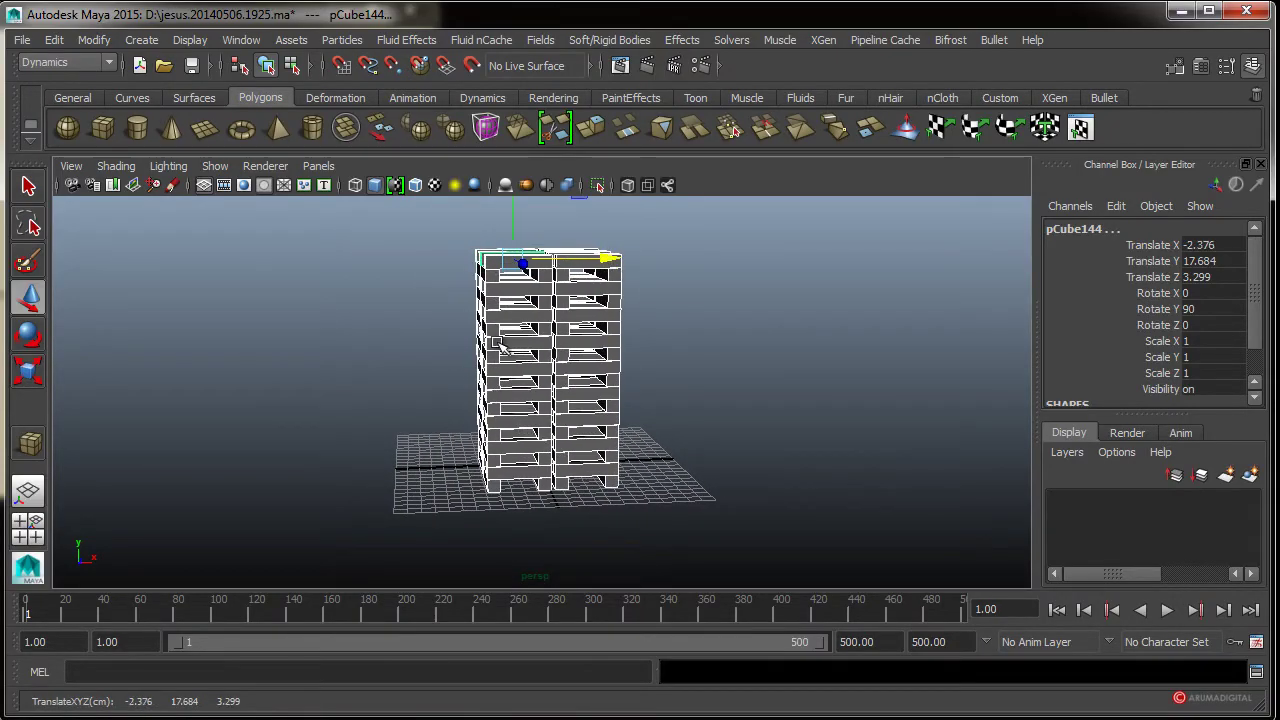
- Inspect the double-width tower from above and below, then select all its blocks
mouse_move(497, 342)
left_mouse_down("alt")
mouse_move(711, 449)
mouse_move(680, 318)
mouse_move(650, 308)
left_mouse_up("alt")
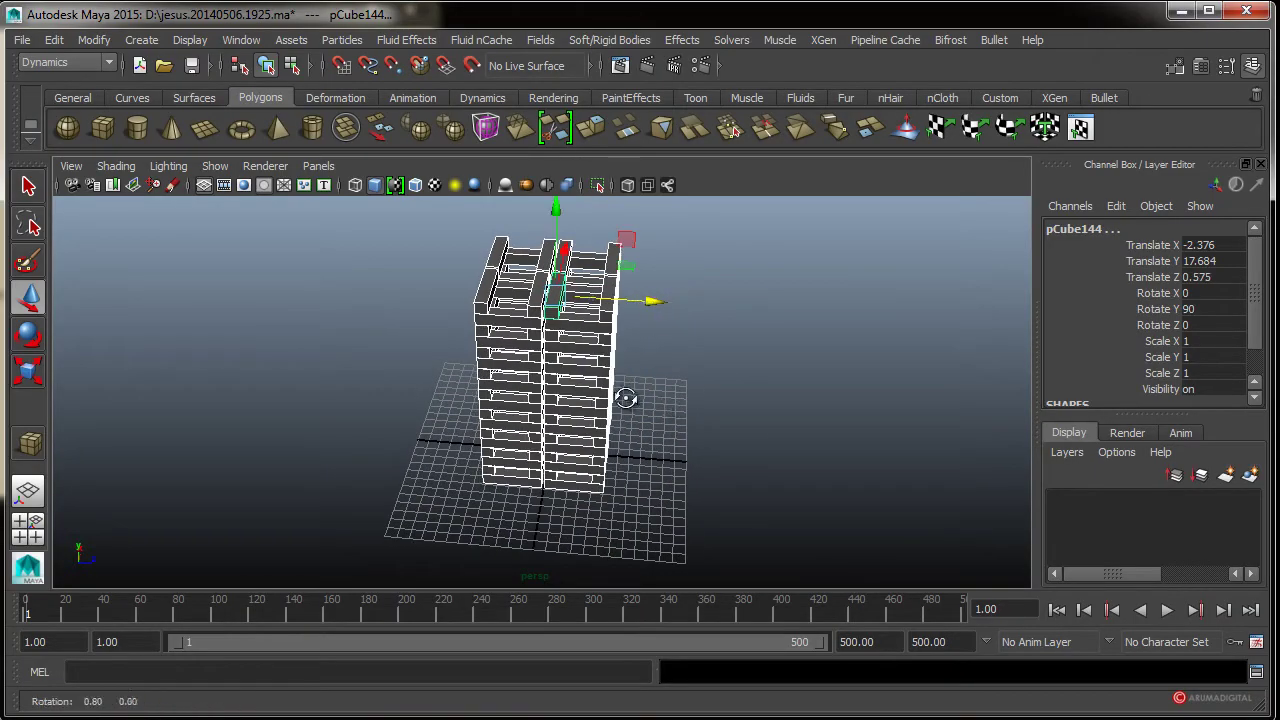
mouse_move(625, 398)
left_mouse_down("alt")
mouse_move(643, 371)
mouse_move(669, 411)
left_mouse_up("alt")
left_click(707, 283)
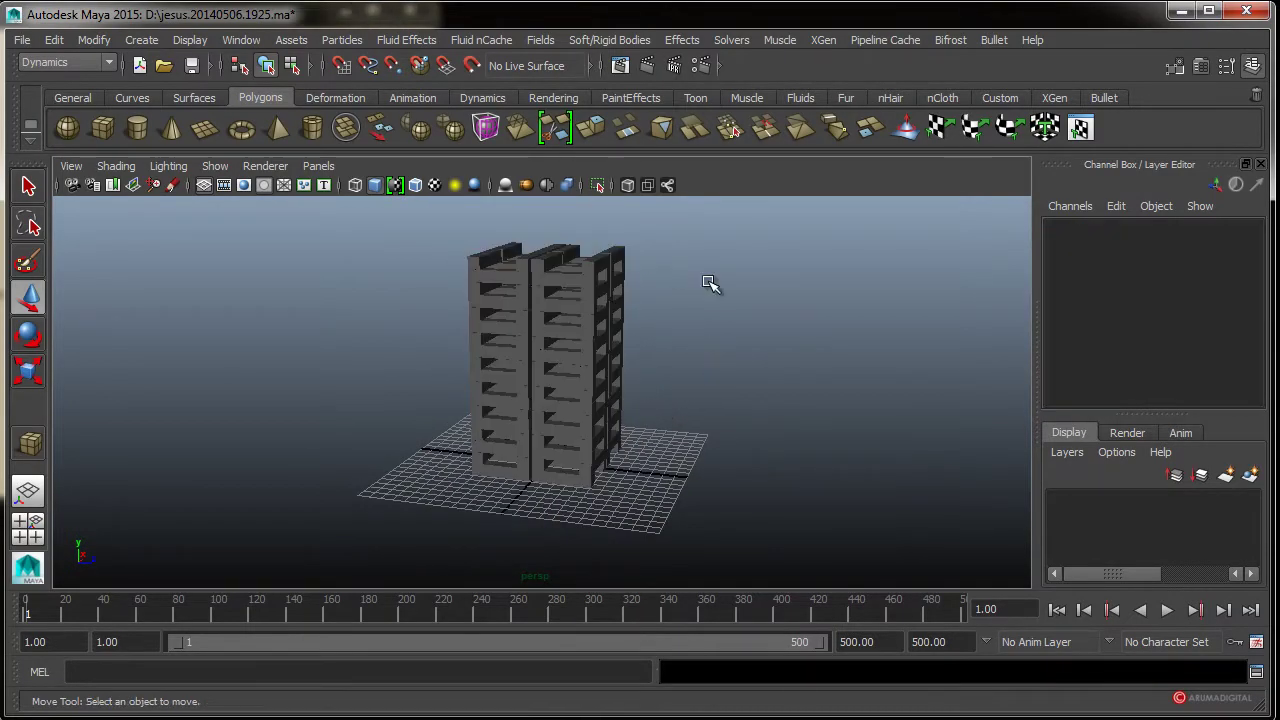
left_click_drag(380, 531, 966, 60)
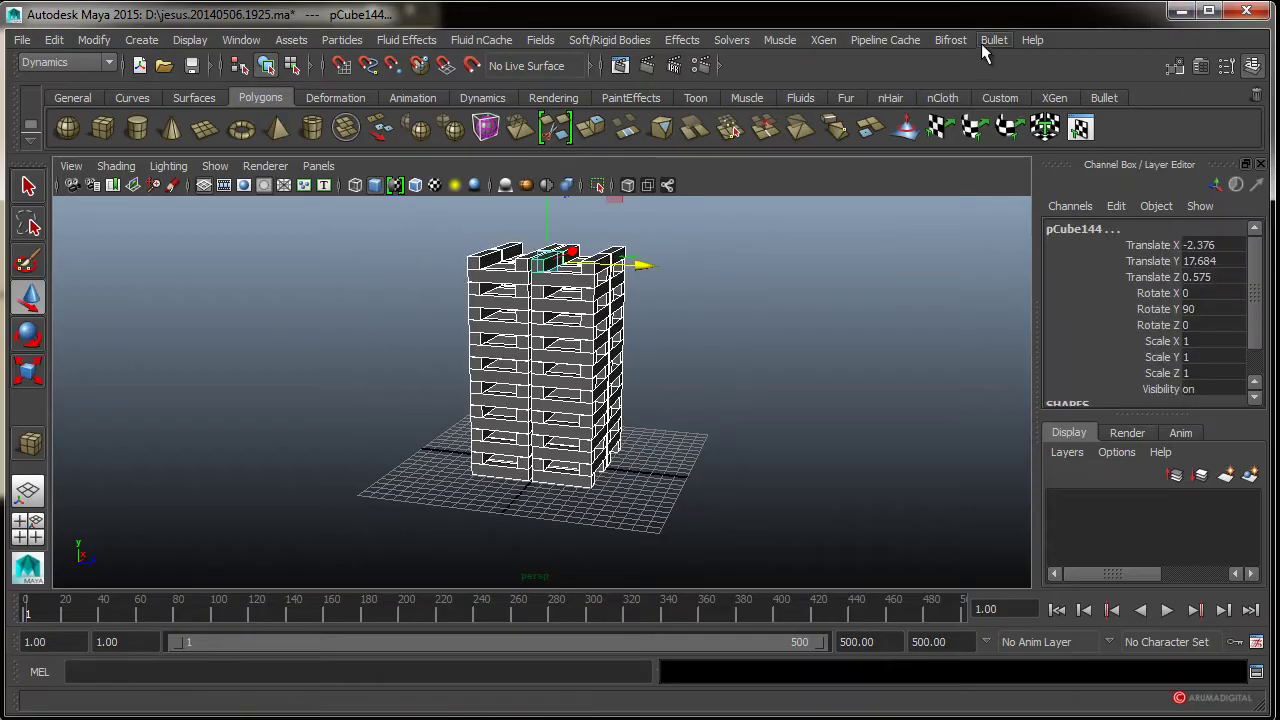
- Create a Bullet rigid set from the selected tower blocks and view its attributes
left_click(993, 40)
mouse_move(1025, 187)
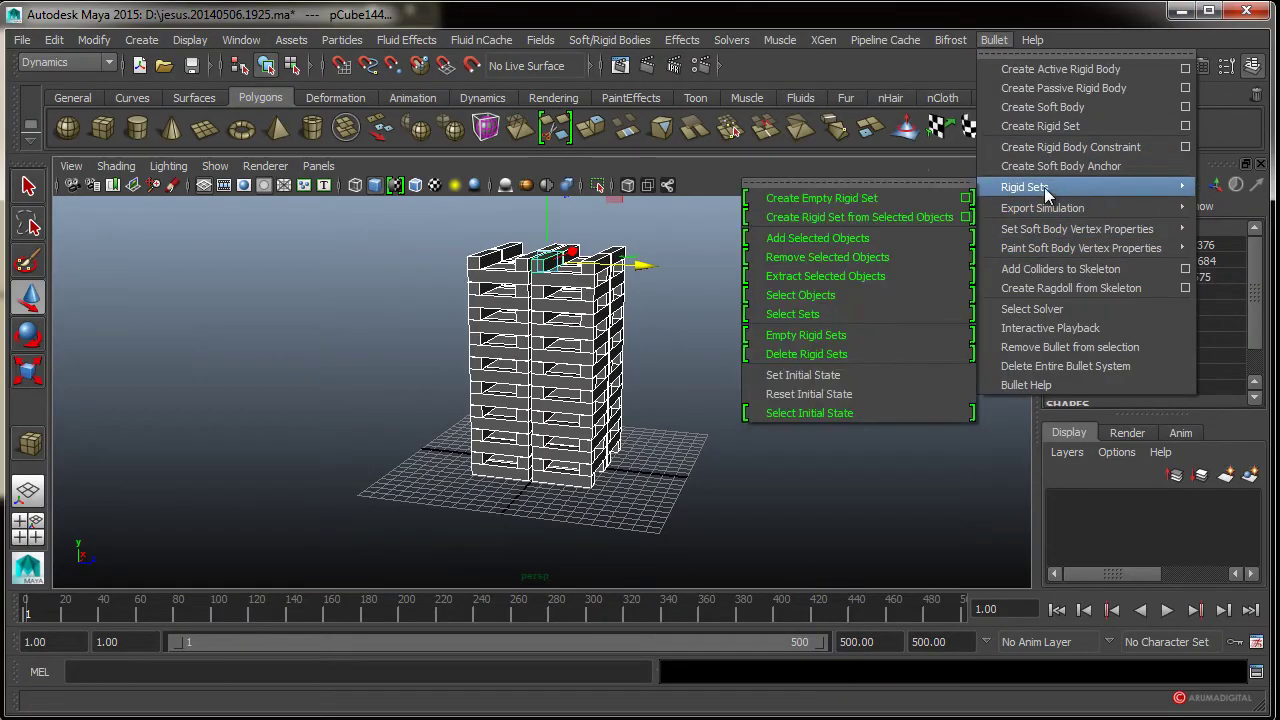
left_click(852, 218)
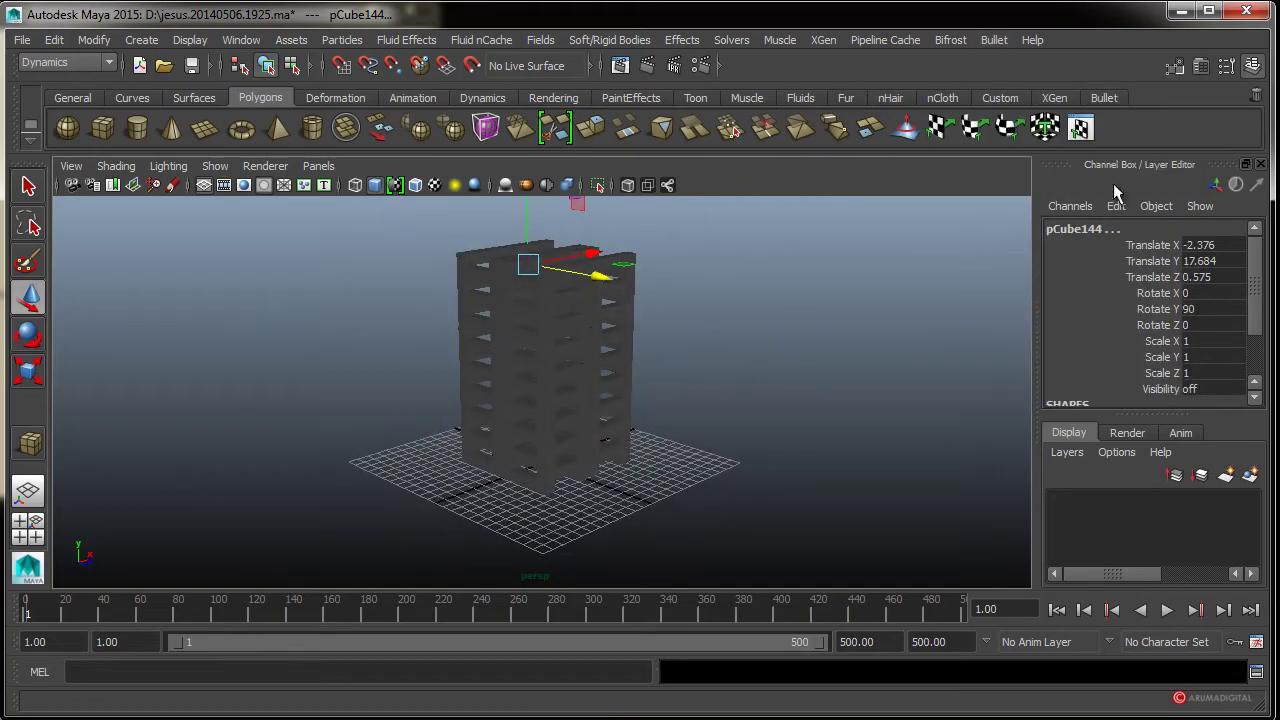
left_click(1227, 66)
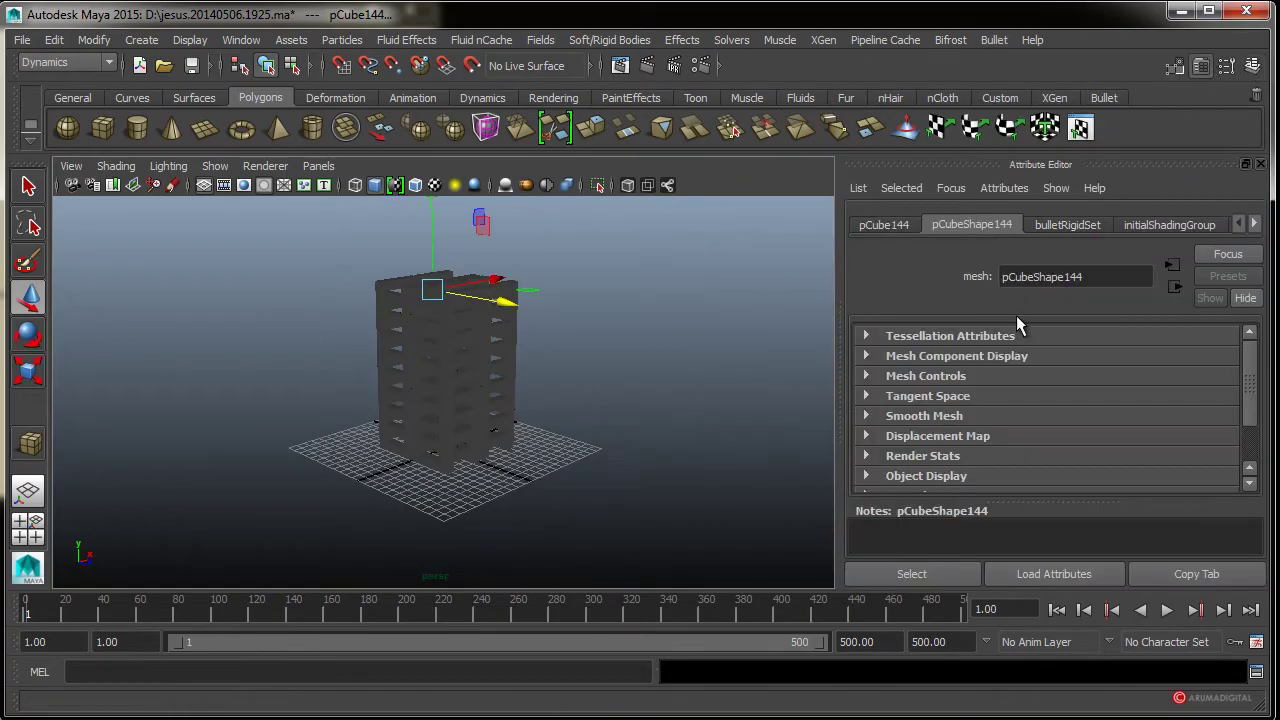
left_click(1047, 225)
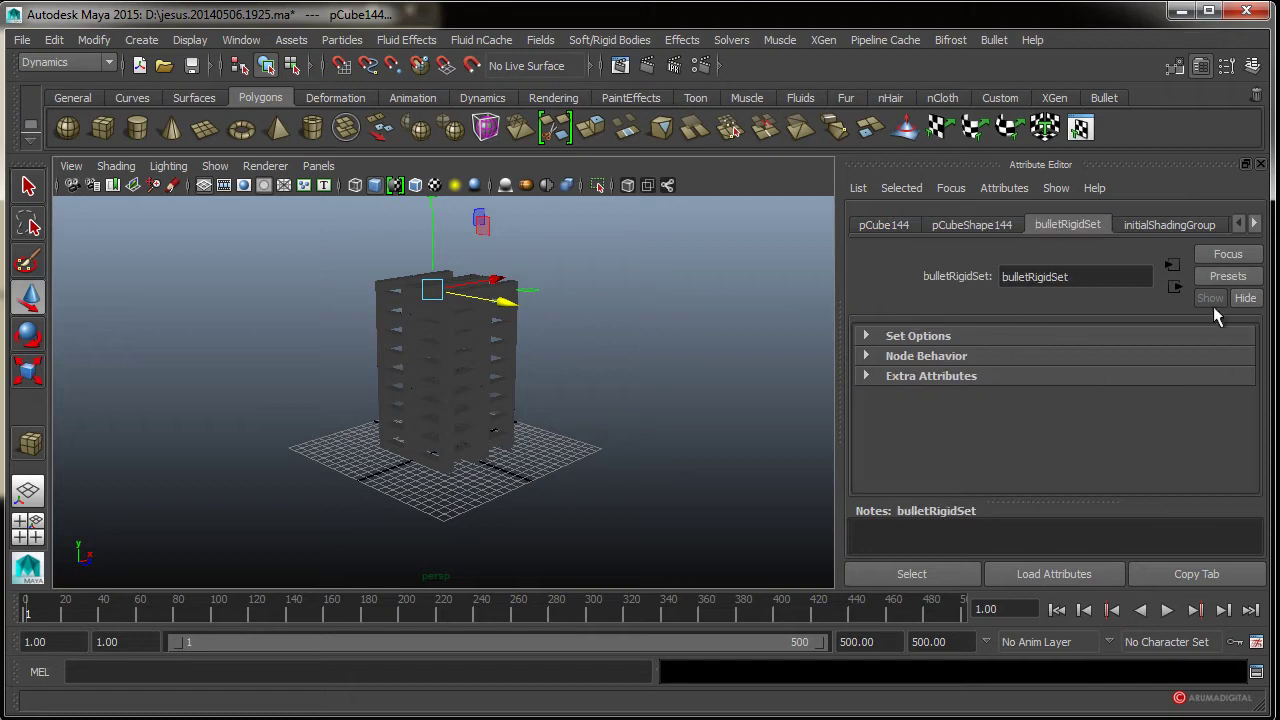
- Select bulletSolver1 in the Outliner and review its initial-state box collision settings
left_click(241, 40)
left_click(262, 178)
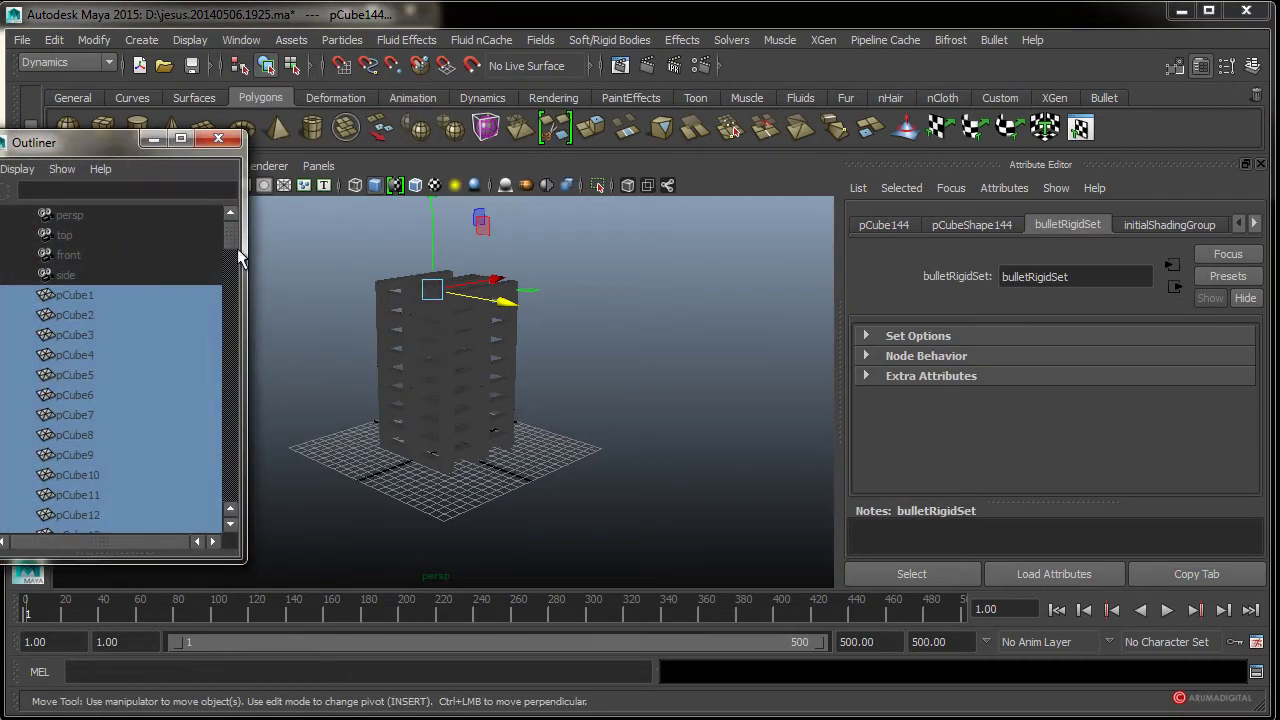
left_click_drag(237, 248, 242, 515)
left_click(113, 437)
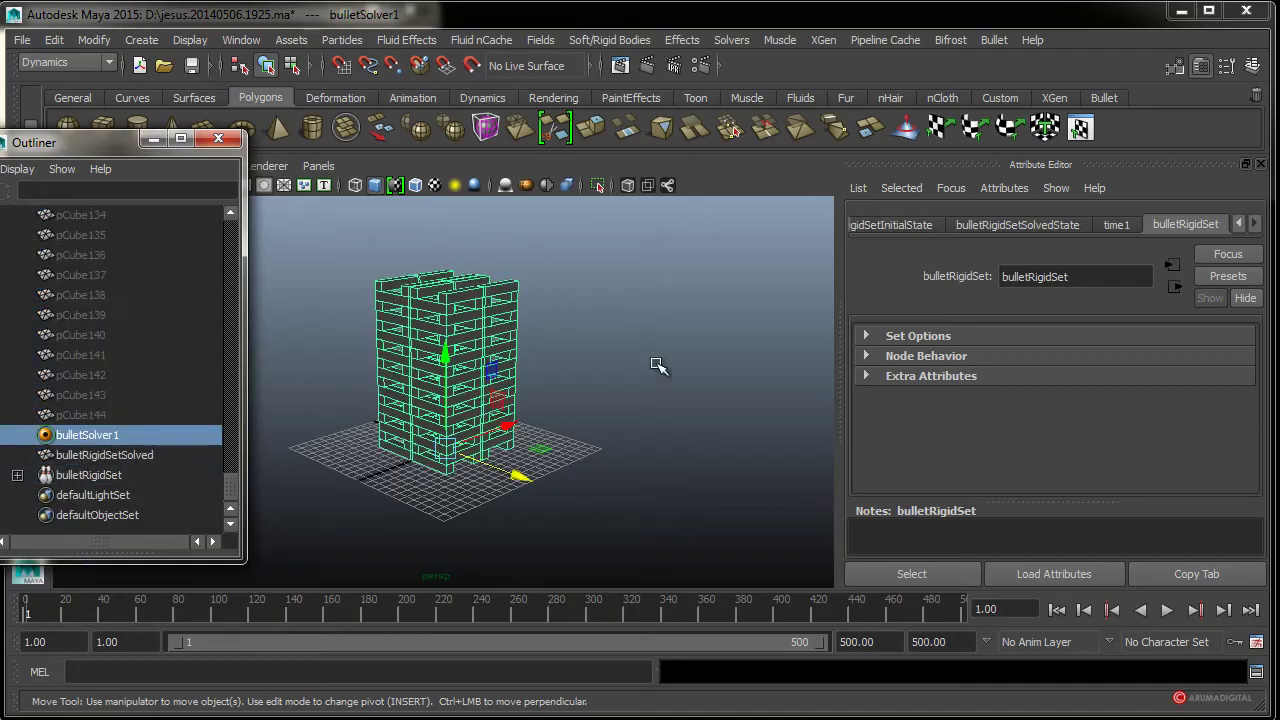
left_click(970, 223)
left_click(905, 226)
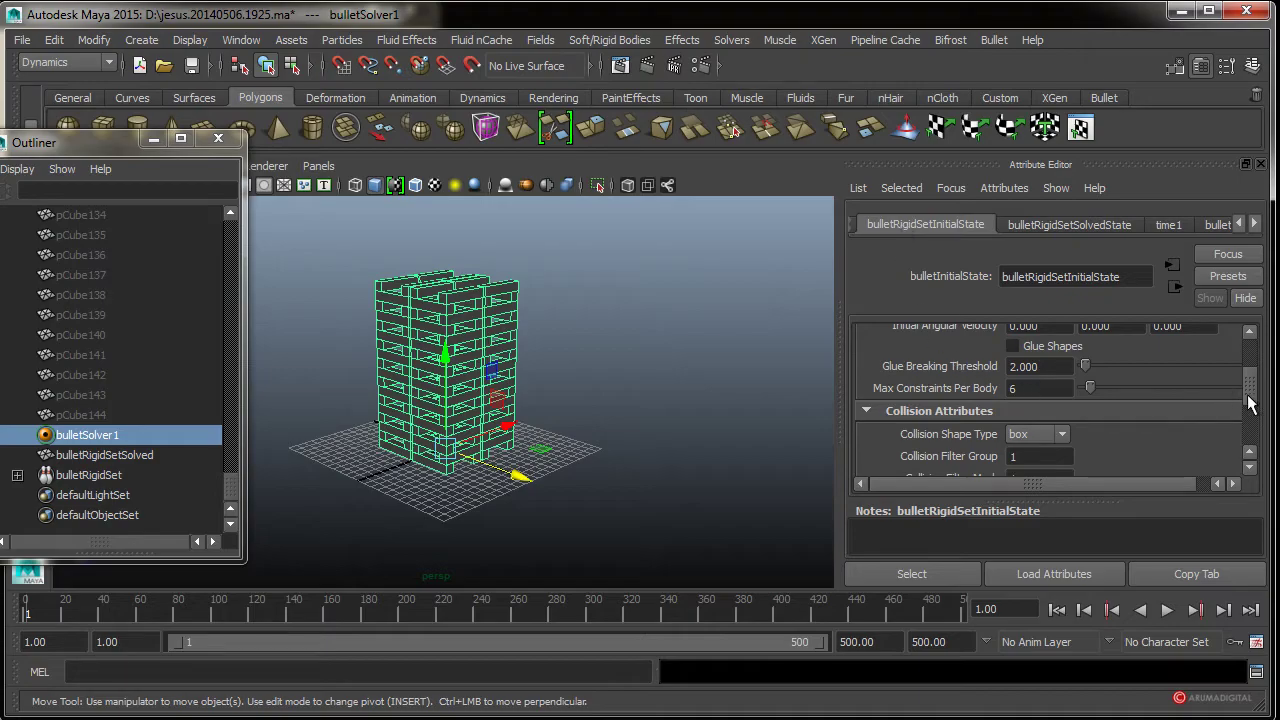
left_click_drag(1248, 403, 1251, 400)
left_click(1238, 224)
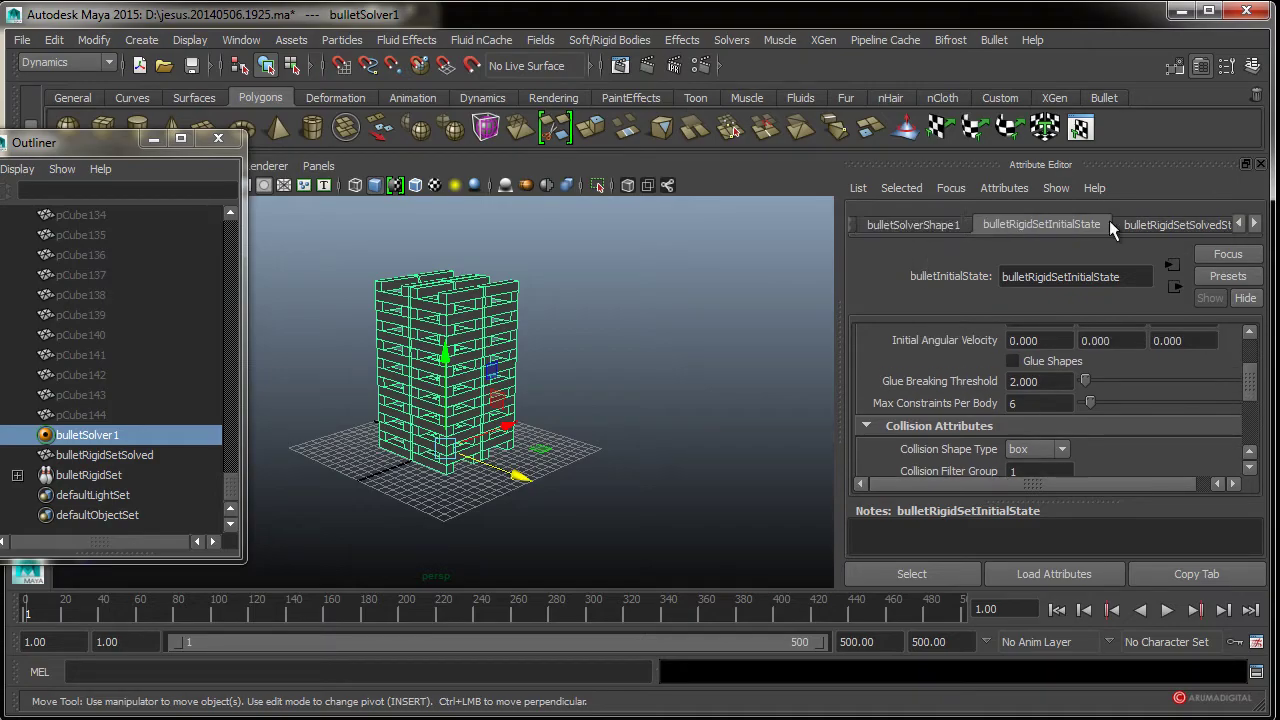
left_click(909, 224)
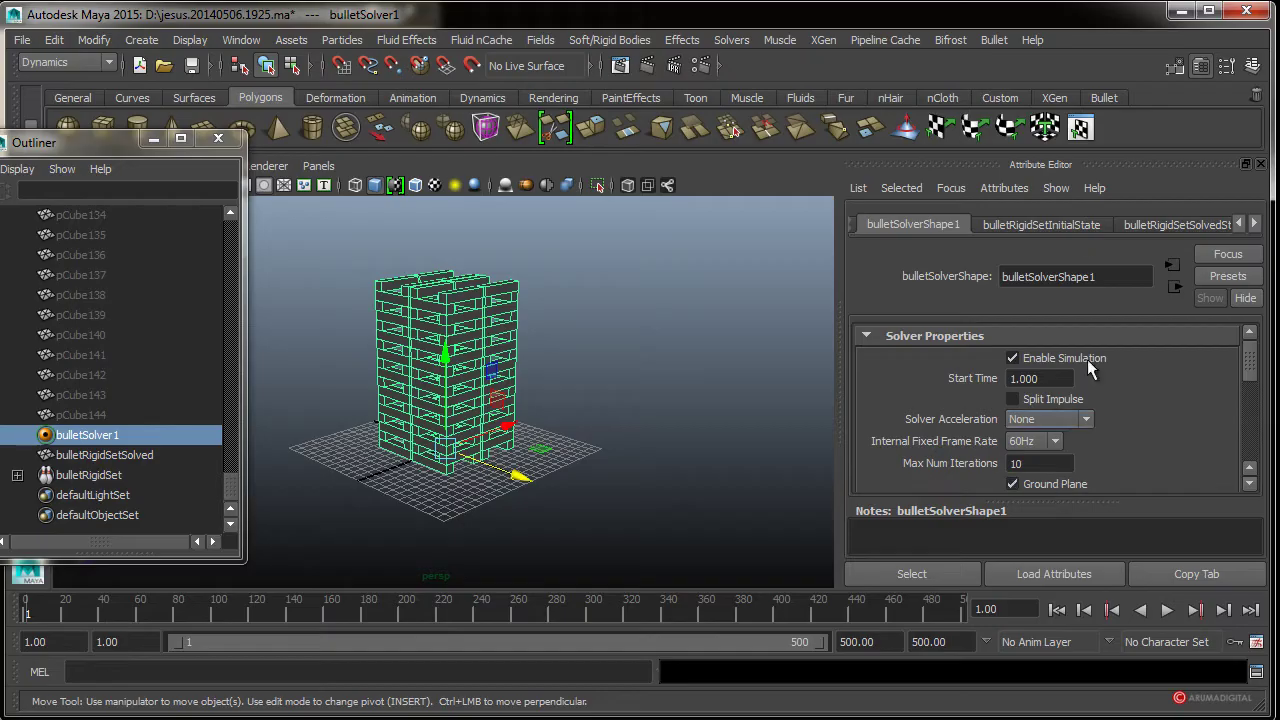
left_click(1071, 222)
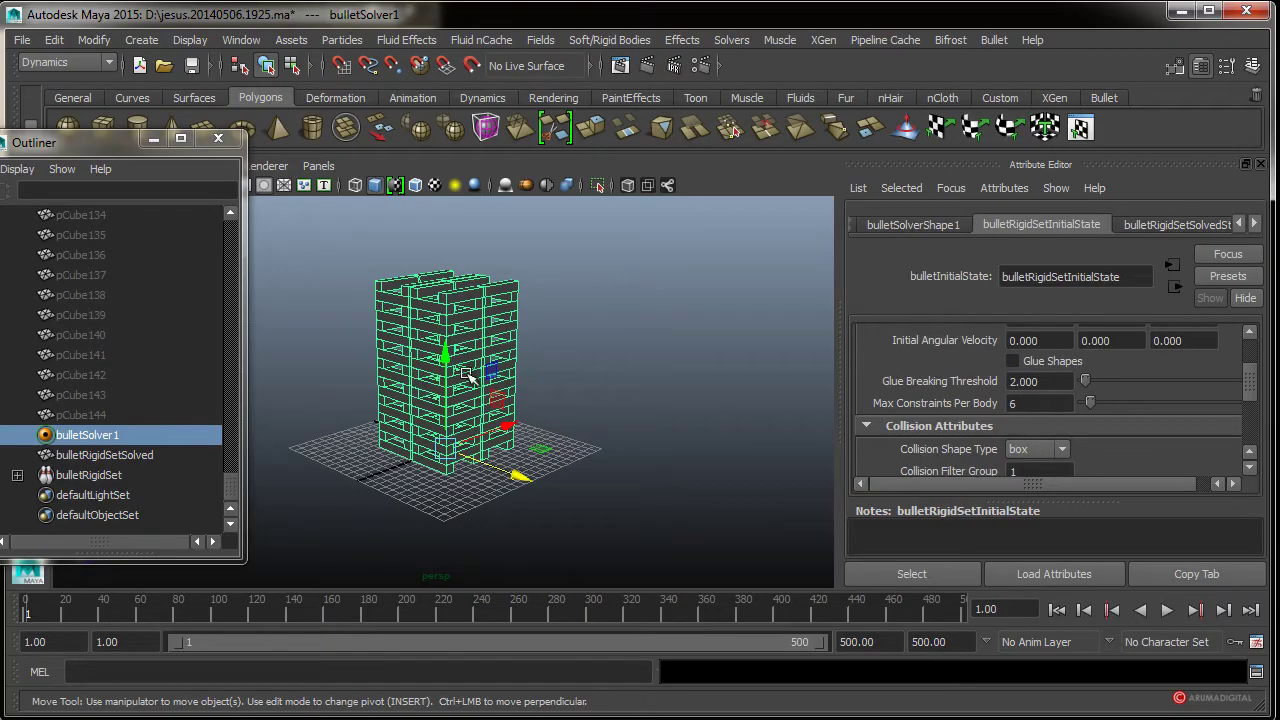
left_click(218, 138)
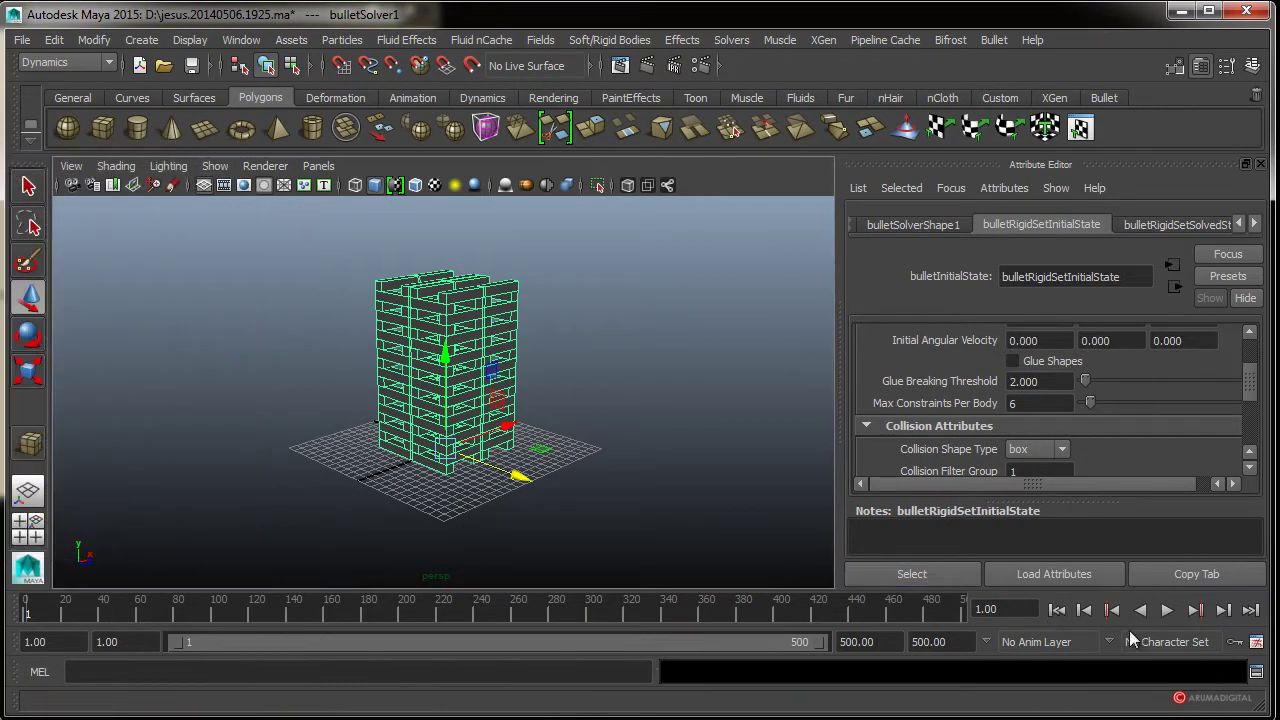
left_click(1167, 611)
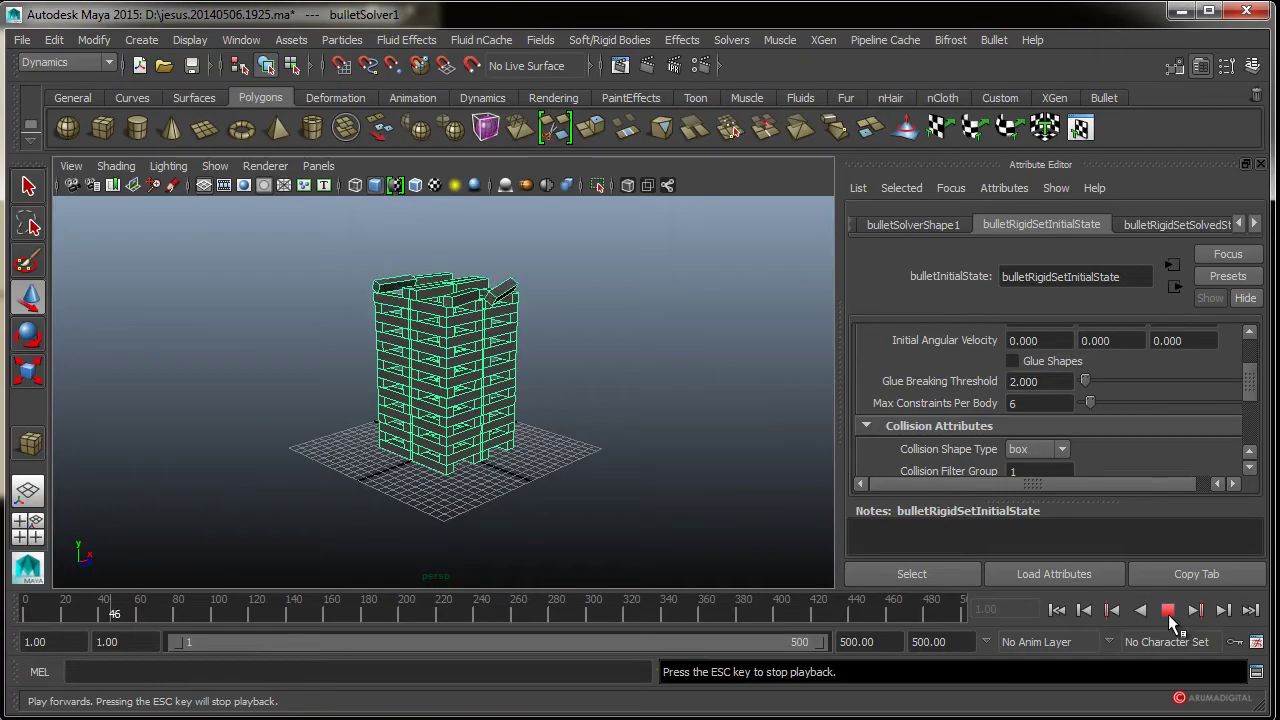
left_click_drag(257, 438, 560, 490, "alt")
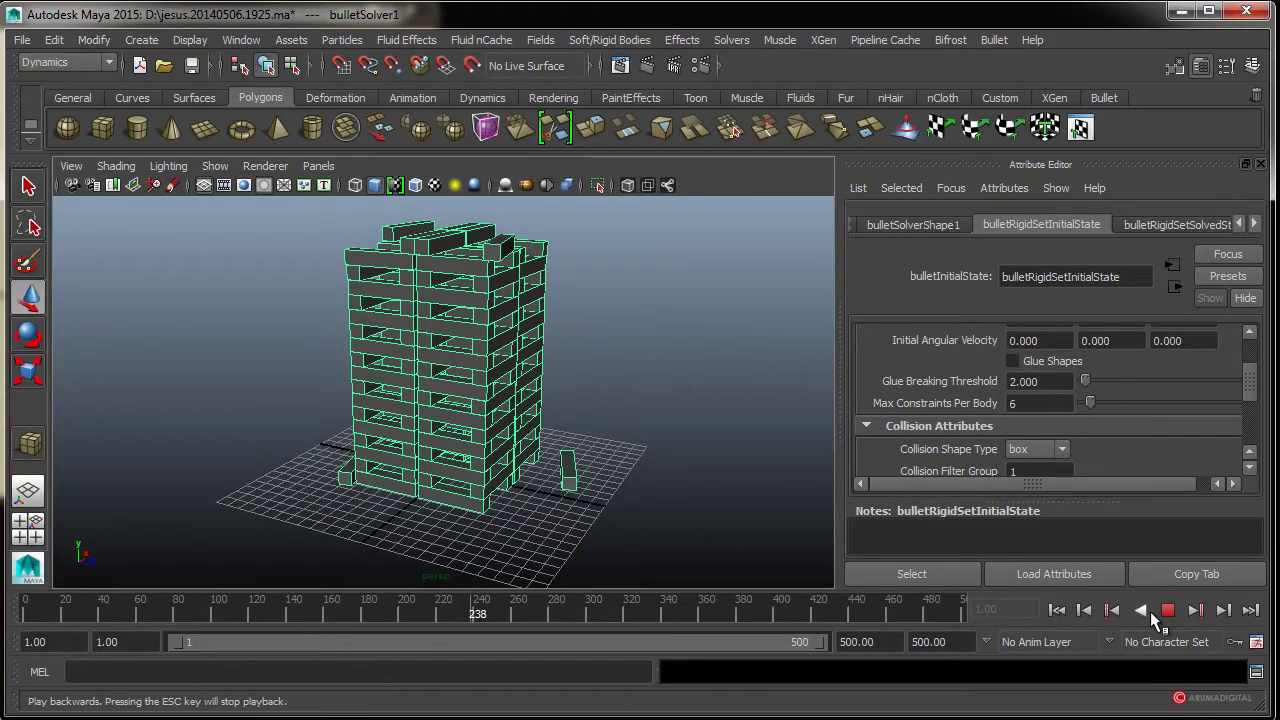
left_click(1167, 610)
left_click(1083, 610)
left_click_drag(790, 540, 969, 521, "alt")
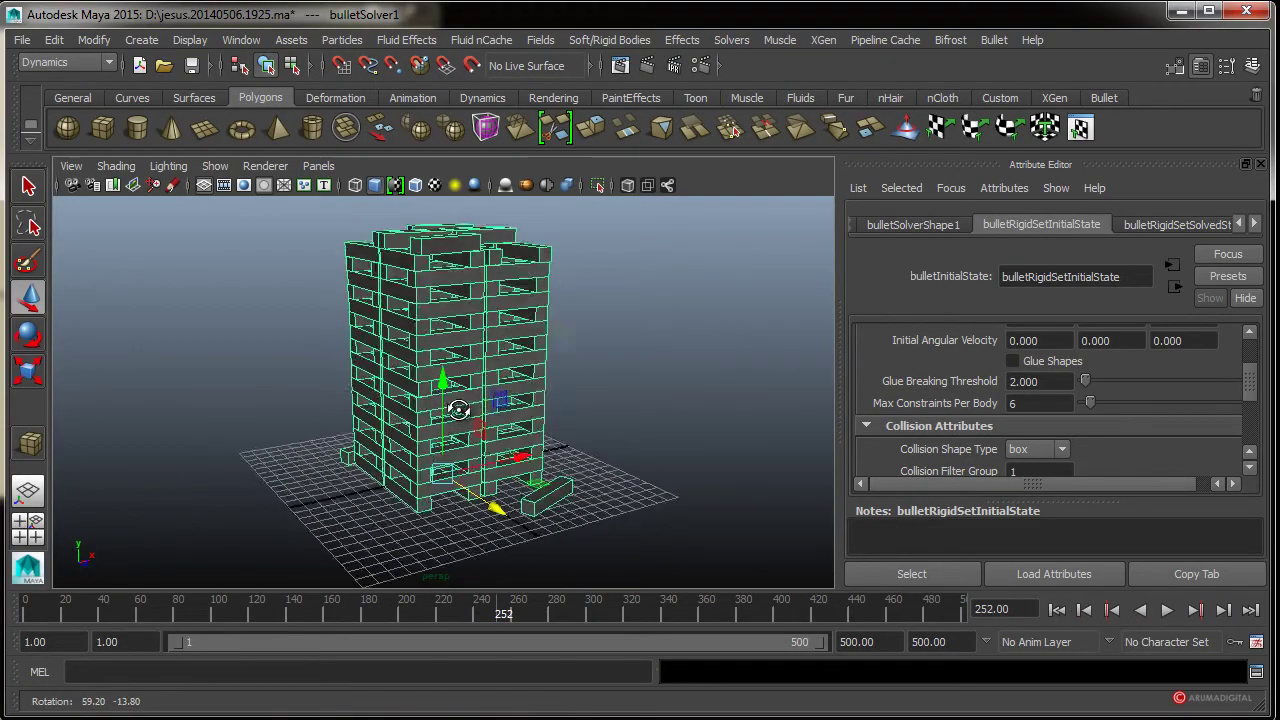
left_click(1056, 610)
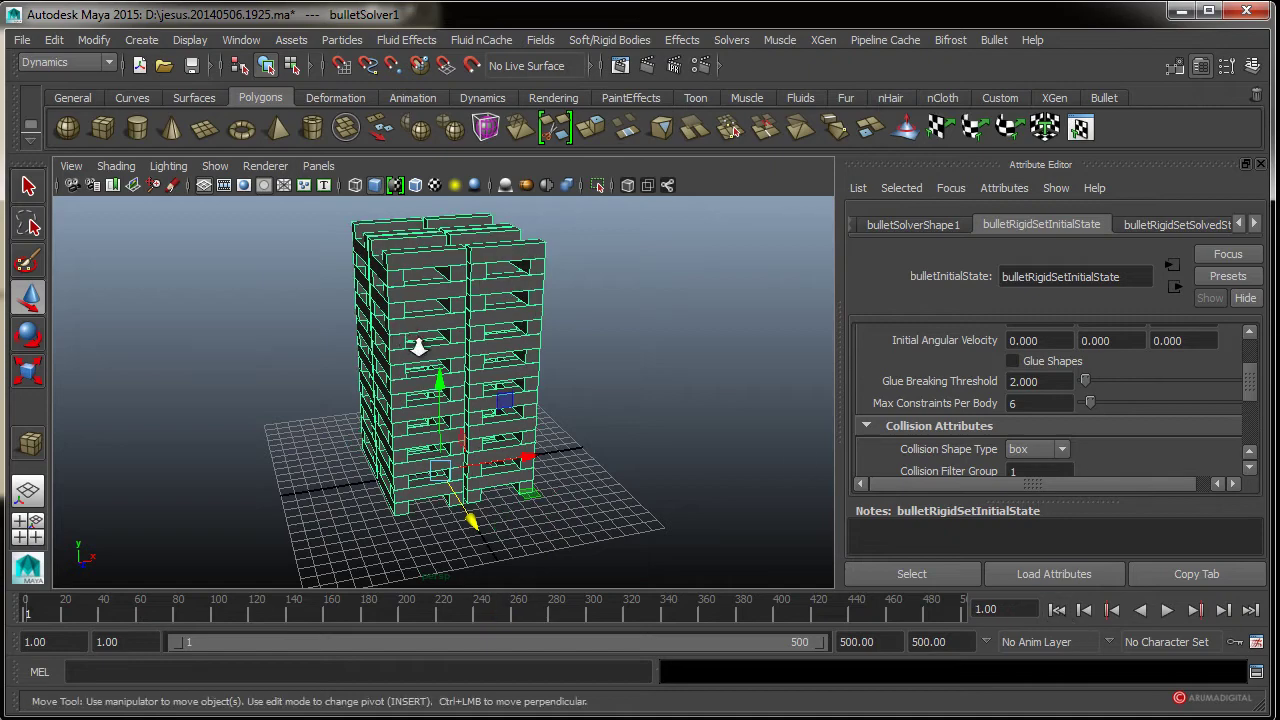
right_click_drag(430, 370, 284, 373, "alt")
mouse_move(284, 373)
left_mouse_down("alt")
mouse_move(271, 397)
mouse_move(400, 402)
mouse_move(385, 400)
left_mouse_up("alt")
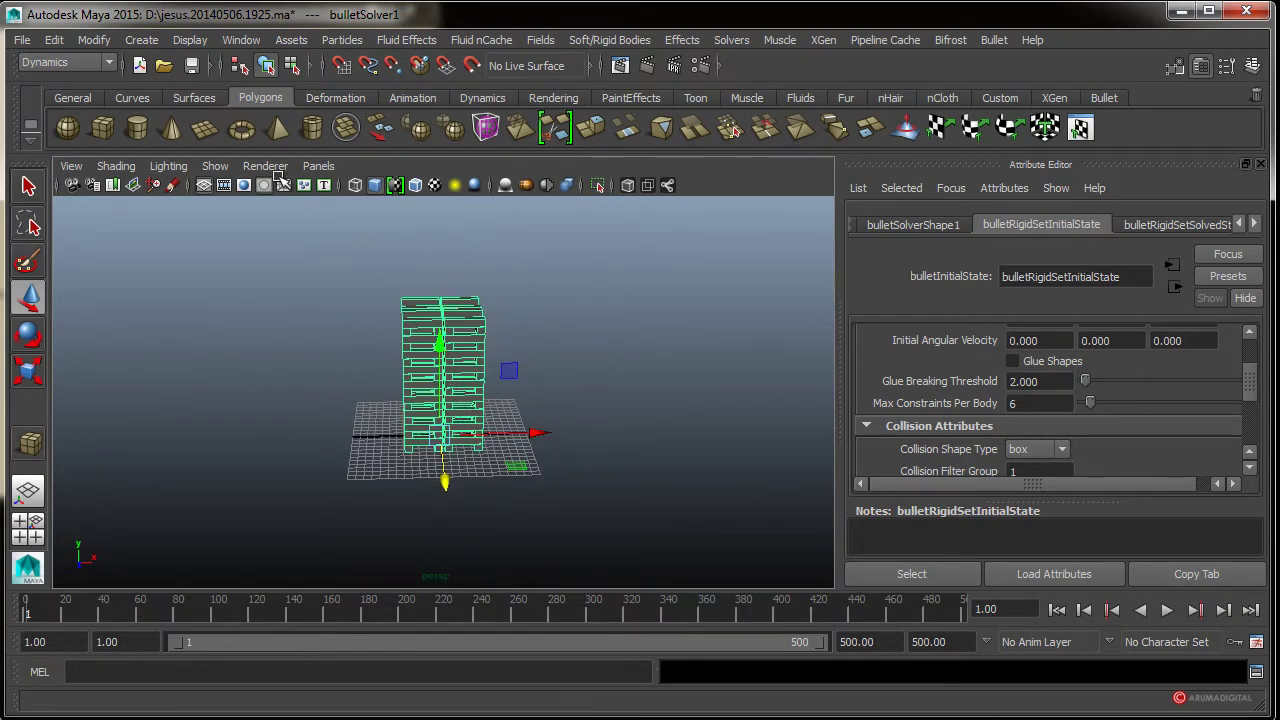
- Create polygon sphere pSphere1 beside the tower and raise it above the grid
left_click(141, 42)
mouse_move(188, 88)
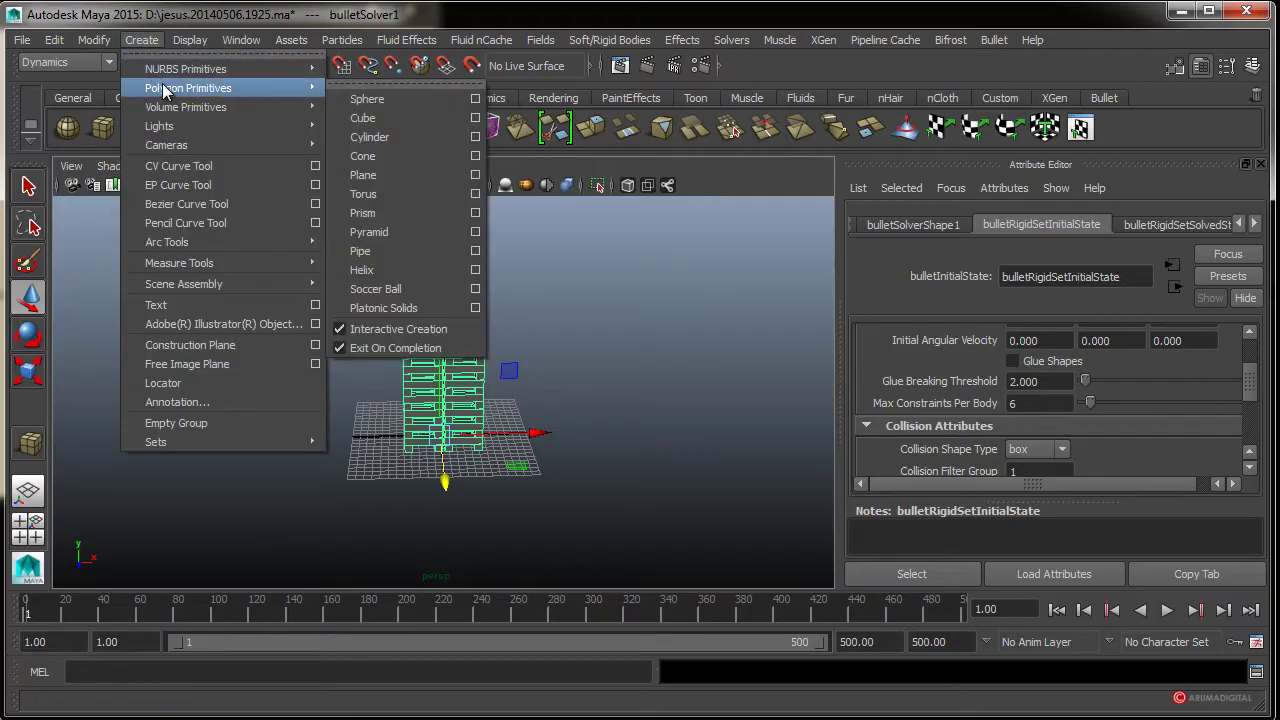
left_click(382, 94)
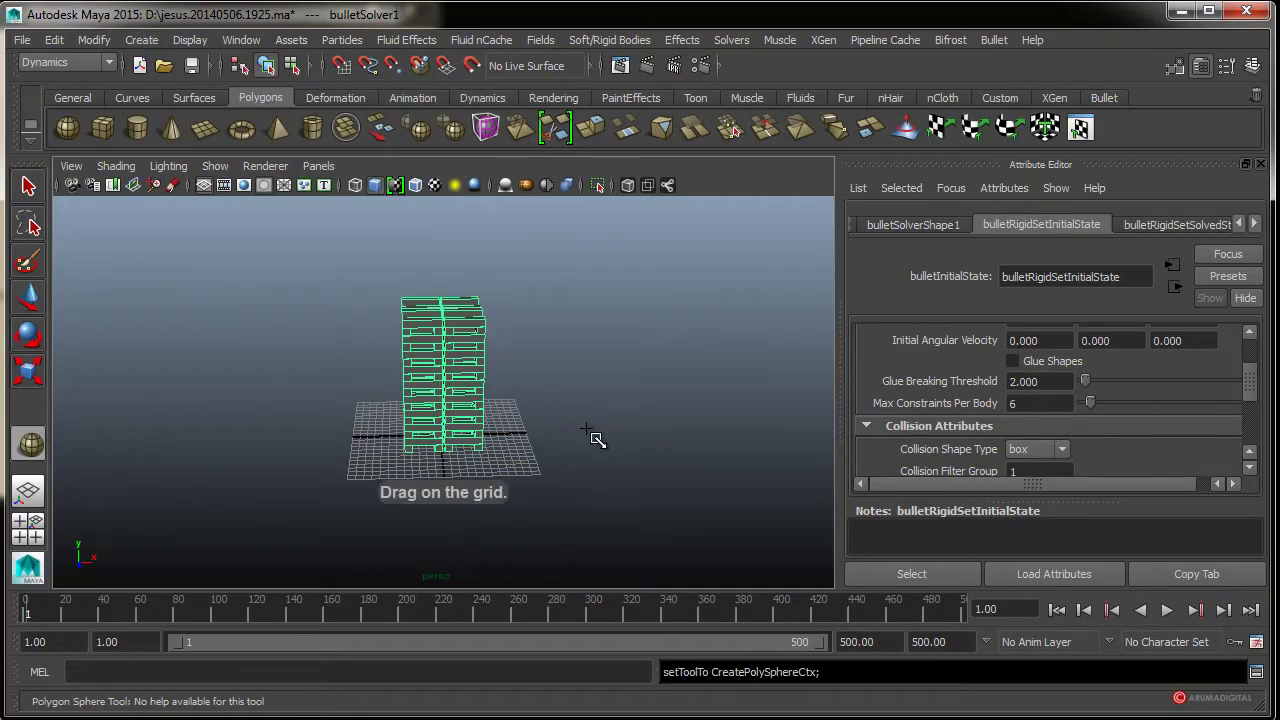
mouse_move(586, 430)
left_mouse_down()
mouse_move(612, 436)
mouse_move(703, 528)
mouse_move(530, 524)
mouse_move(654, 466)
mouse_move(637, 386)
mouse_move(786, 362)
left_mouse_up()
key("w")
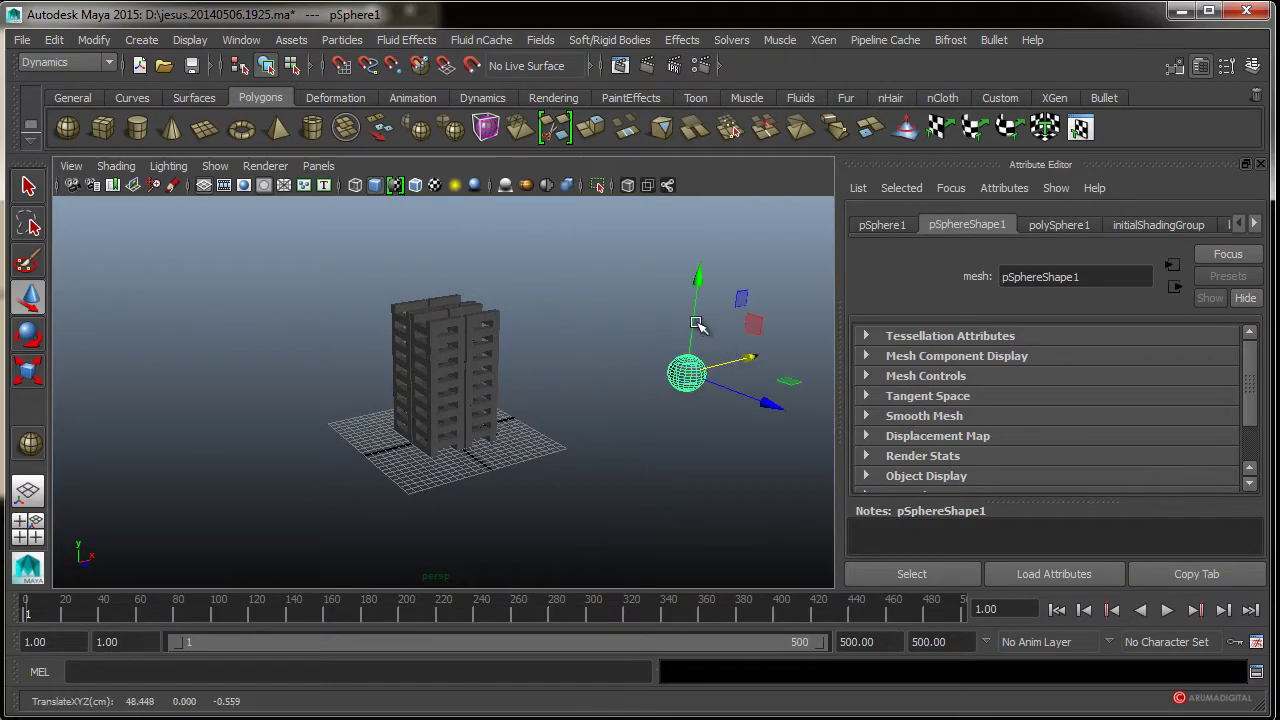
mouse_move(695, 280)
left_mouse_down()
mouse_move(700, 243)
mouse_move(500, 323)
mouse_move(609, 366)
mouse_move(737, 252)
left_mouse_up()
left_click_drag(520, 469, 545, 466, "alt")
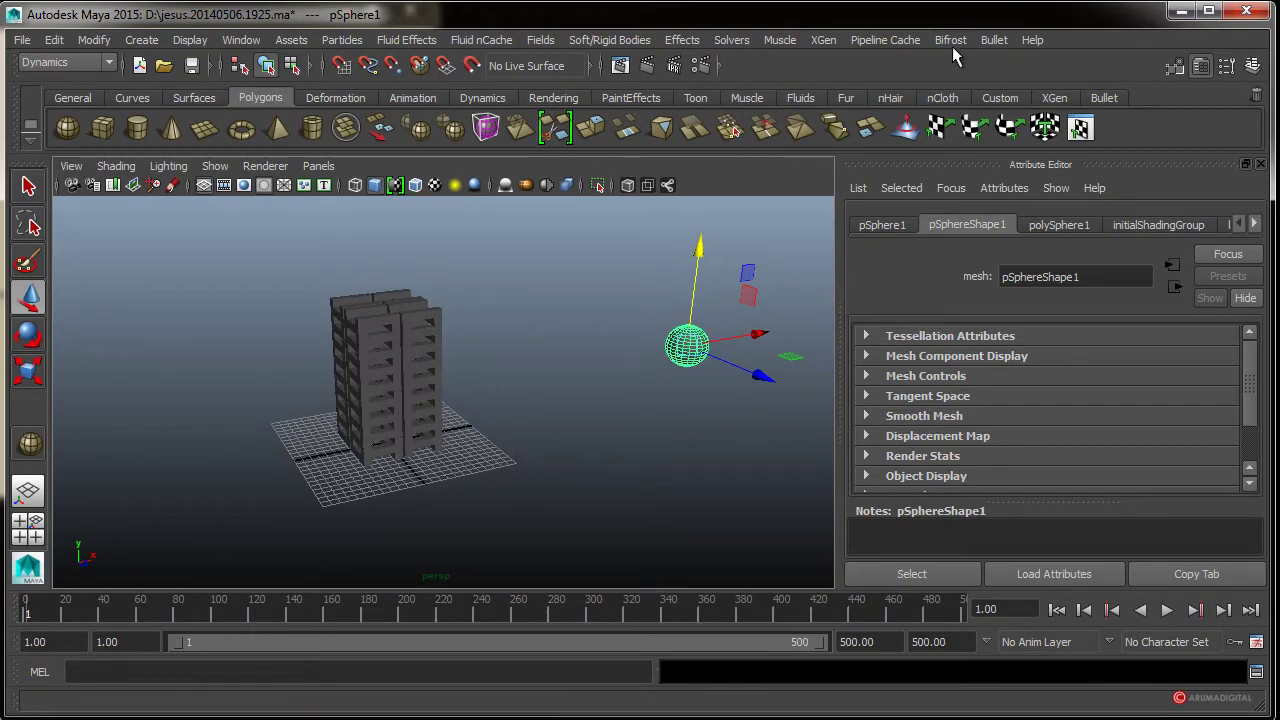
- Make pSphere1 a passive Kinematic Bullet rigid body, then select the sphere to show its mesh attributes
left_click(995, 41)
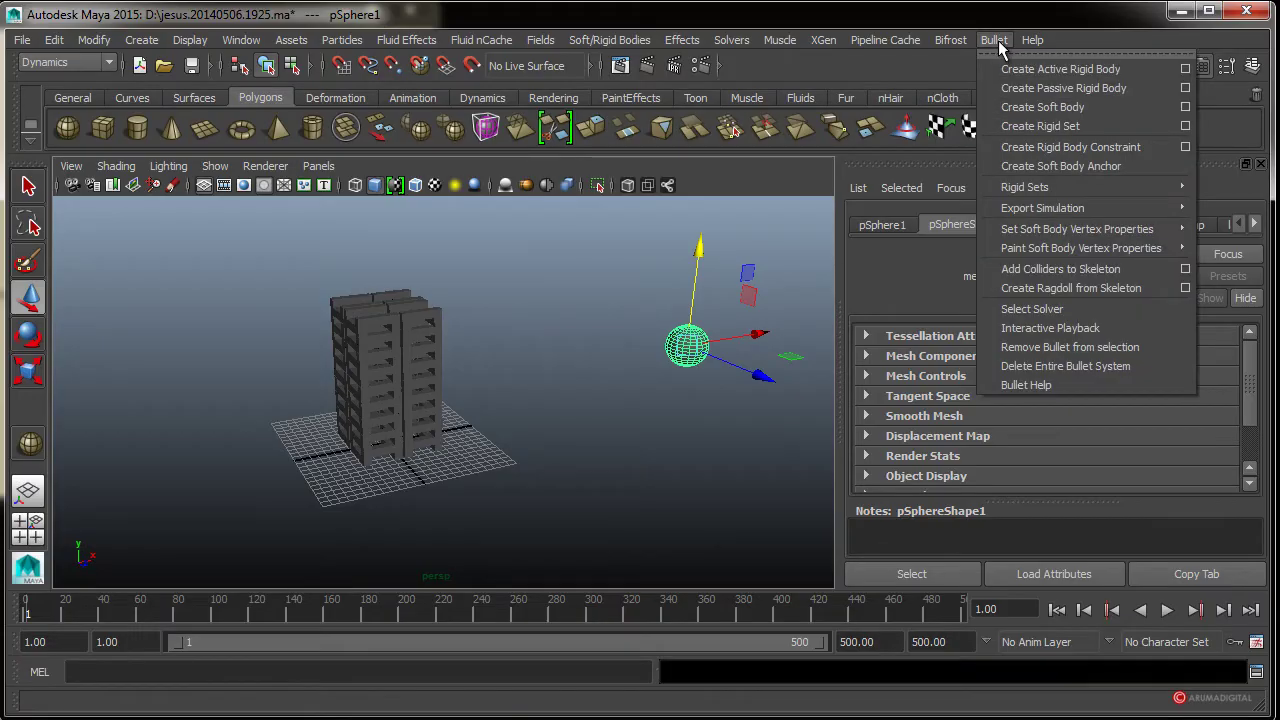
left_click(1065, 90)
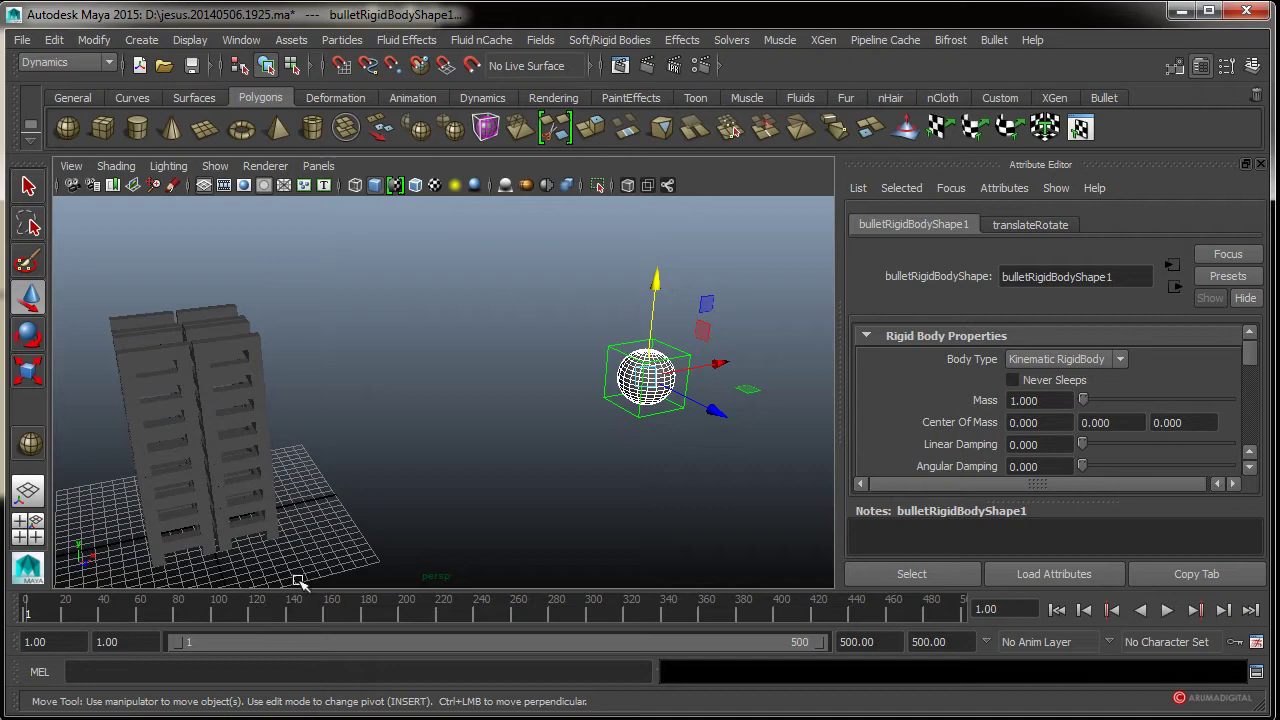
mouse_move(297, 582)
left_mouse_down("alt")
mouse_move(483, 519)
mouse_move(510, 519)
mouse_move(516, 540)
left_mouse_up("alt")
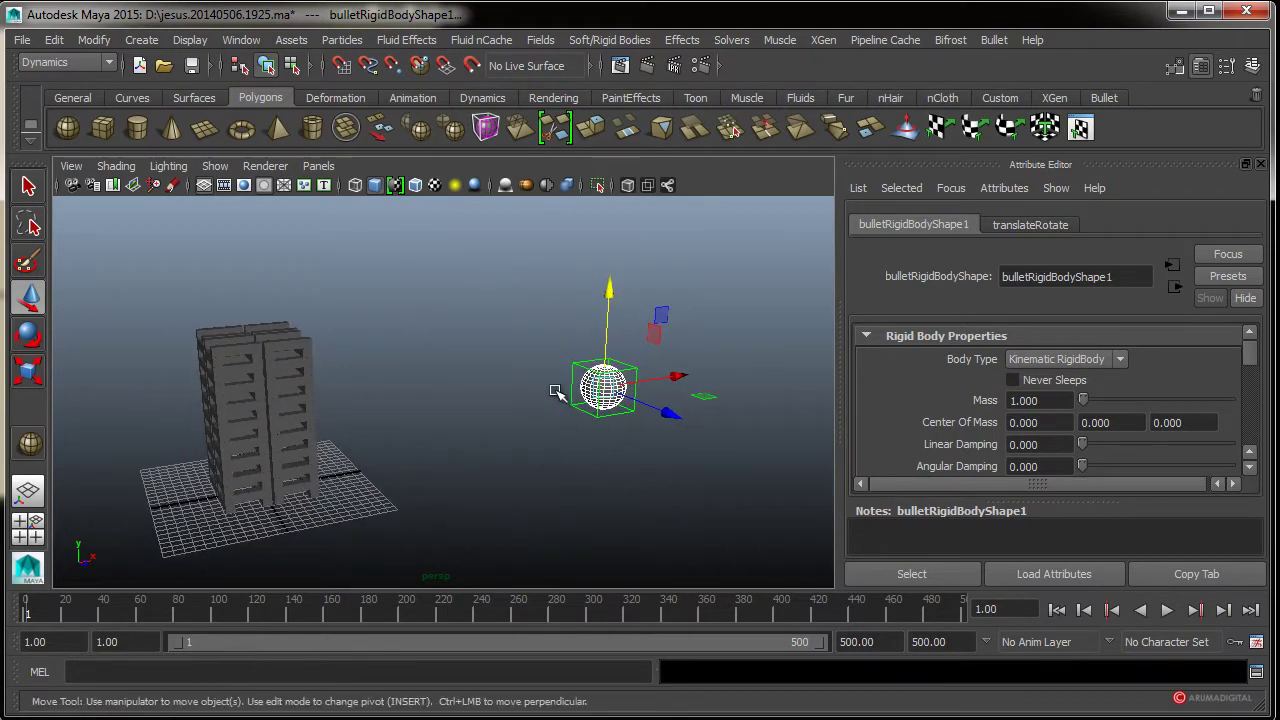
left_click(588, 385)
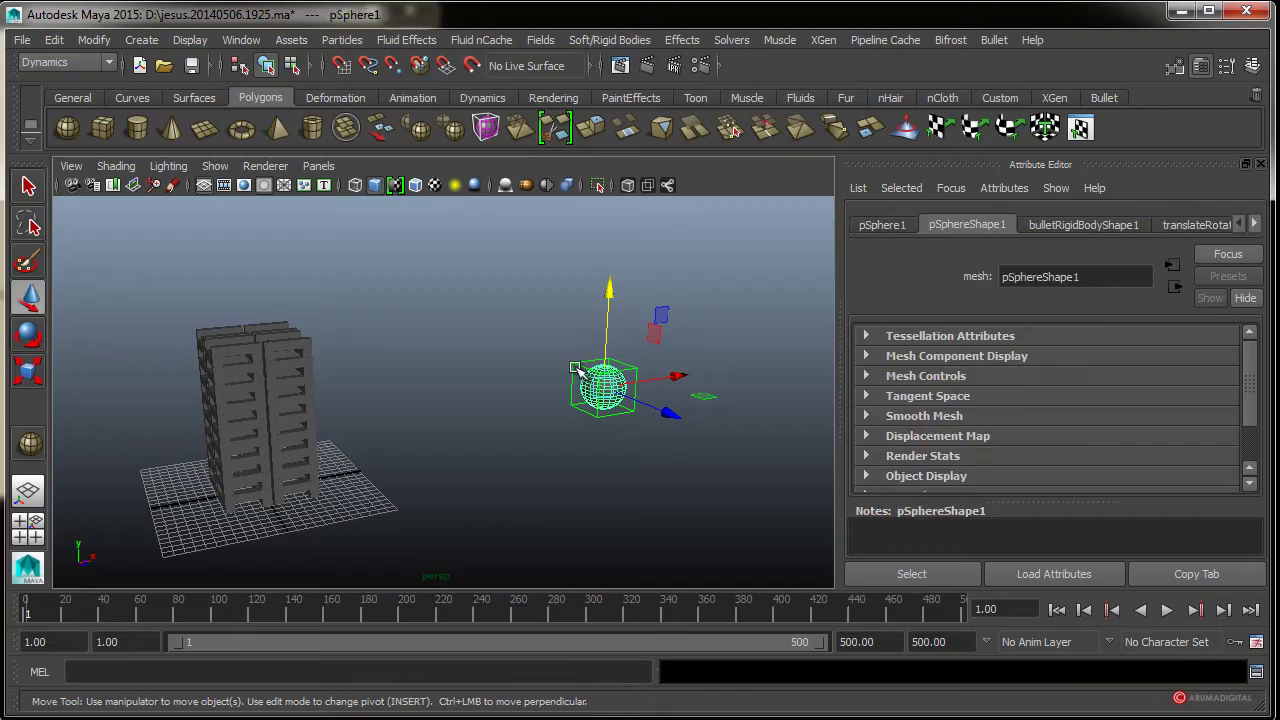
left_click(241, 40)
left_click(284, 220)
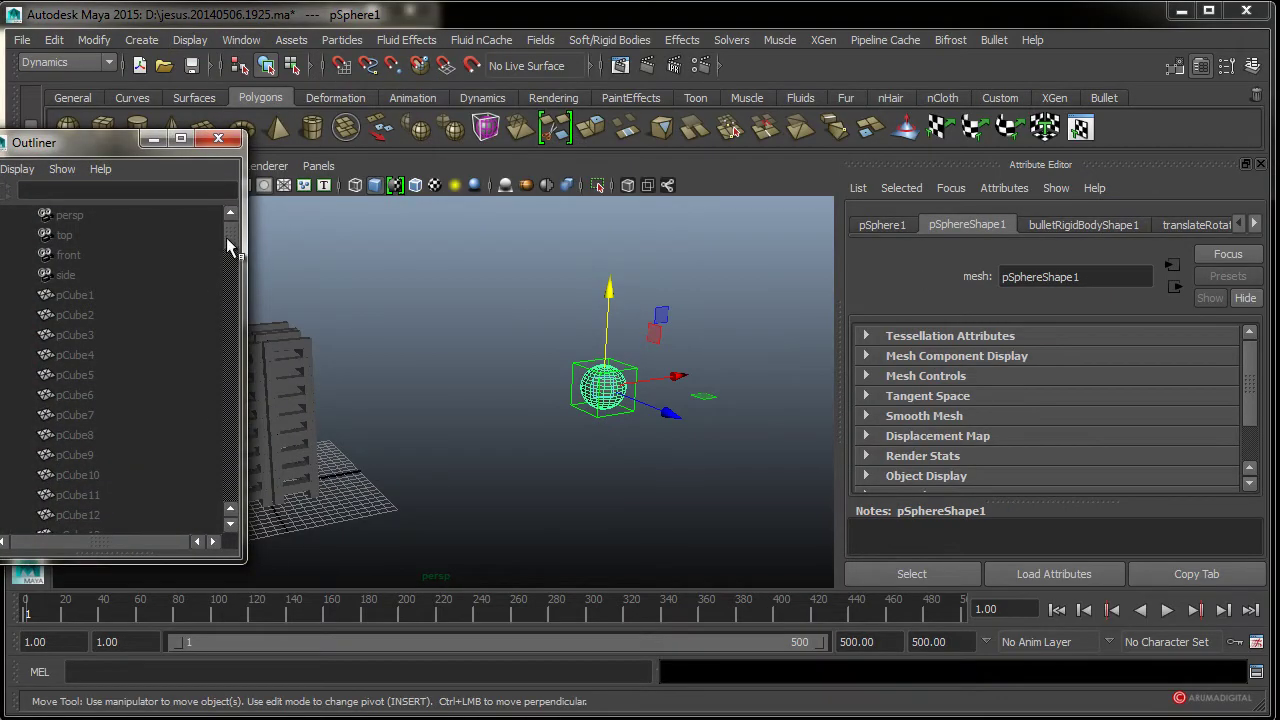
left_click_drag(228, 246, 236, 512)
left_click(100, 437)
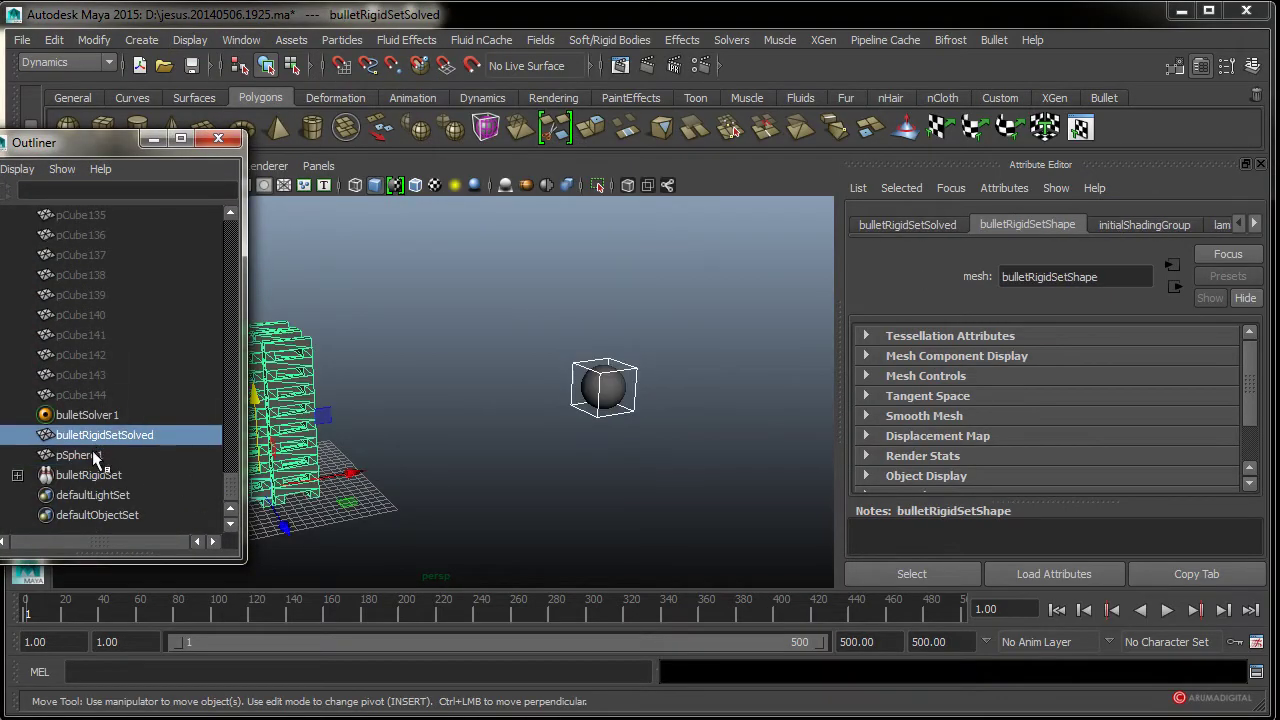
left_click(100, 455)
left_click(218, 138)
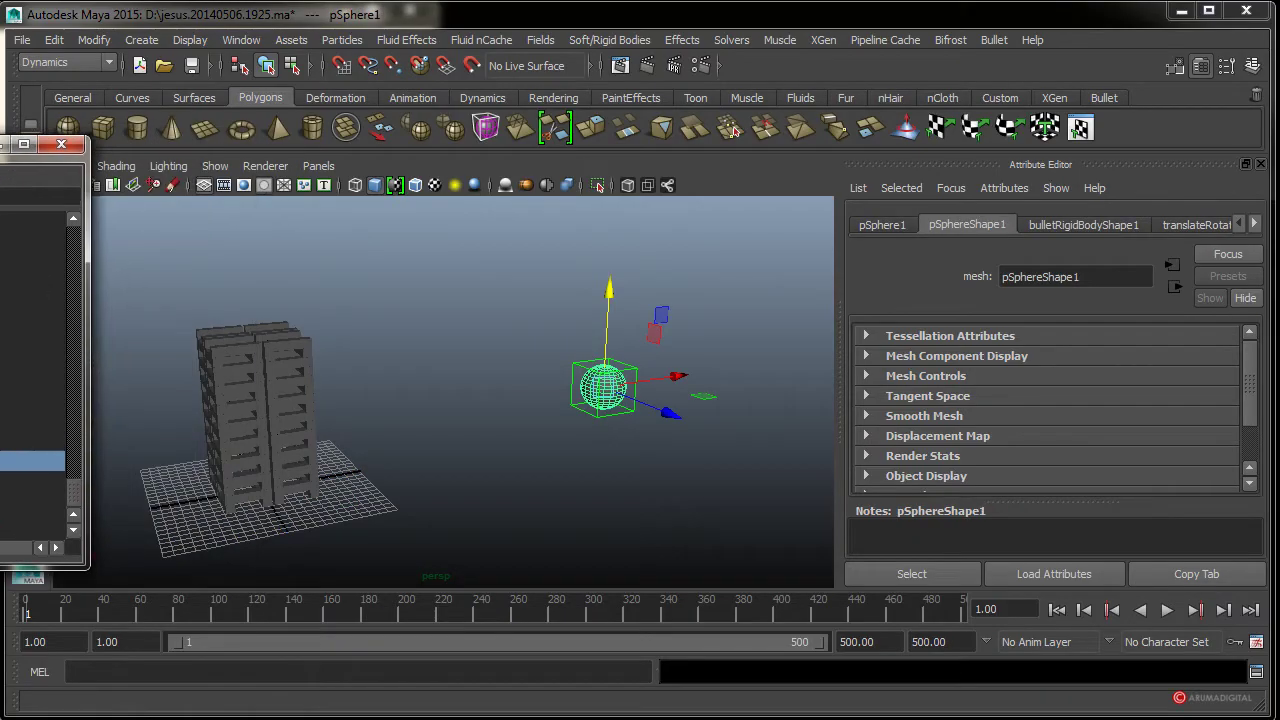
left_click(28, 610)
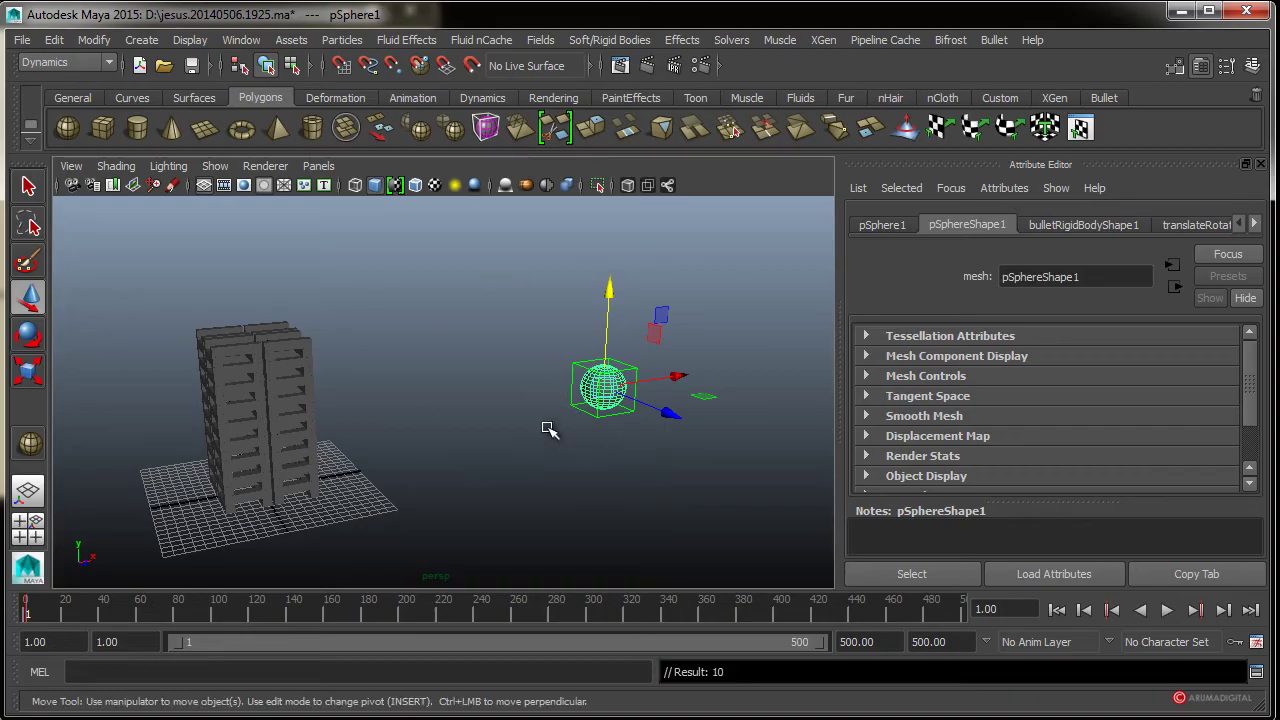
- Key the sphere at frame 100 sweeping left past the tower, then play the simulation
left_click_drag(551, 431, 634, 431, "alt")
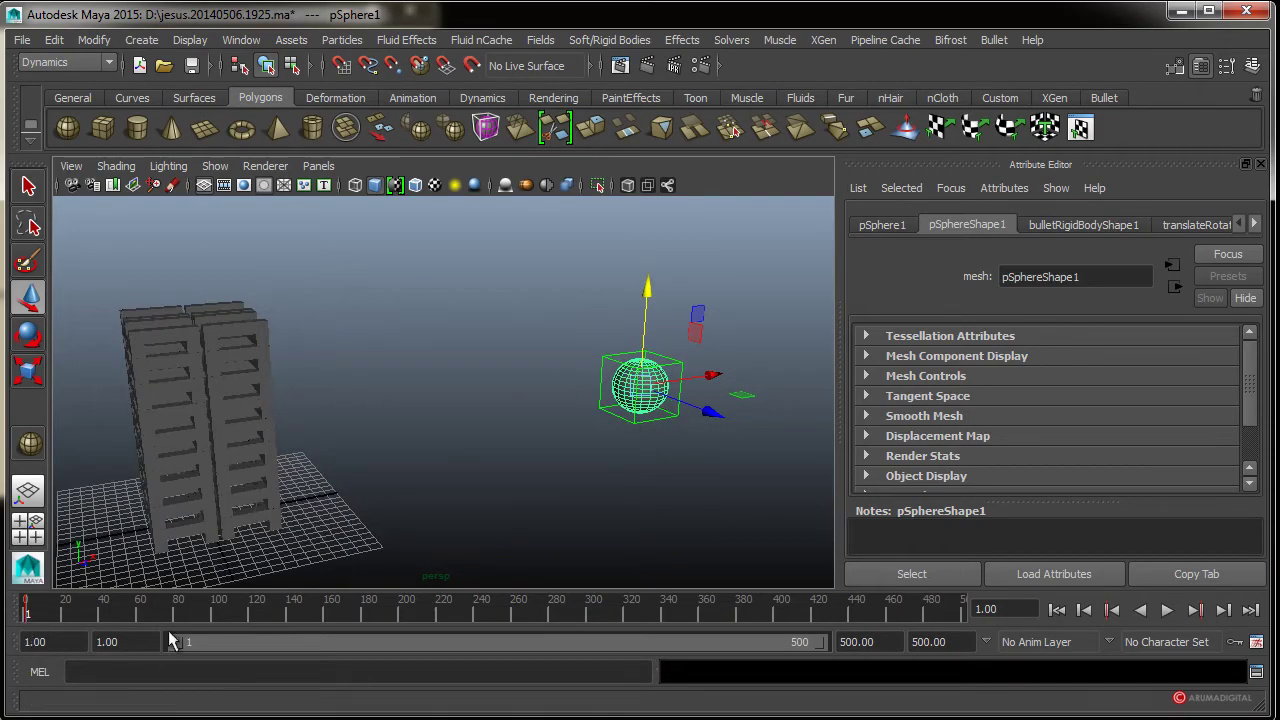
left_click_drag(40, 621, 224, 622)
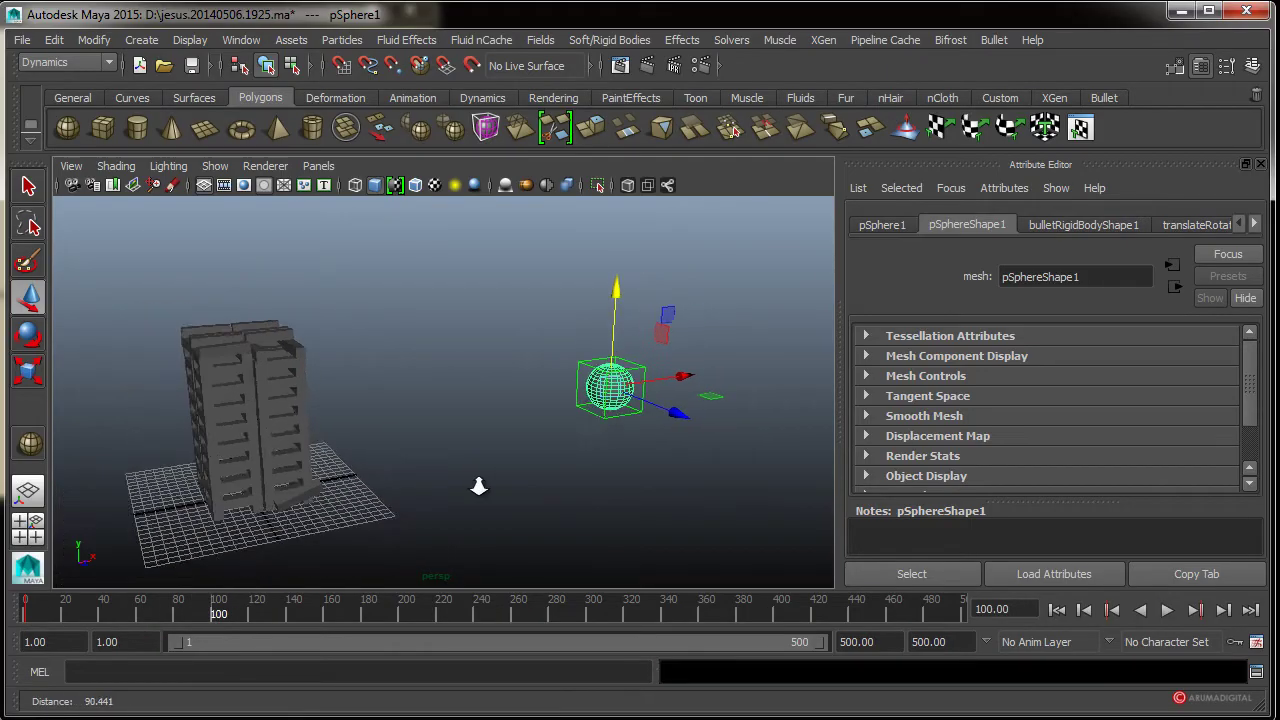
mouse_move(480, 486)
left_mouse_down("alt")
mouse_move(676, 375)
mouse_move(150, 445)
left_mouse_up("alt")
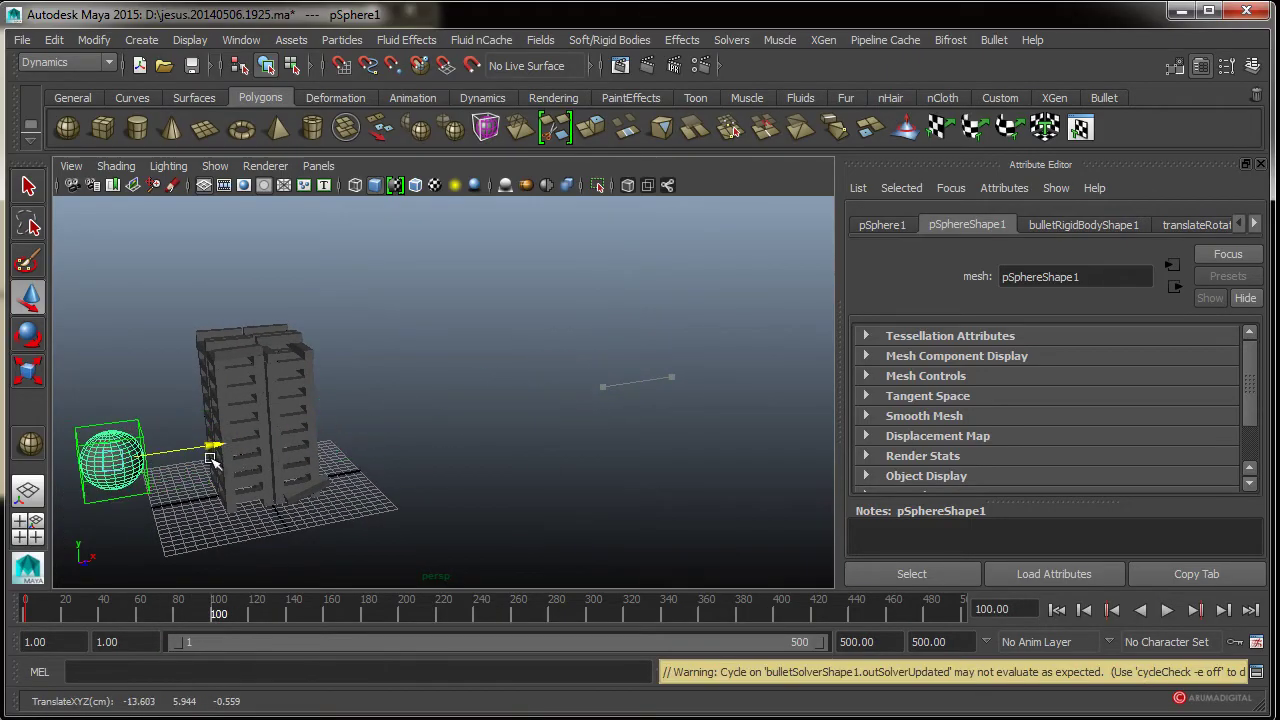
right_click_drag(410, 416, 385, 416, "alt")
middle_click_drag(385, 416, 460, 415, "alt")
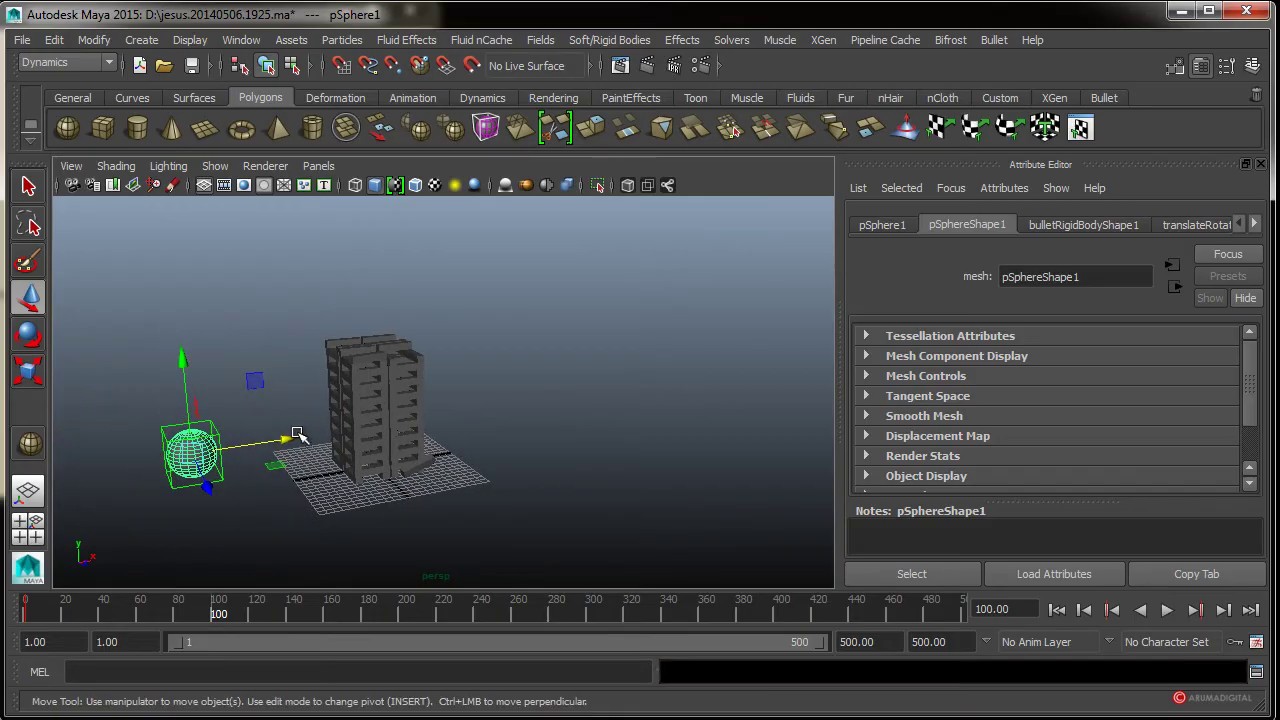
left_click_drag(282, 447, 185, 457)
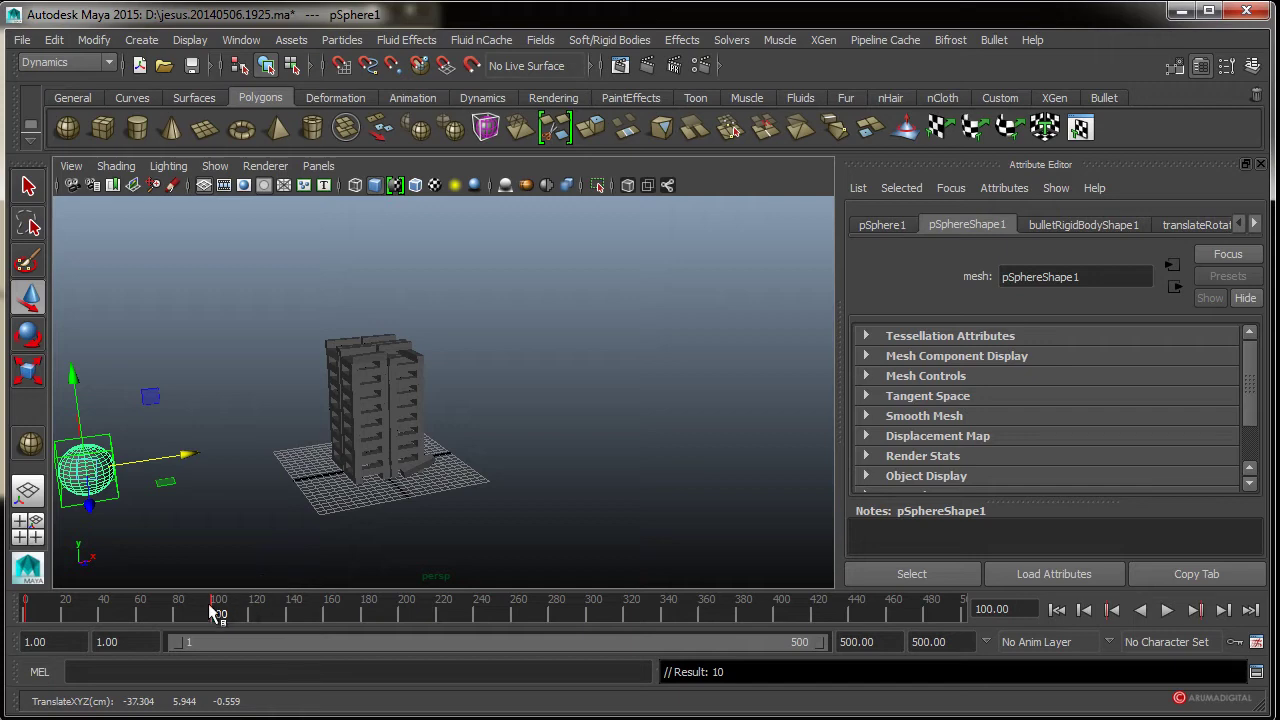
key("alt+v")
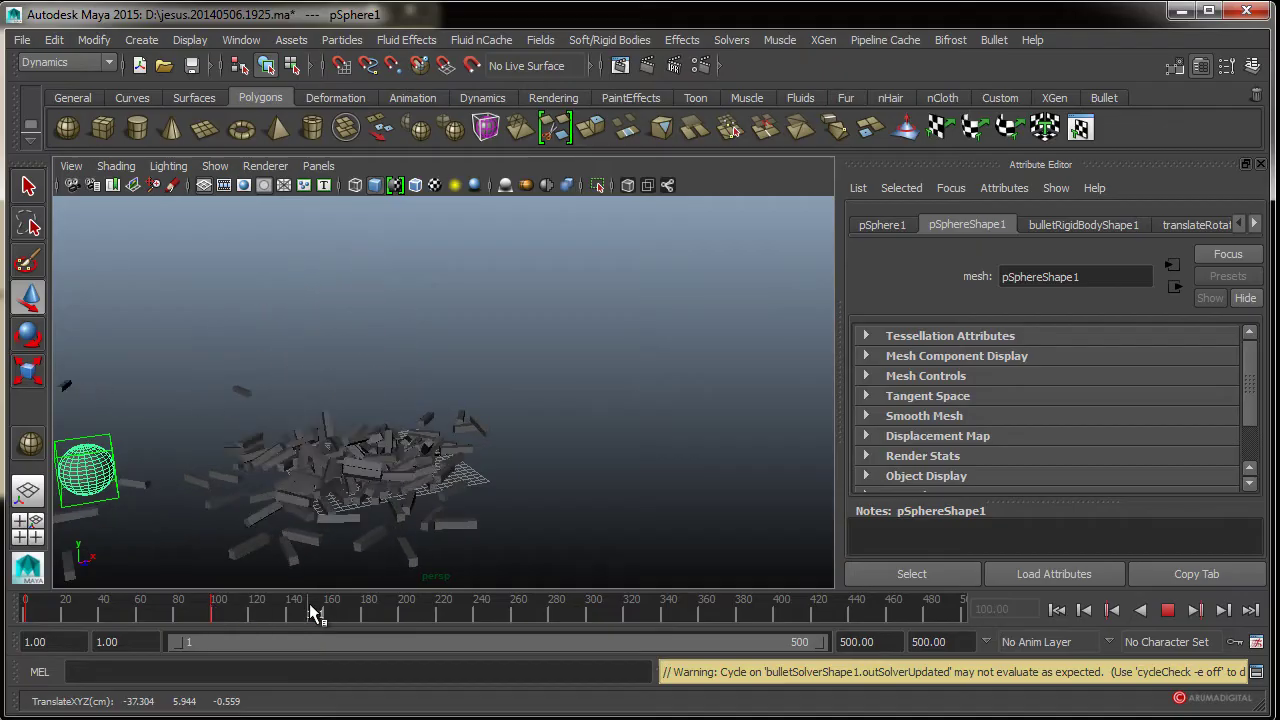
- Rewind to frame 1, frame the tower closer, and play the collision until frame 274
left_click(27, 615)
key("Escape")
key("w")
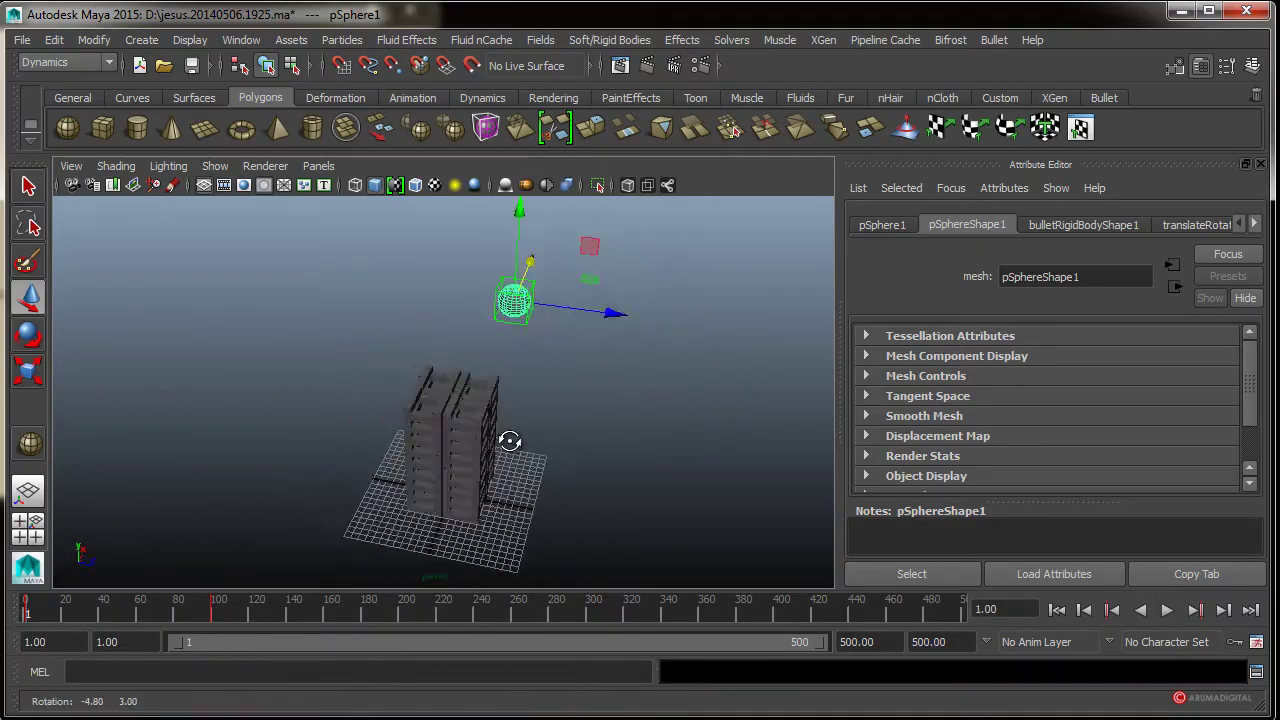
left_click_drag(508, 437, 507, 432, "alt")
right_click_drag(471, 486, 529, 457, "alt")
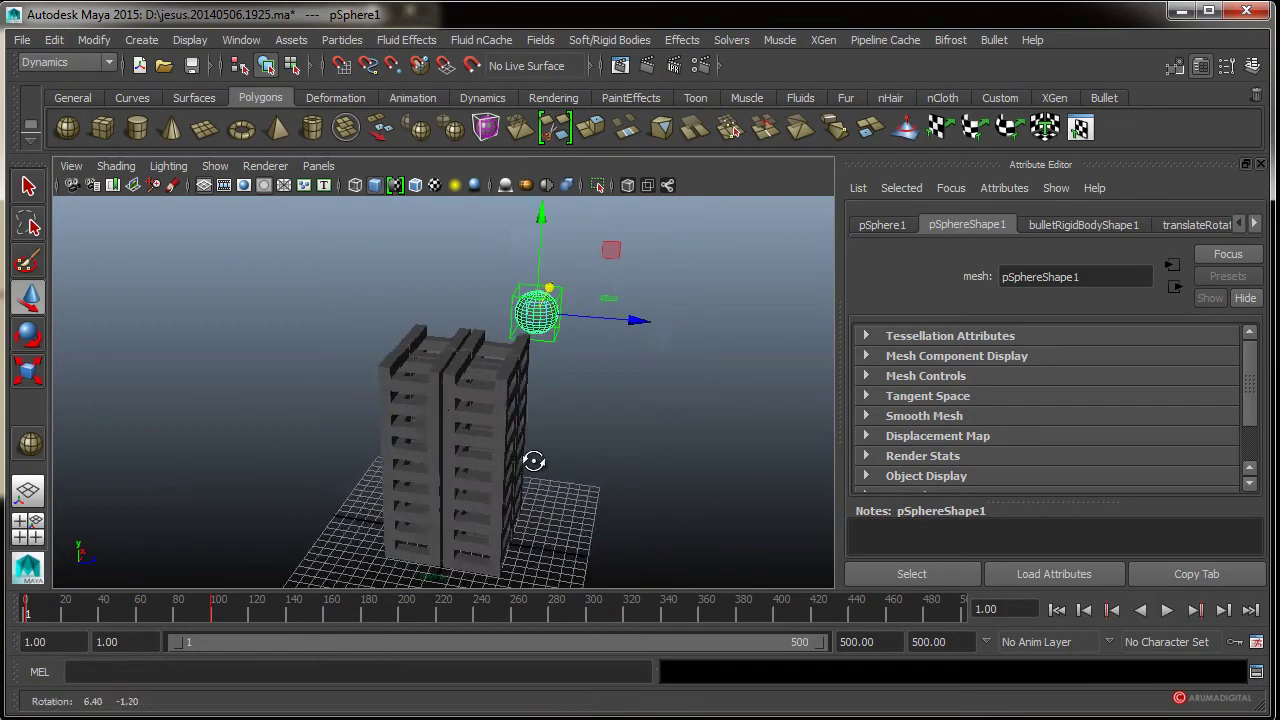
mouse_move(529, 457)
left_mouse_down("alt")
mouse_move(500, 449)
mouse_move(509, 434)
mouse_move(519, 442)
left_mouse_up("alt")
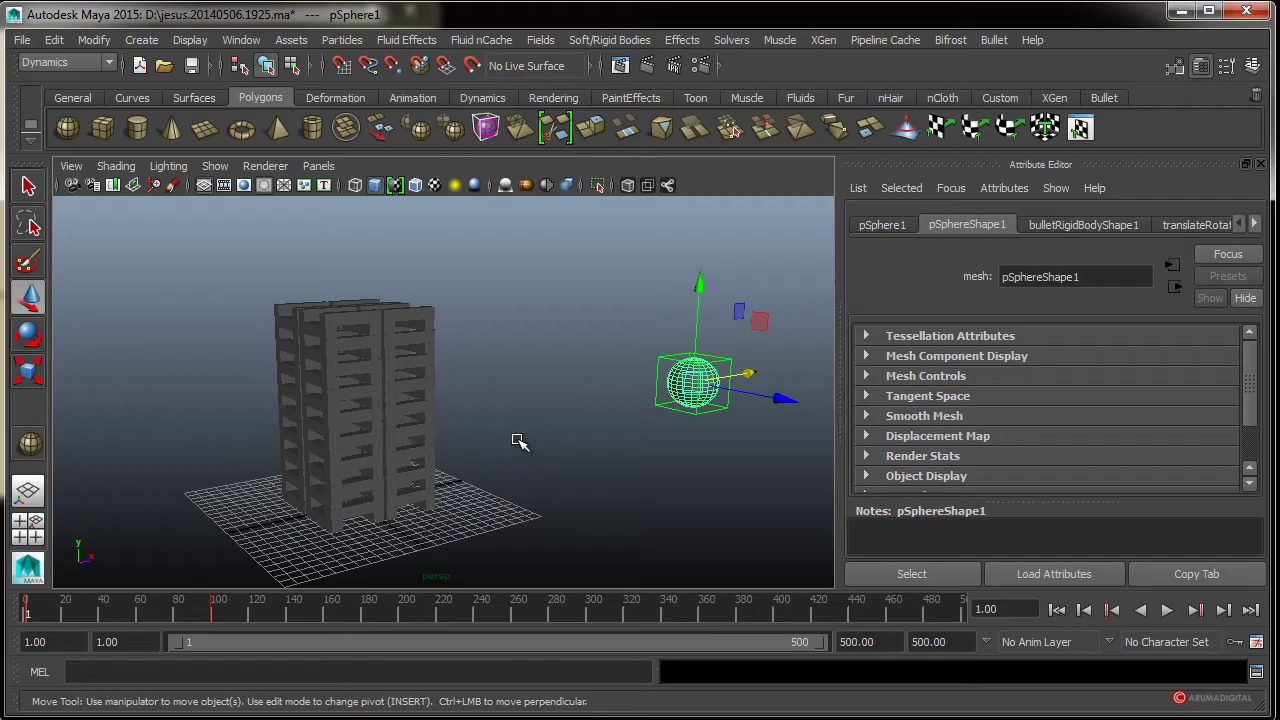
mouse_move(486, 471)
left_mouse_down("alt")
mouse_move(537, 491)
mouse_move(517, 457)
mouse_move(519, 472)
mouse_move(471, 443)
mouse_move(523, 440)
left_mouse_up("alt")
right_click_drag(403, 380, 510, 440, "alt")
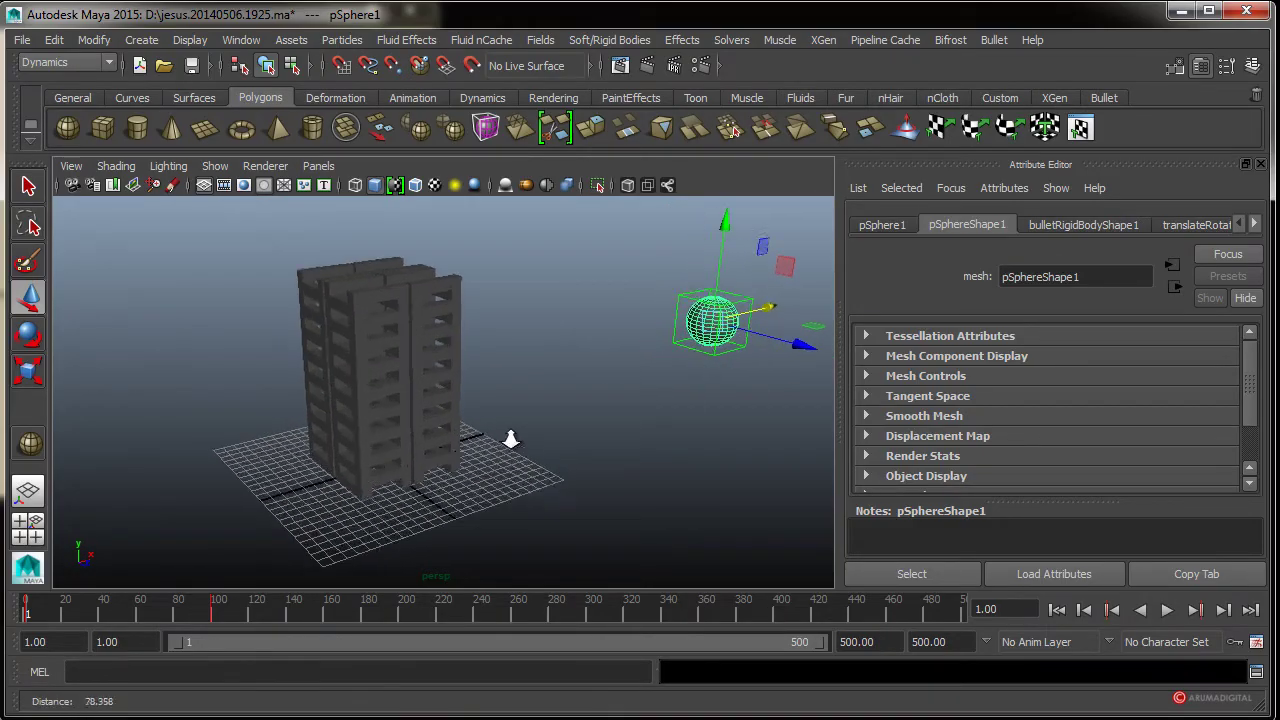
left_click_drag(510, 440, 506, 461, "alt")
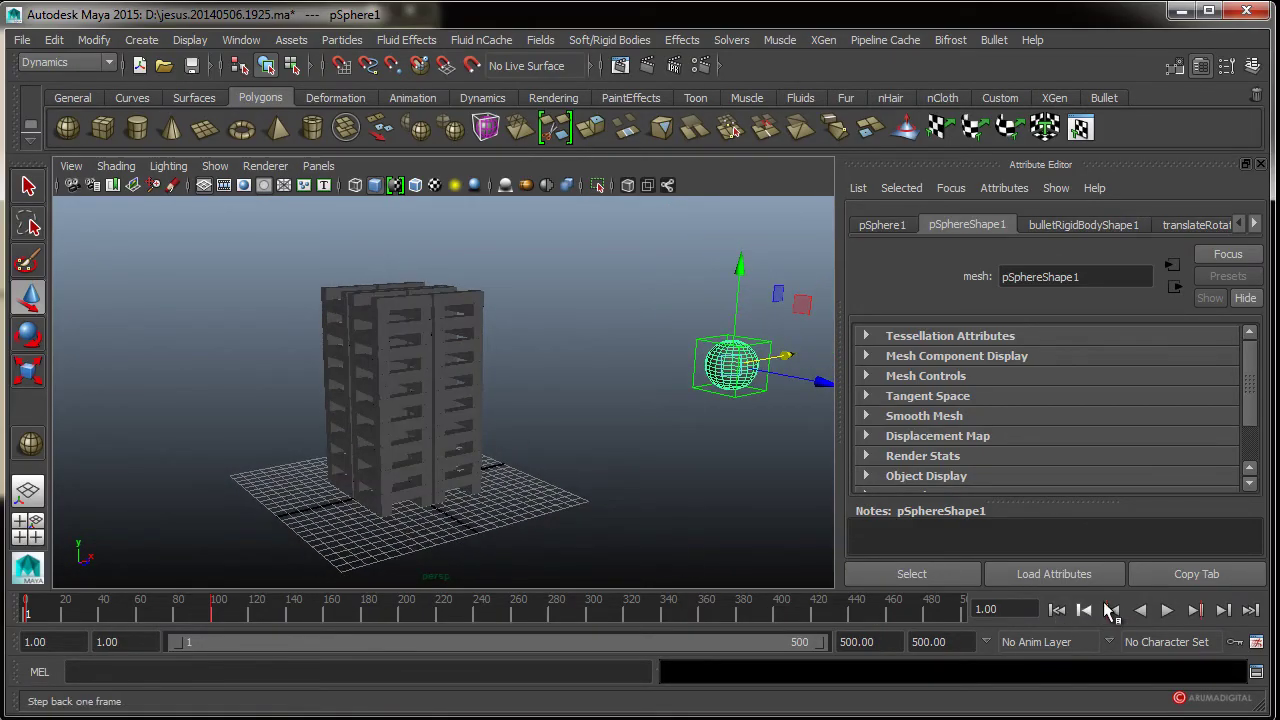
left_click(1166, 610)
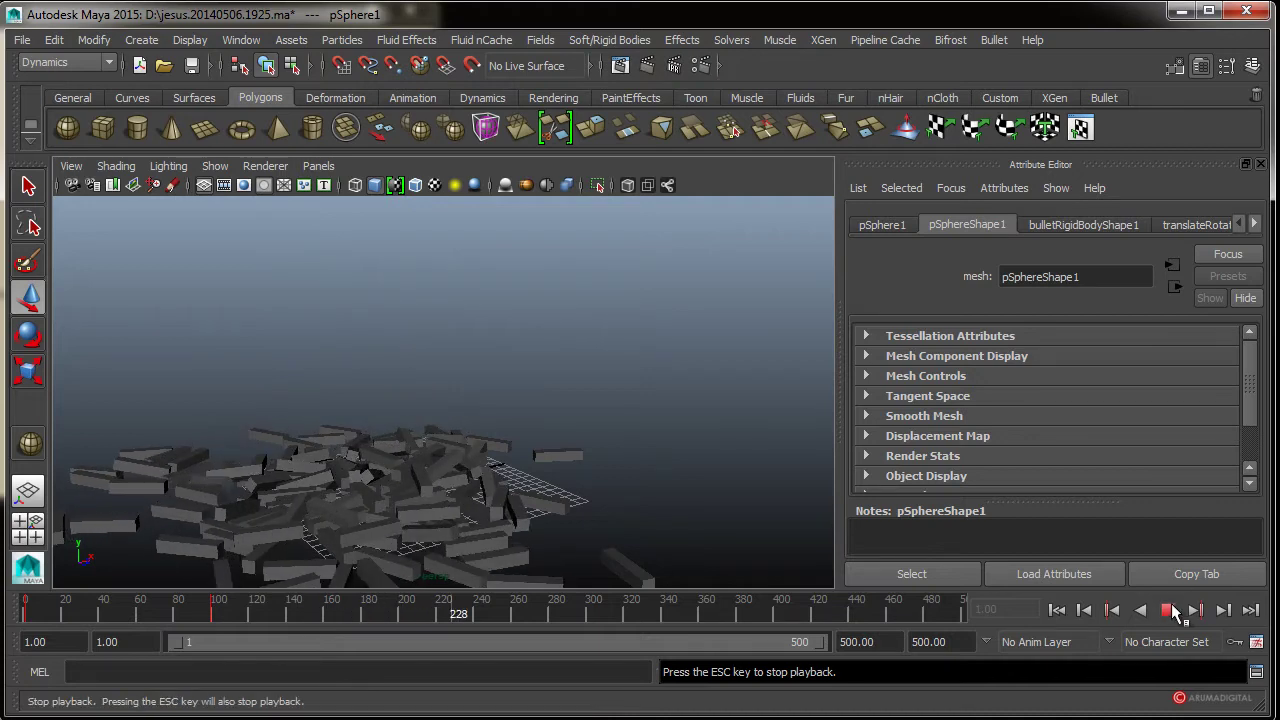
left_click(1168, 610)
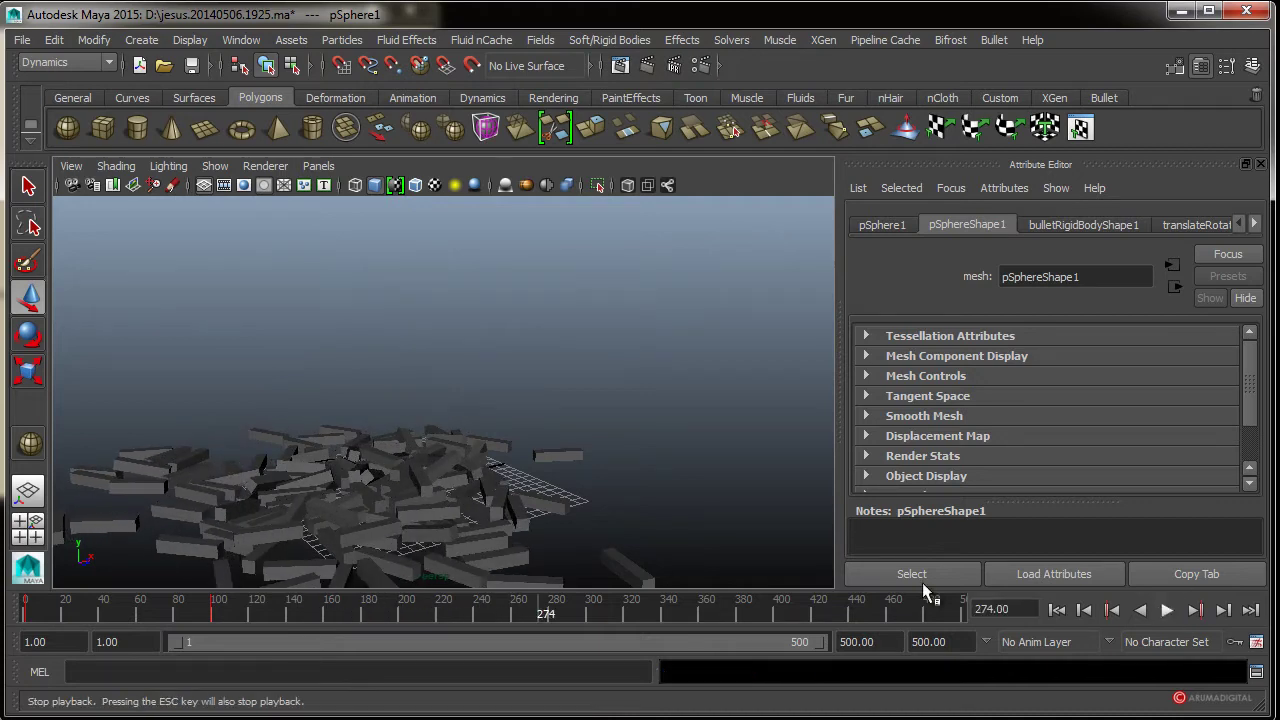
- Replay the collision from frame 1 at a new angle, stopping at frame 324 over the scattered pile
left_click(1057, 609)
left_click_drag(551, 523, 563, 534, "alt")
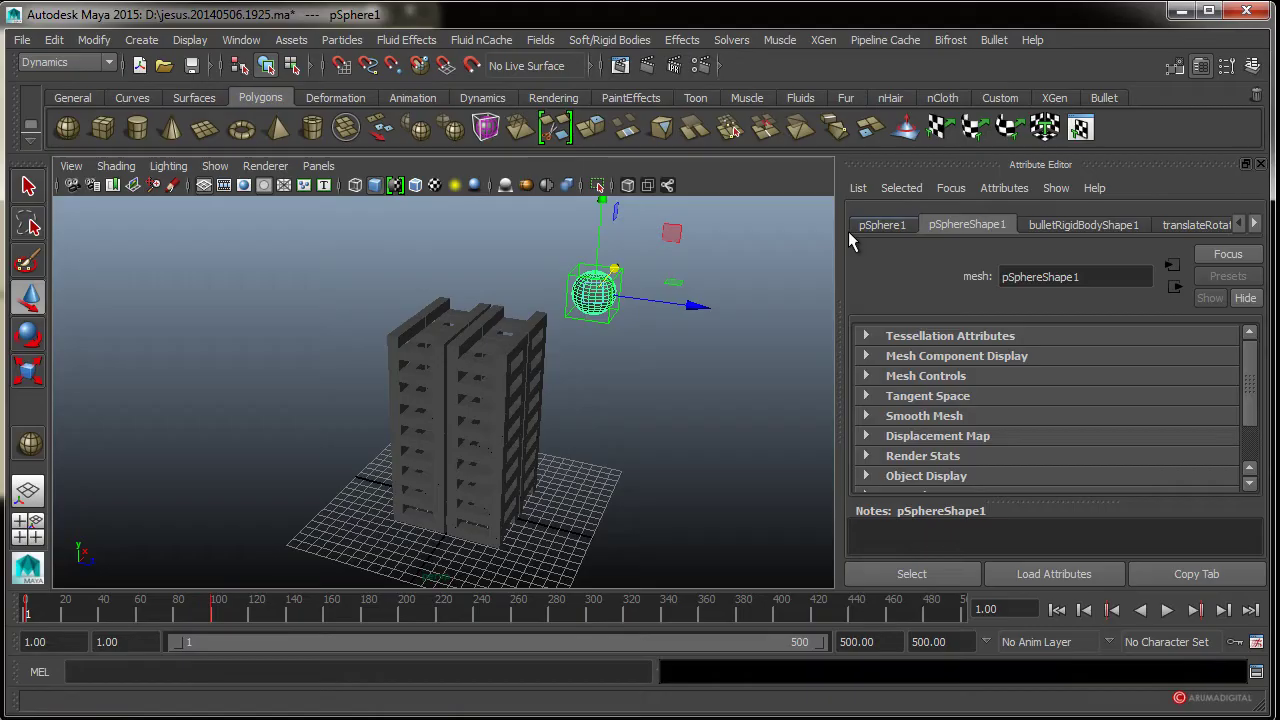
left_click_drag(600, 366, 578, 360, "alt")
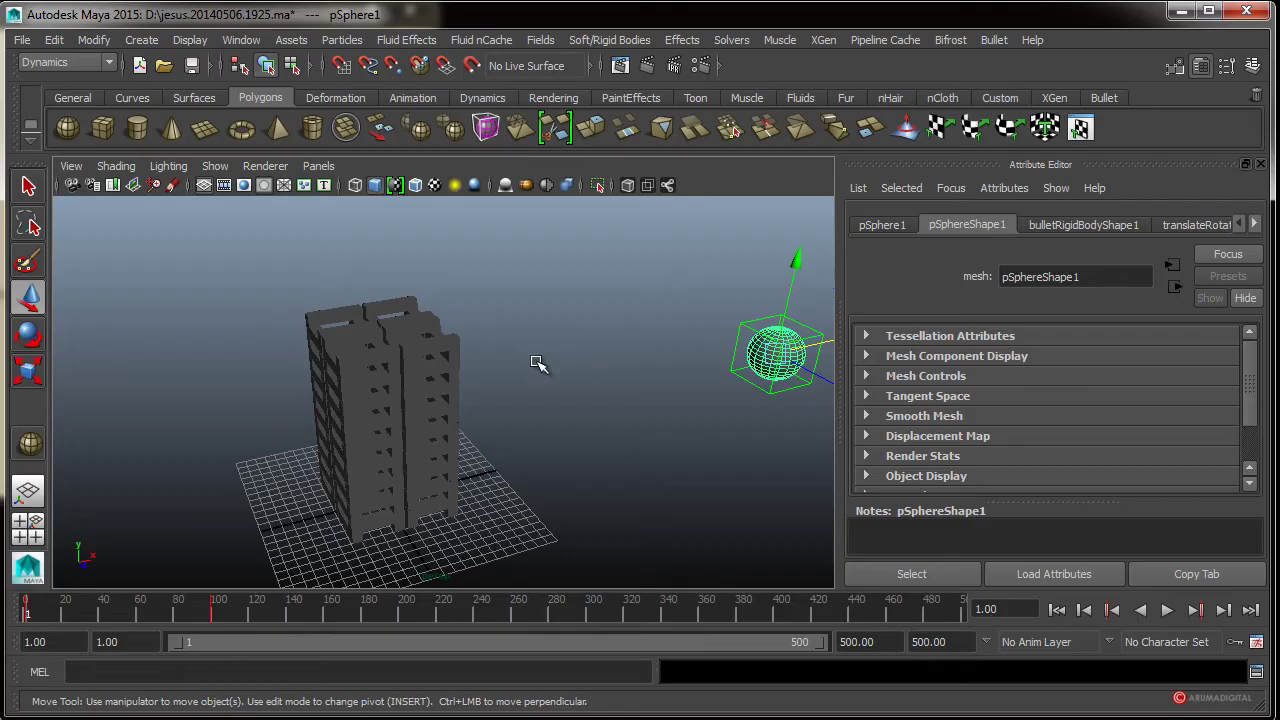
left_click_drag(503, 374, 600, 413, "alt")
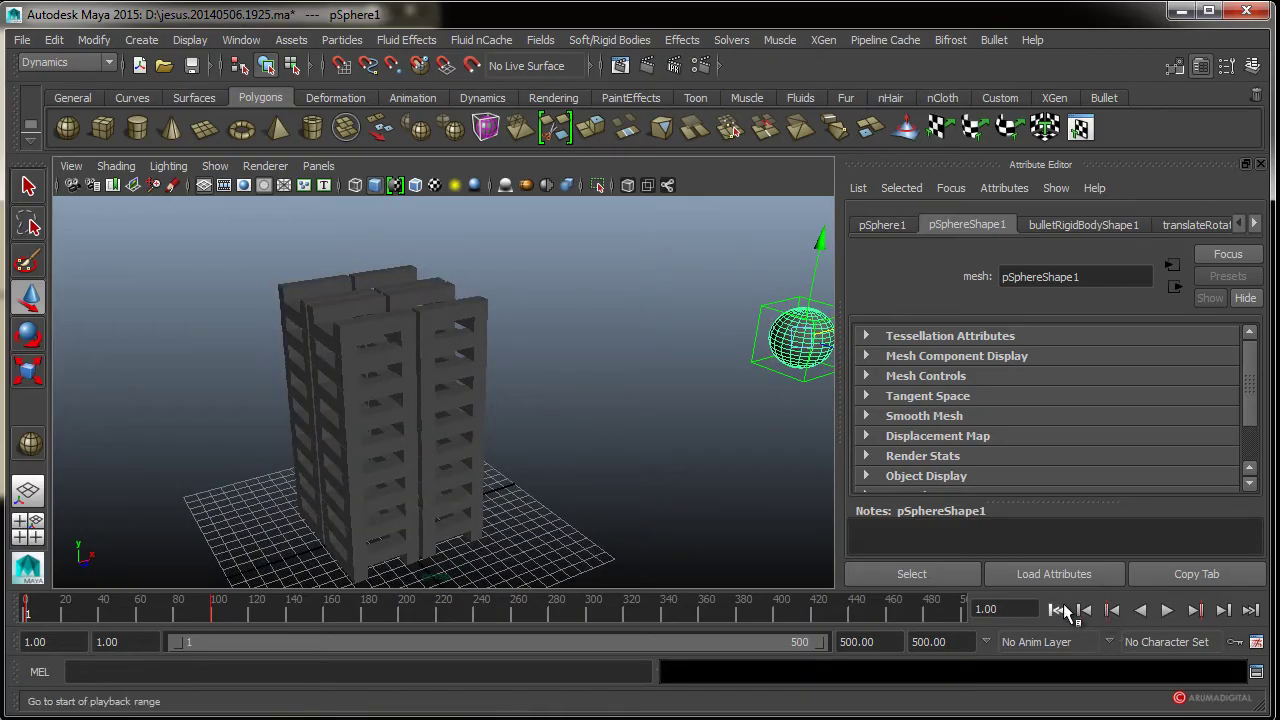
left_click(1166, 609)
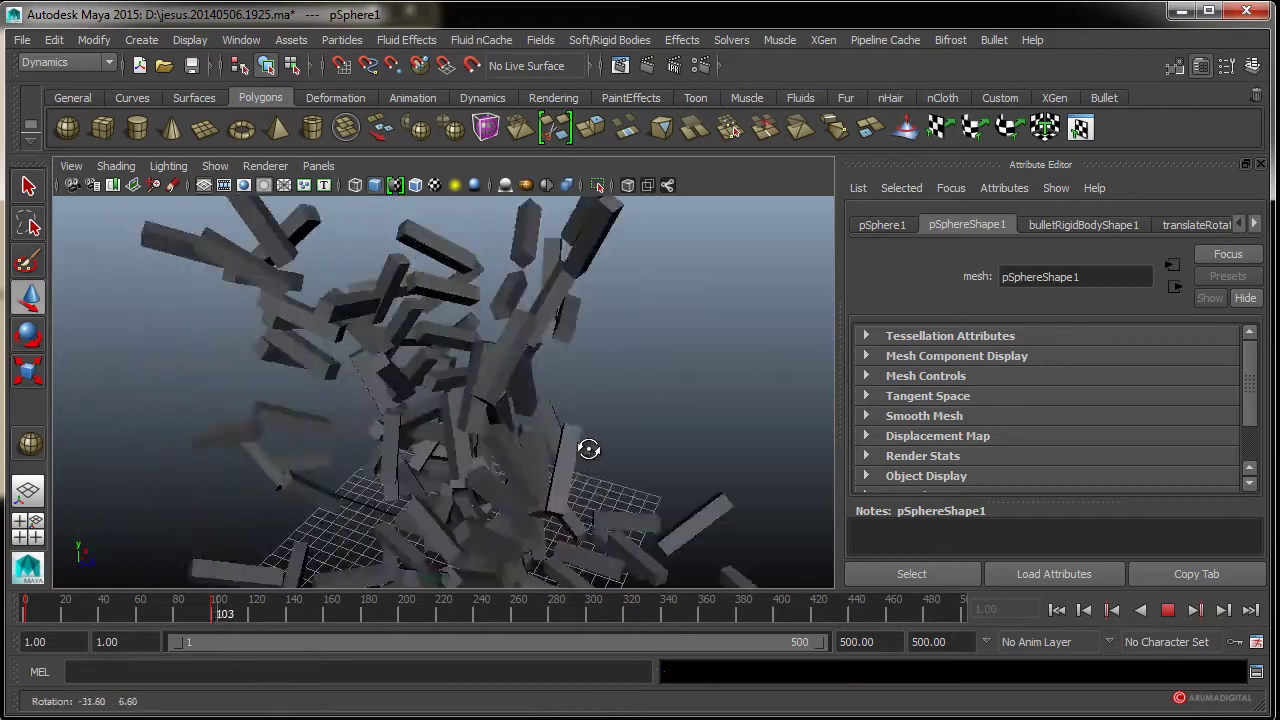
left_click_drag(603, 449, 466, 455, "alt")
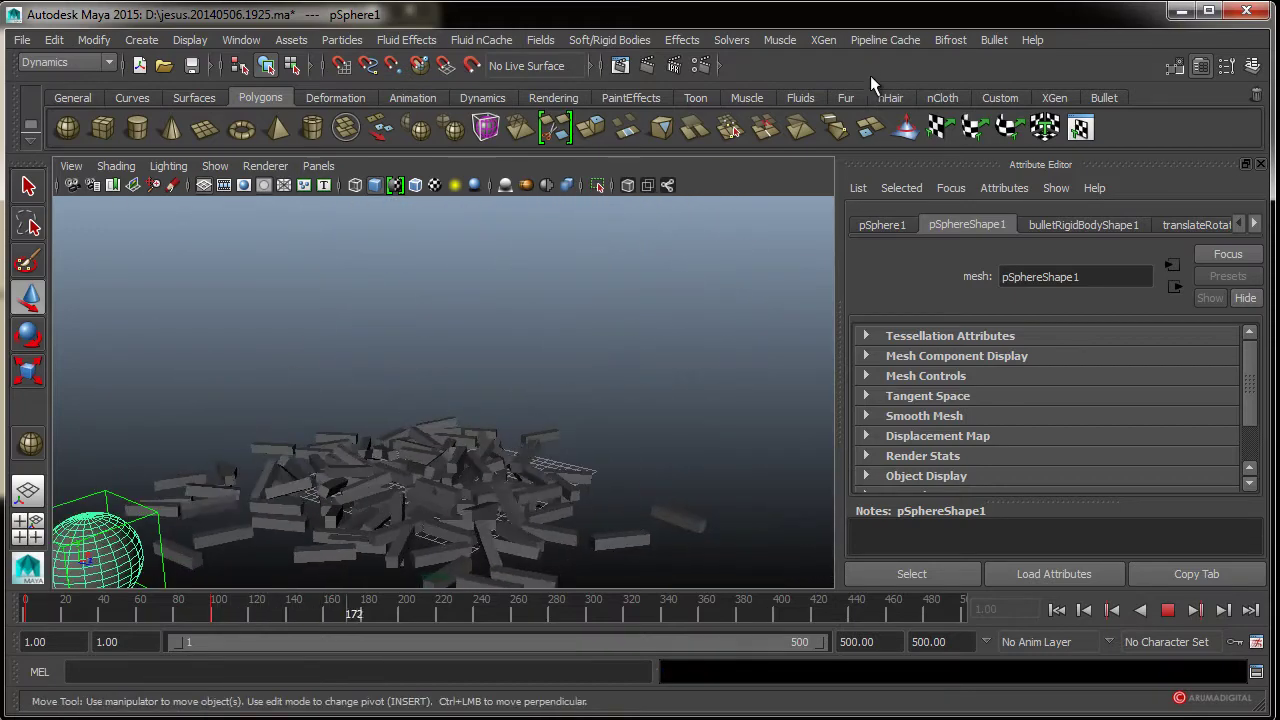
left_click(994, 40)
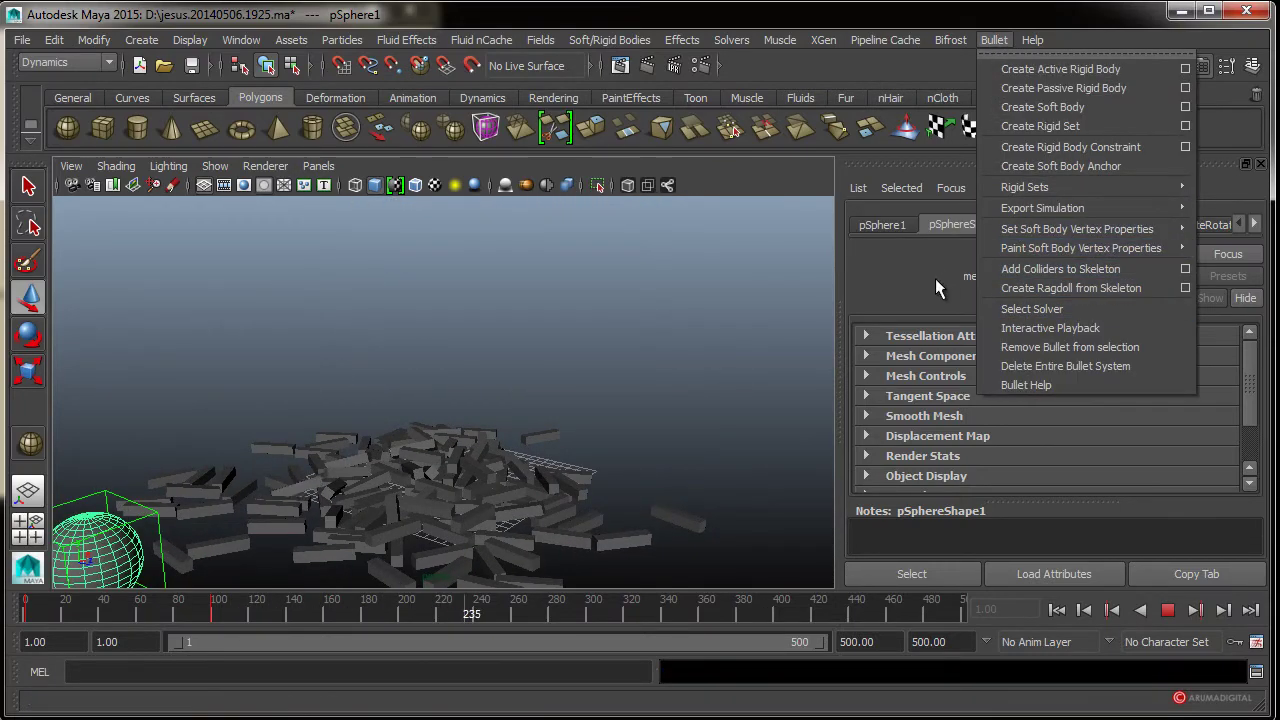
left_click(636, 365)
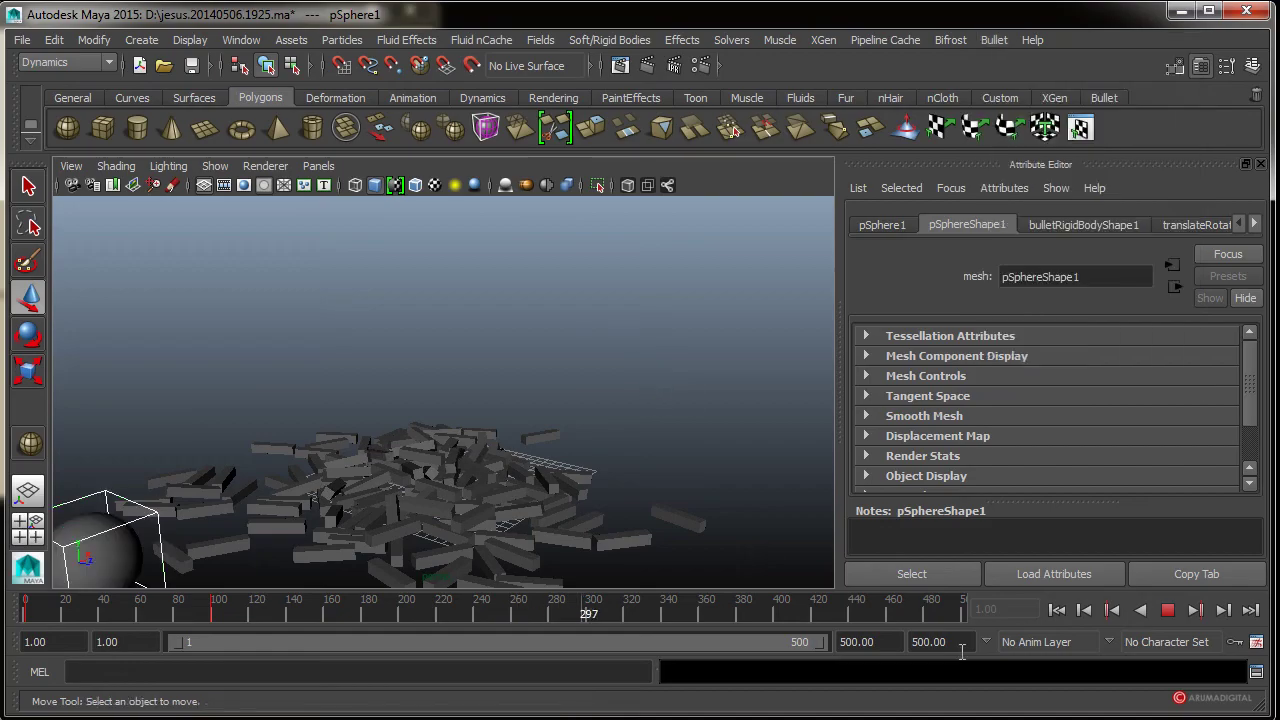
left_click(1167, 610)
mouse_move(591, 509)
right_mouse_down("alt")
mouse_move(402, 502)
mouse_move(389, 514)
right_mouse_up("alt")
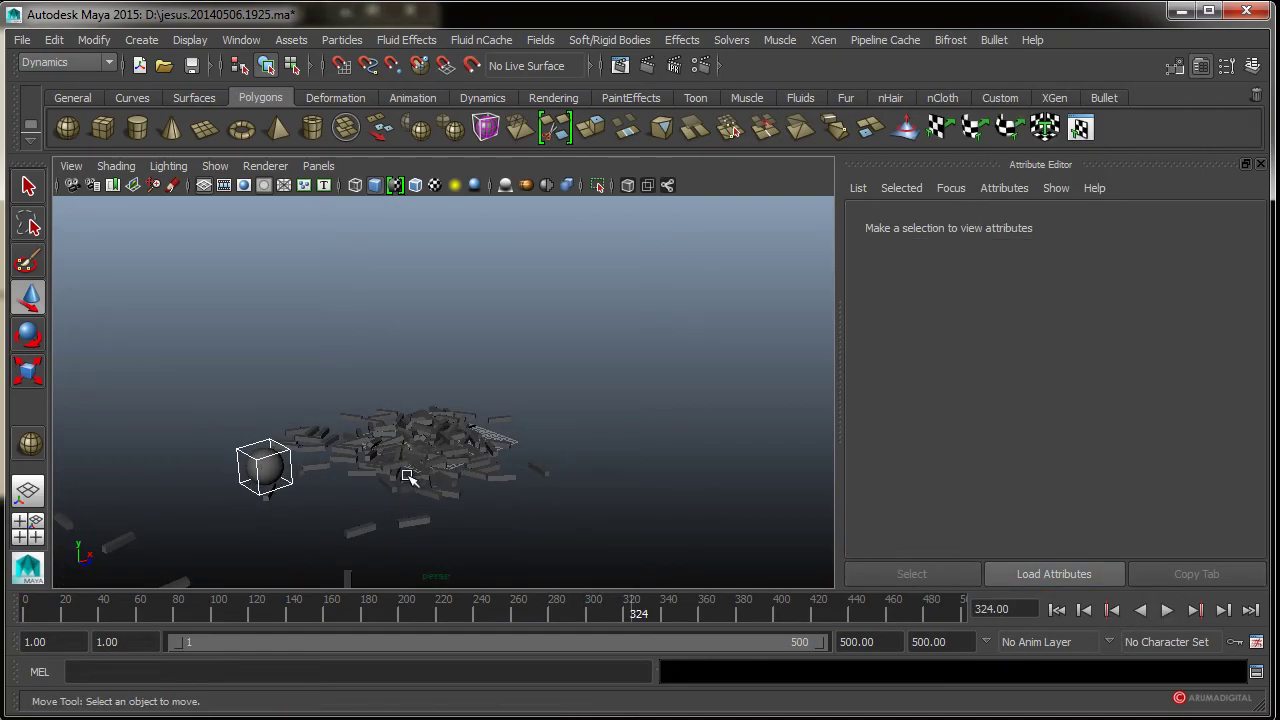